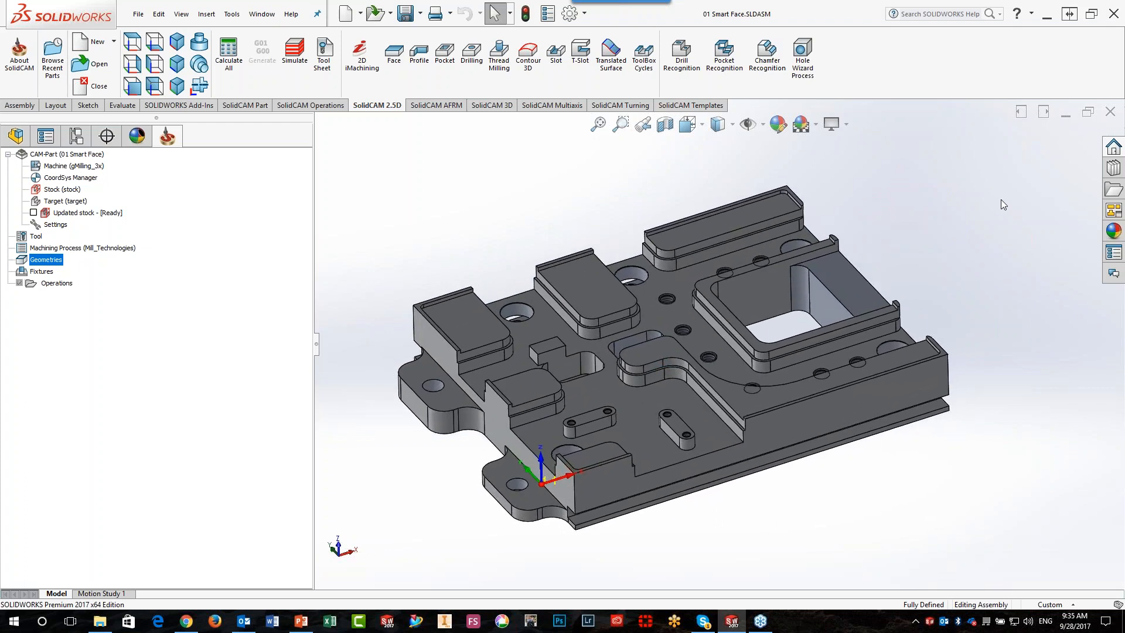
Highlight the part's main floor face, then clear the selection
left_click(658, 282)
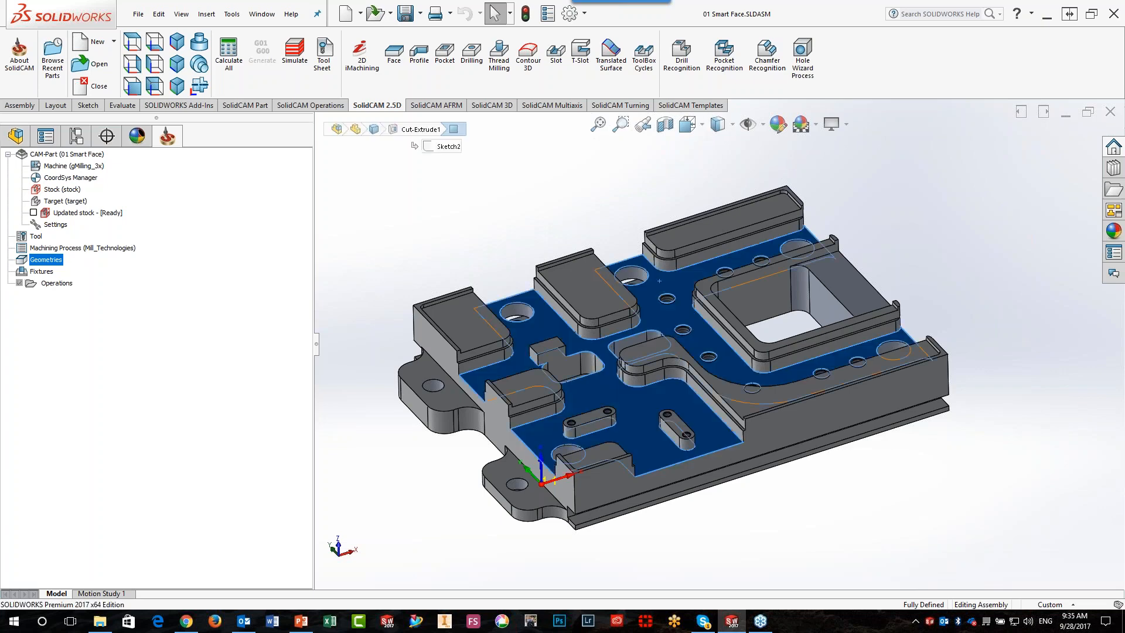
left_click(405, 204)
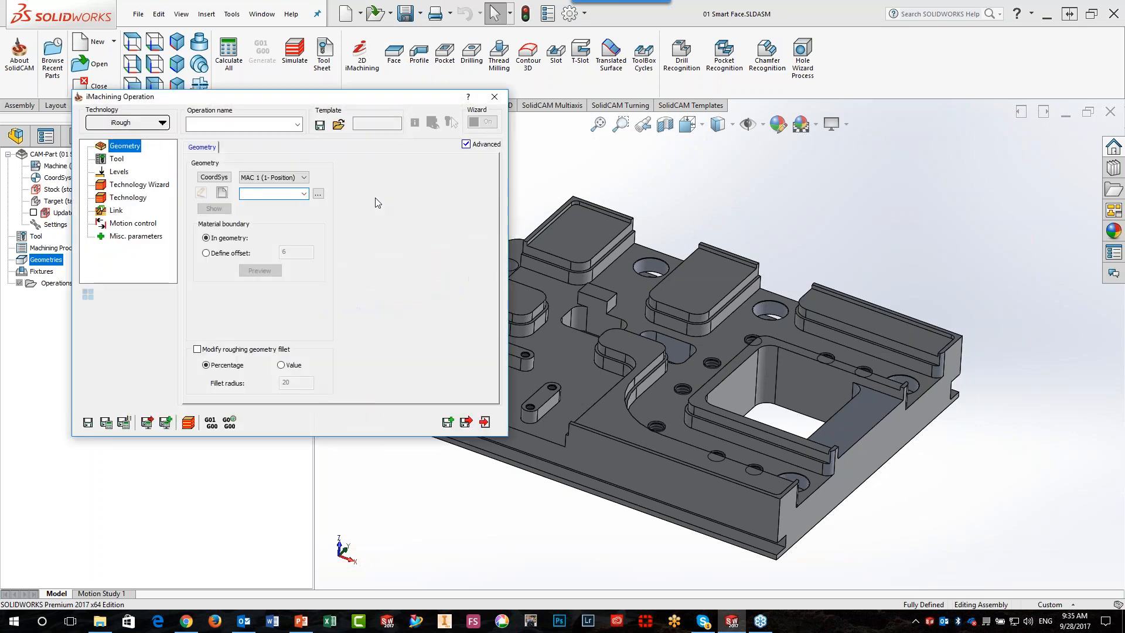
Create an iMachining geometry chain around the main floor from its front edge and turn off Show Chain On Work Plane
left_click(222, 194)
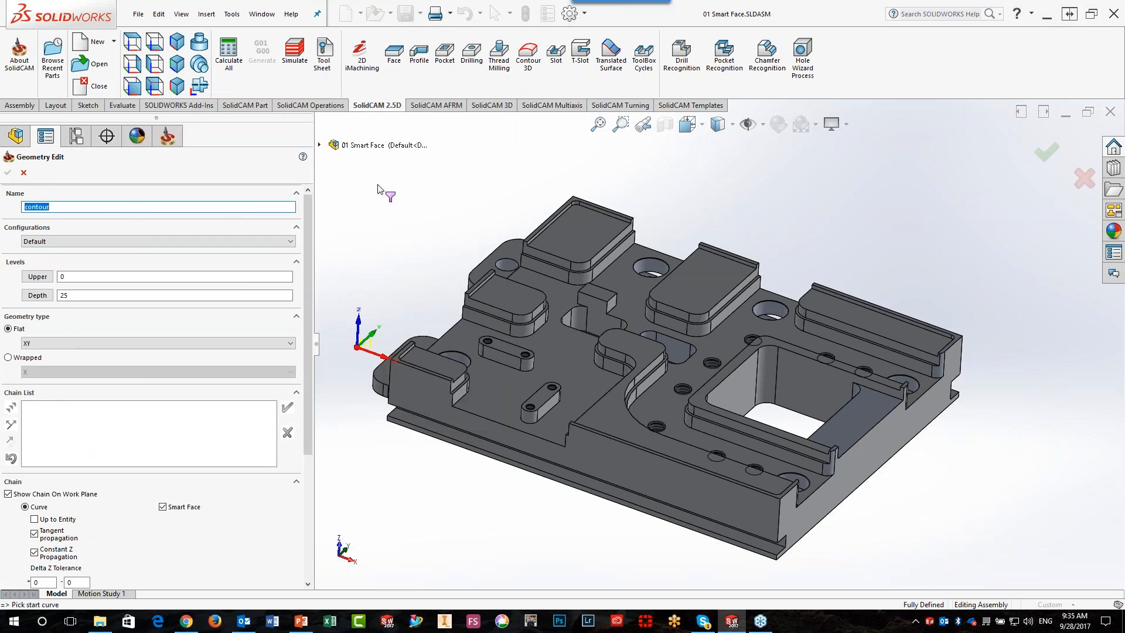
middle_click_drag(387, 194, 386, 194)
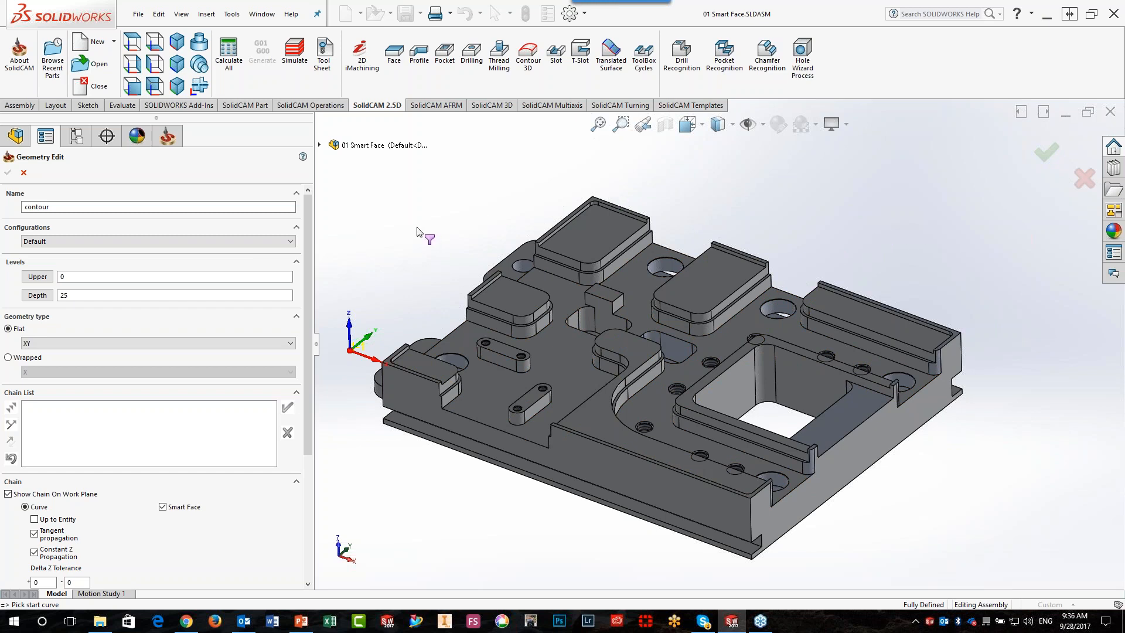
left_click(527, 441)
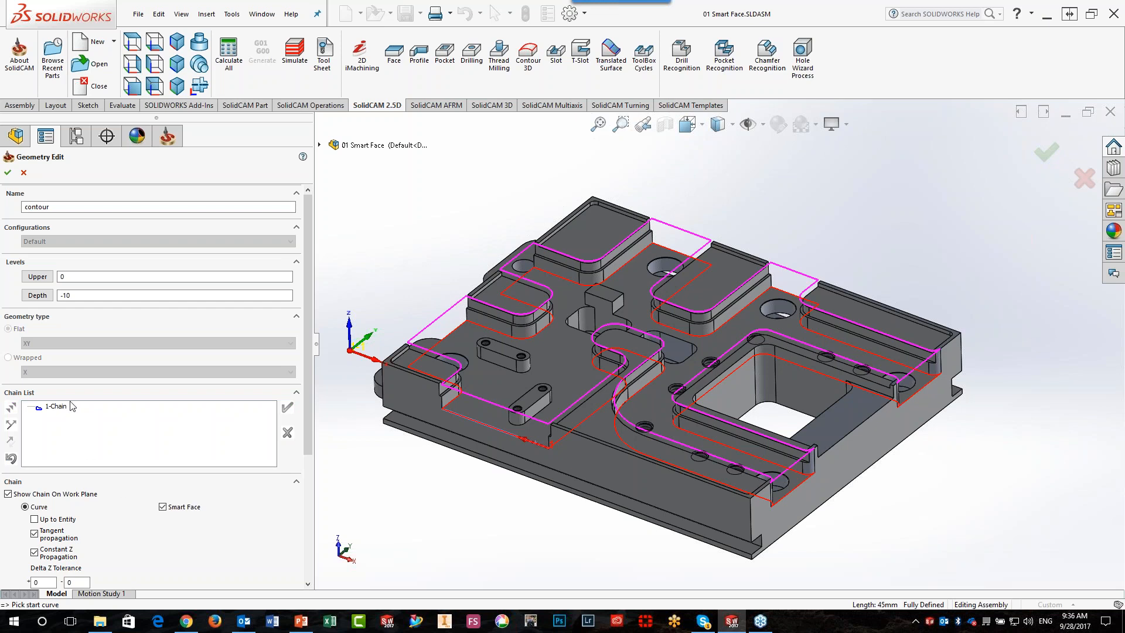
left_click(8, 493)
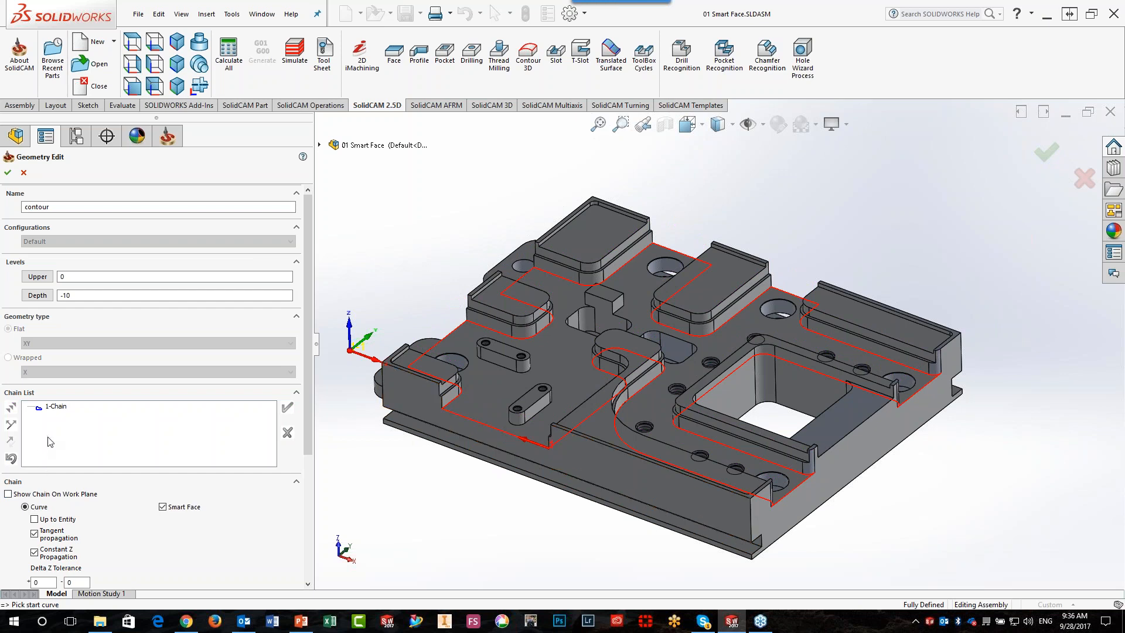
Mark the seven edges of the floor chain along the part's outer sides as open, selecting them as single entities
right_click(65, 409)
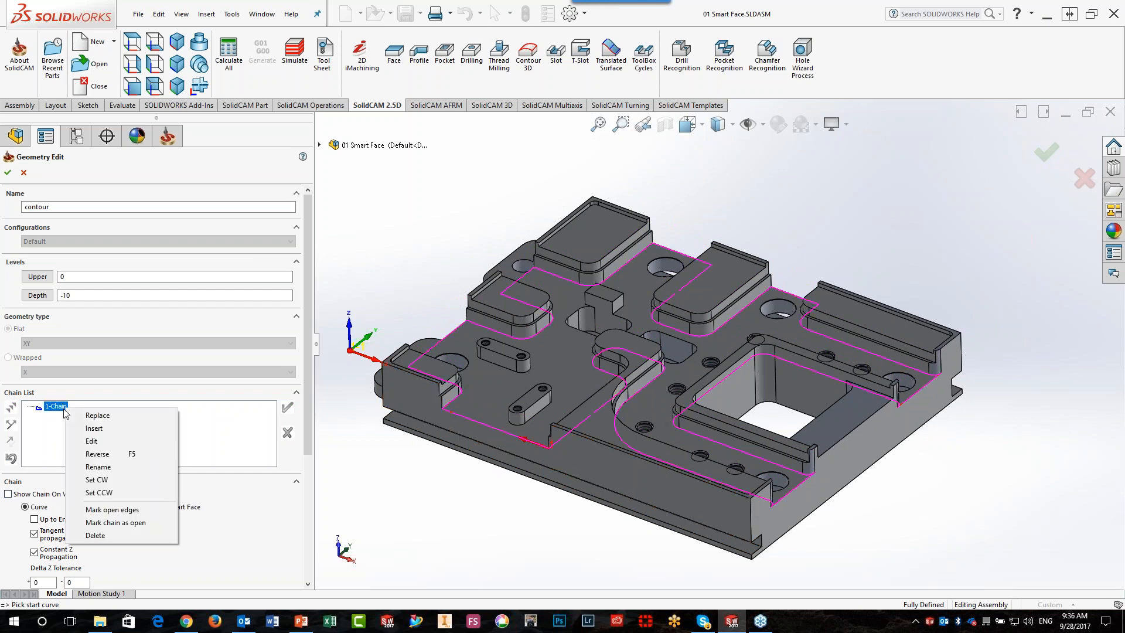
left_click(91, 510)
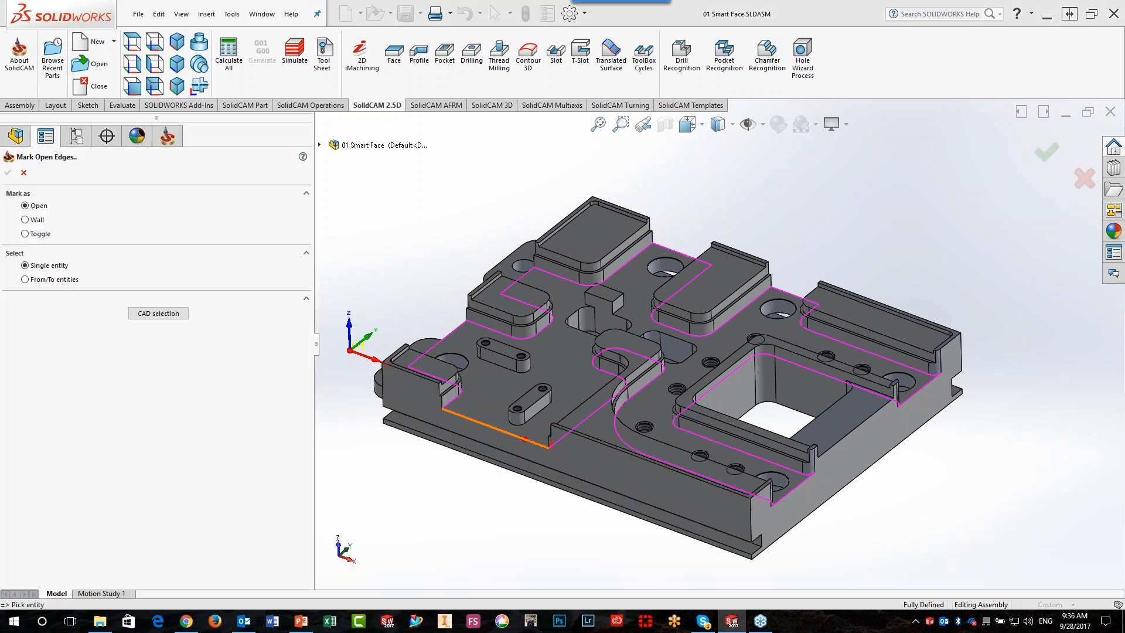
left_click(459, 427)
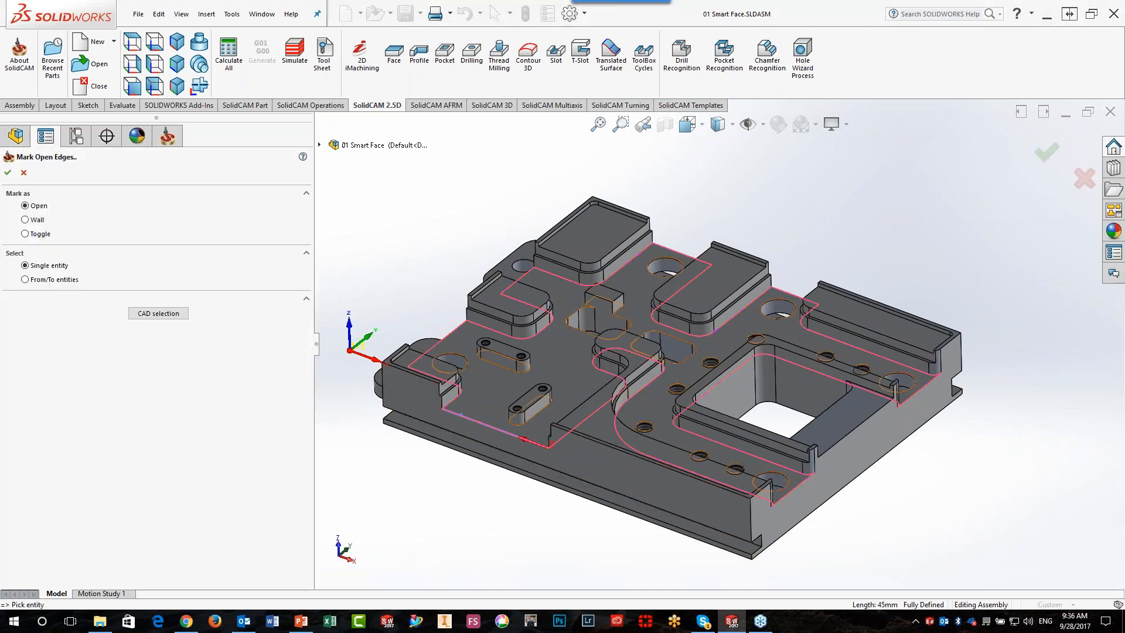
left_click(458, 330)
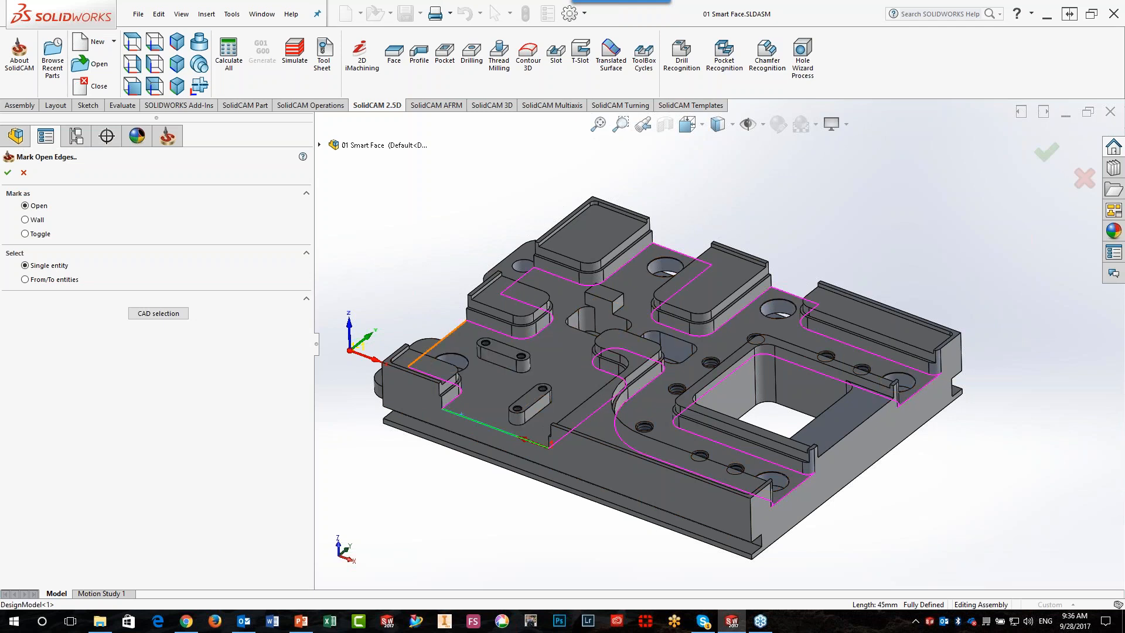
left_click(517, 280)
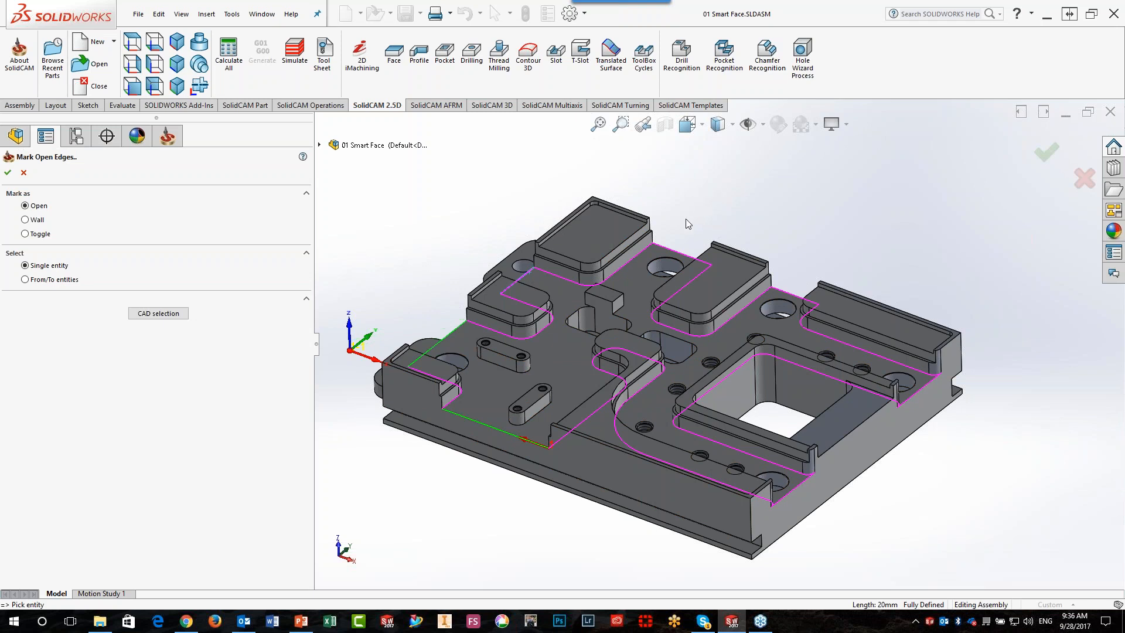
left_click(664, 246)
left_click(780, 288)
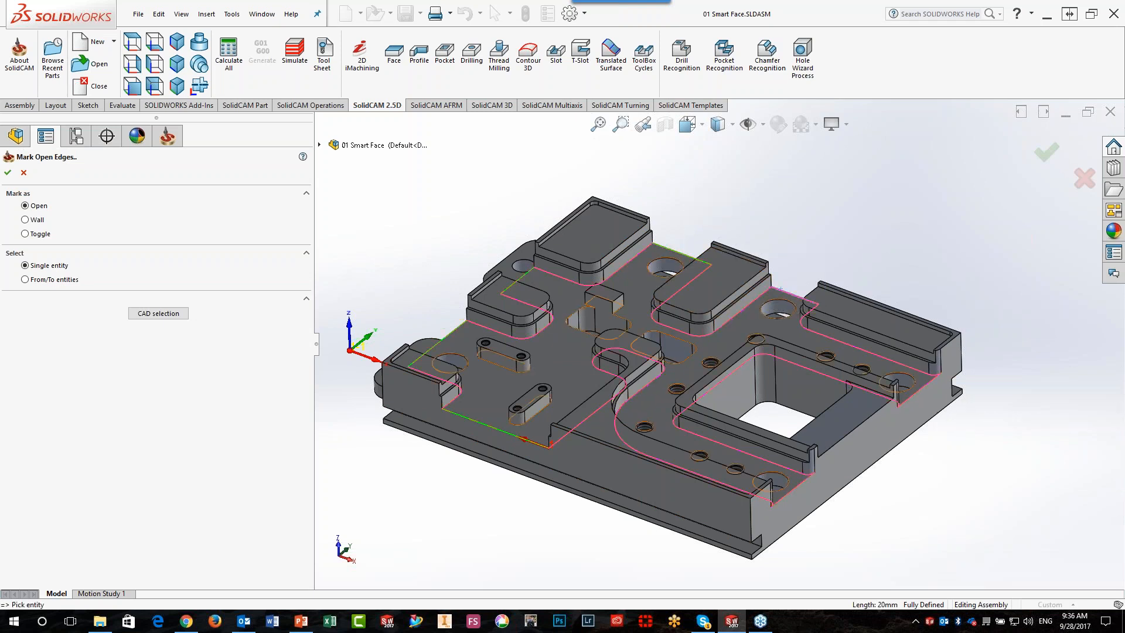
left_click(918, 389)
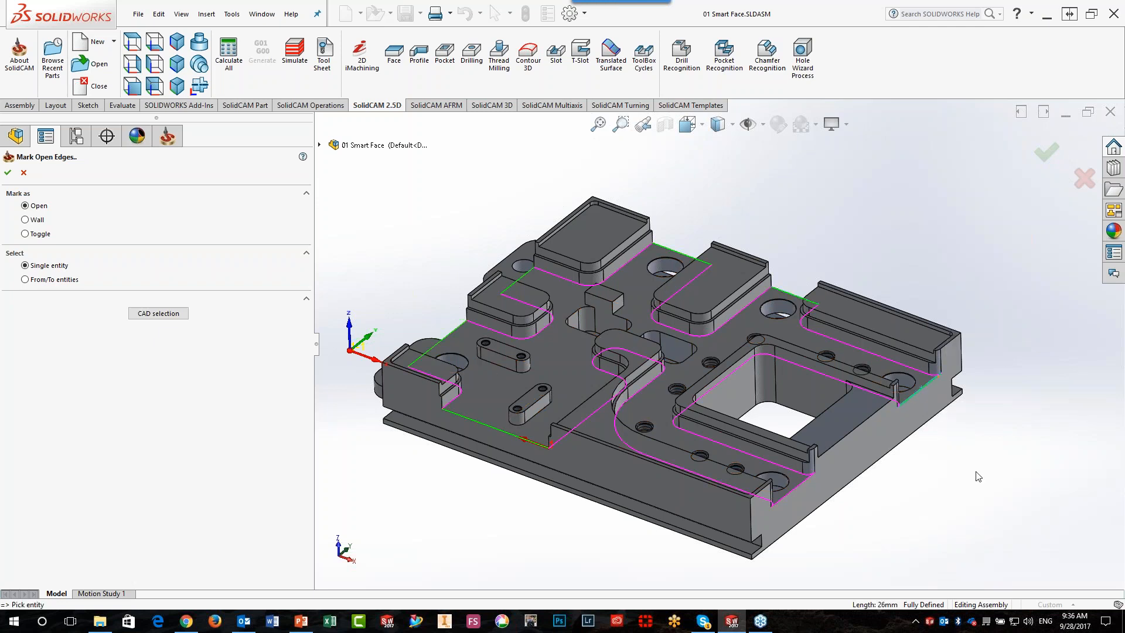
left_click(789, 490)
left_click(8, 172)
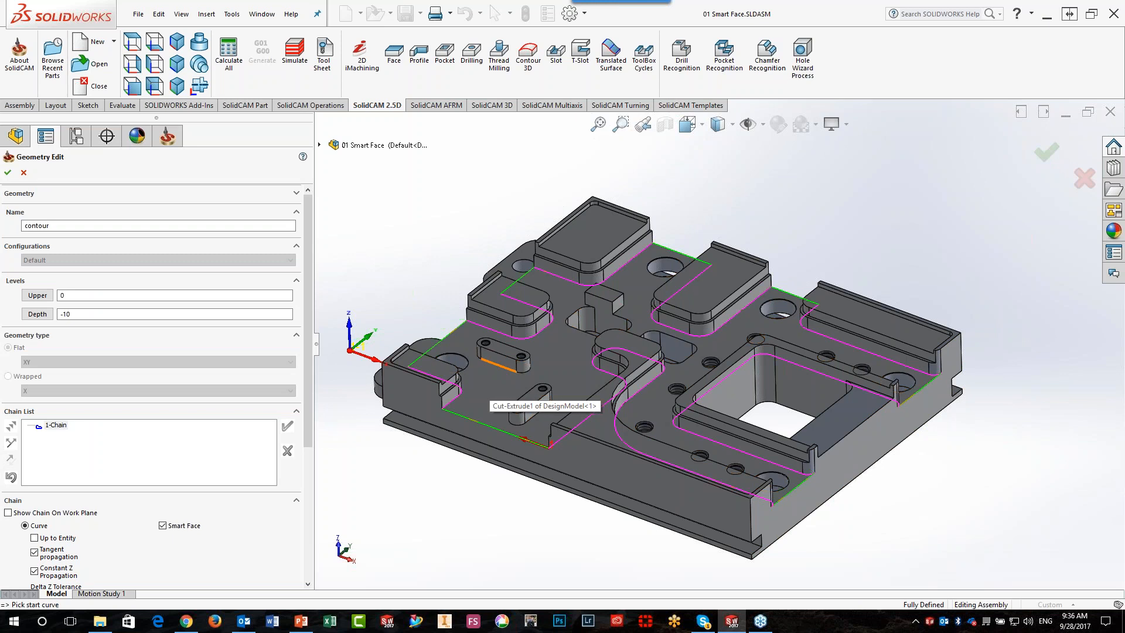
Add chains around the bases of the two small elongated bosses and around the central pocket with its adjoining block
left_click(498, 364)
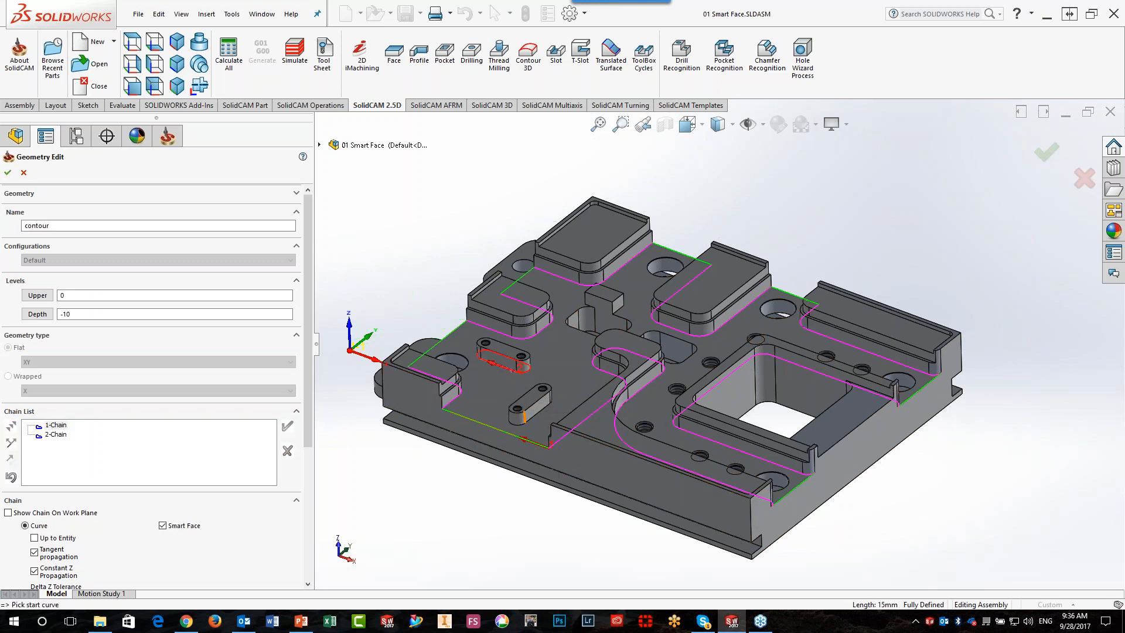
left_click(539, 417)
scroll(584, 363, "down", 2)
scroll(582, 358, "down", 2)
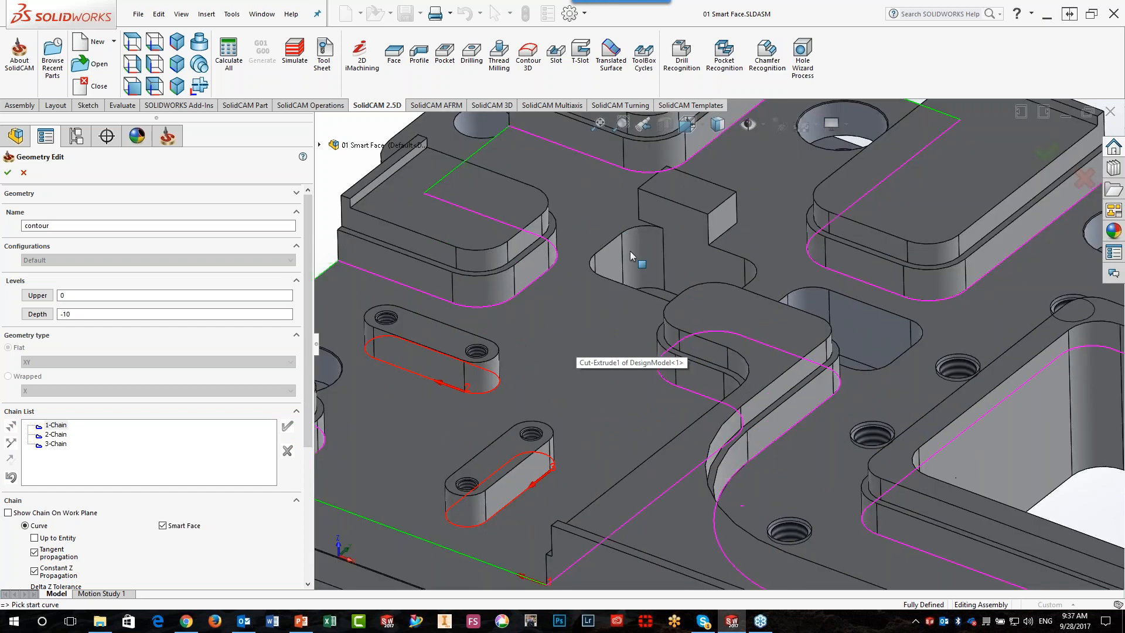
scroll(631, 251, "down", 2)
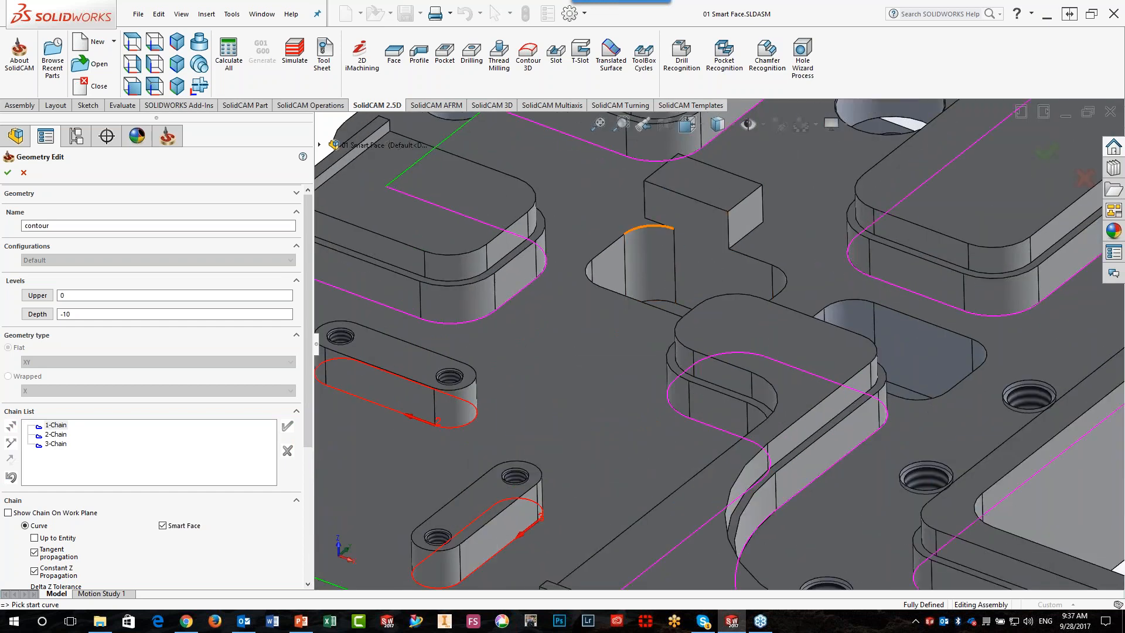
left_click(669, 228)
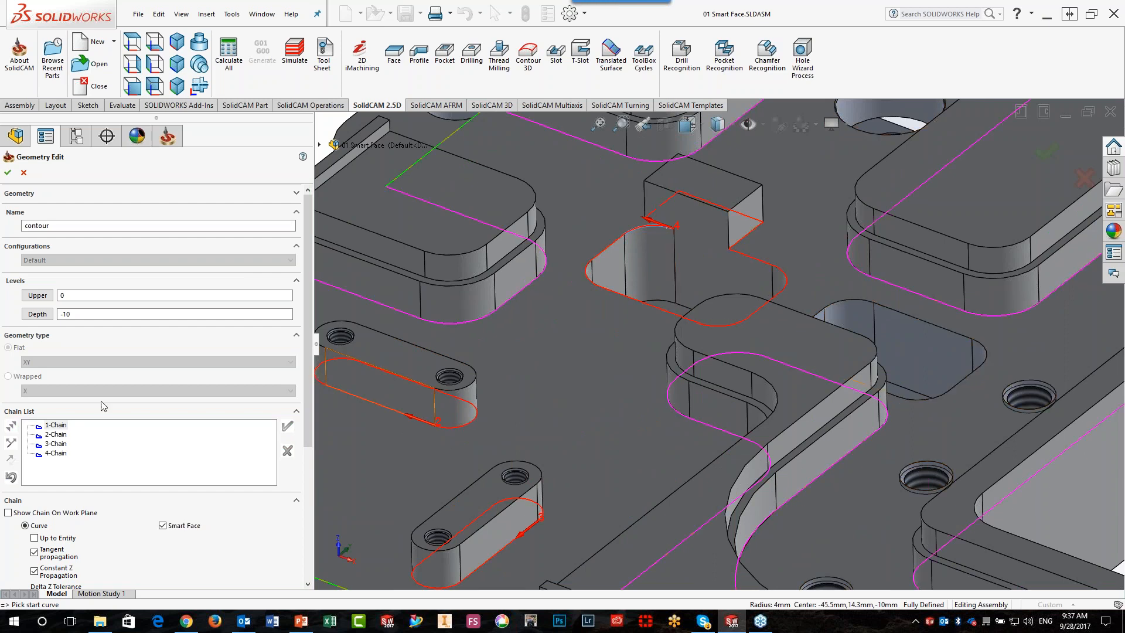
Mark the pocket portion of the fourth chain as open using From/To entities, then discard the whole contour geometry
right_click(57, 457)
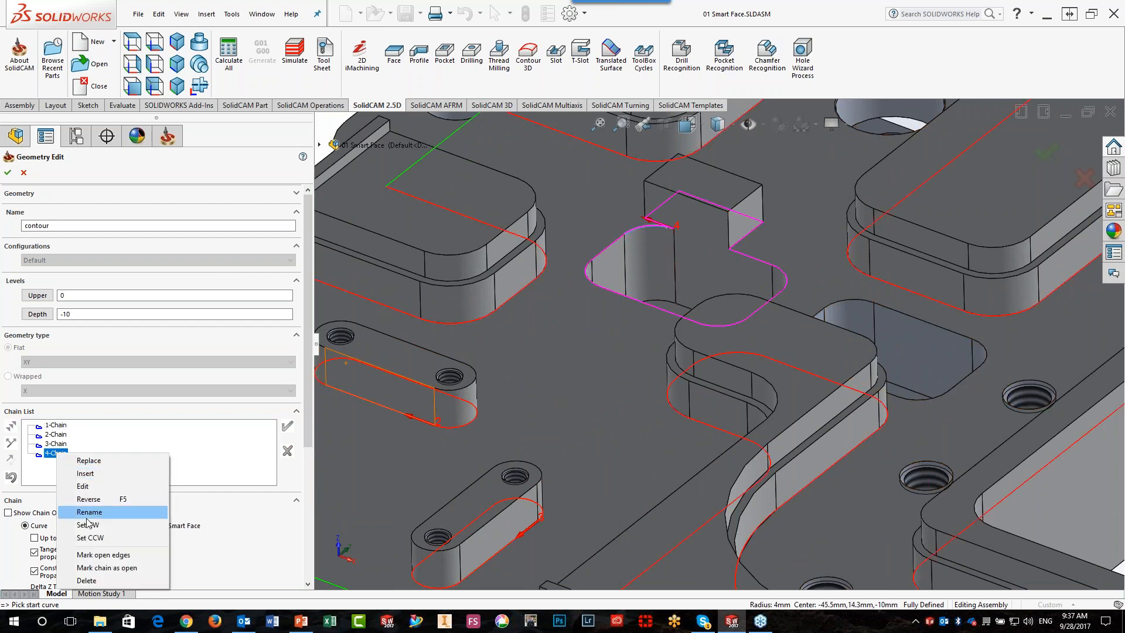
left_click(89, 556)
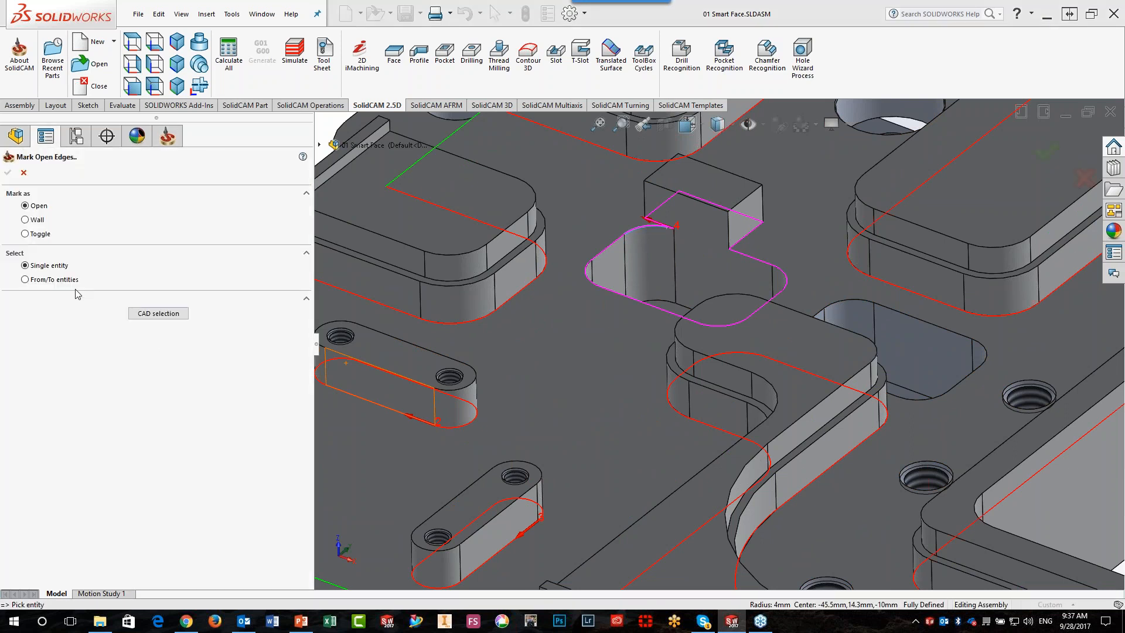
left_click(27, 281)
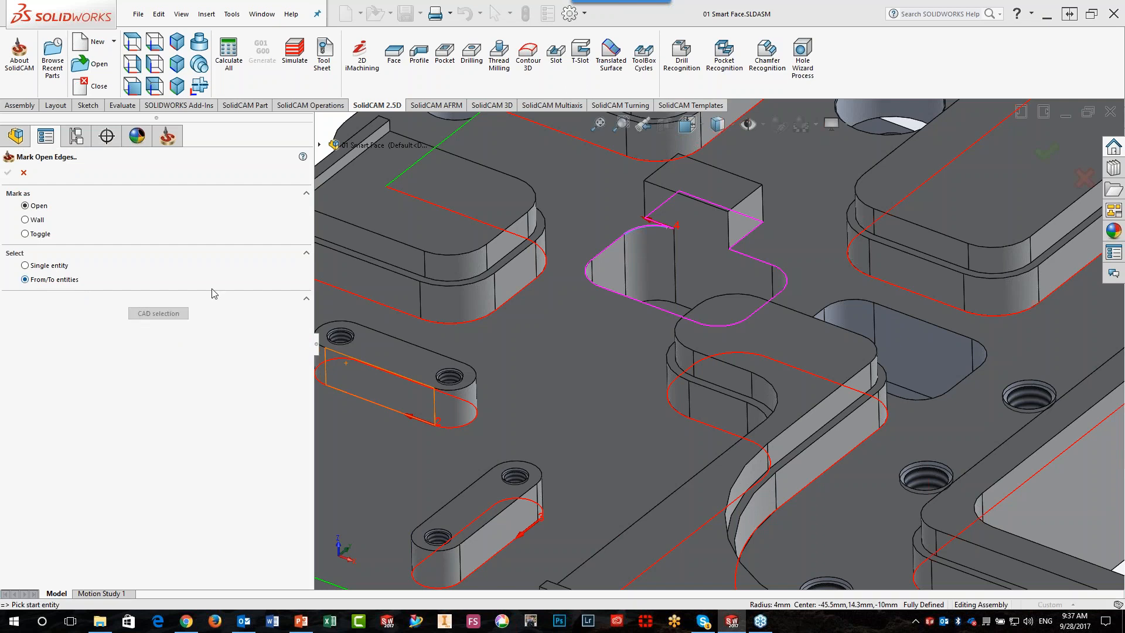
left_click(644, 233)
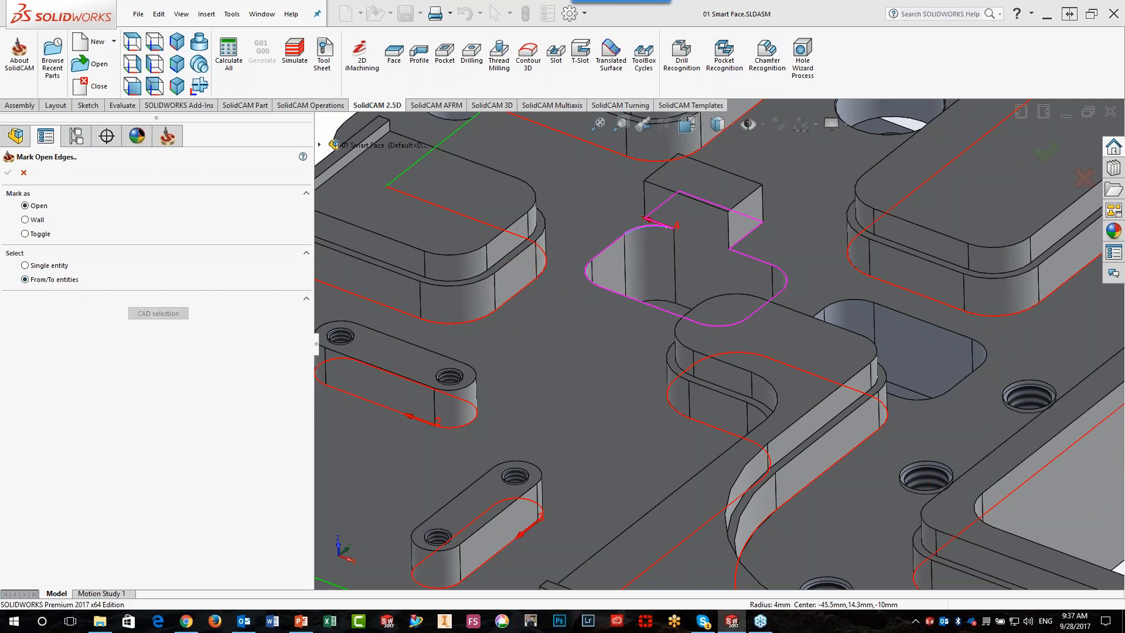
left_click(750, 257)
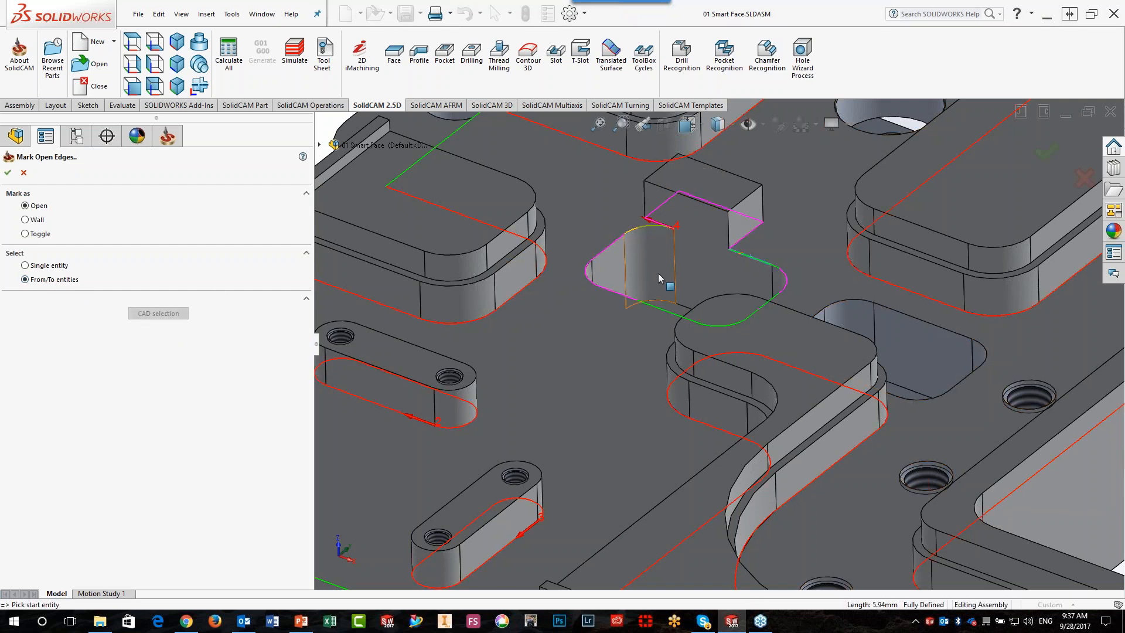
left_click(8, 173)
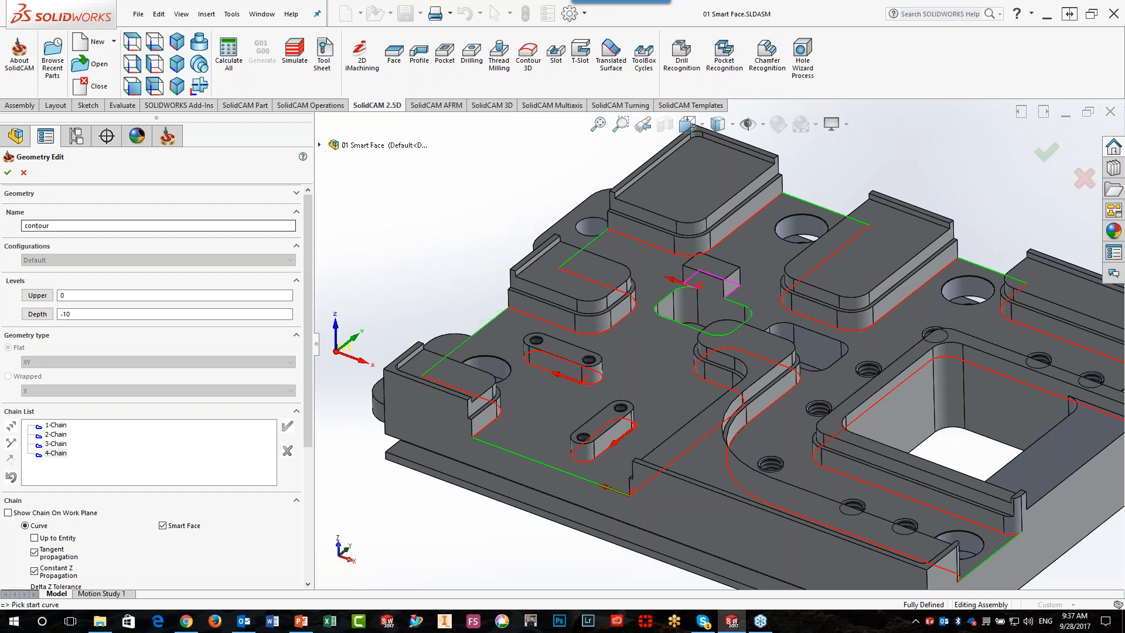
left_click(24, 173)
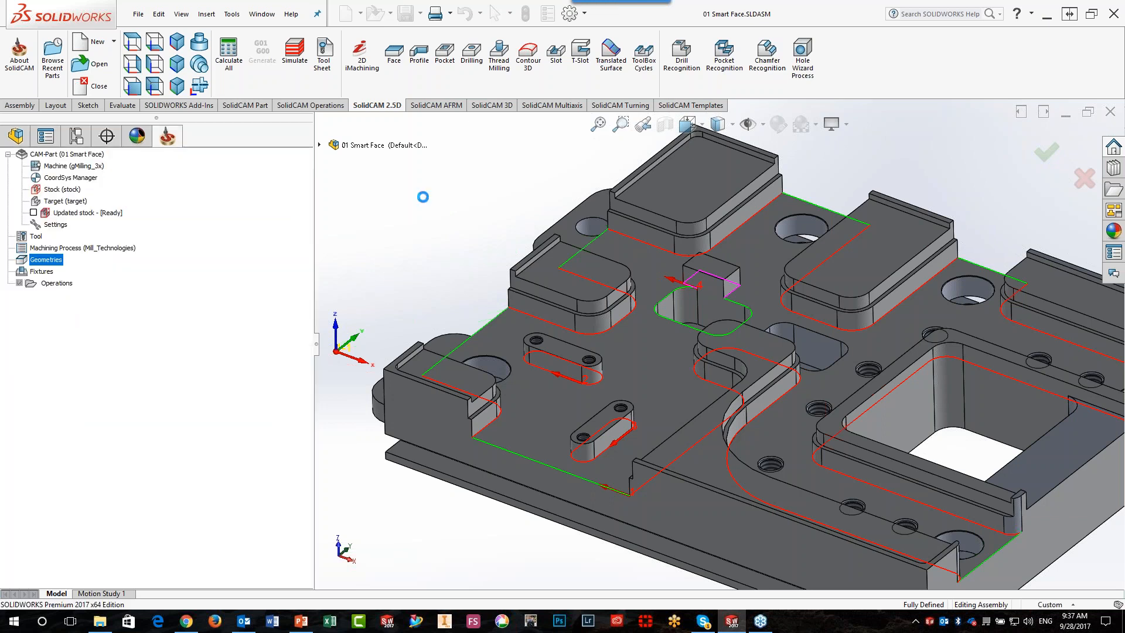
Start a new contour geometry for the iMachining operation
left_click(222, 193)
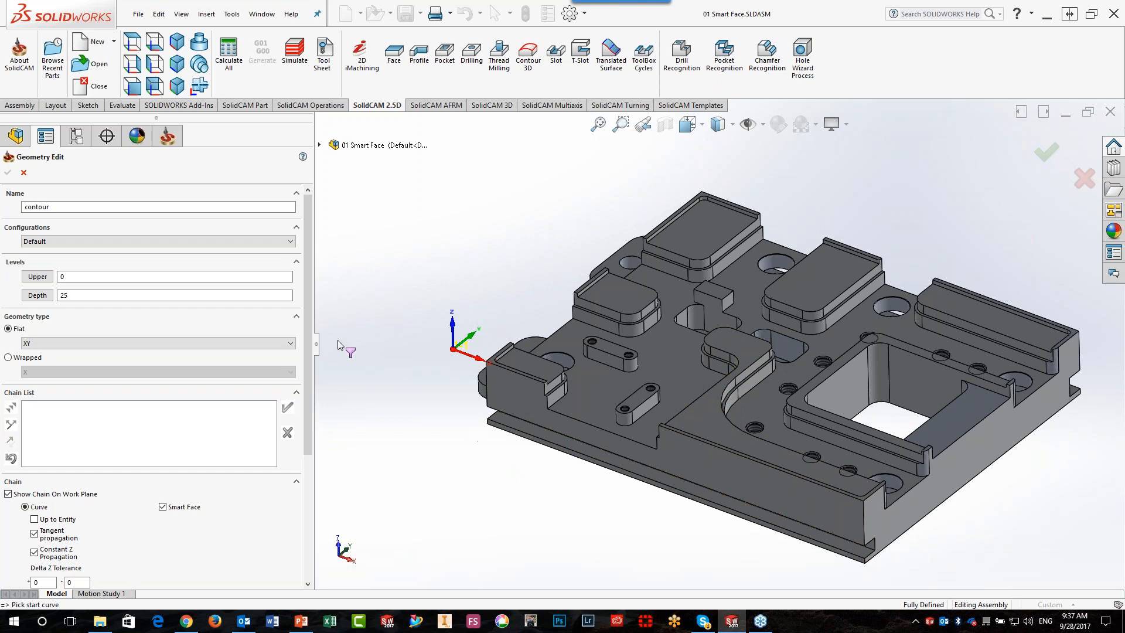
Try adding the main floor face through multi-chain selection, then cancel the chain selection
scroll(309, 410, "down", 3)
scroll(309, 412, "down", 2)
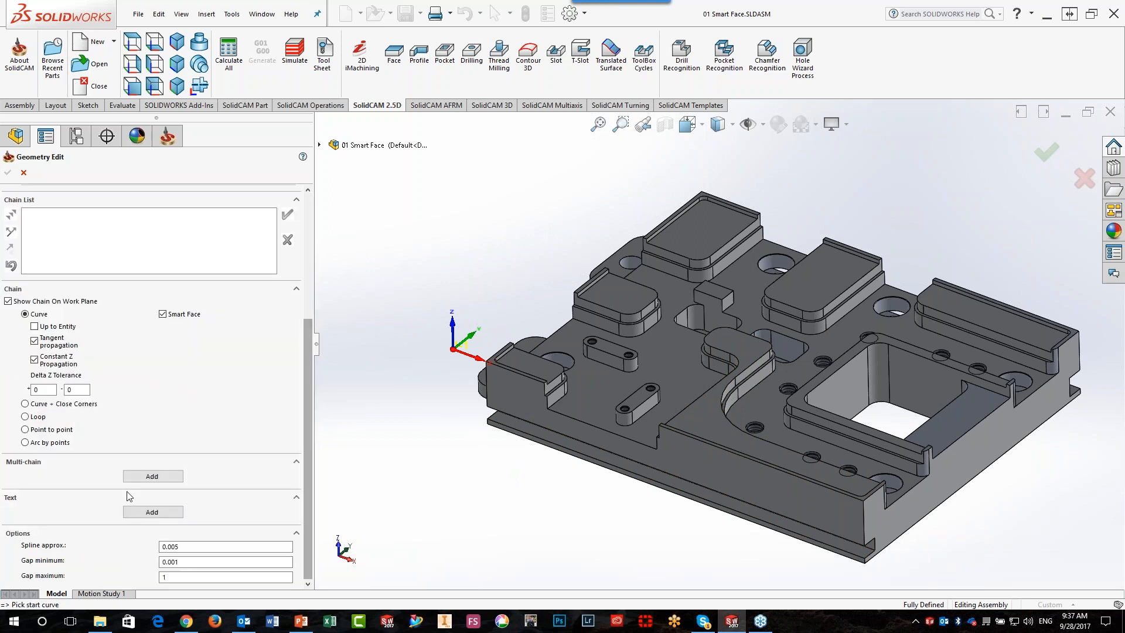
left_click(153, 475)
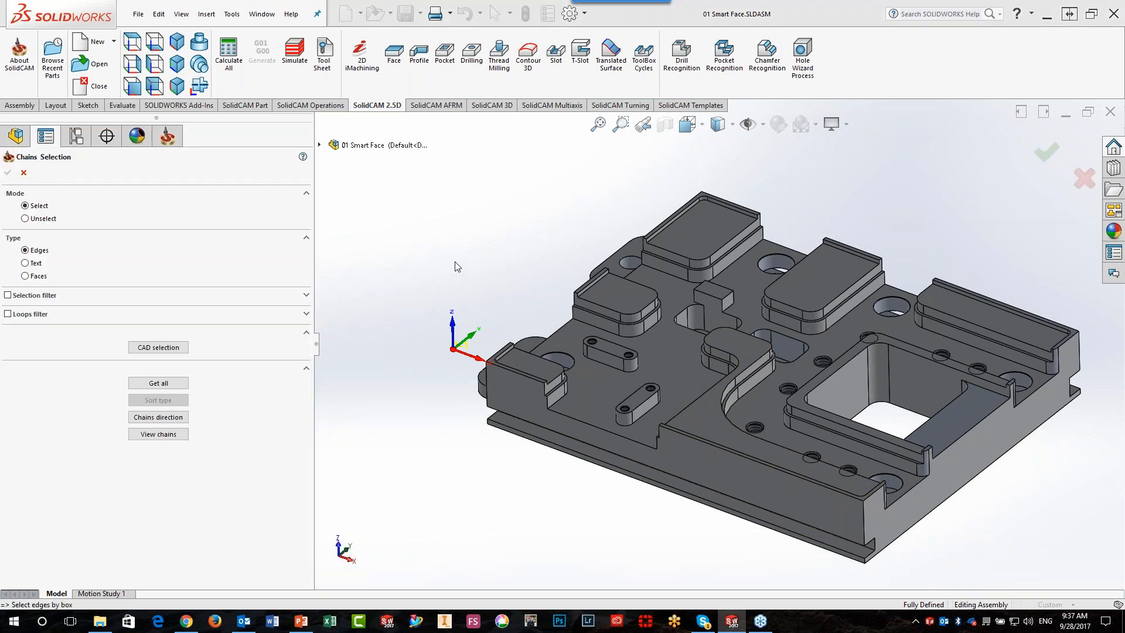
left_click(588, 388)
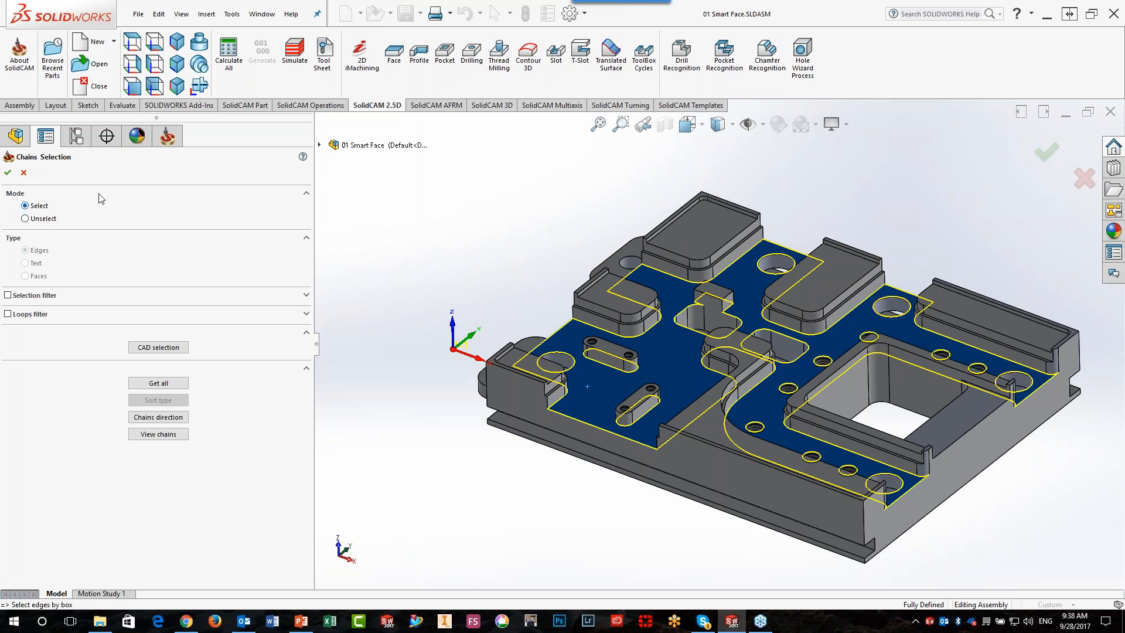
left_click(24, 172)
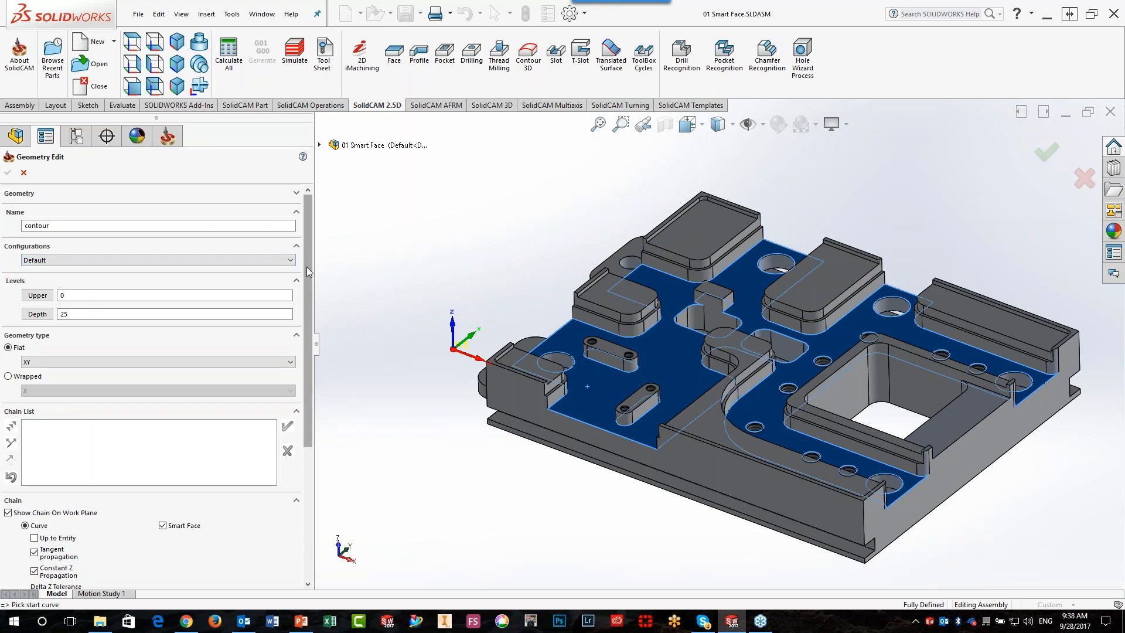
Clear the selected face and generate the geometry's chains from the main floor face with Smart Face enabled
left_click_drag(307, 266, 308, 337)
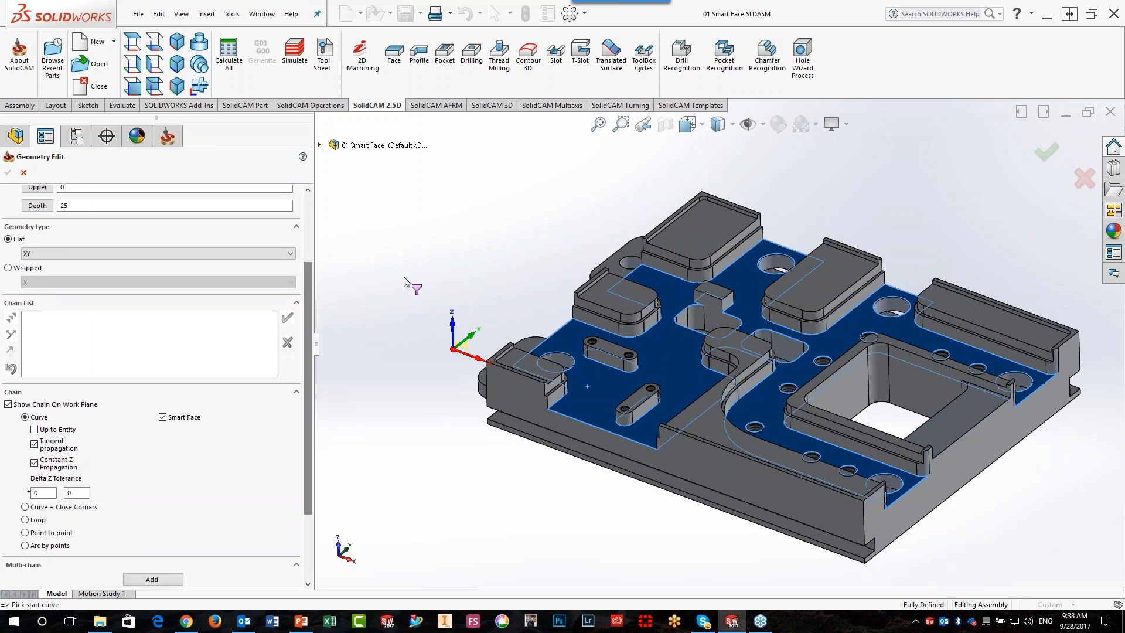
left_click(390, 321)
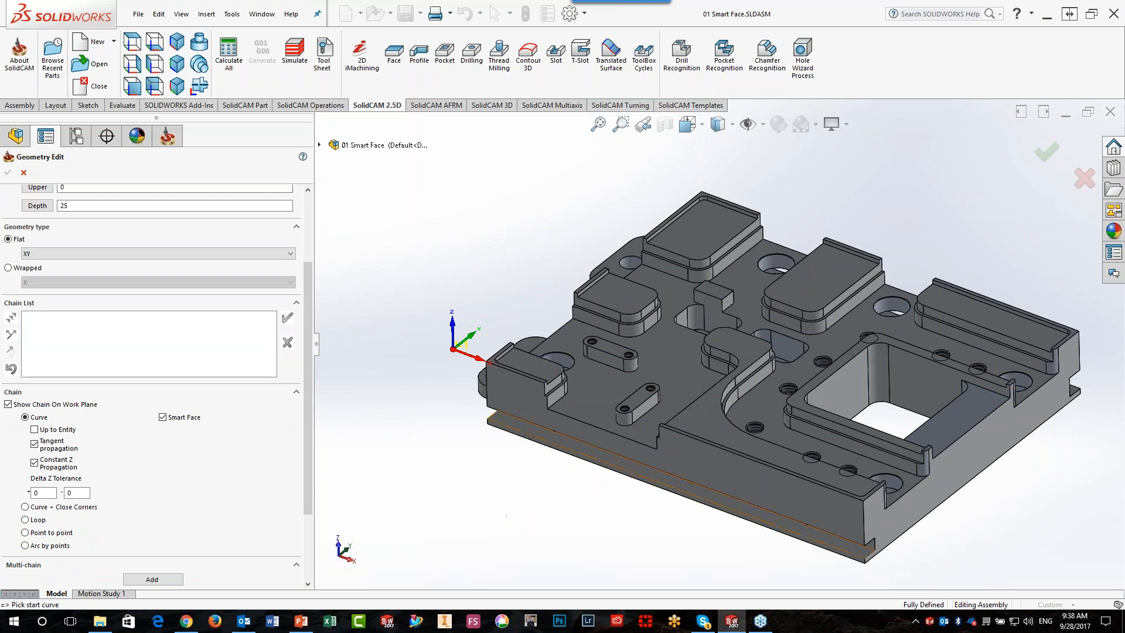
left_click(599, 402)
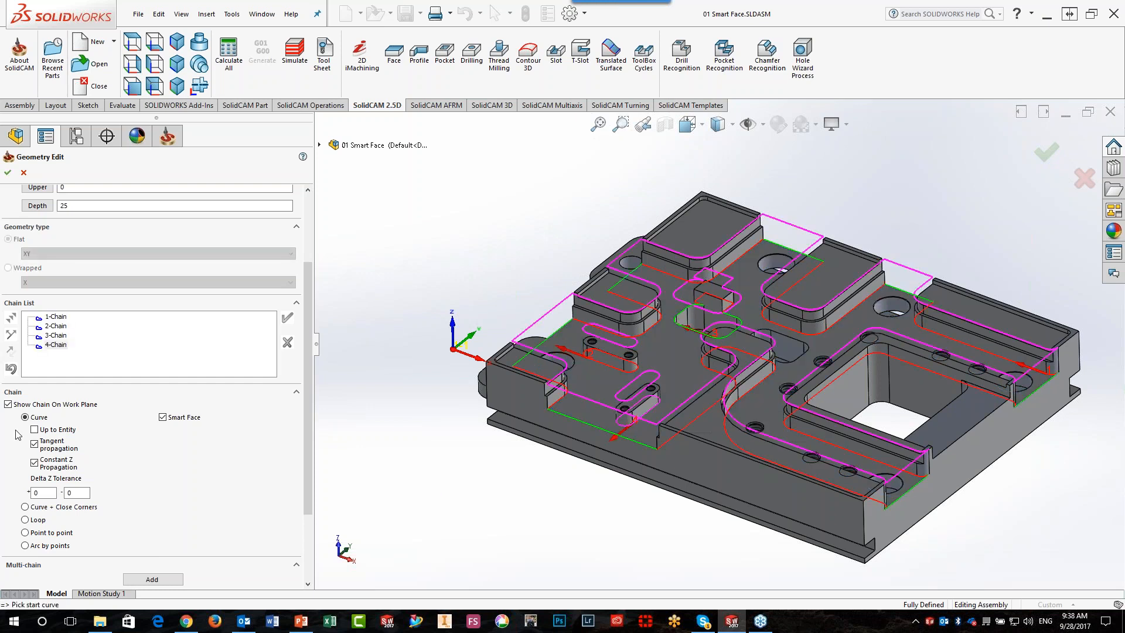
Turn off Show Chain On Work Plane and highlight the first and third chains for inspection
left_click(8, 404)
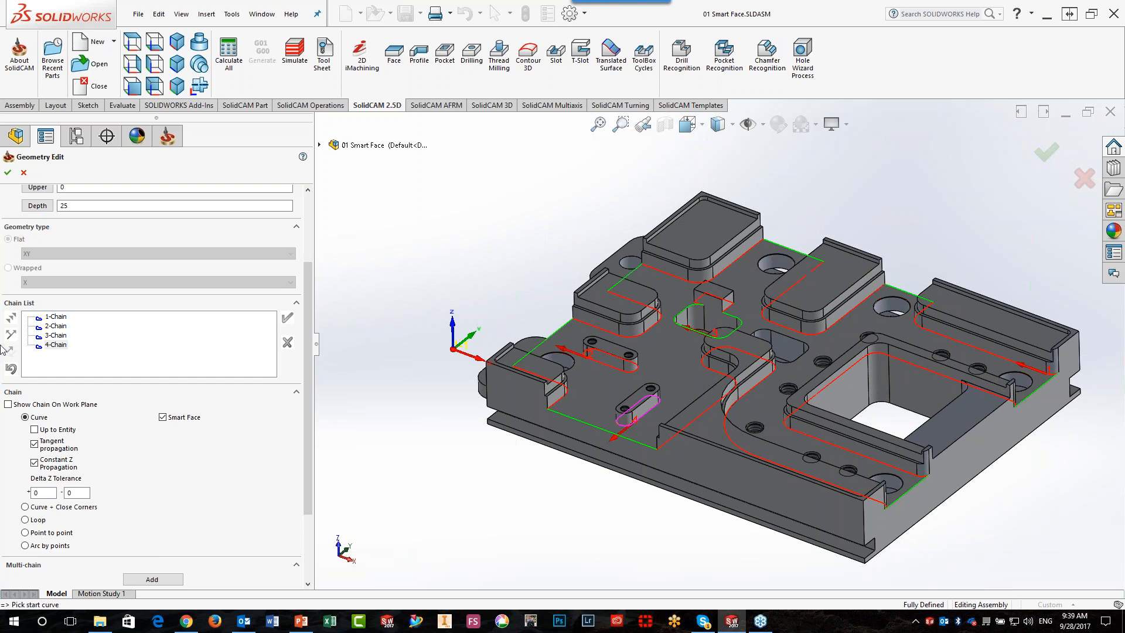
left_click(59, 336)
Try replacing the third chain with the top outline of the small central block, then cancel the geometry definition
scroll(748, 320, "down", 3)
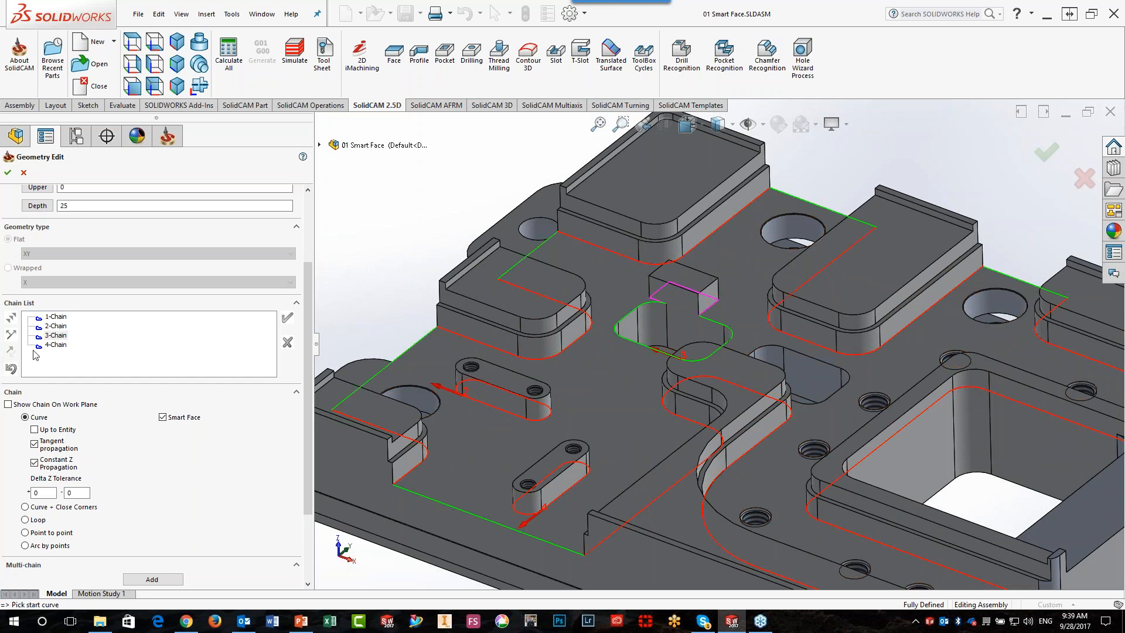
right_click(56, 336)
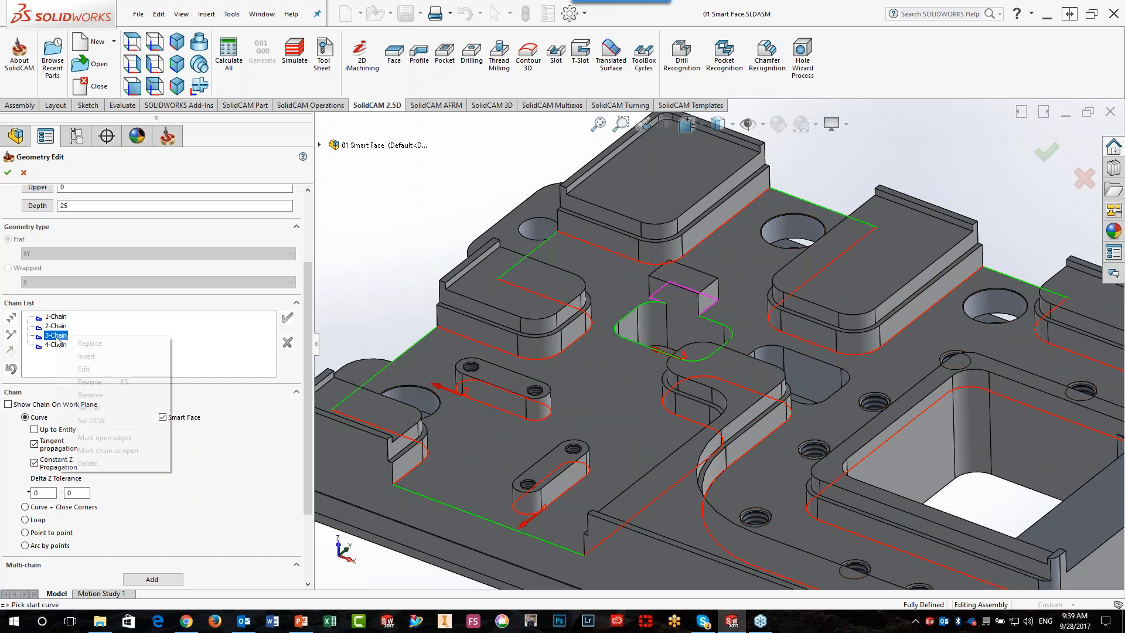
left_click(89, 344)
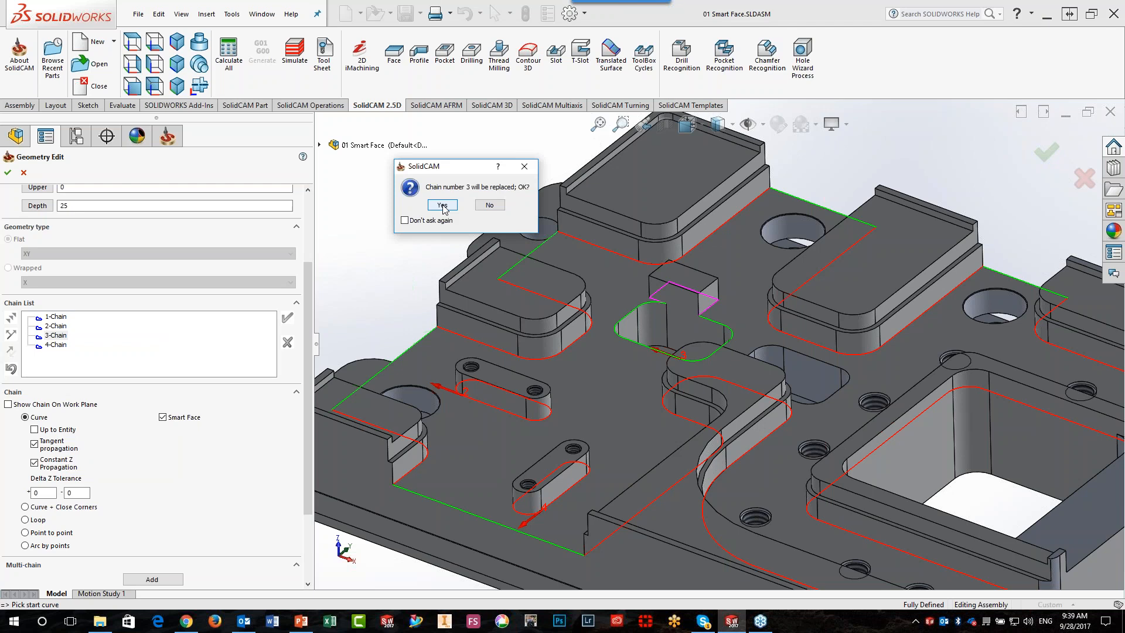
left_click(442, 205)
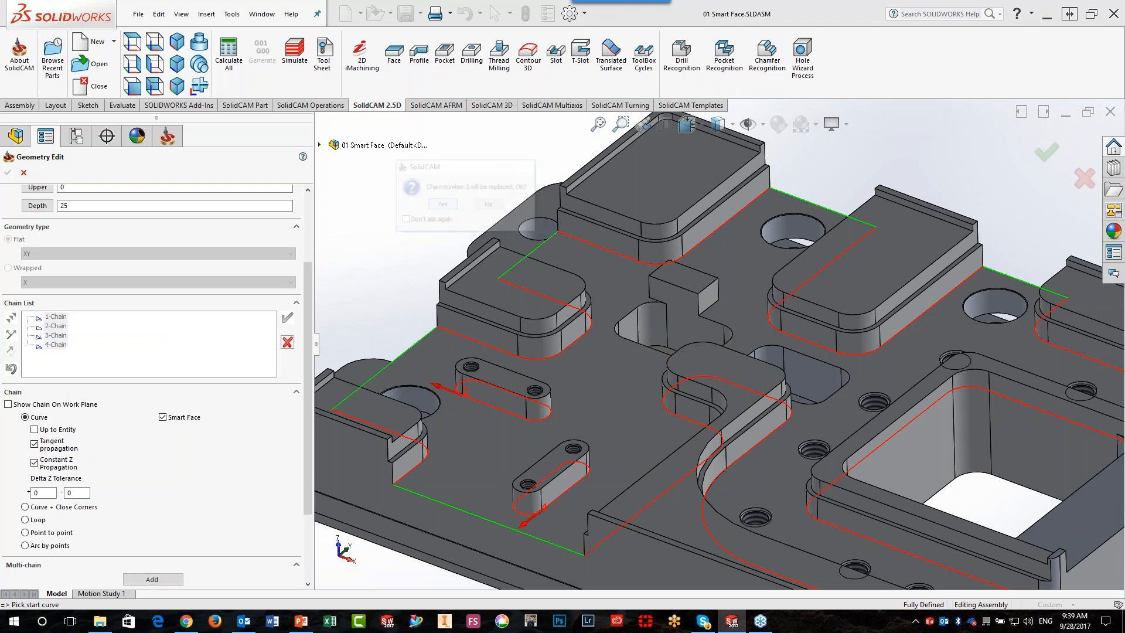
left_click(702, 292)
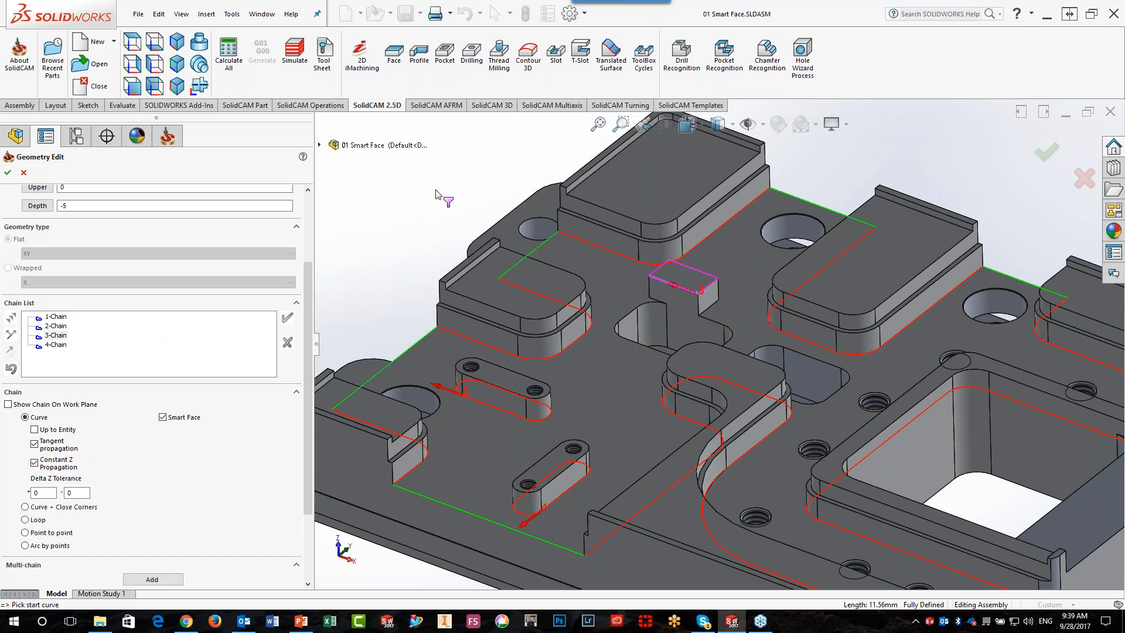
left_click(24, 172)
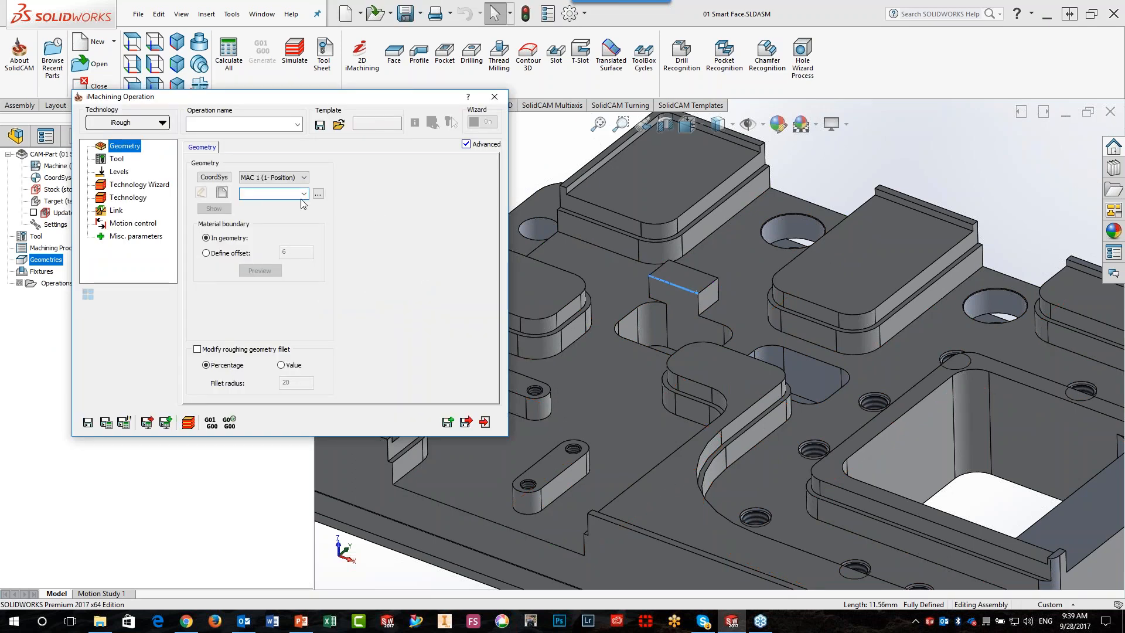
Create a new contour geometry from the main floor face with Smart Face enabled and accept it
left_click(223, 193)
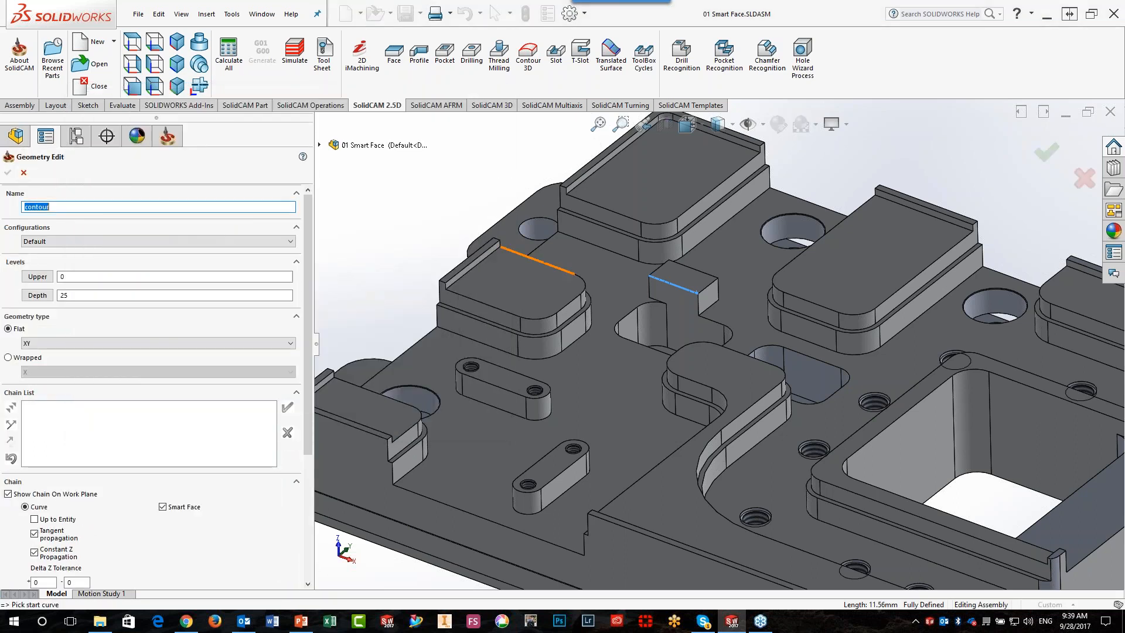
left_click(597, 266)
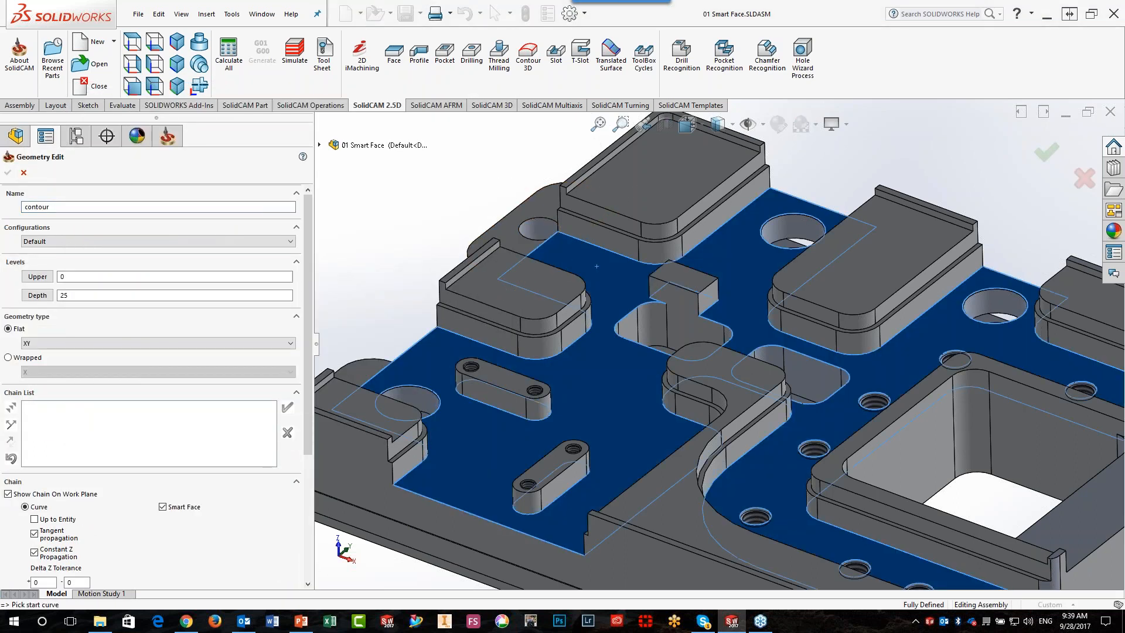
left_click(8, 173)
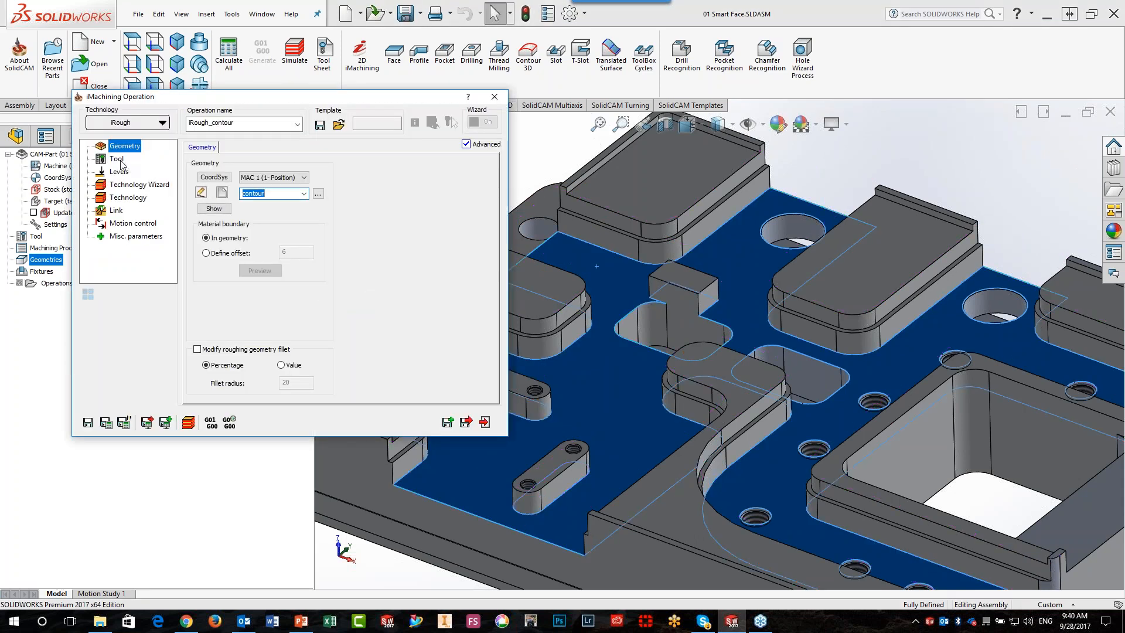
Assign tool number 3, the 10 mm end mill, to the iMachining operation from the tool table
left_click(122, 162)
left_click(263, 322)
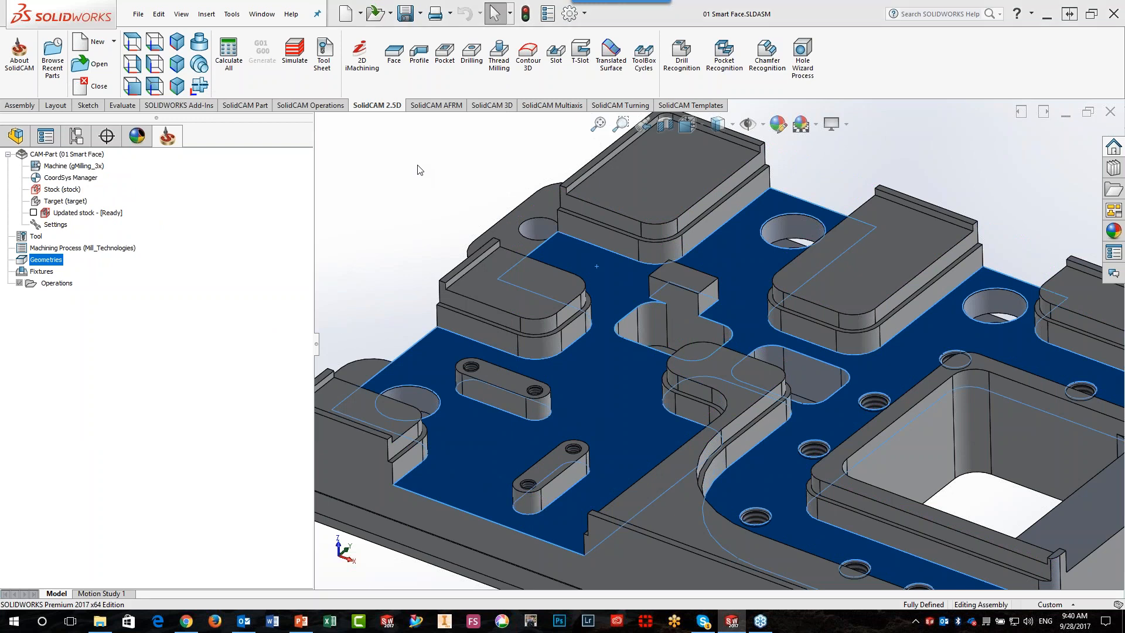
left_click(215, 242)
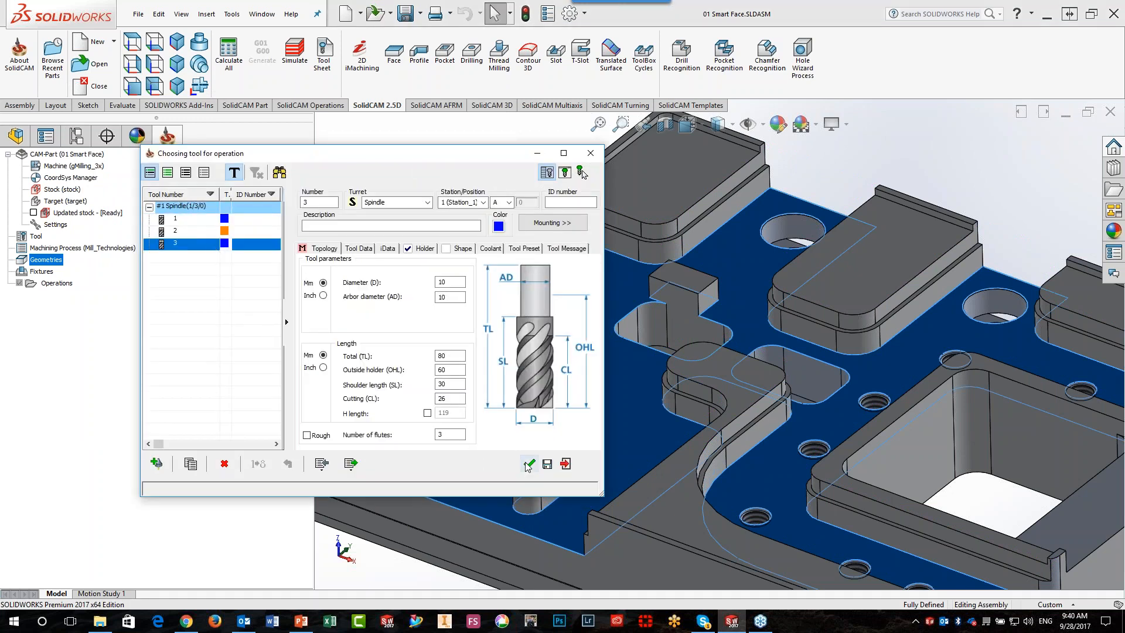
left_click(532, 463)
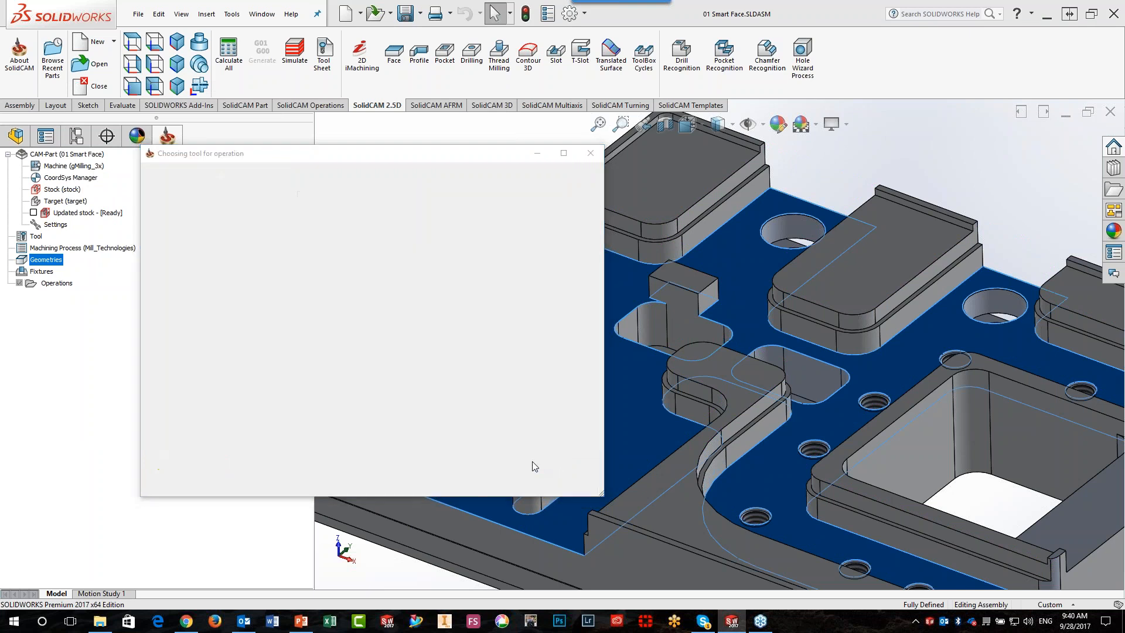
Go through the operation's levels and Technology Wizard cutting conditions, save and calculate it, and clear the face highlight
left_click(120, 172)
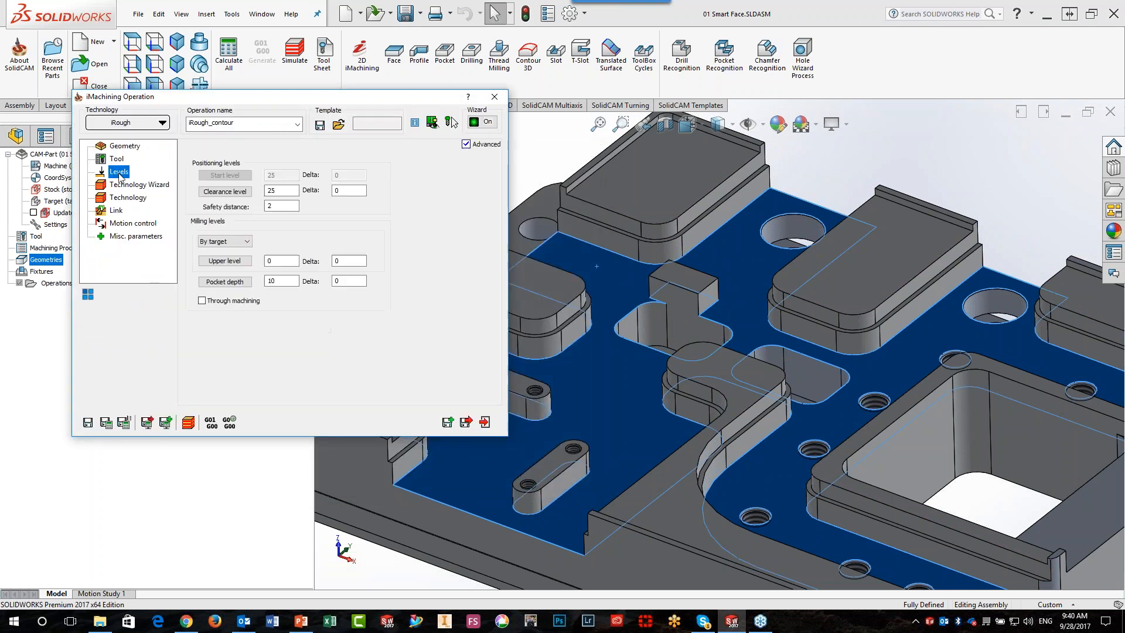
left_click(132, 185)
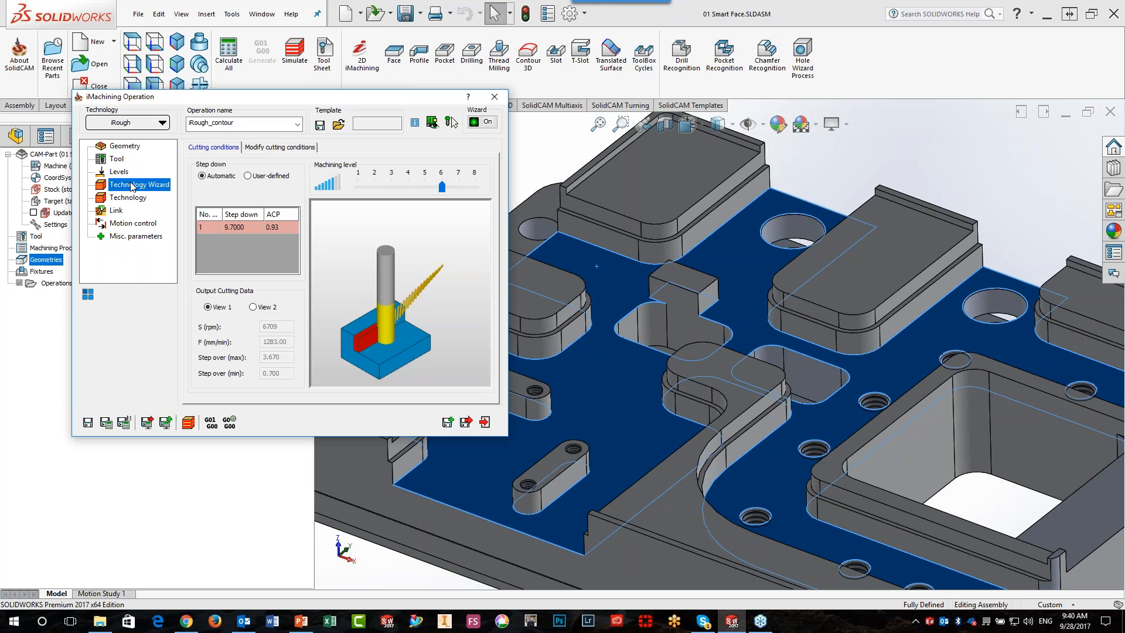
left_click(107, 424)
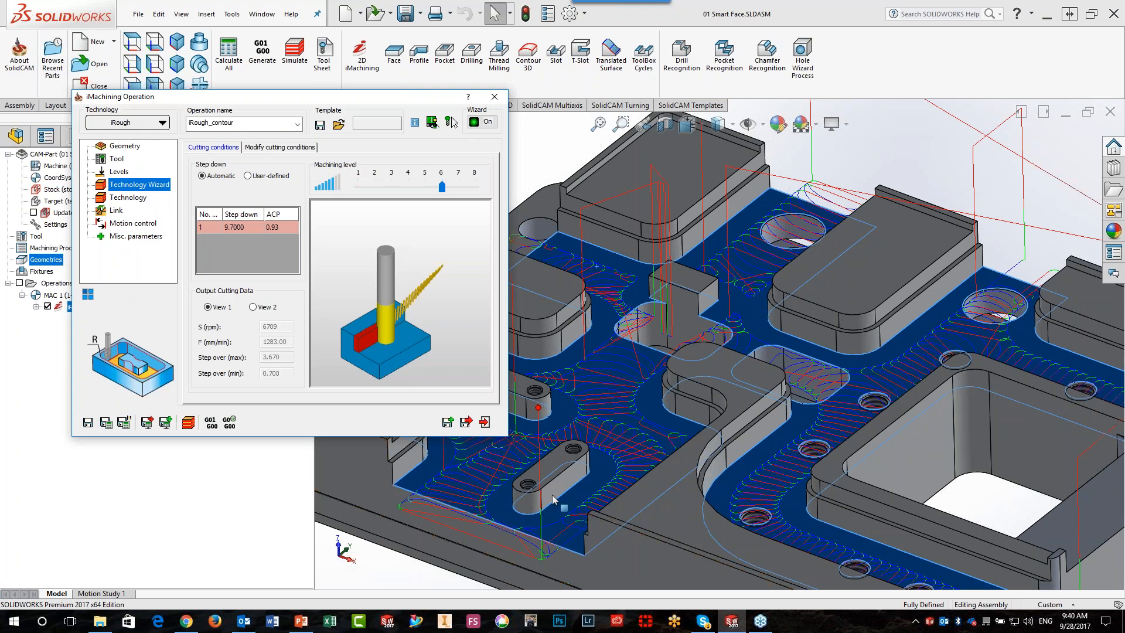
scroll(995, 292, "up", 3)
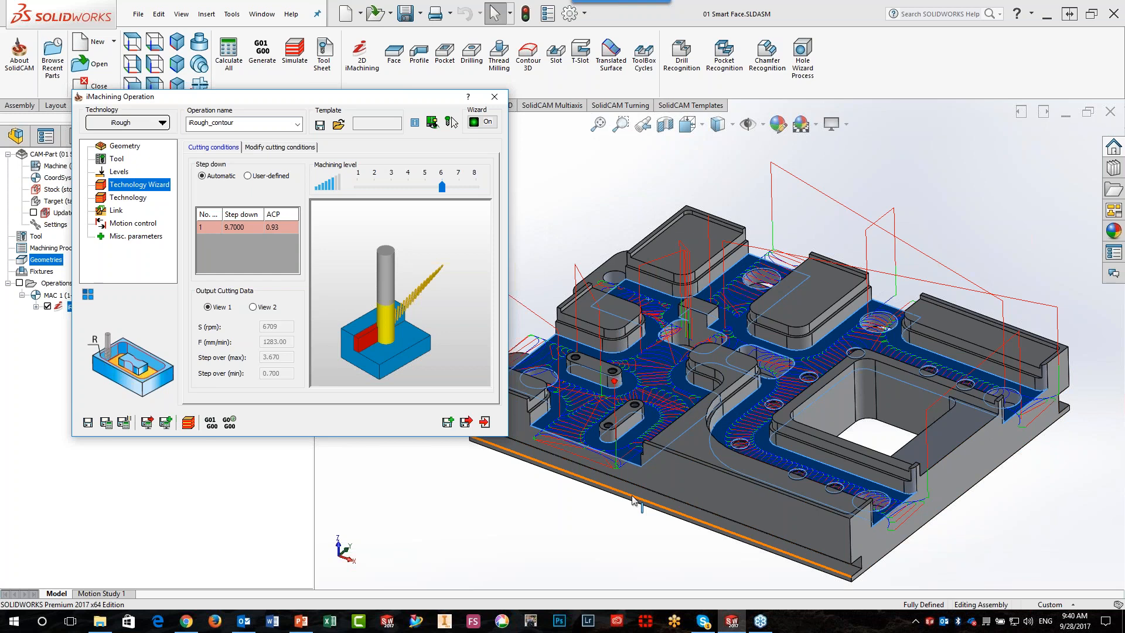
left_click(615, 217)
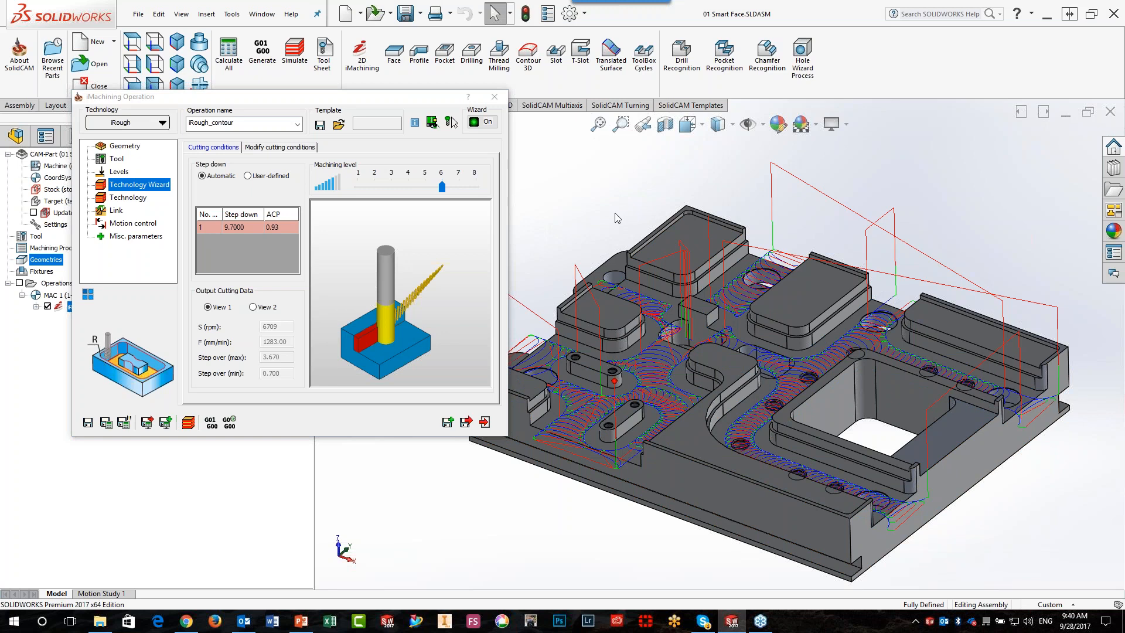
Hide the first operation's toolpath and make a copy of the operation
left_click(478, 334)
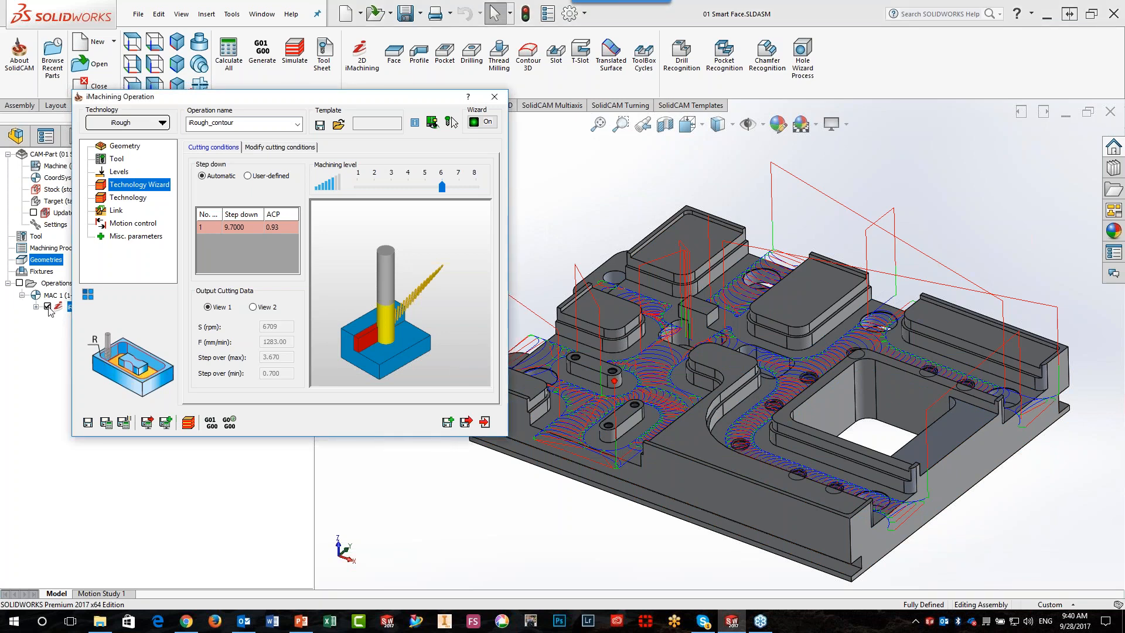
left_click(48, 306)
left_click(447, 421)
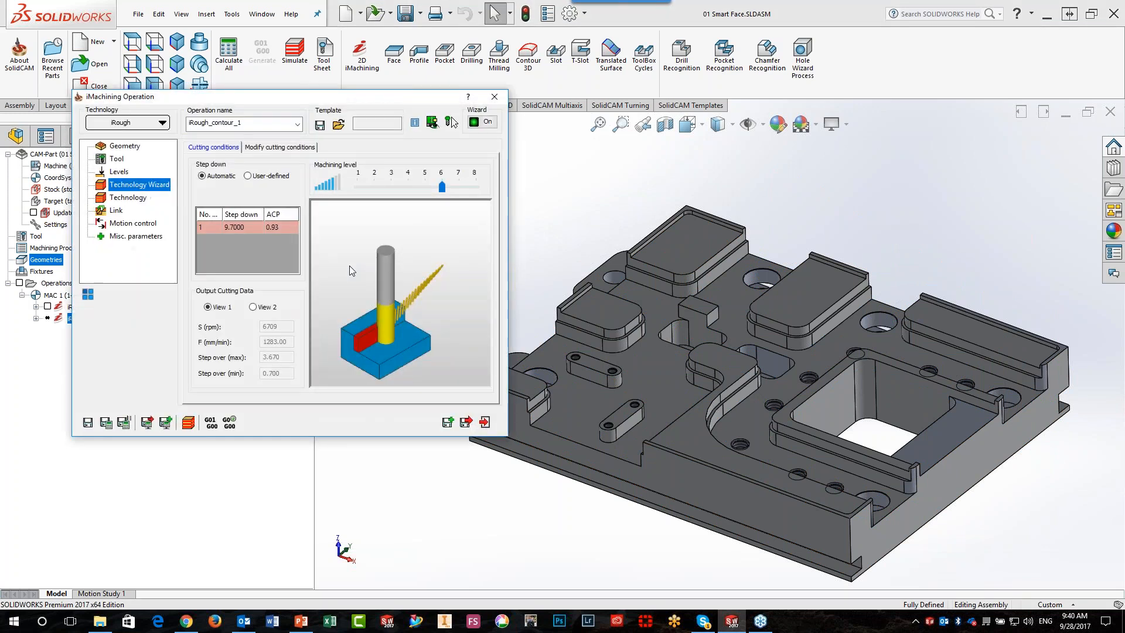
Define a new Smart Face geometry for the copied operation from the six raised faces around the main floor
left_click(124, 146)
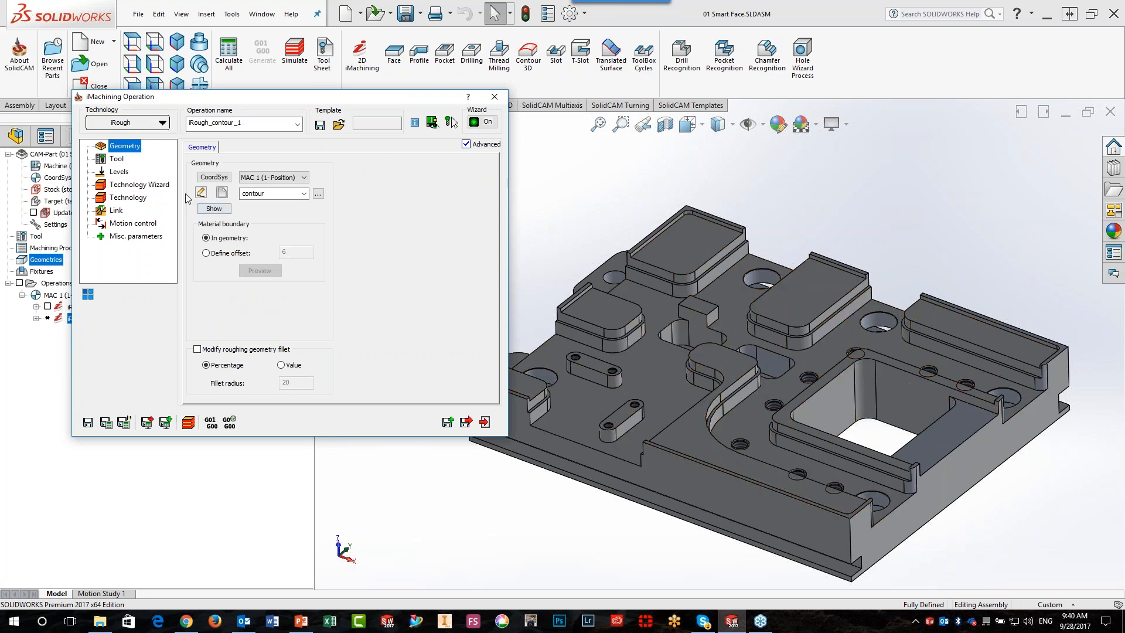
left_click(223, 194)
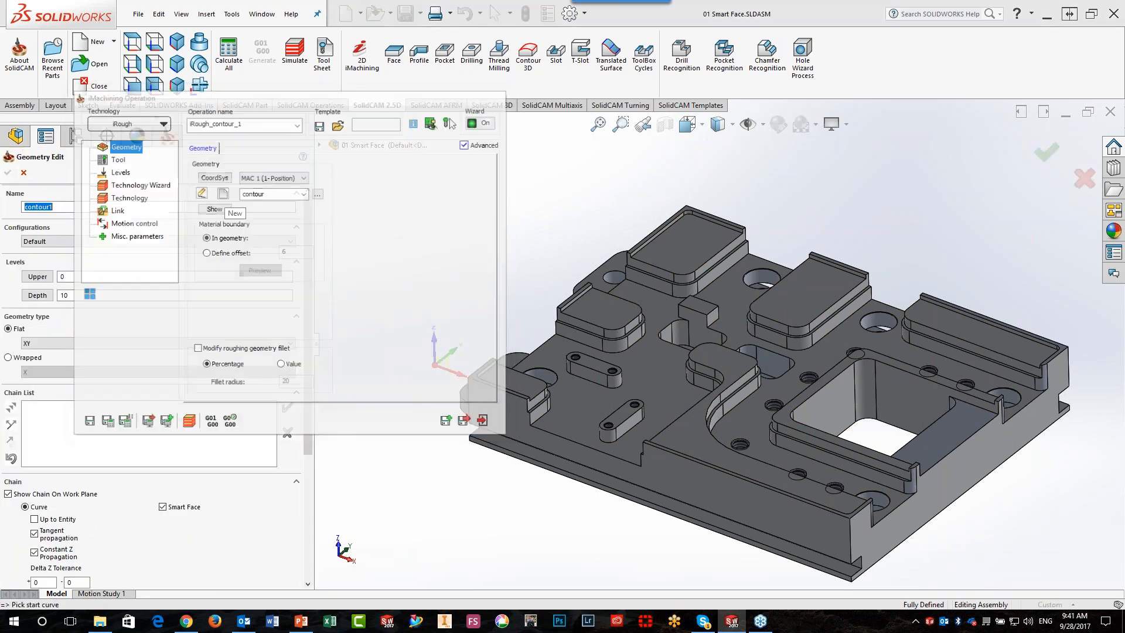
left_click(703, 246)
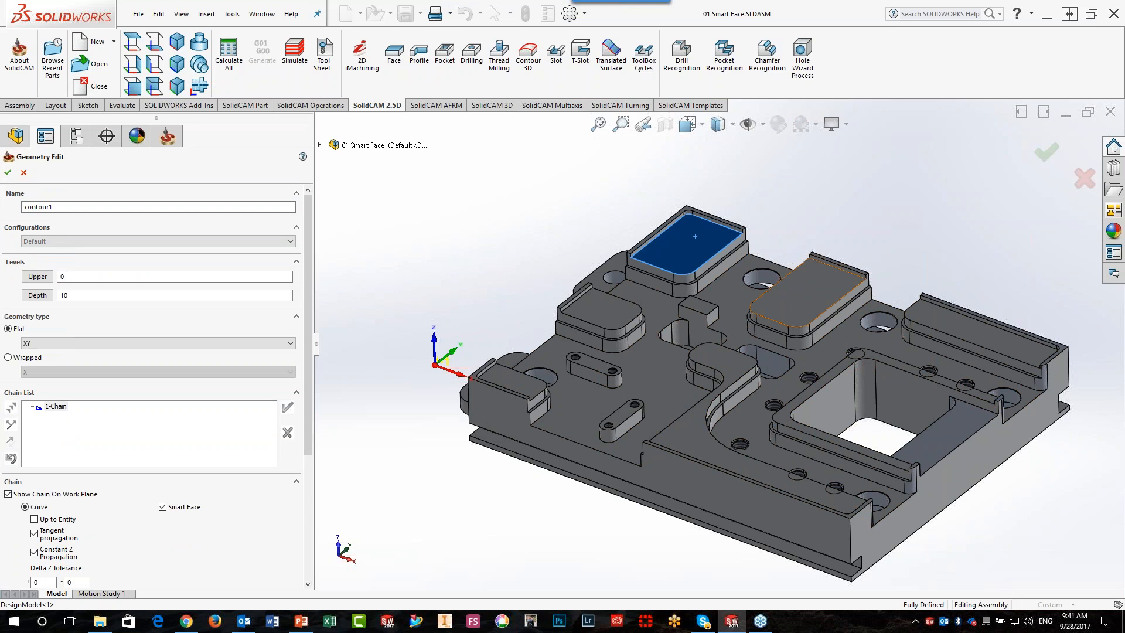
left_click(798, 302)
left_click(955, 328)
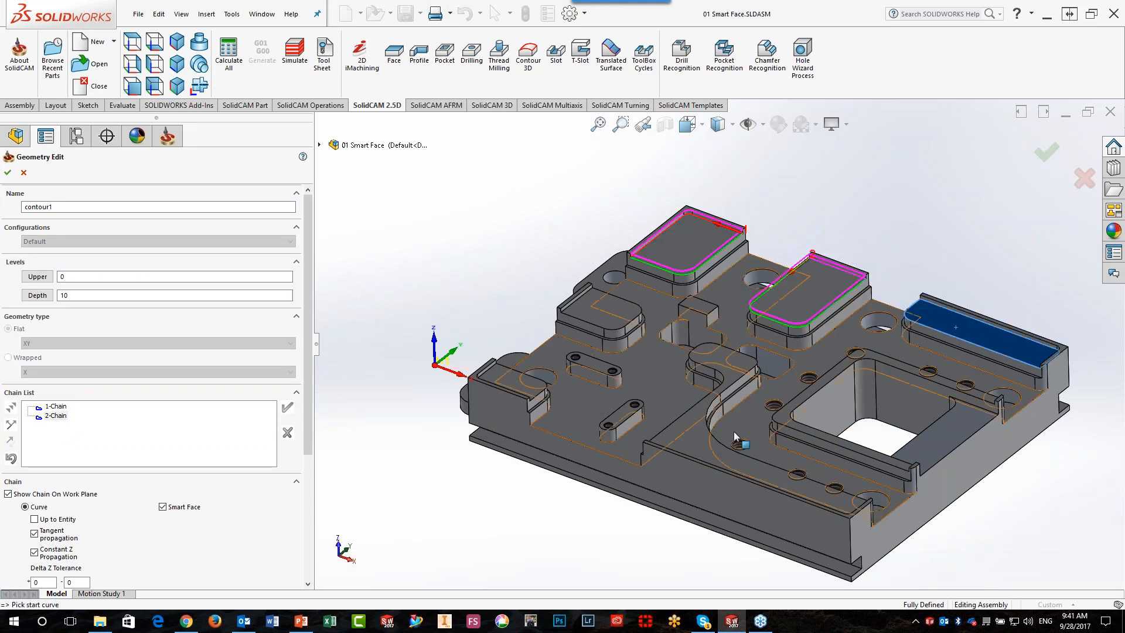
left_click(693, 435)
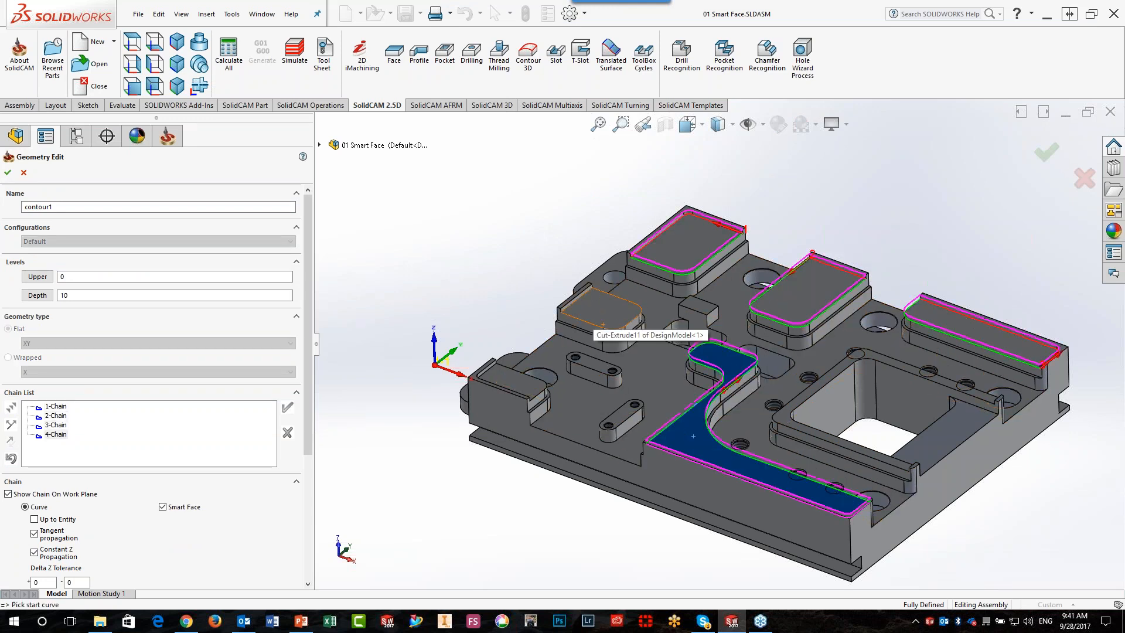
left_click(593, 311)
left_click(505, 379)
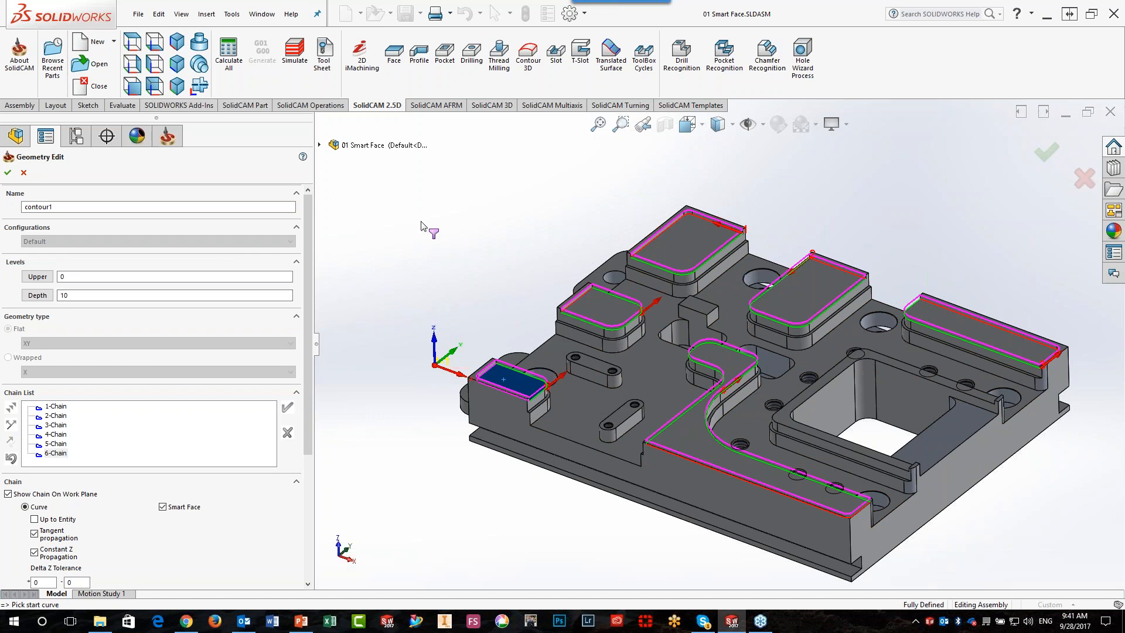
left_click(7, 172)
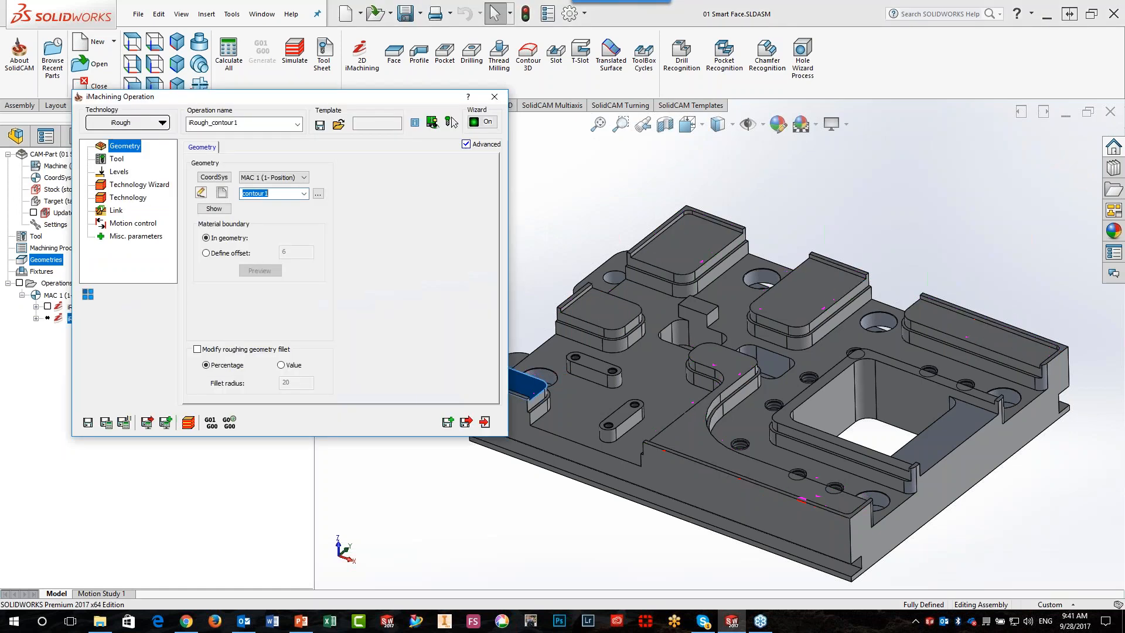
Check the copied operation's levels, save and calculate it, exit the operation, and hide its toolpath
left_click(120, 171)
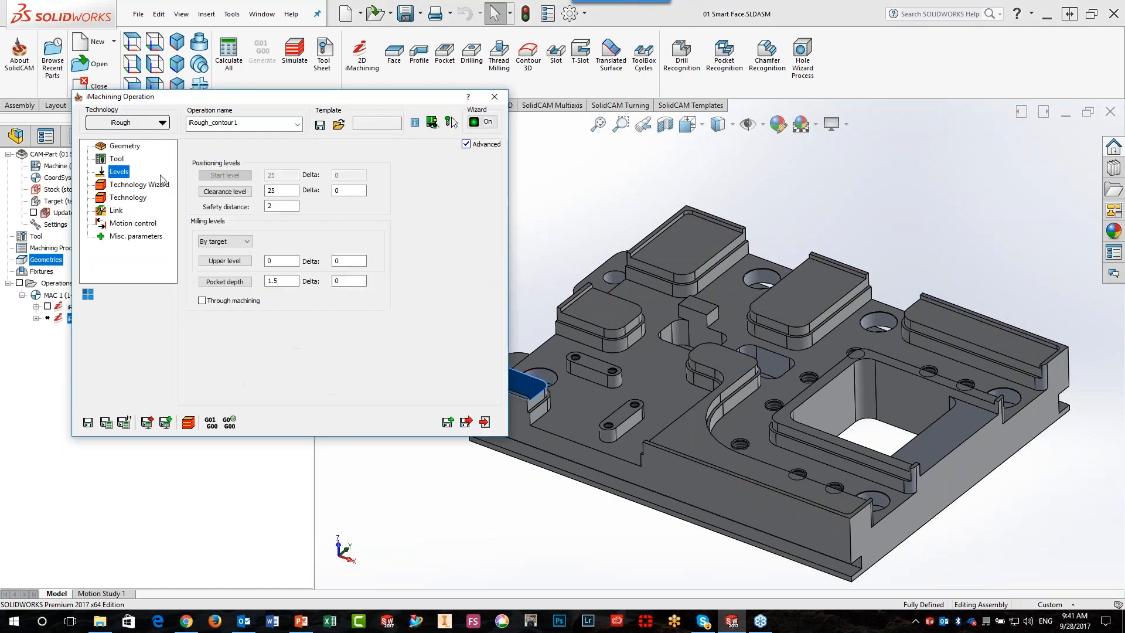
left_click(106, 421)
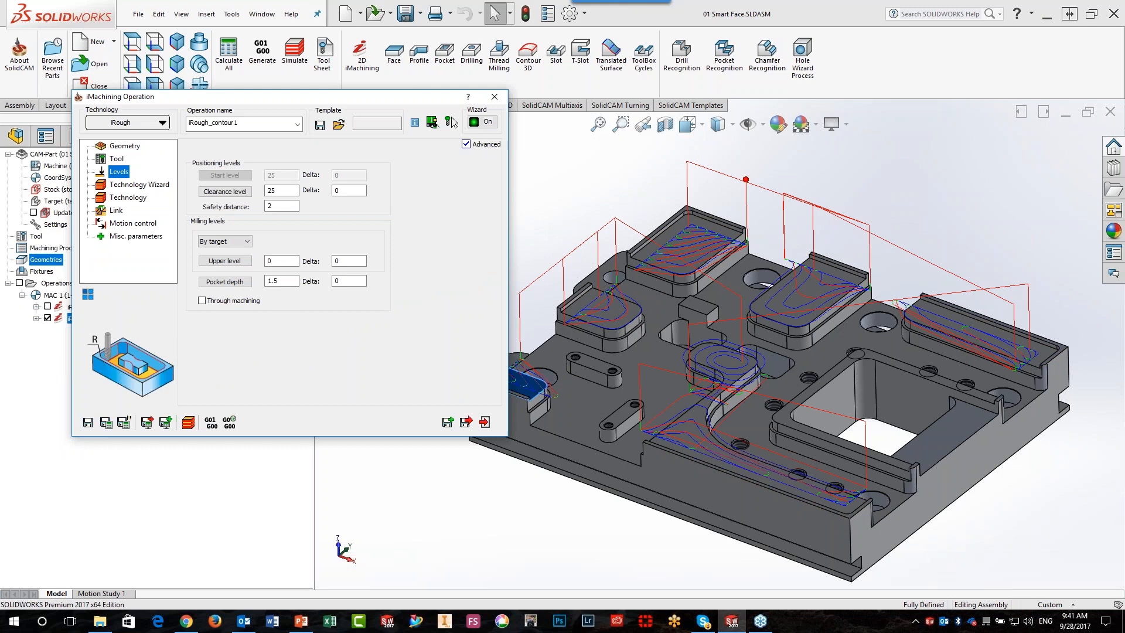
left_click(485, 422)
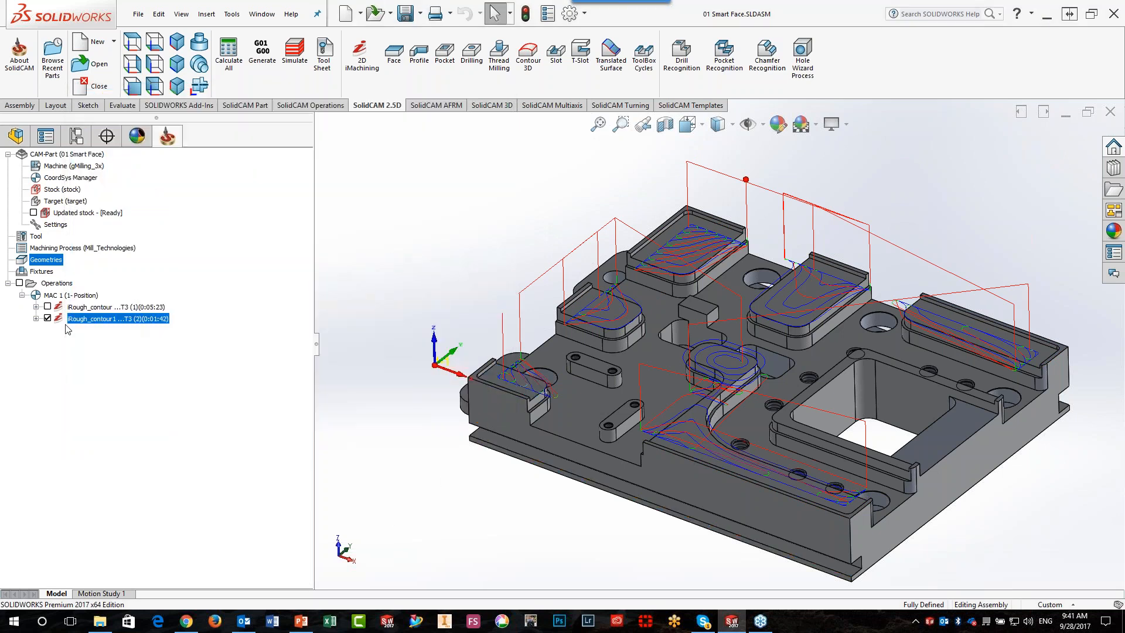
left_click(48, 318)
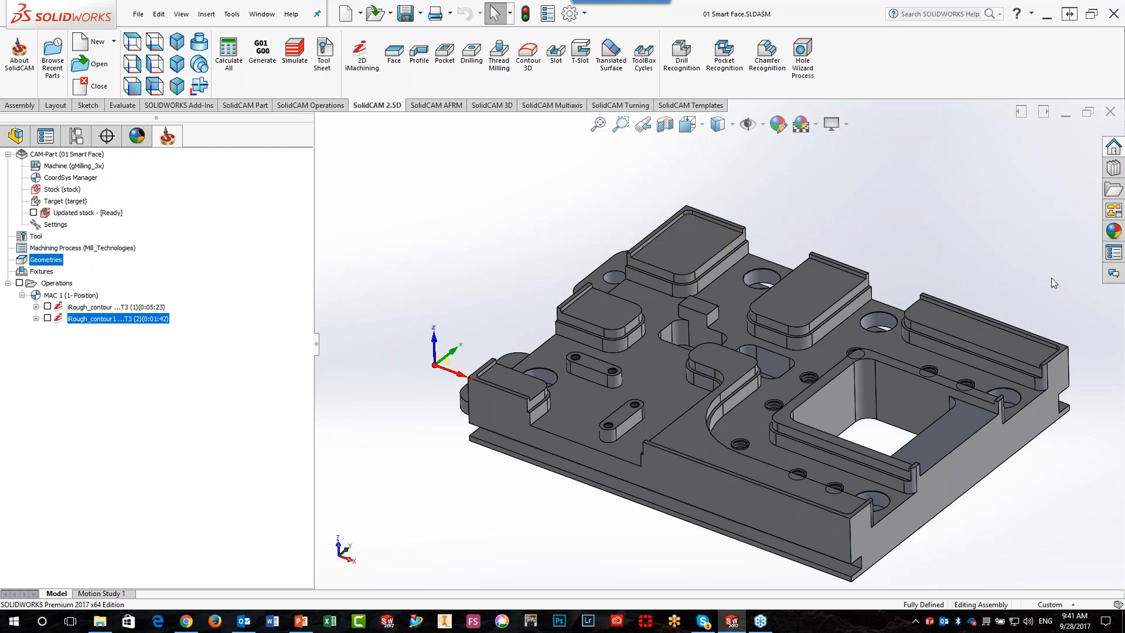
Examine the narrow ledge running along the side of the long raised pad near the part's outer edge
scroll(1007, 303, "down", 4)
scroll(890, 435, "down", 3)
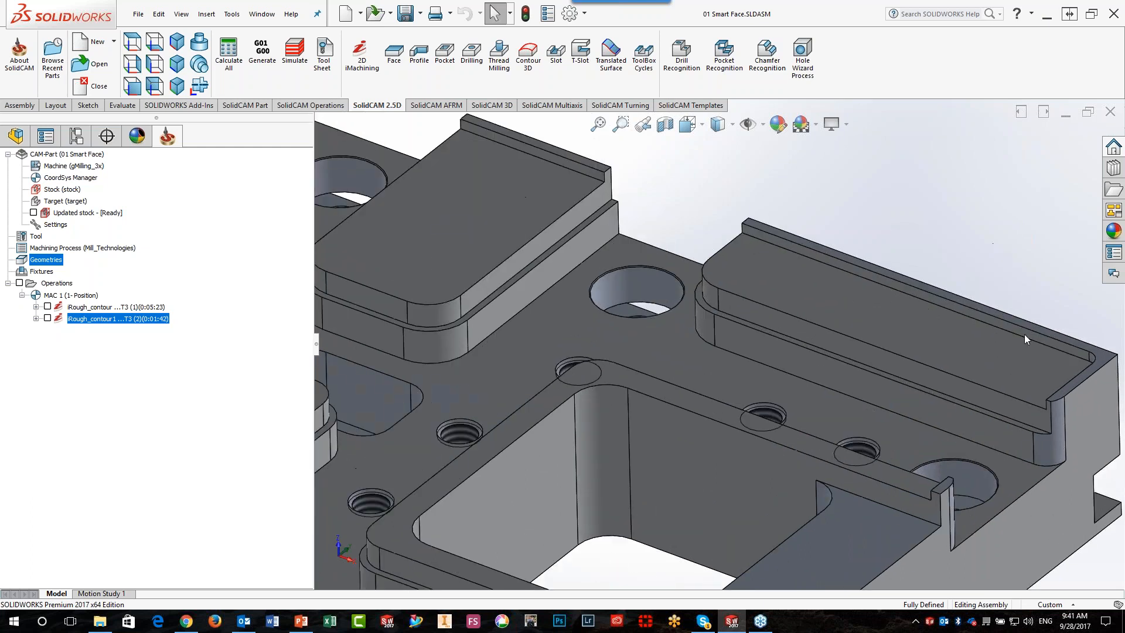
scroll(995, 410, "down", 2)
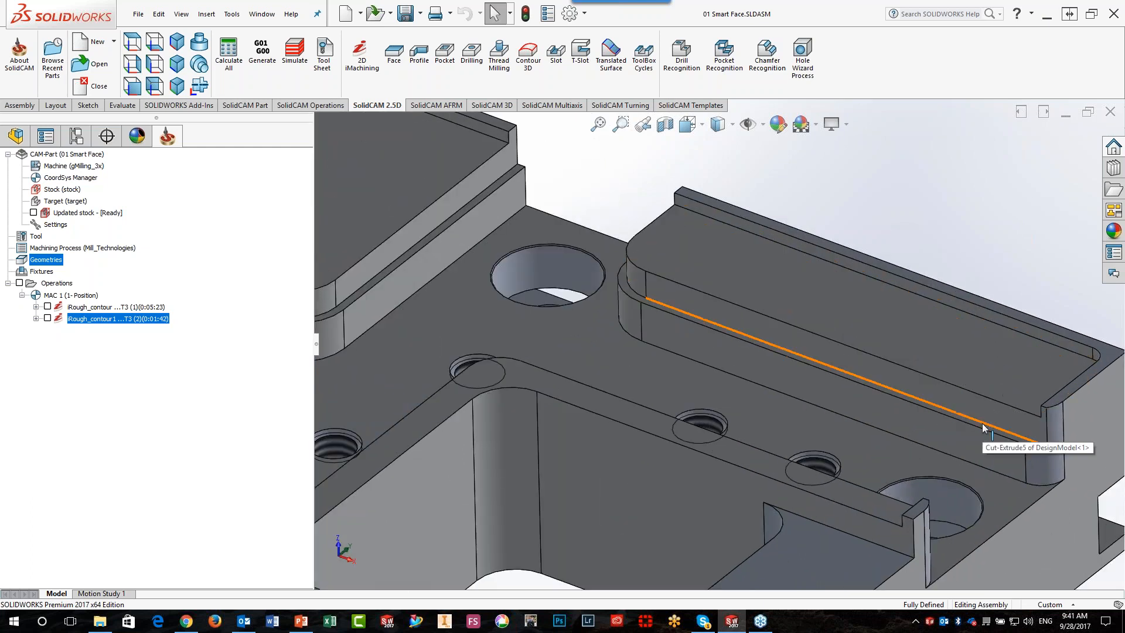
left_click(983, 428)
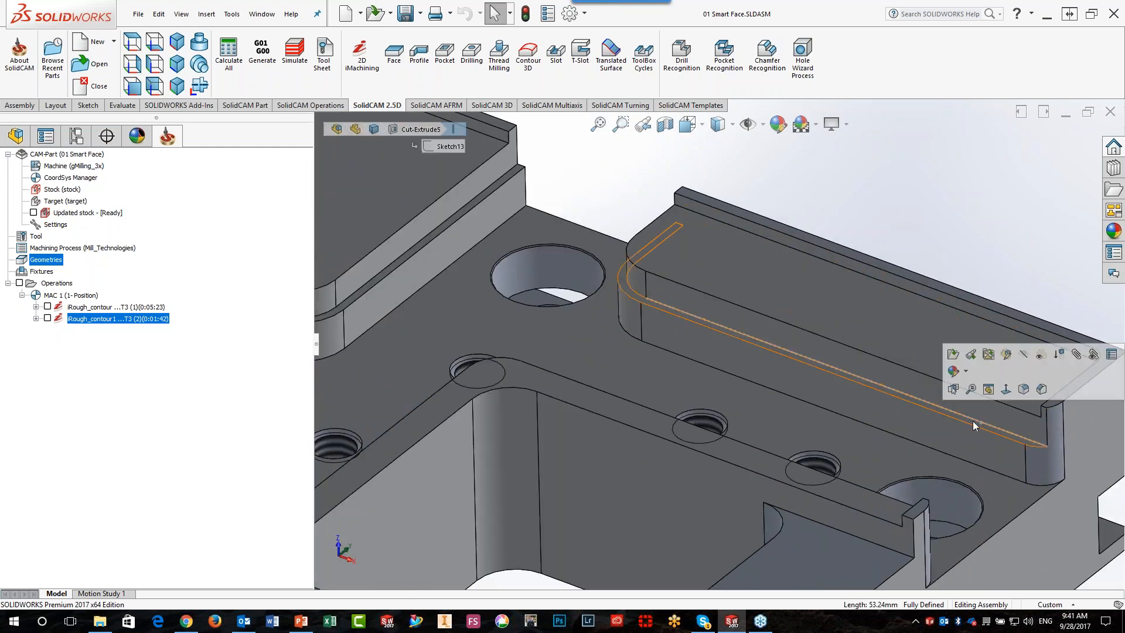
scroll(828, 293, "up", 5)
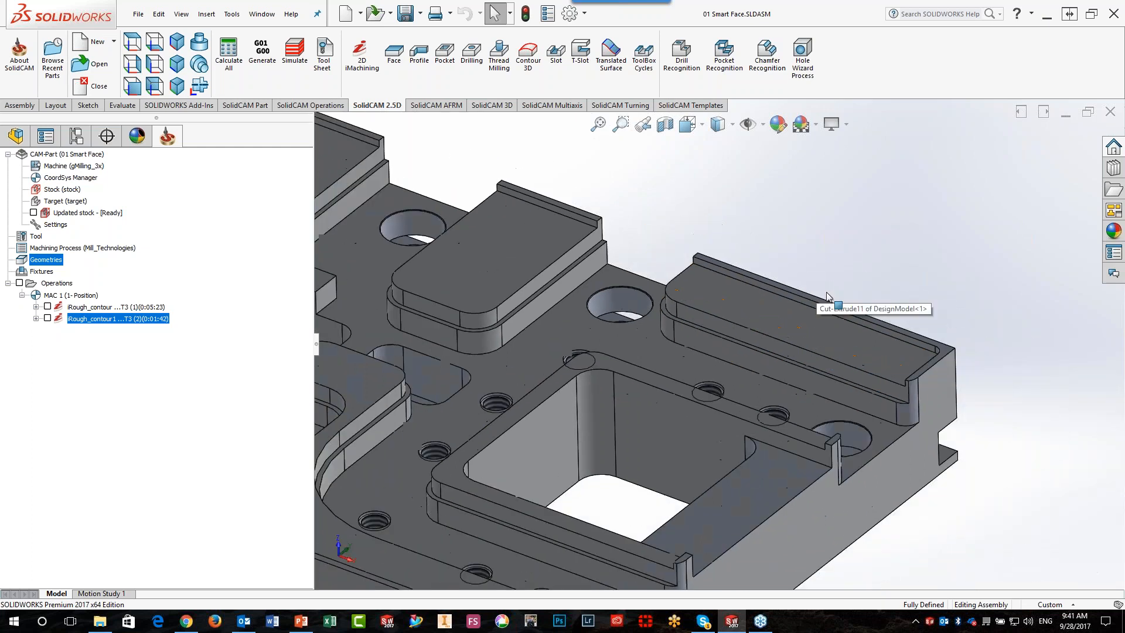
scroll(701, 385, "down", 2)
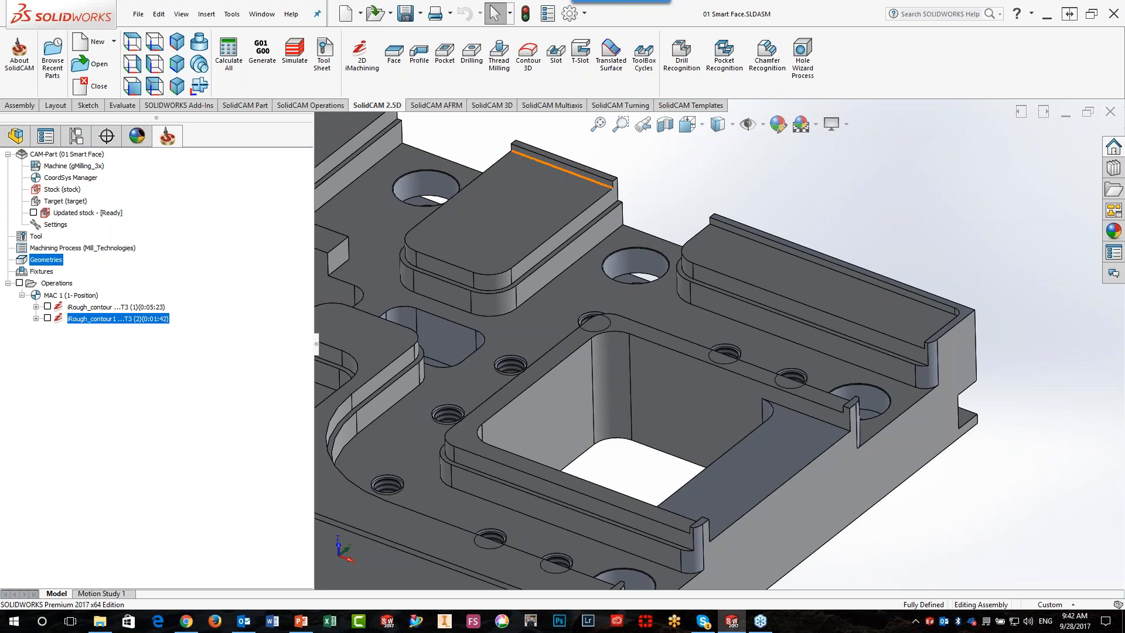
Check the Smart Face options in the CAM settings' geometry defaults without changing them
left_click(245, 107)
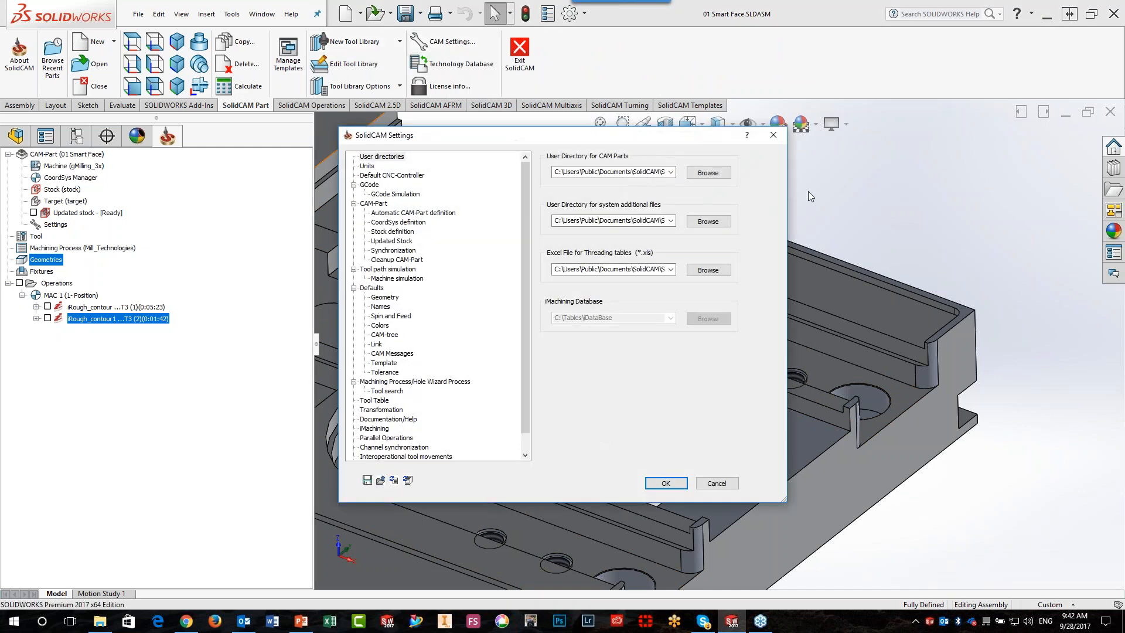
left_click(384, 298)
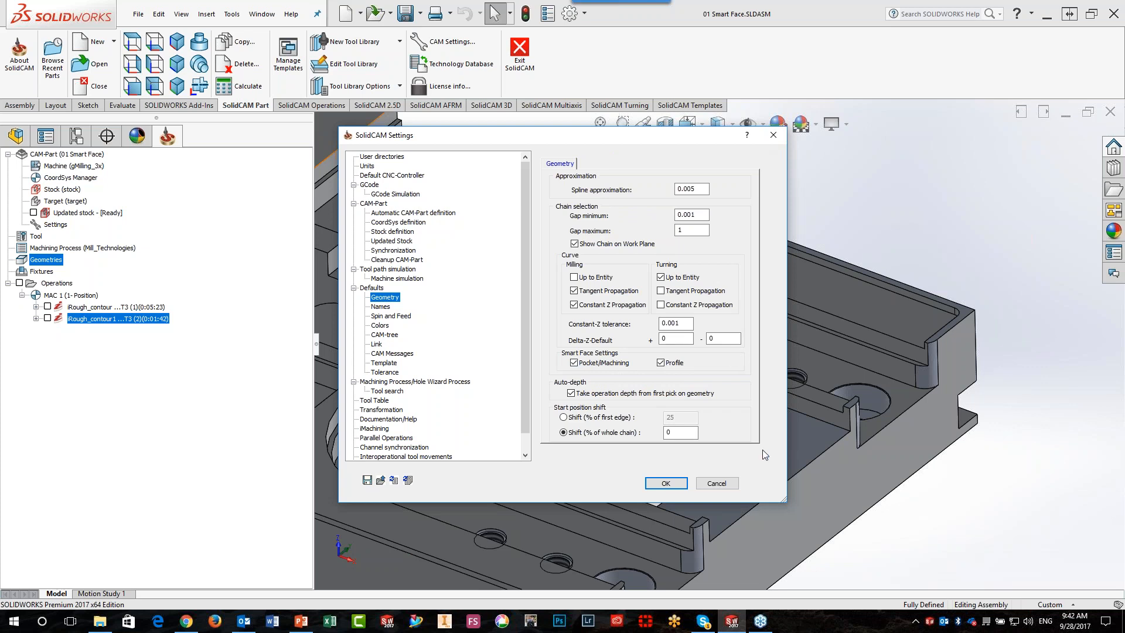
left_click(727, 483)
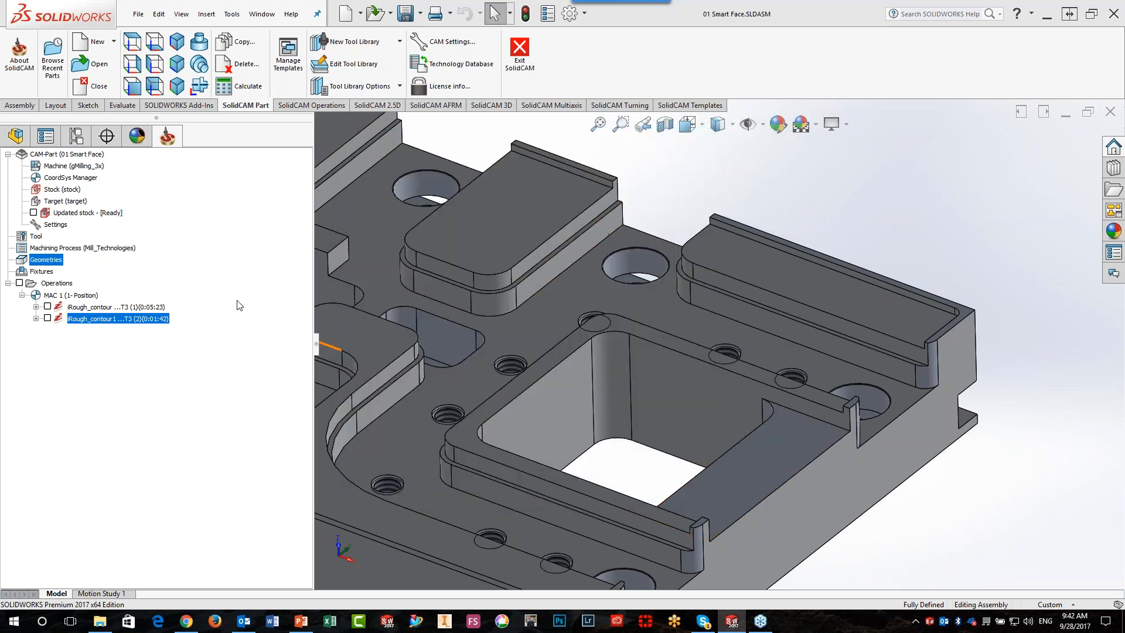
Create a new Profile operation and start a new geometry for it
left_click(381, 108)
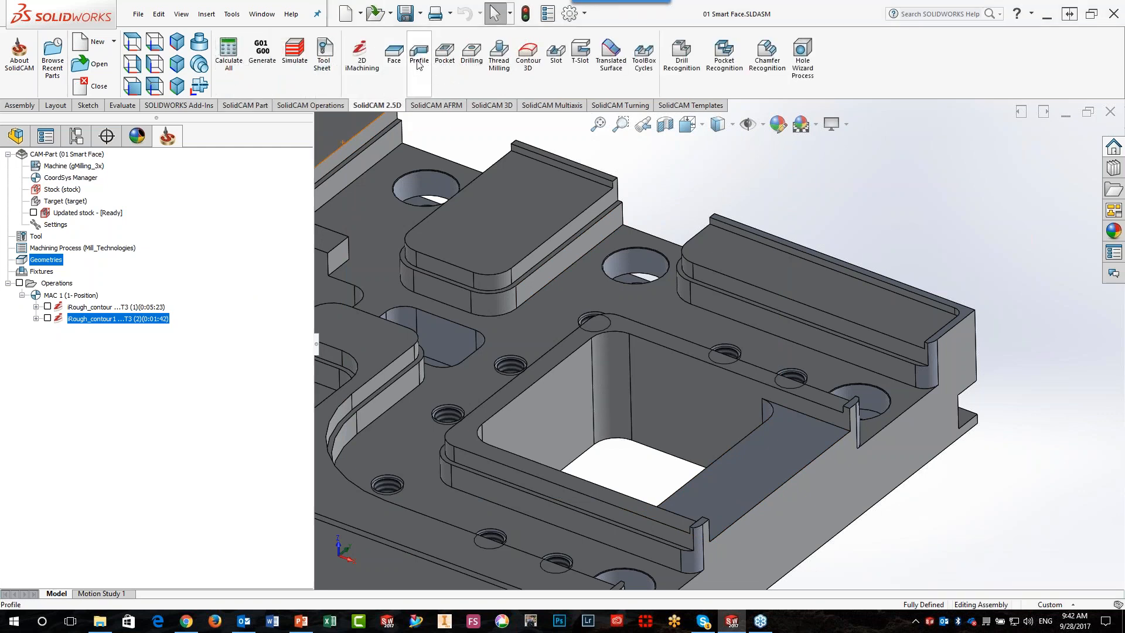
left_click(418, 61)
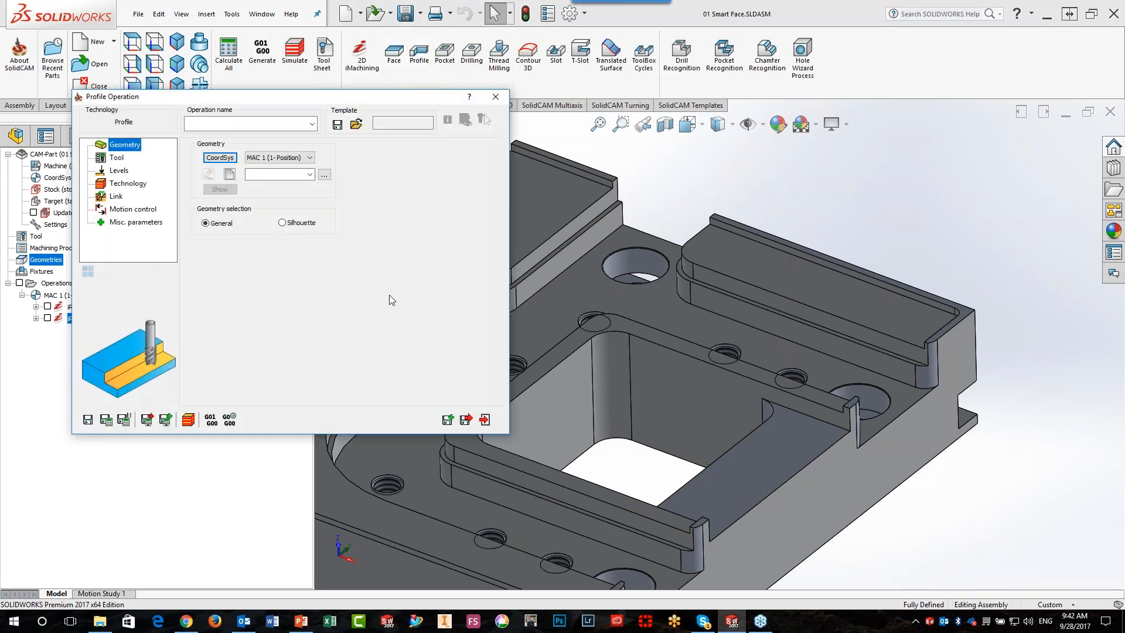
left_click(230, 174)
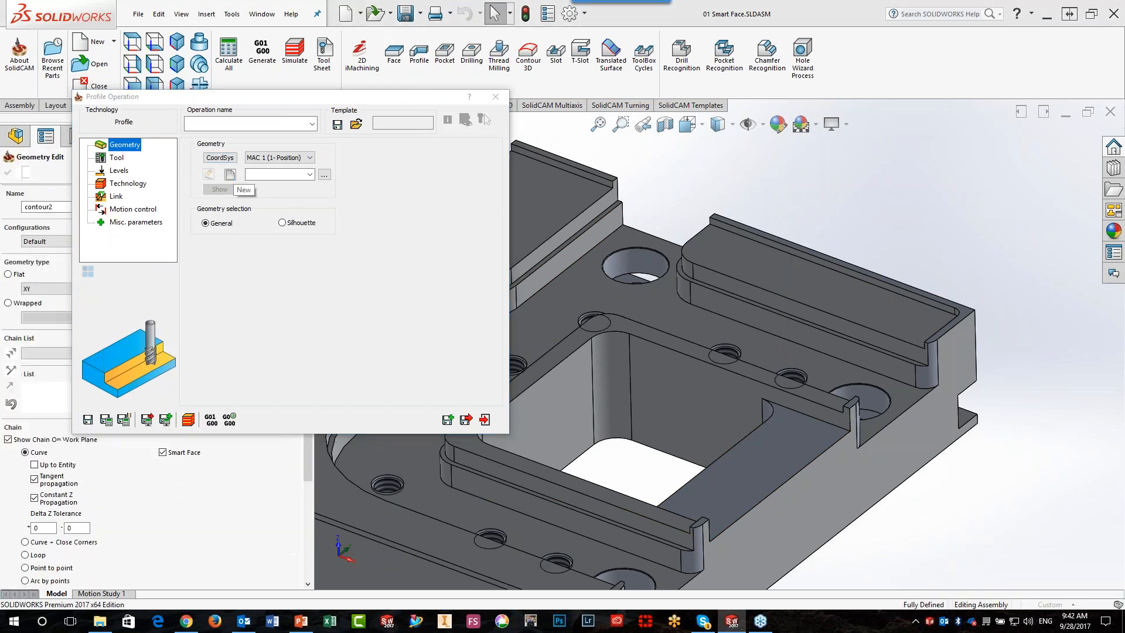
left_click(387, 491)
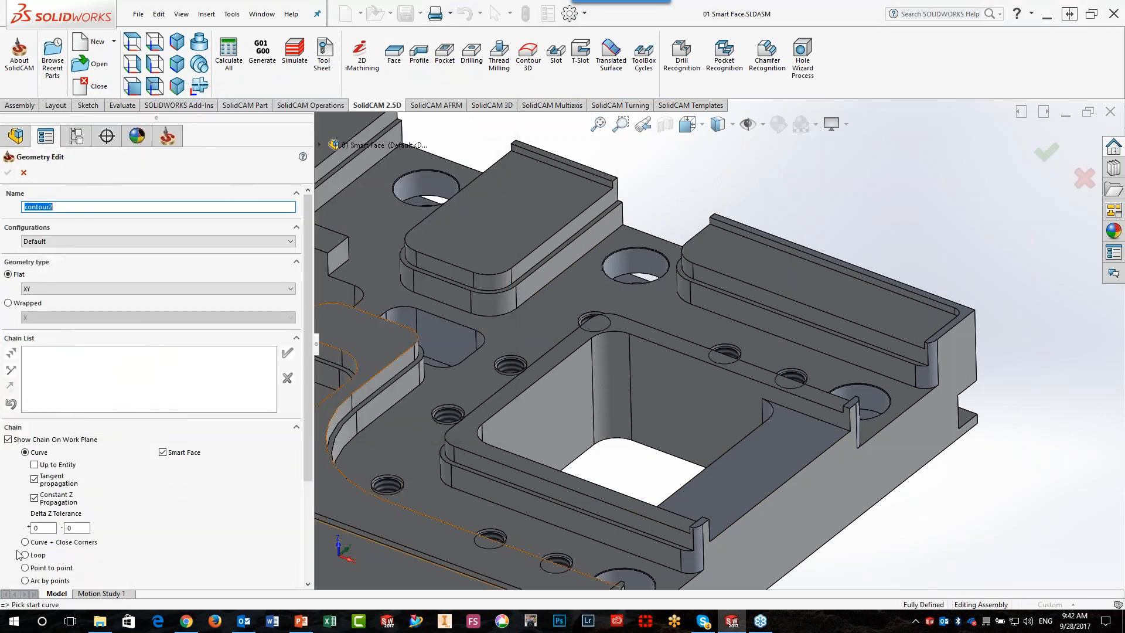
Turn off tangent and constant Z propagation and chain the long outer pad's ledge edge by edge
left_click(34, 479)
left_click(34, 498)
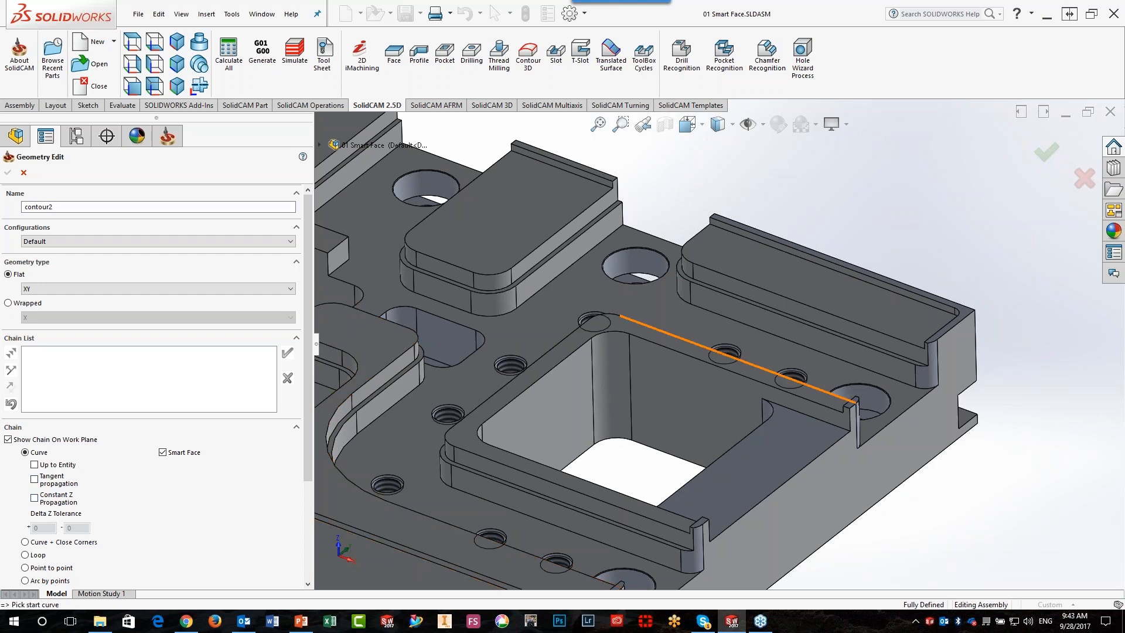
scroll(852, 369, "down", 3)
left_click(852, 365)
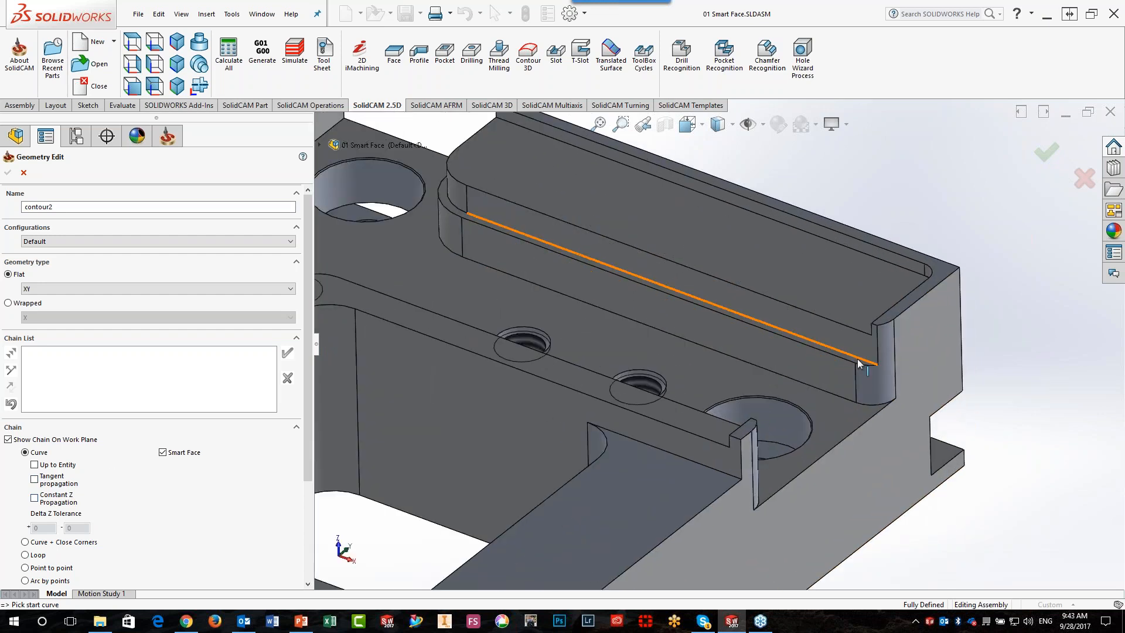
scroll(718, 340, "up", 3)
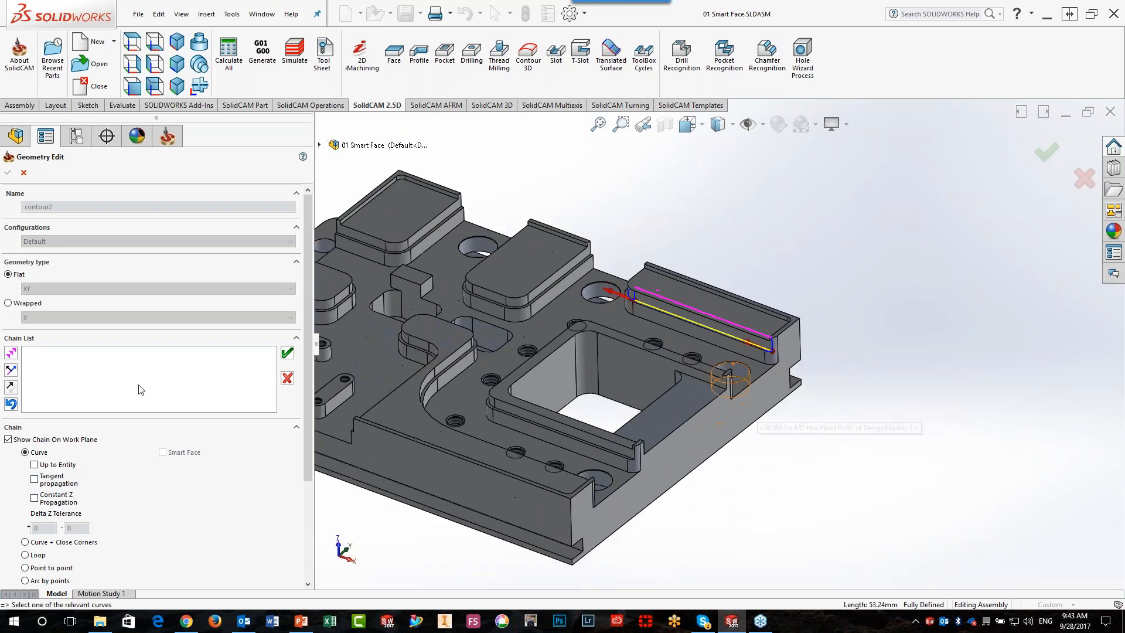
left_click(10, 355)
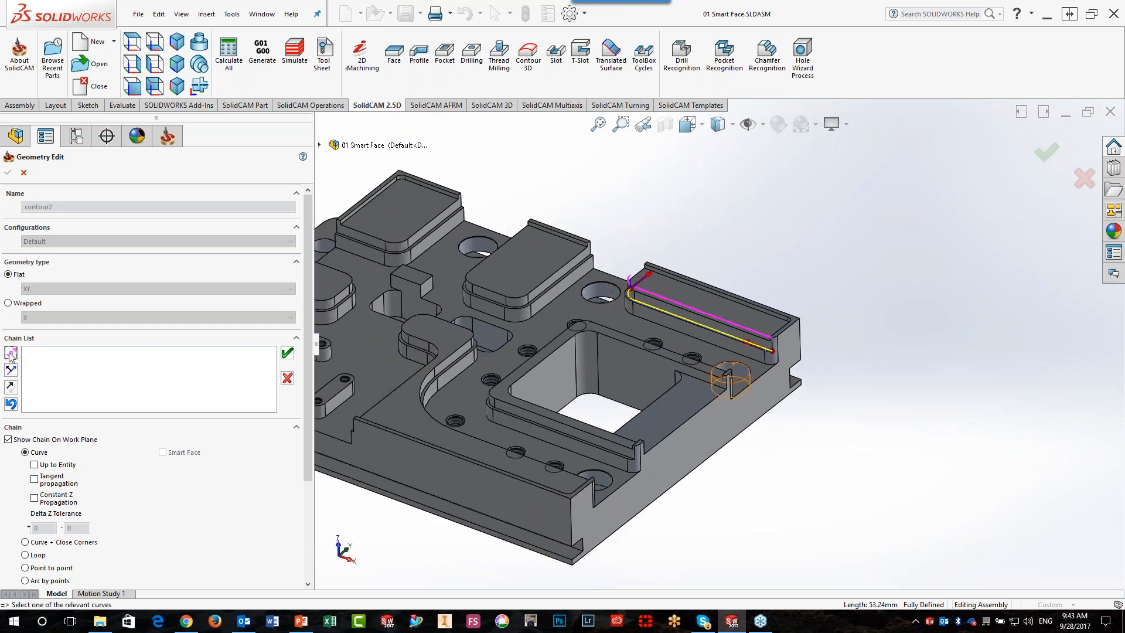
left_click(10, 354)
left_click(287, 353)
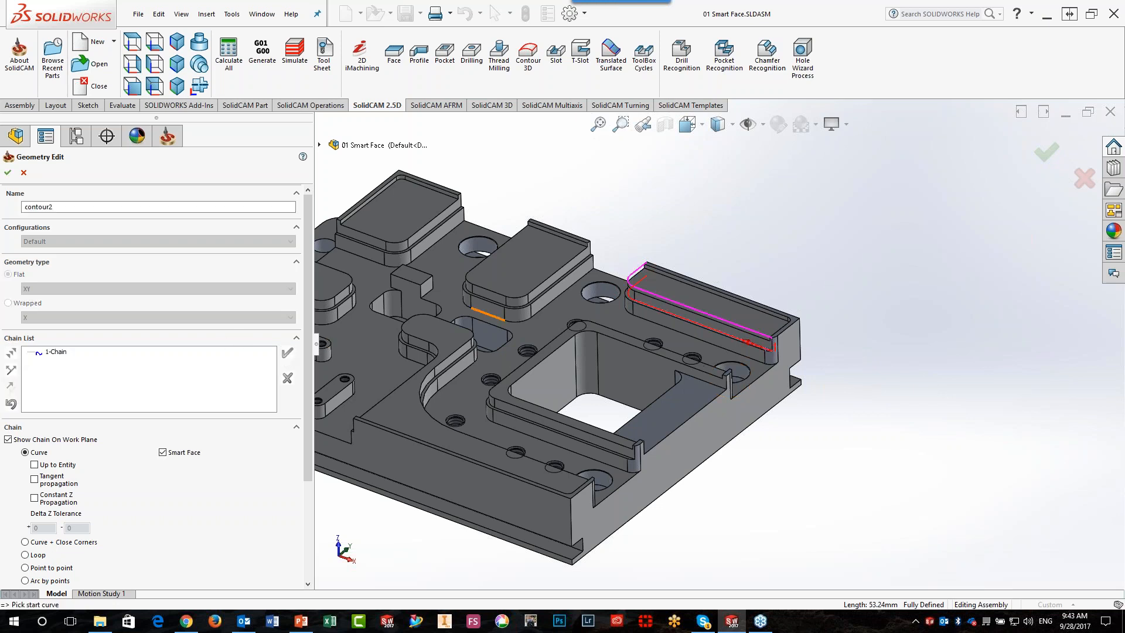
Try chaining the ledges of the next two raised pads, and discard the geometry
left_click(586, 262)
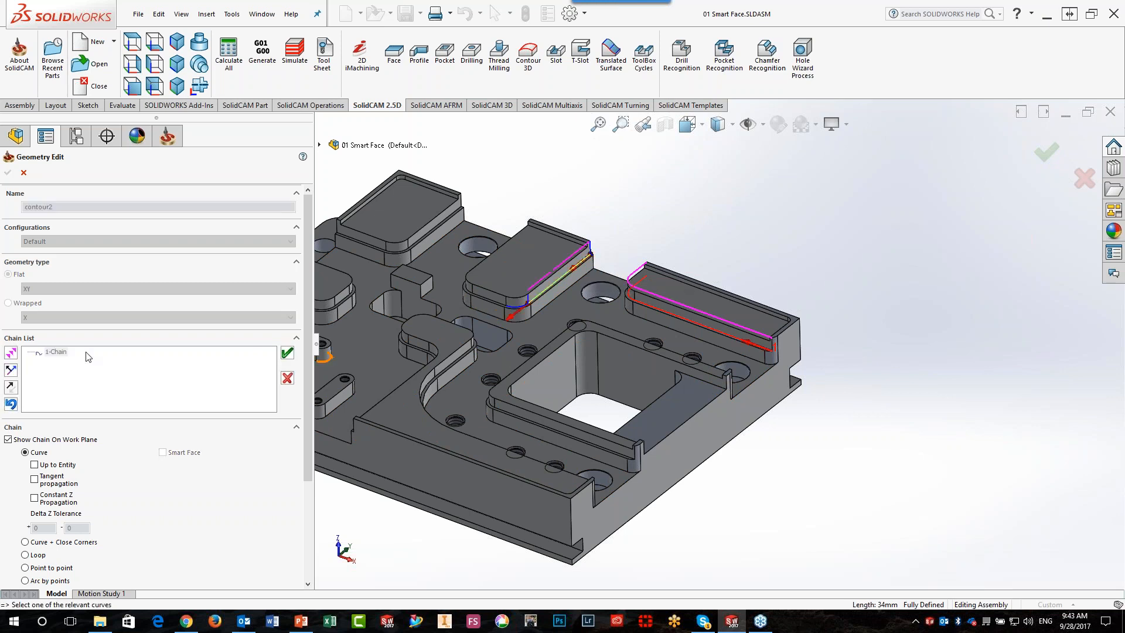
left_click(11, 352)
left_click(12, 353)
left_click(16, 355)
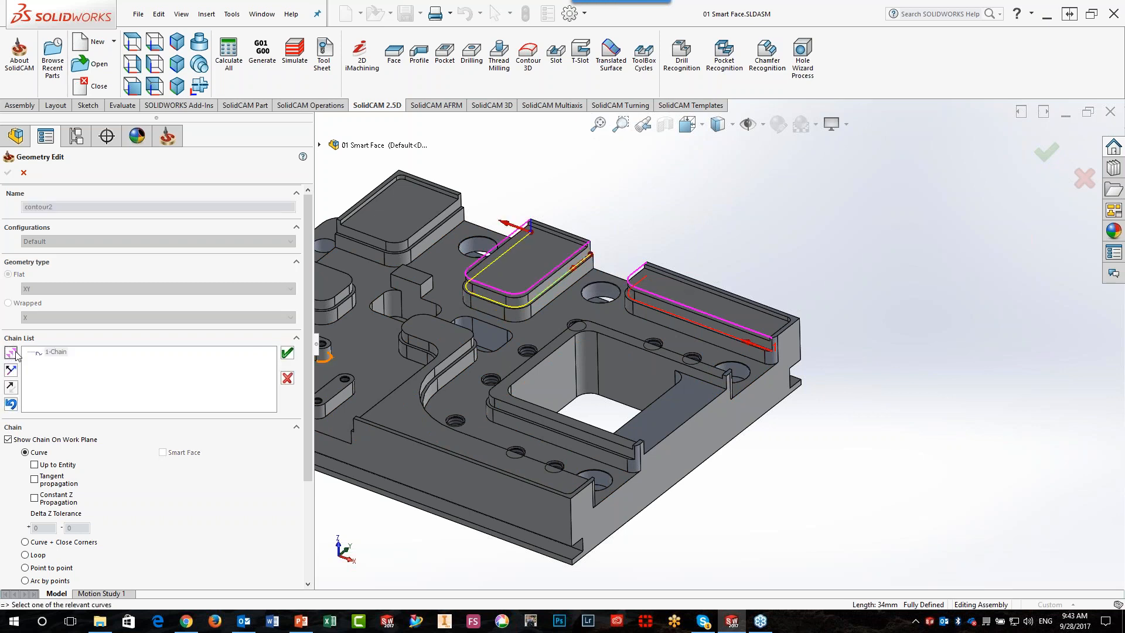
left_click(287, 352)
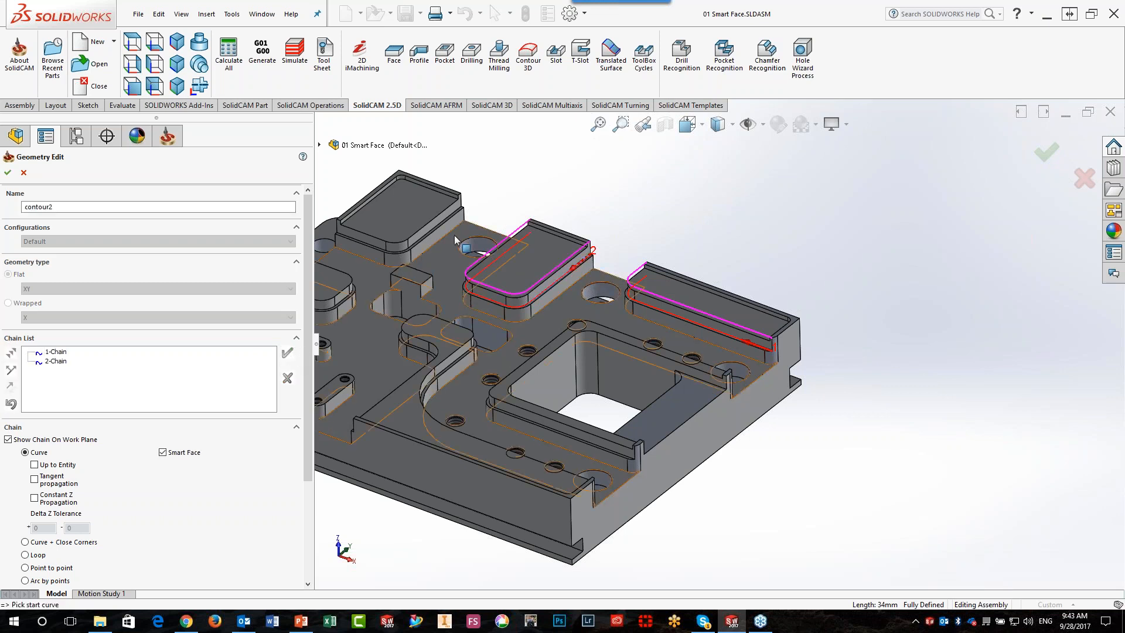
left_click(448, 219)
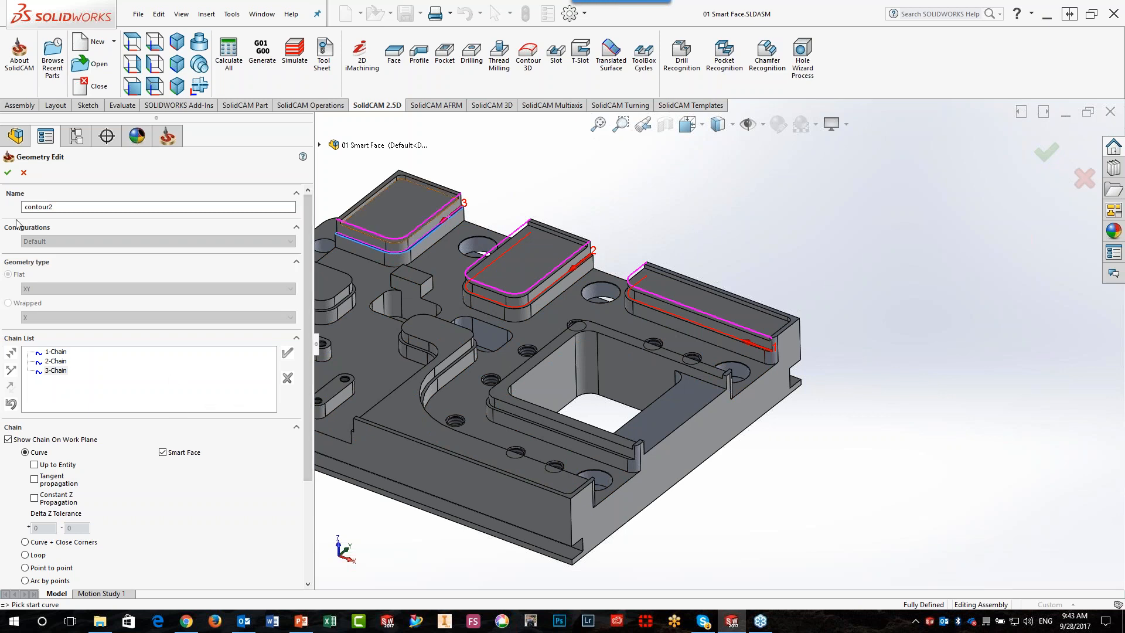
left_click(24, 172)
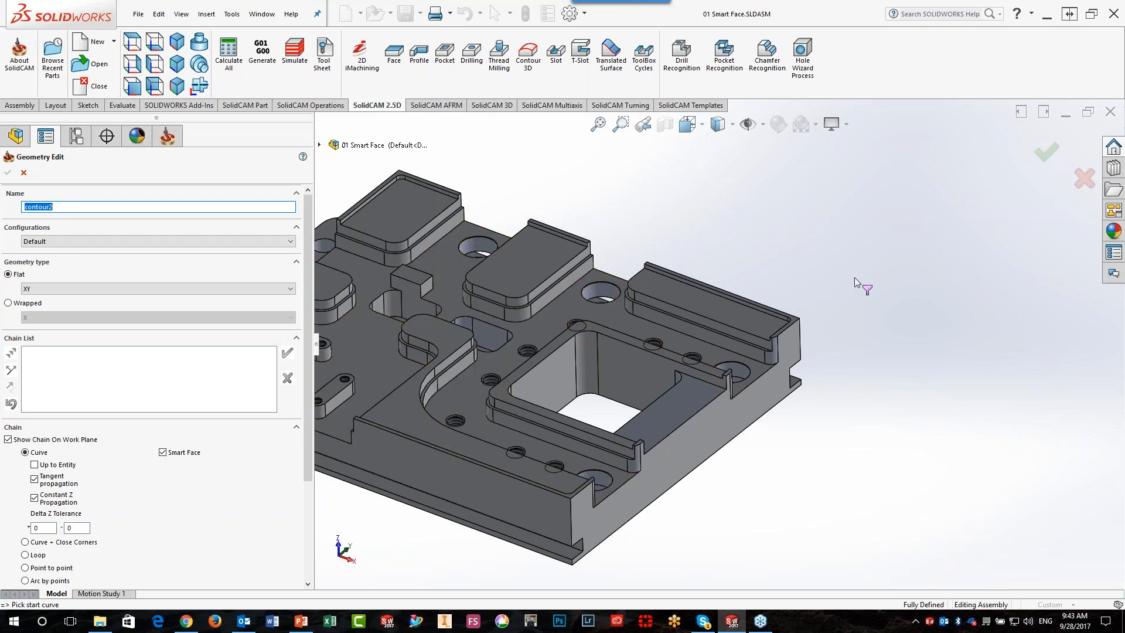
In a new Smart Face geometry, select the narrow ledge faces of the long outer pad and the wide pad beside it
scroll(674, 348, "down", 5)
scroll(855, 351, "down", 2)
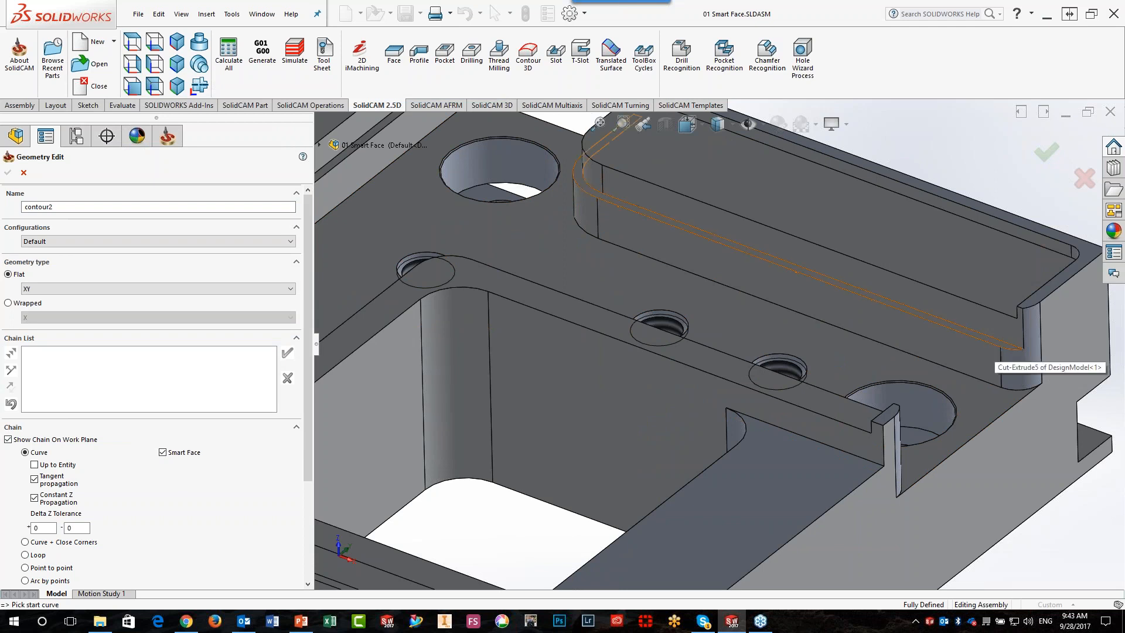
left_click(1010, 354)
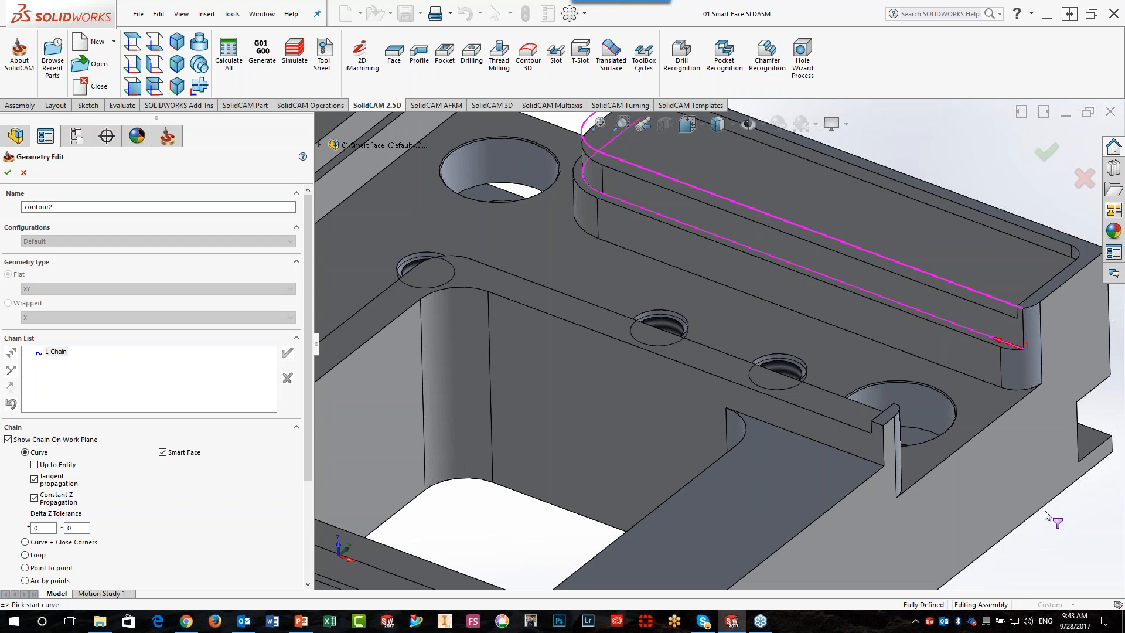
scroll(718, 345, "up", 5)
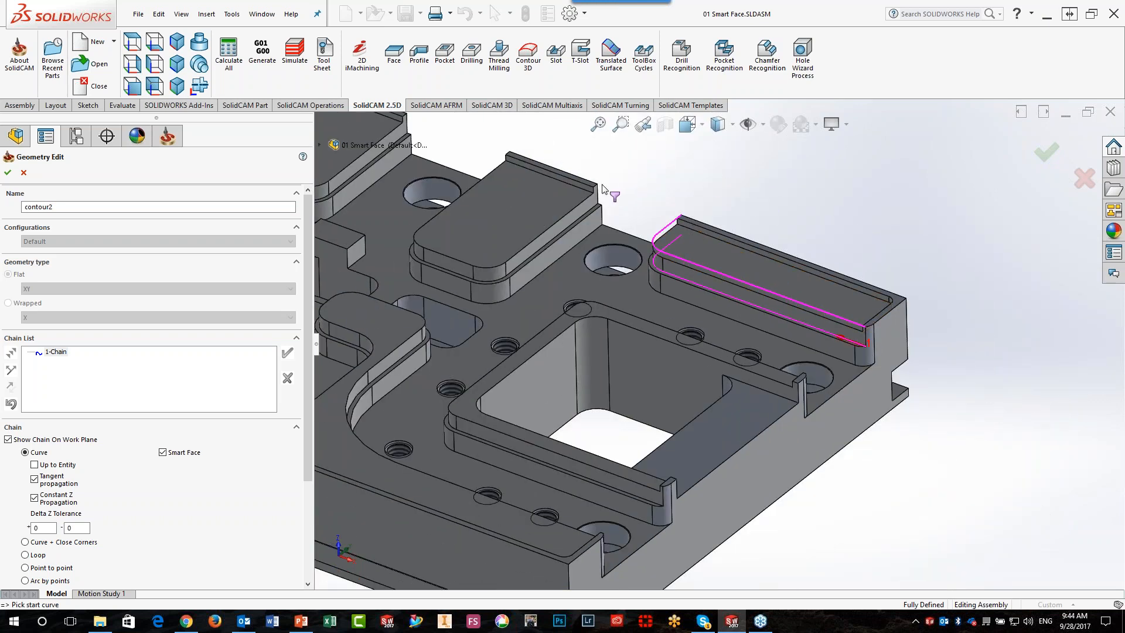
scroll(564, 226, "down", 2)
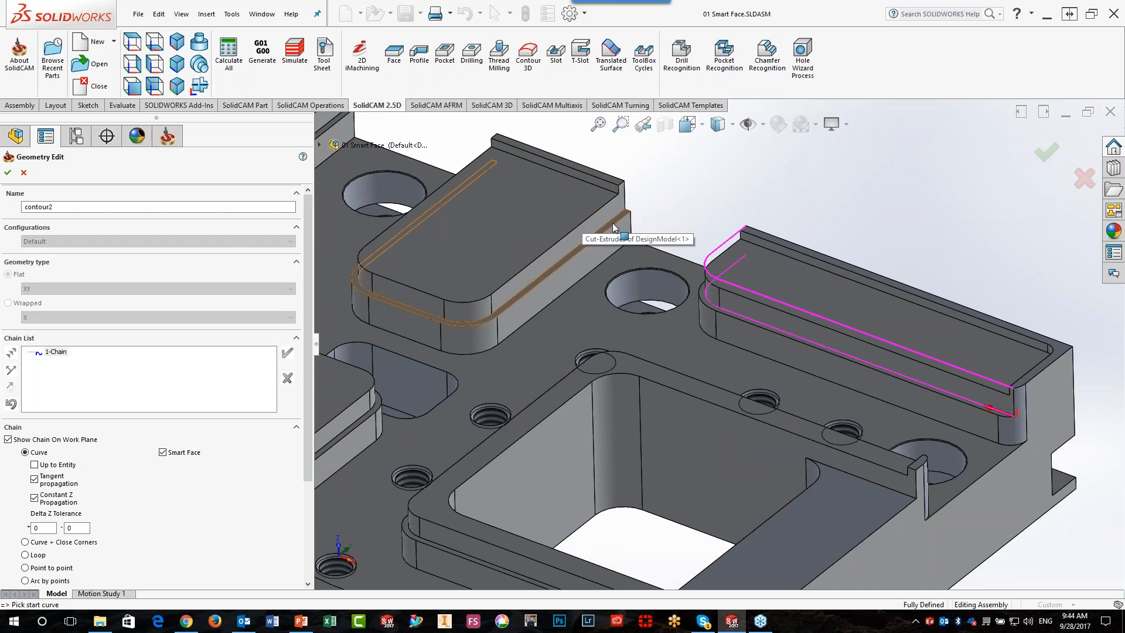
left_click(615, 221)
Add the ledge faces of the back corner pad and the smaller pad beside it as Smart Face chains
scroll(368, 144, "down", 3)
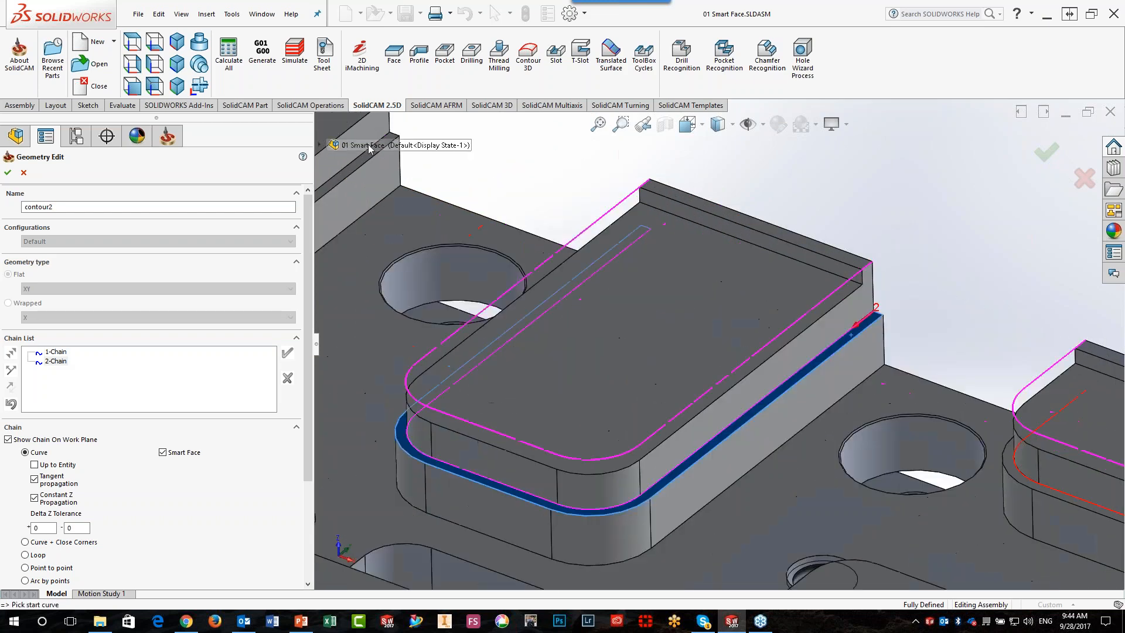
left_click(336, 177)
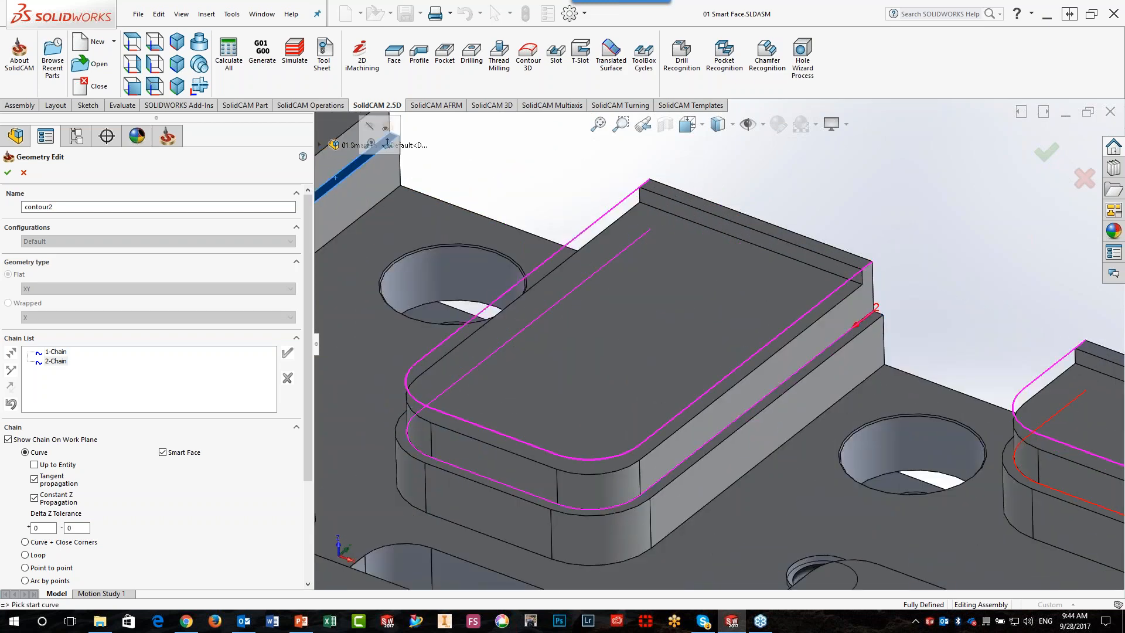
scroll(336, 177, "up", 4)
scroll(461, 408, "down", 3)
scroll(462, 409, "down", 2)
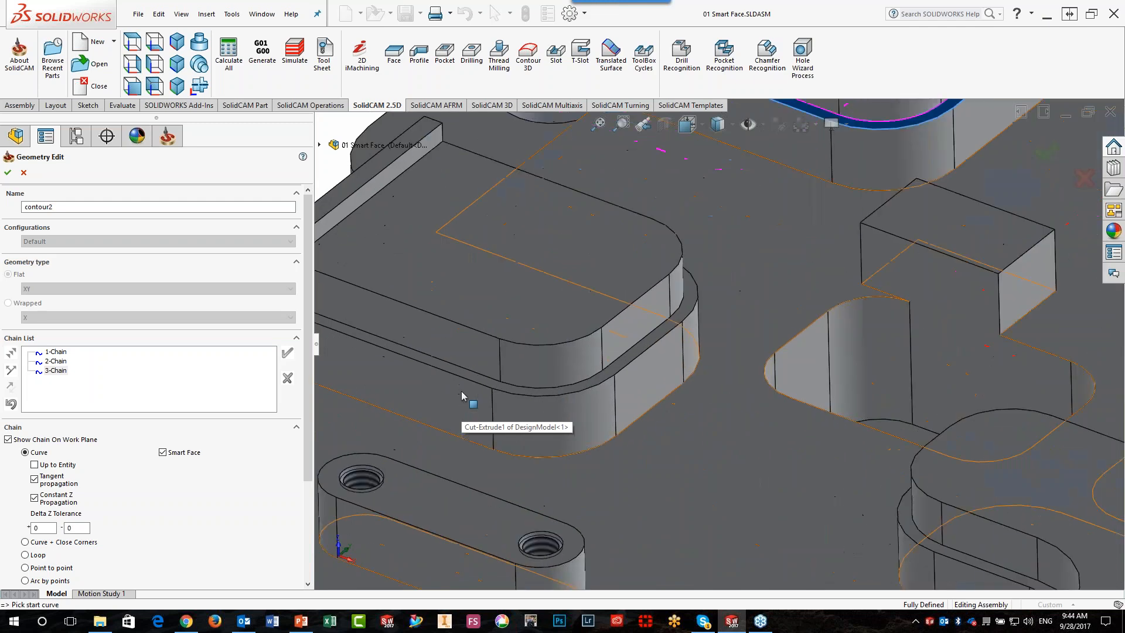
left_click(466, 376)
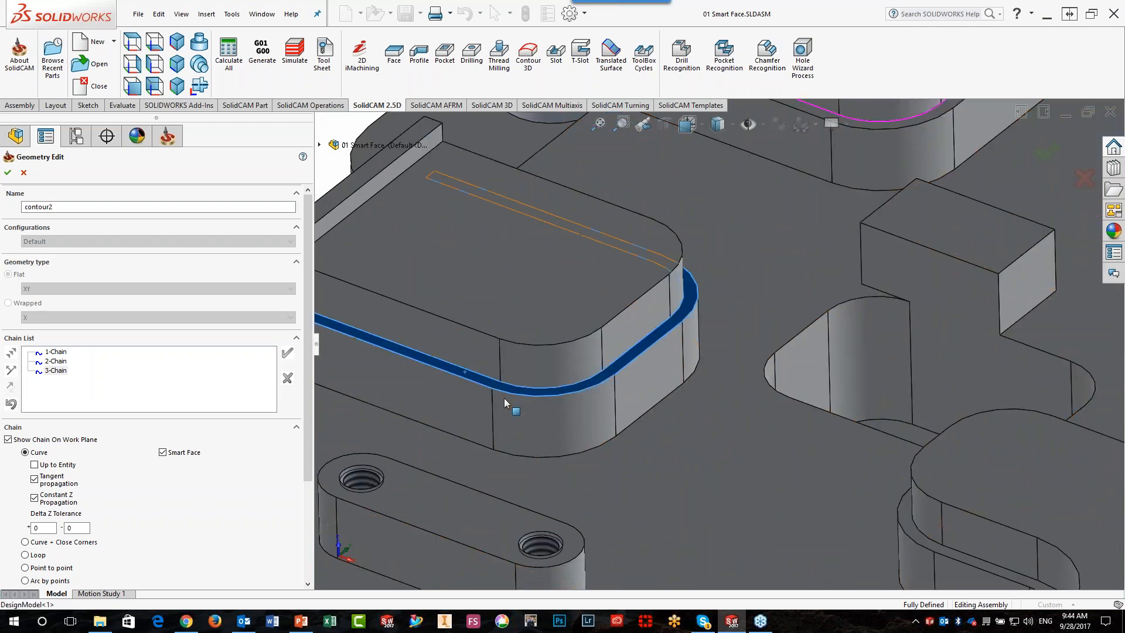
Add the ledge faces of the small pad at the part's edge and the curved raised section as Smart Face chains
scroll(557, 430, "up", 3)
scroll(596, 419, "down", 3)
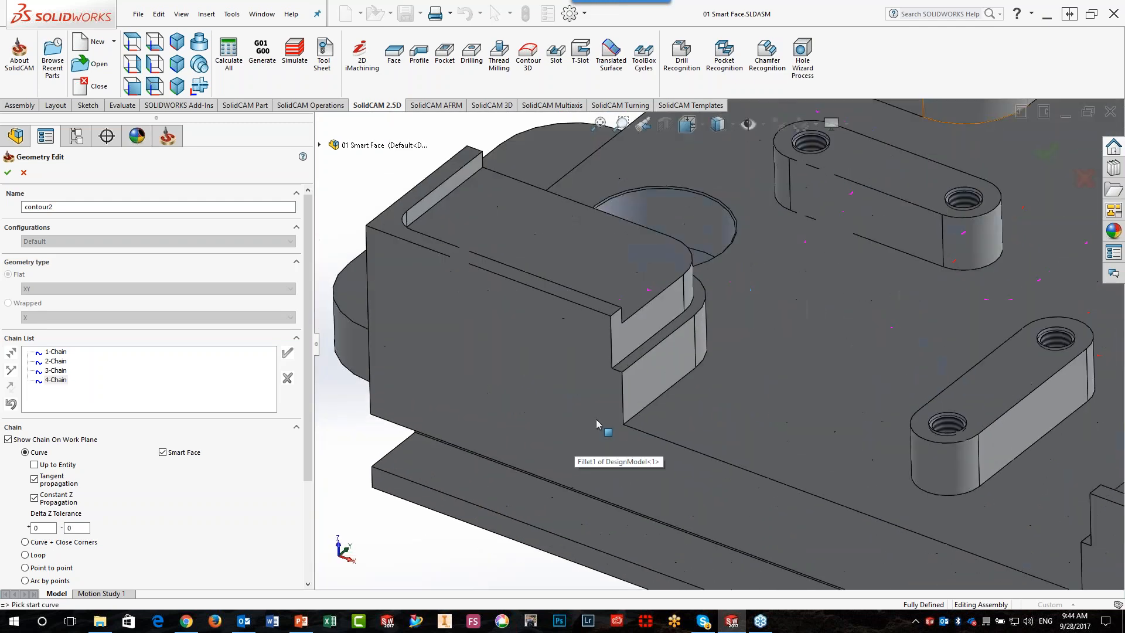
left_click(659, 353)
scroll(659, 354, "up", 2)
scroll(832, 420, "up", 5)
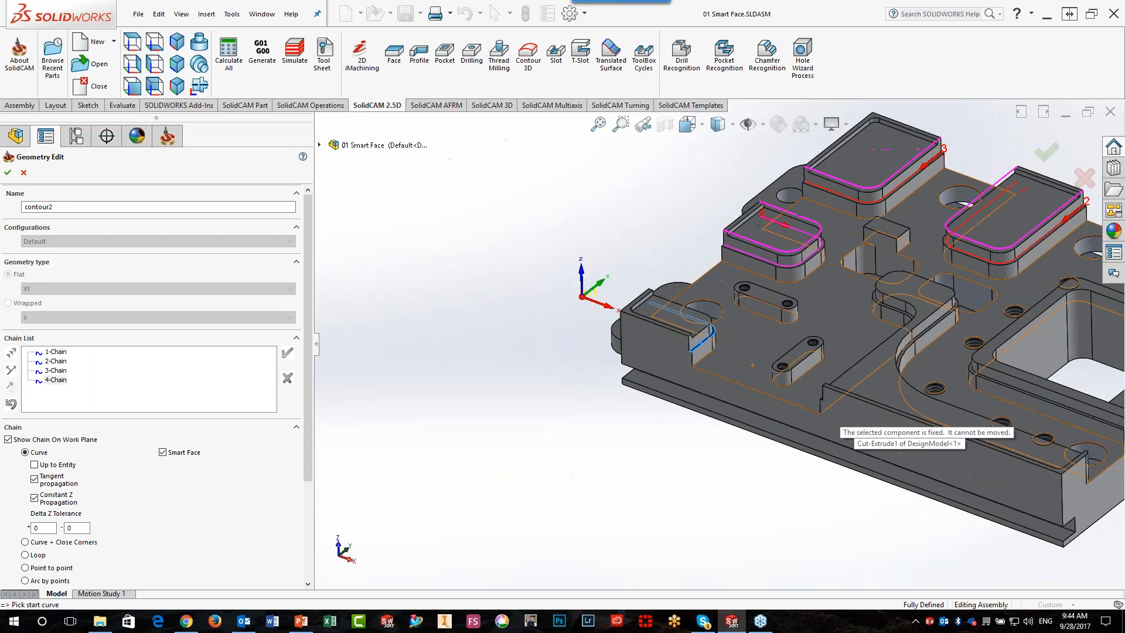
scroll(1017, 416, "down", 3)
scroll(1082, 454, "up", 3)
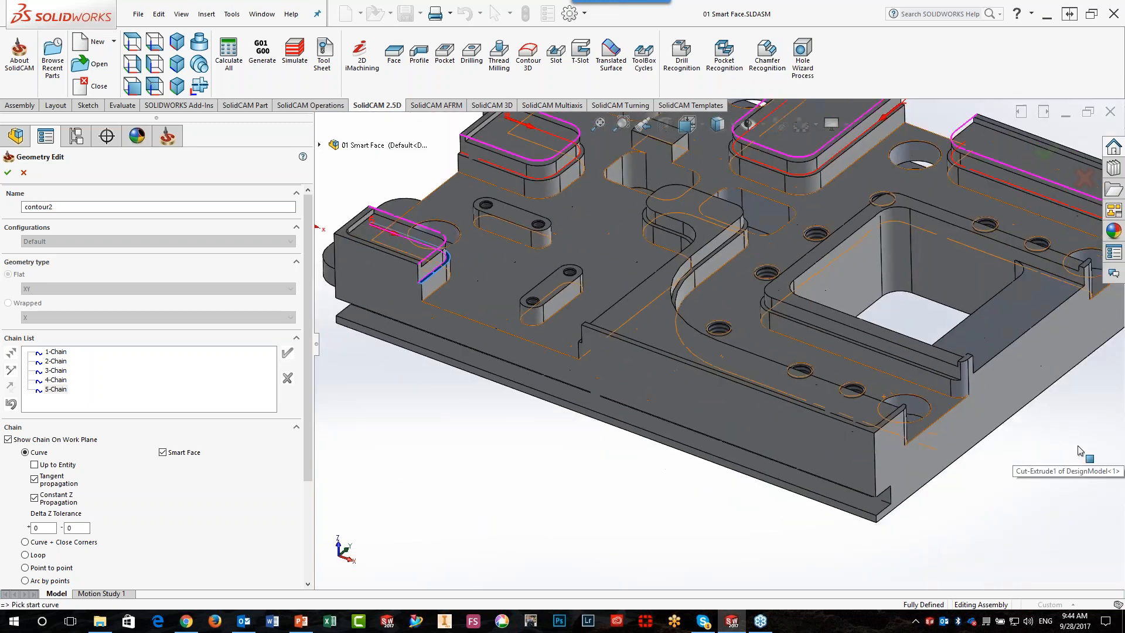
scroll(831, 410, "down", 5)
scroll(717, 357, "up", 3)
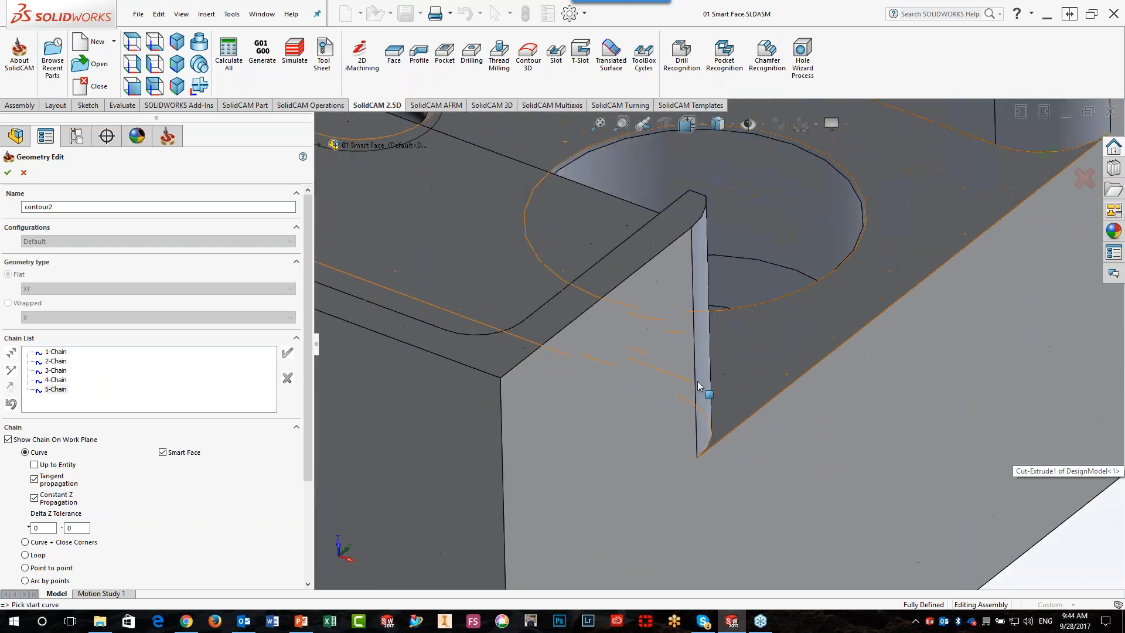
scroll(434, 300, "up", 3)
scroll(557, 319, "down", 5)
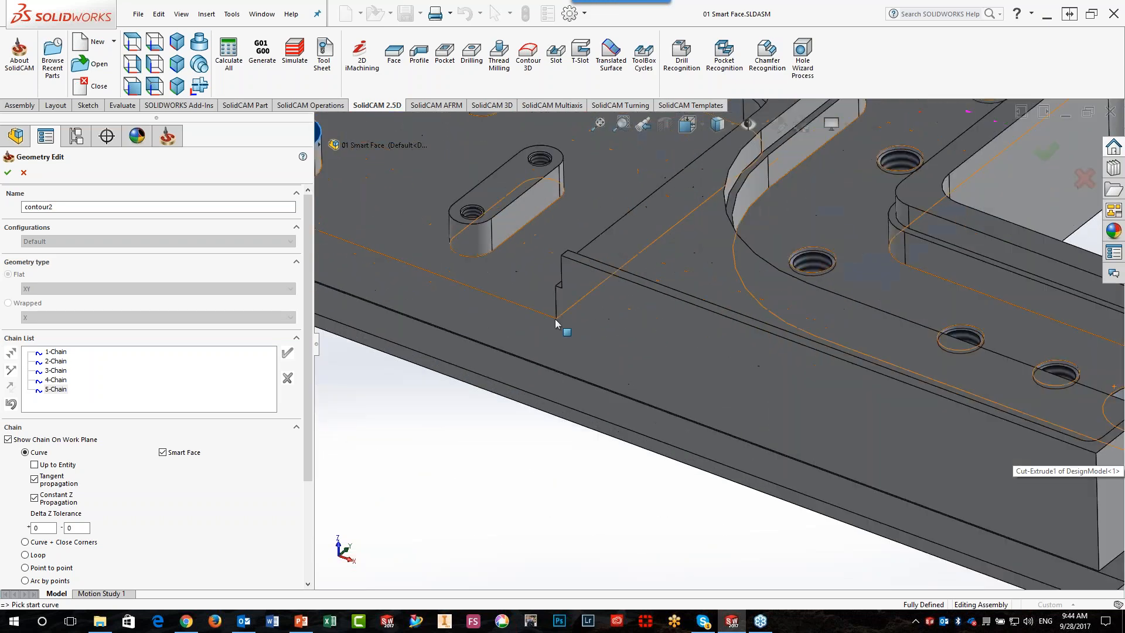
left_click(623, 246)
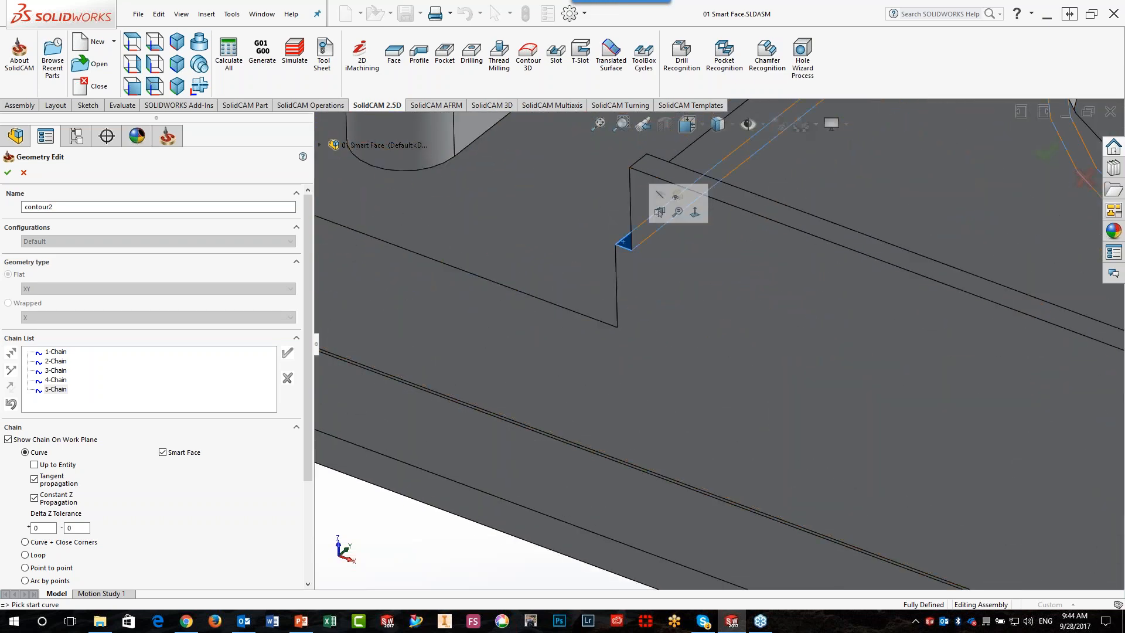
Add the ledge face around the large square opening as the last chain and accept the geometry
scroll(621, 240, "up", 5)
scroll(820, 352, "down", 4)
scroll(760, 396, "down", 3)
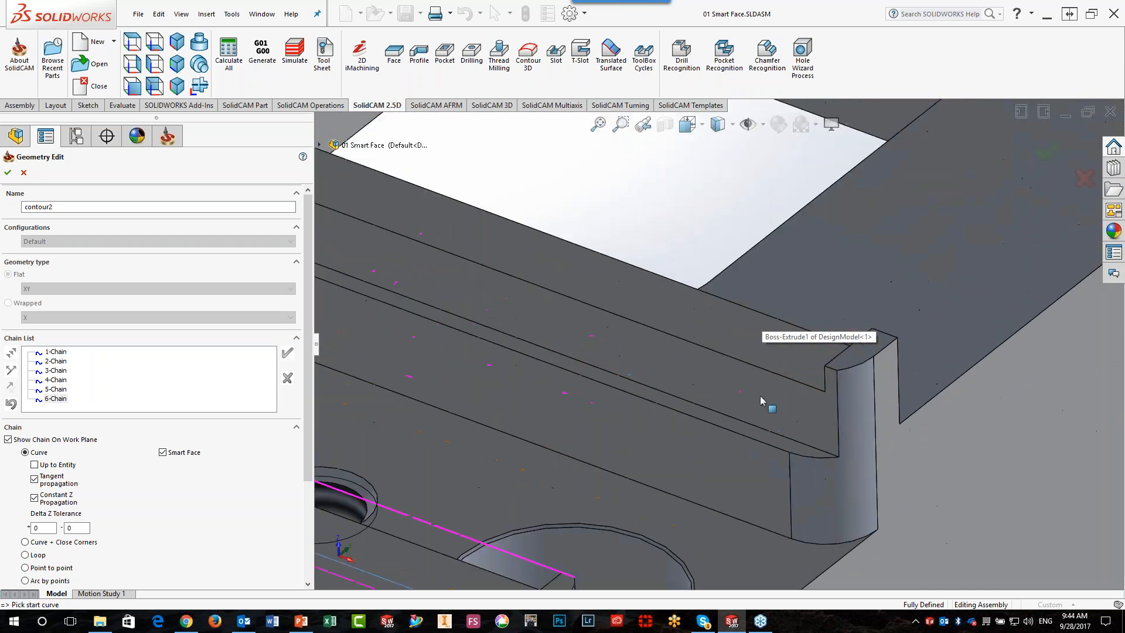
left_click(746, 430)
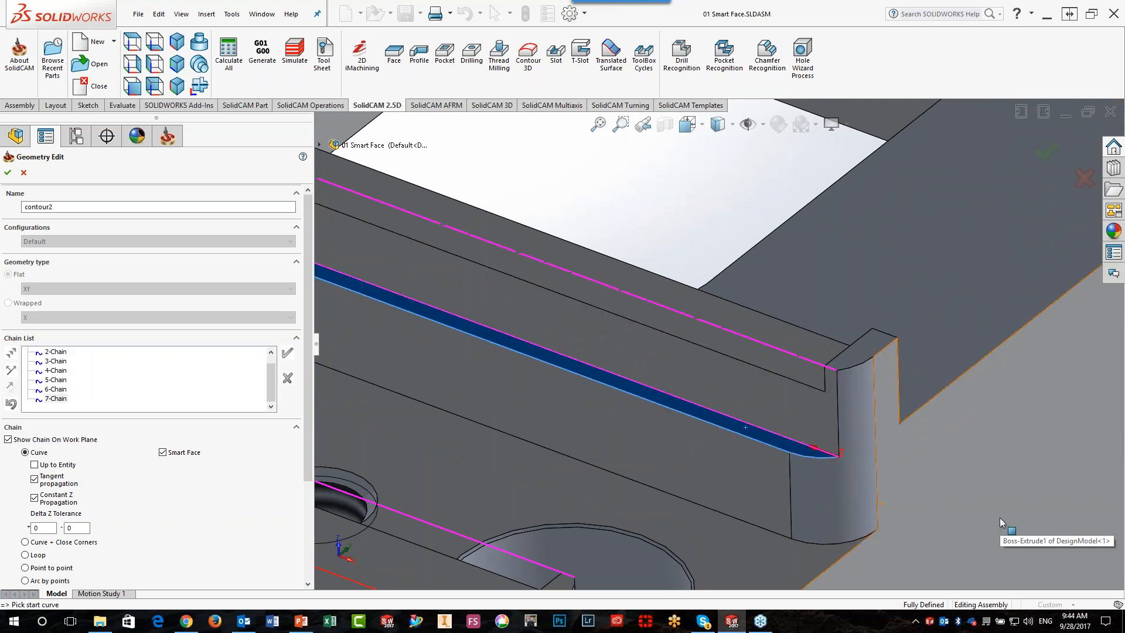
scroll(999, 517, "up", 5)
scroll(1000, 521, "up", 3)
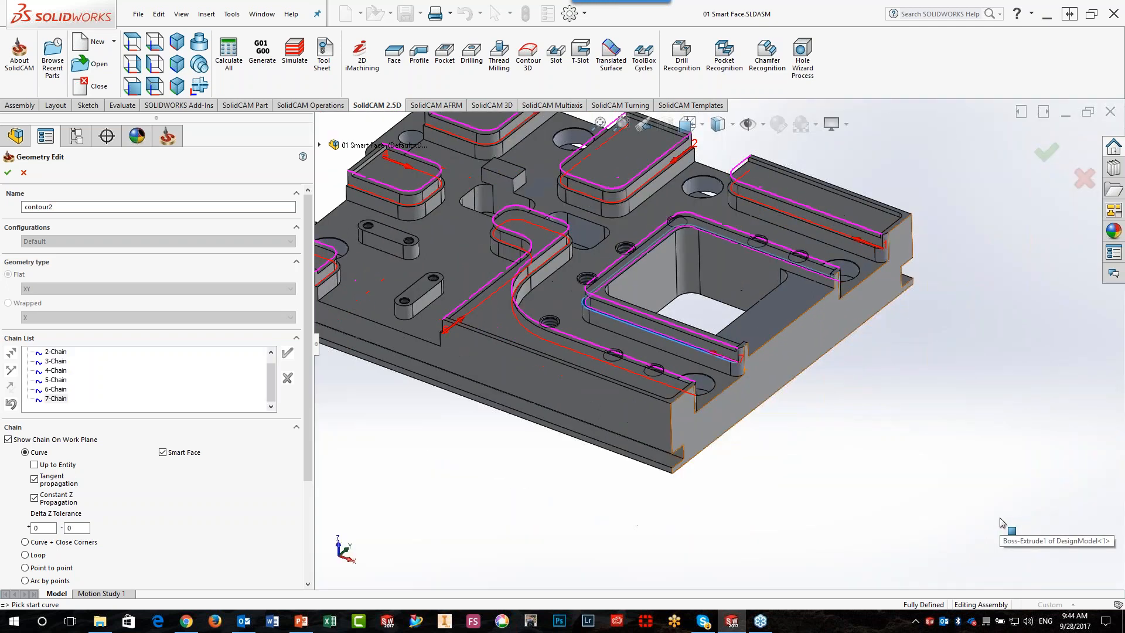
left_click(8, 173)
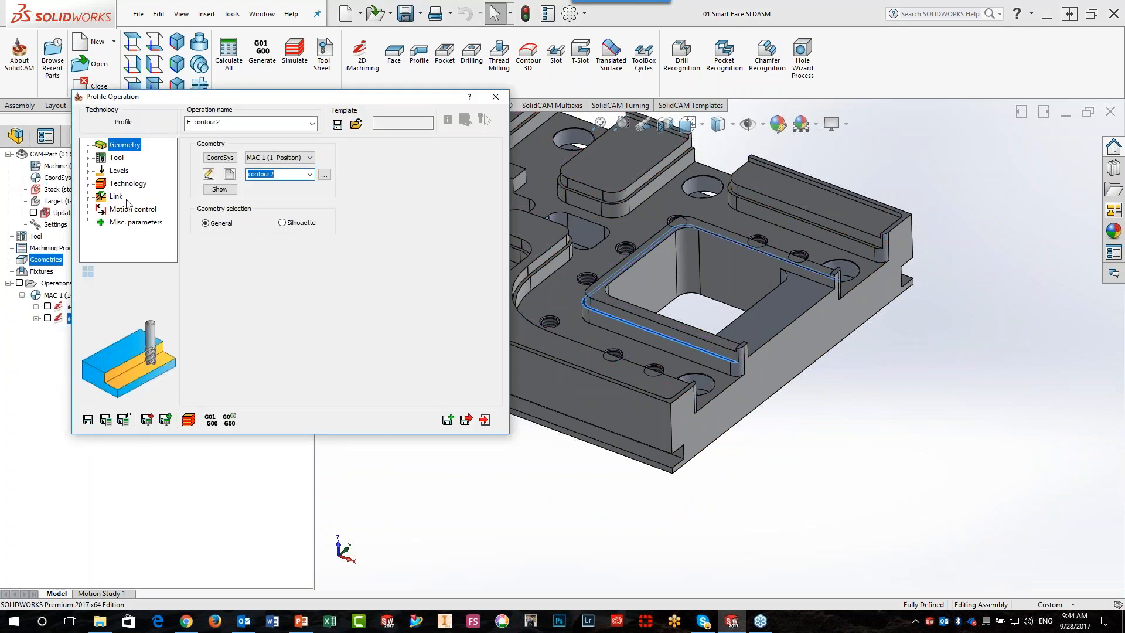
Assign tool number 2, the 6 mm end mill, to the Profile operation
left_click(243, 325)
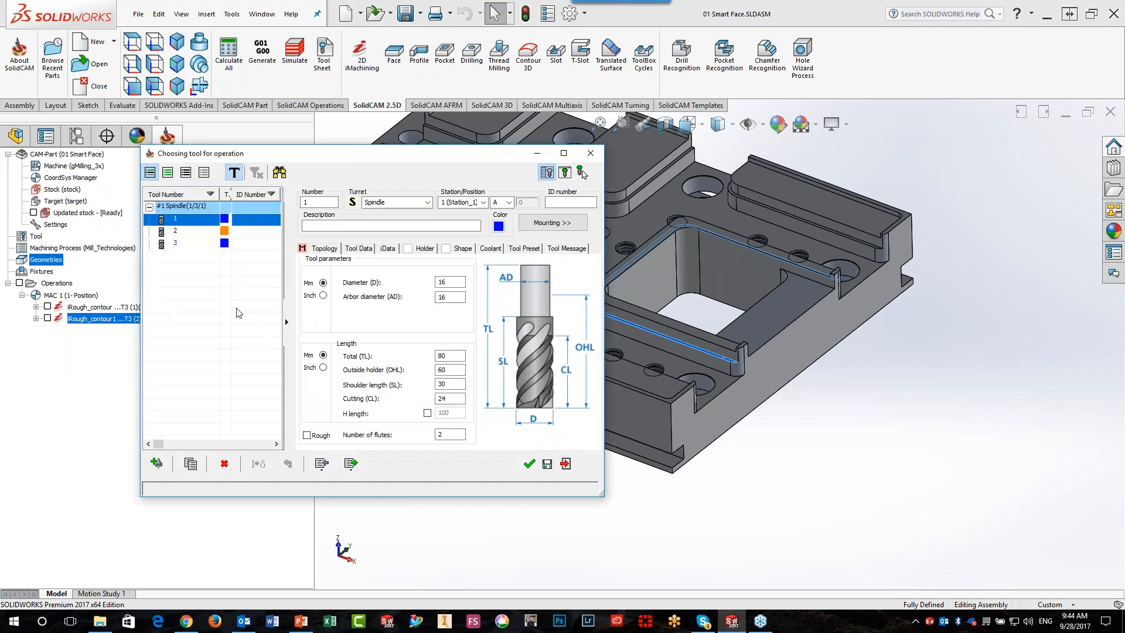
left_click(212, 234)
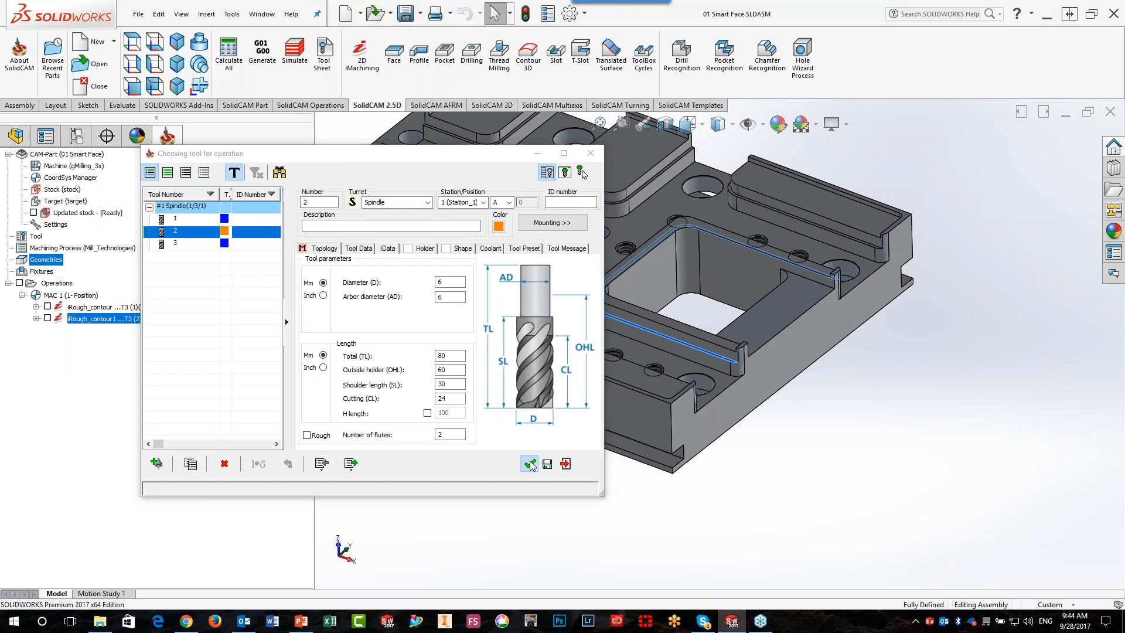
left_click(529, 463)
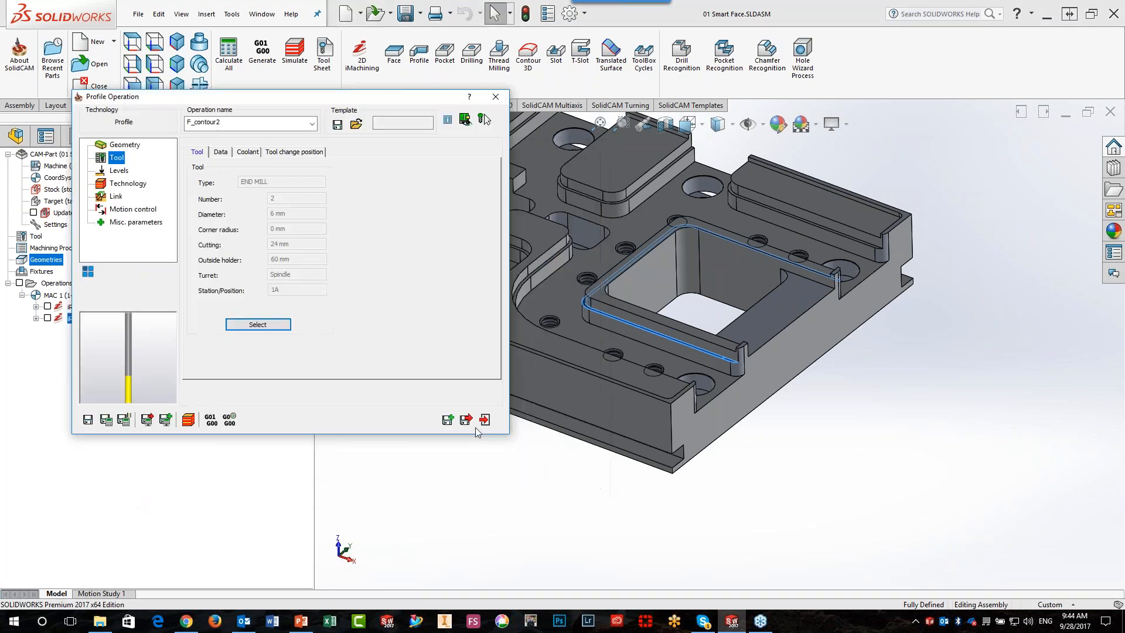
Set the Profile operation's lead-in to Tangent, then save and calculate the operation
left_click(123, 171)
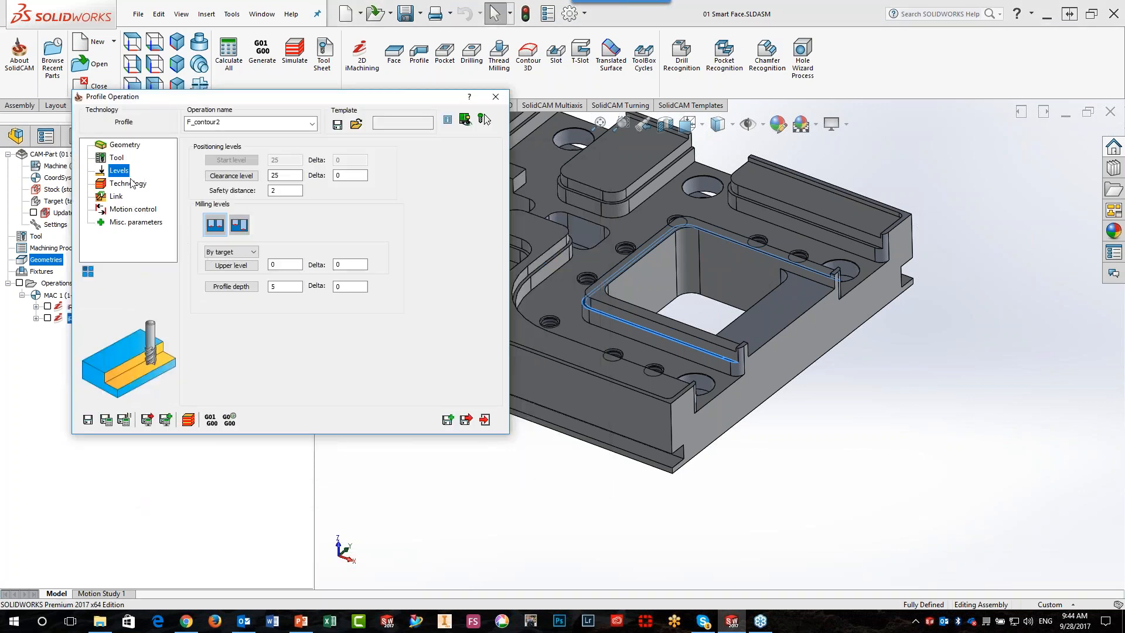
left_click(129, 184)
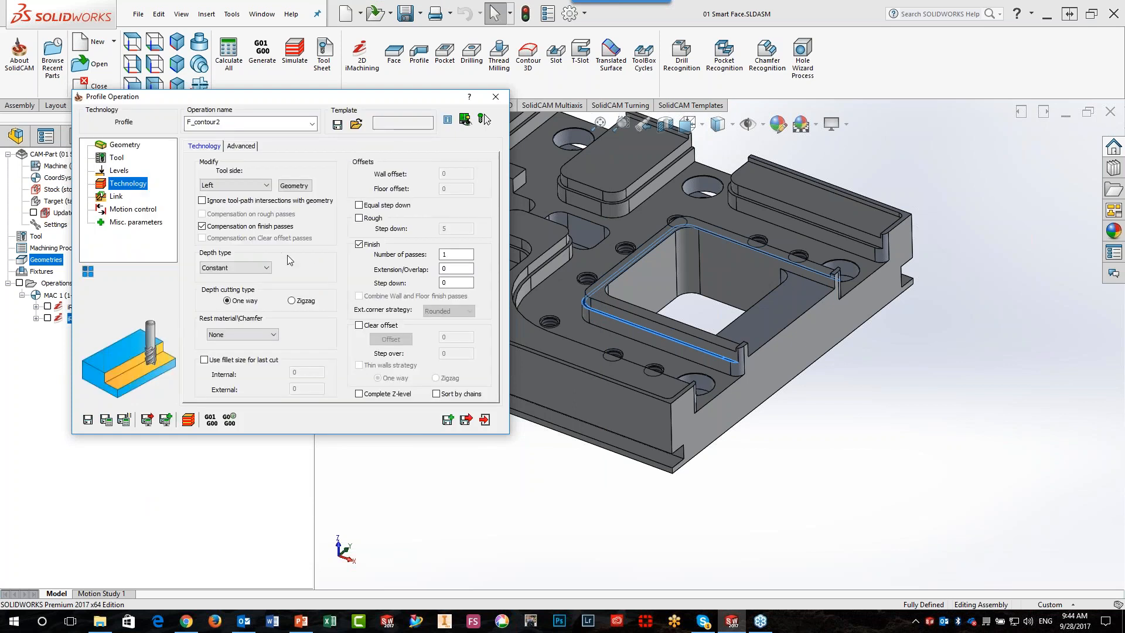
left_click(114, 197)
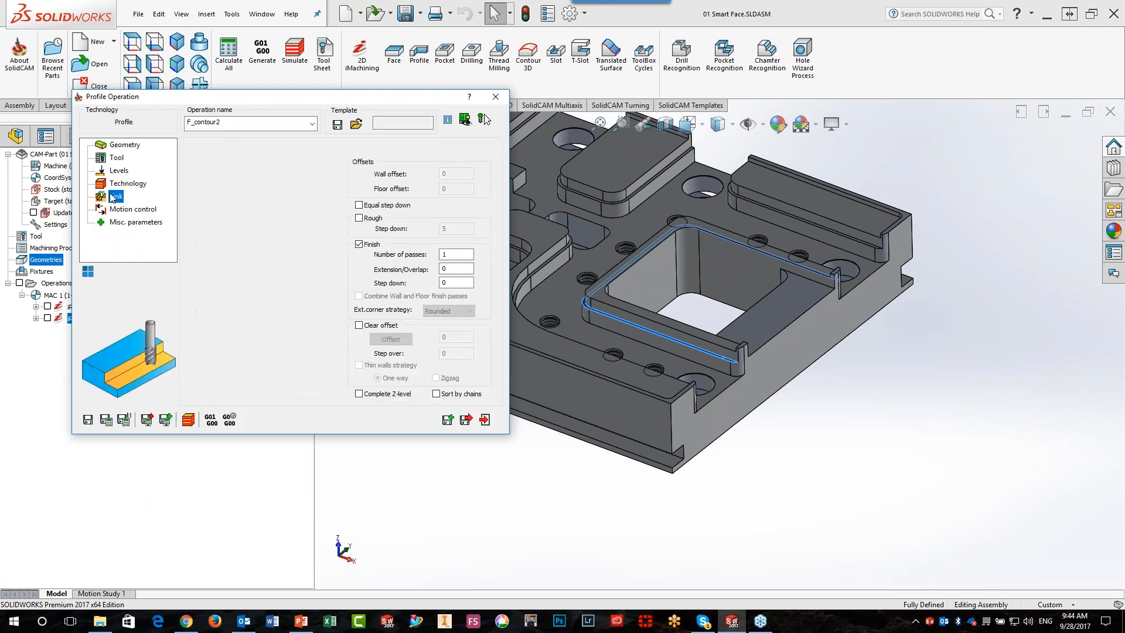
left_click(247, 239)
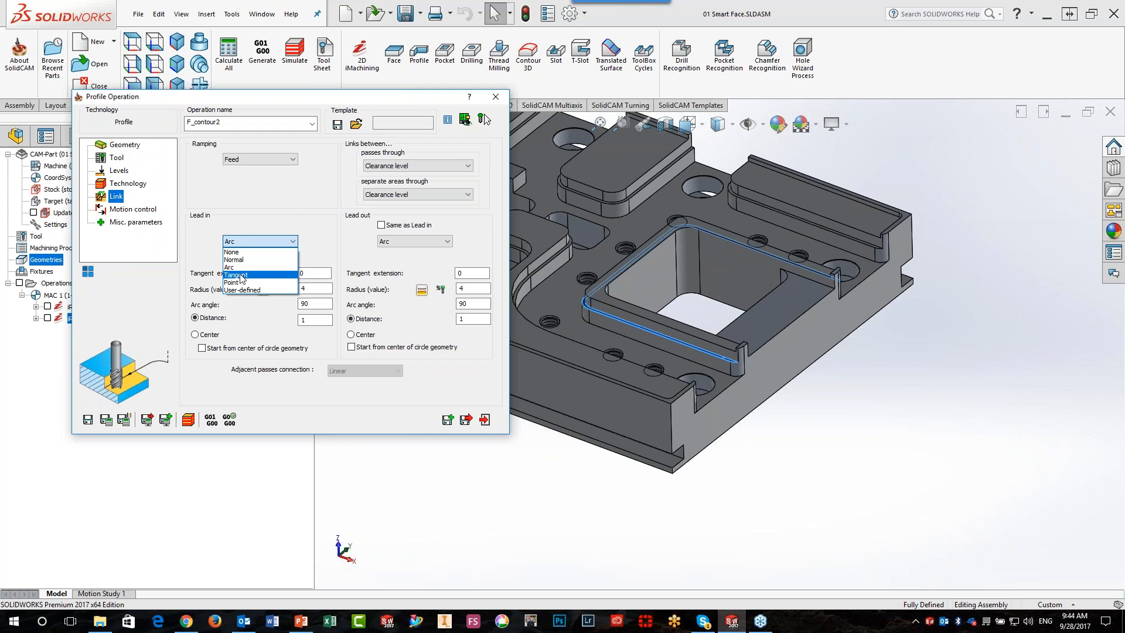
left_click(236, 275)
left_click(106, 421)
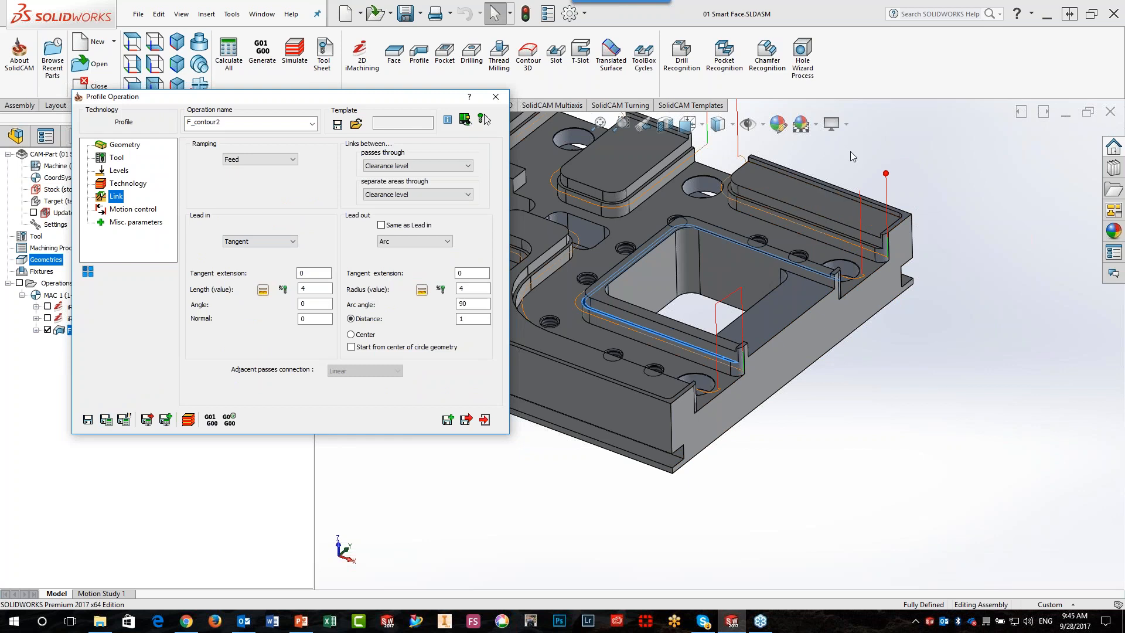
Make the lead-out the same as the lead-in and recalculate the Profile operation
left_click(381, 226)
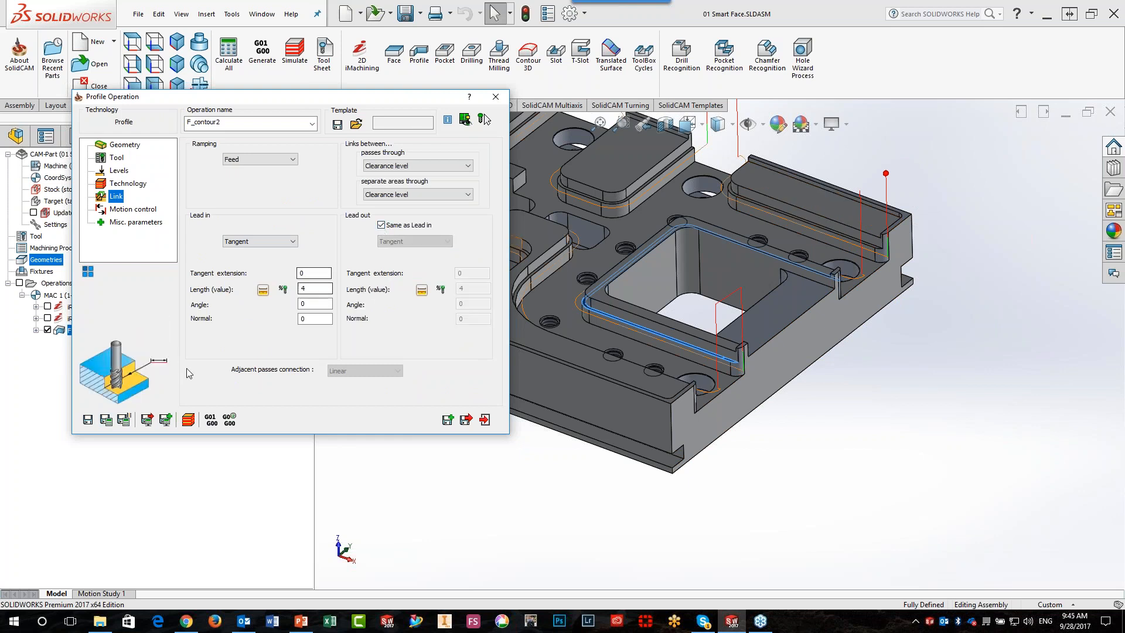
left_click(105, 420)
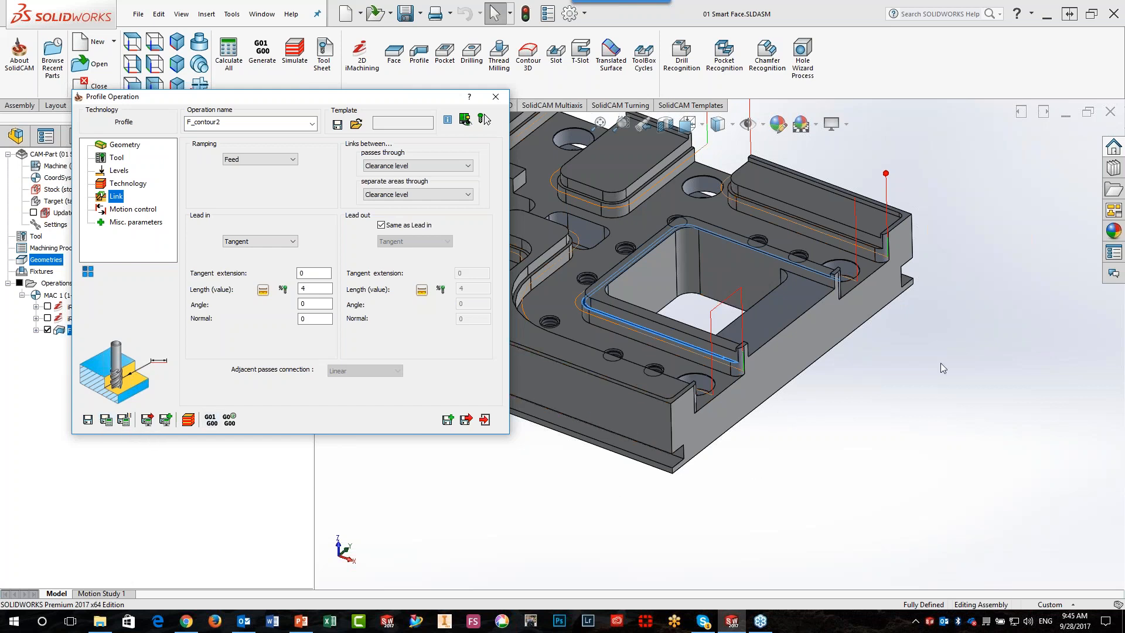
left_click(956, 367)
scroll(879, 287, "down", 2)
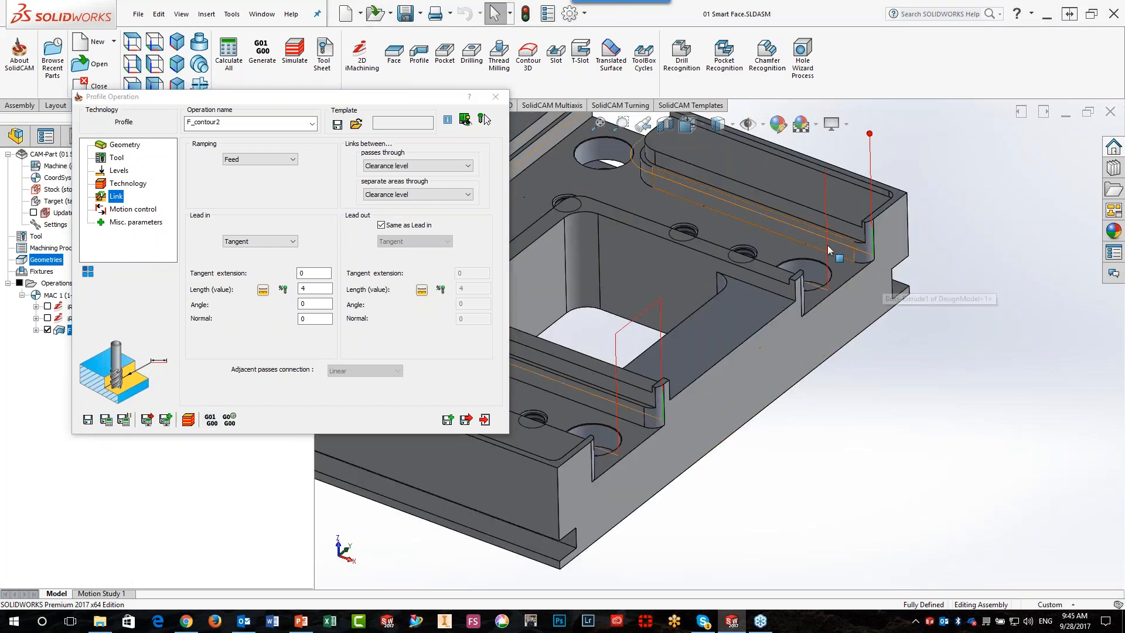
scroll(884, 431, "up", 3)
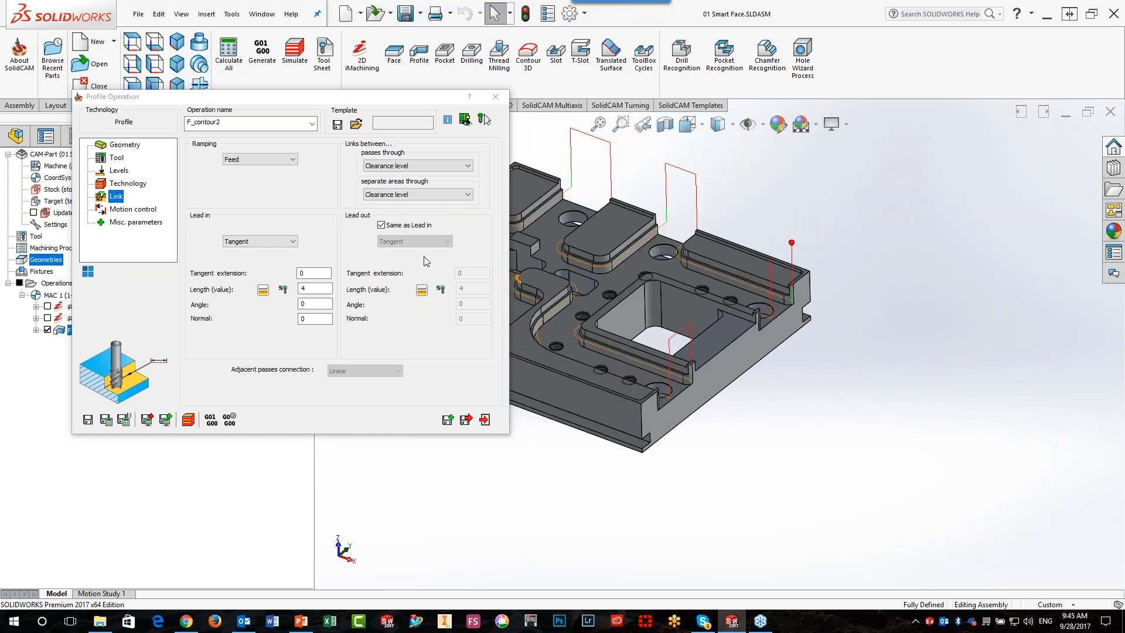
Simulate the Profile operation in SolidVerify, then exit the simulation and close the operation
left_click(191, 429)
left_click(188, 420)
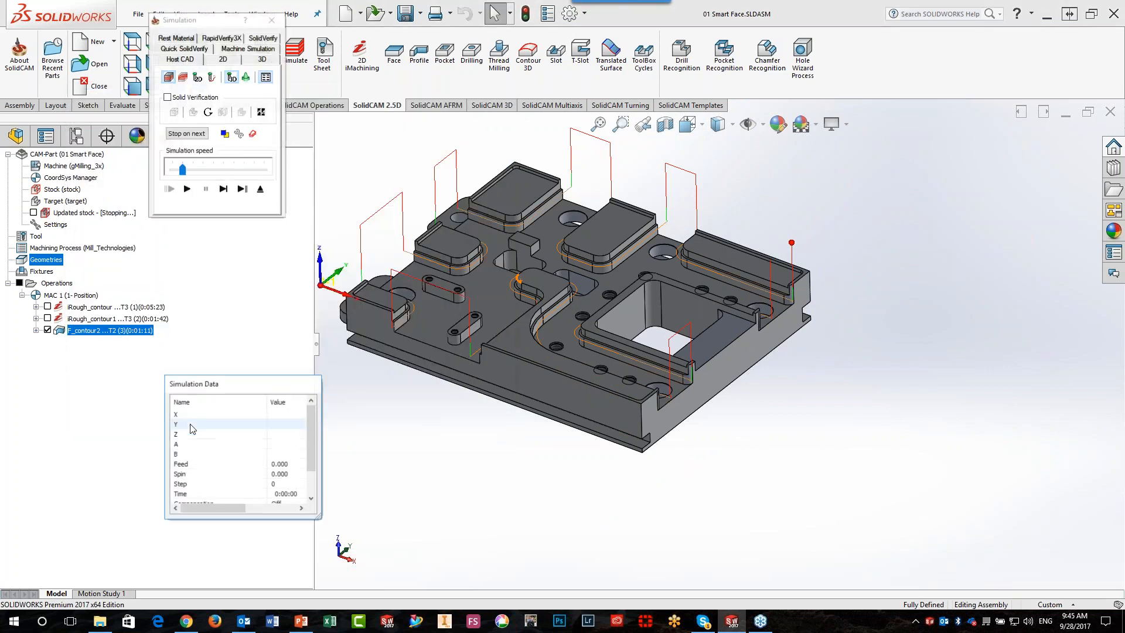
left_click(263, 38)
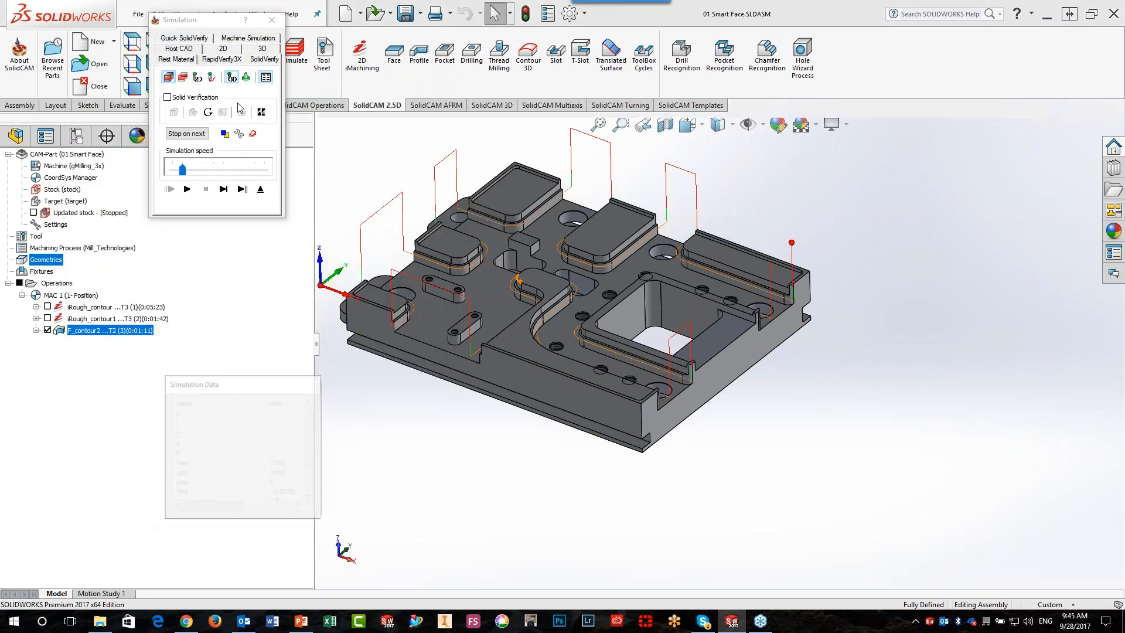
left_click(225, 163)
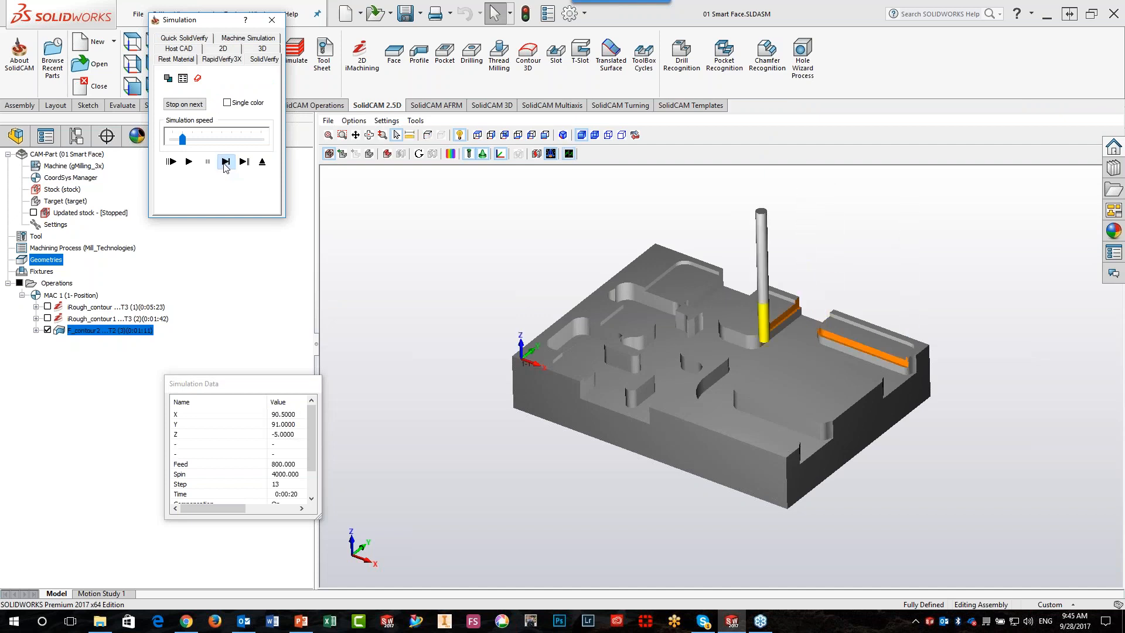
left_click(188, 162)
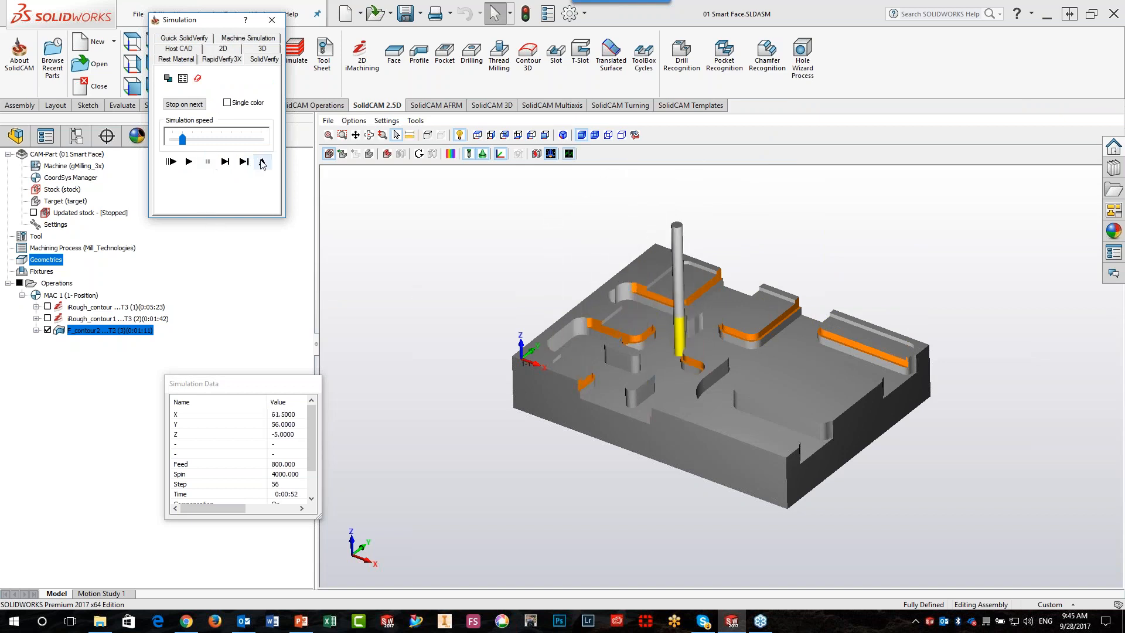
left_click(262, 162)
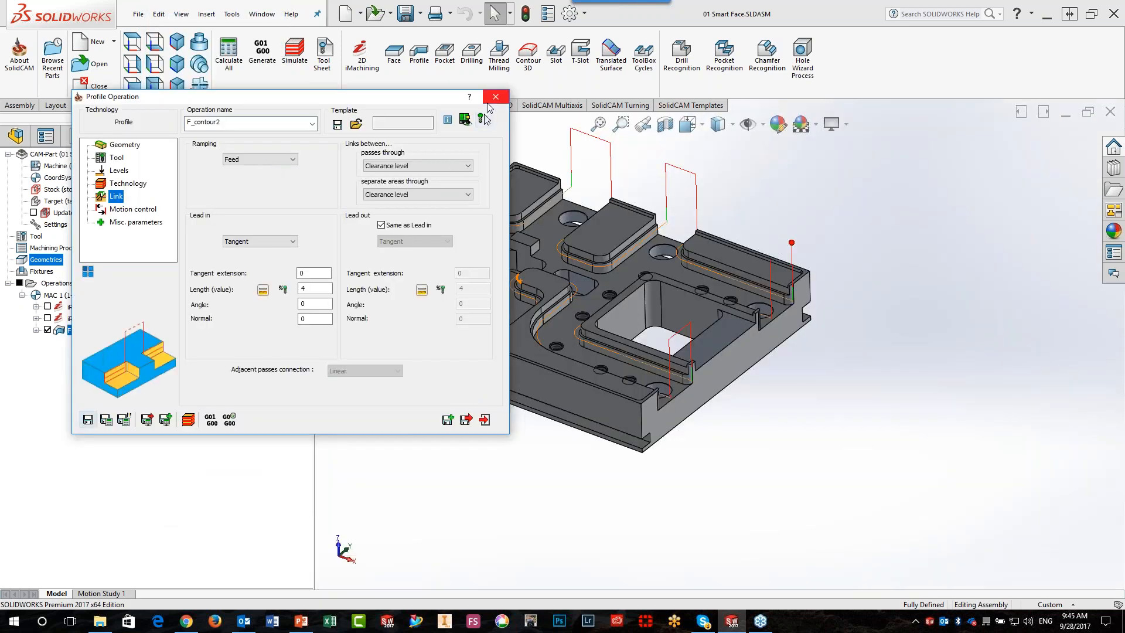
left_click(495, 97)
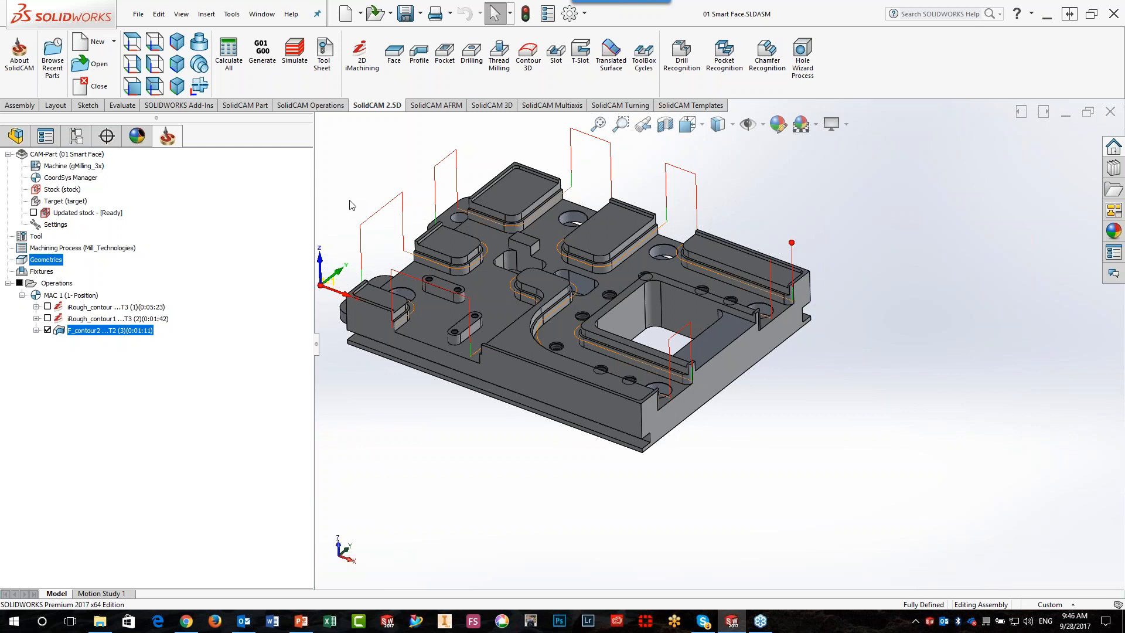
Set the icon color to Classic in the system color options and apply the change
left_click(569, 14)
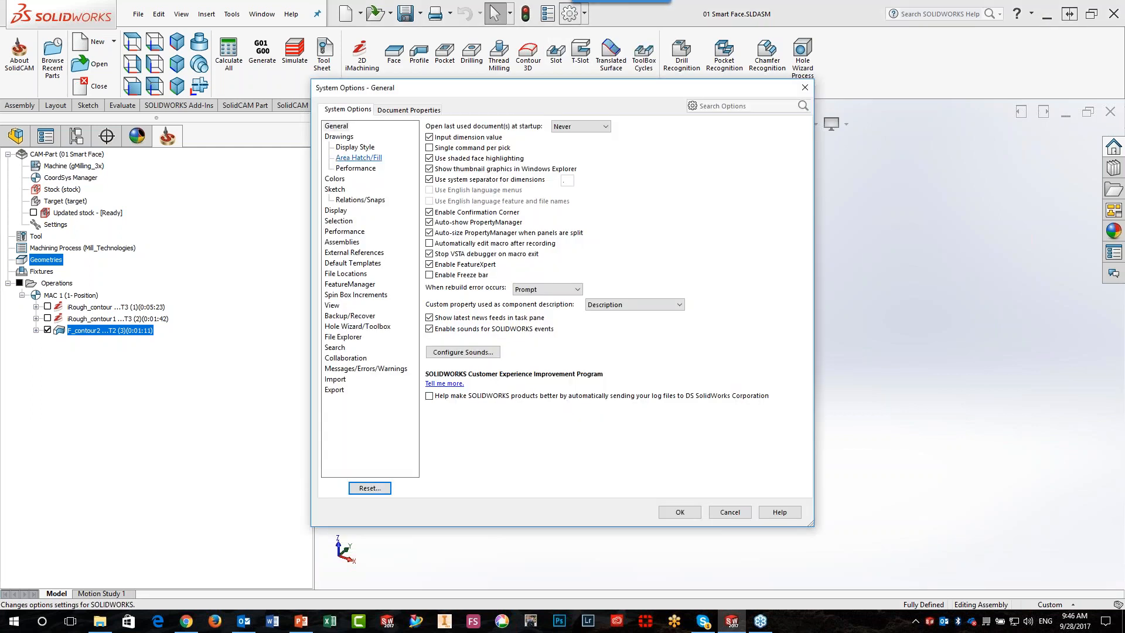
left_click(334, 178)
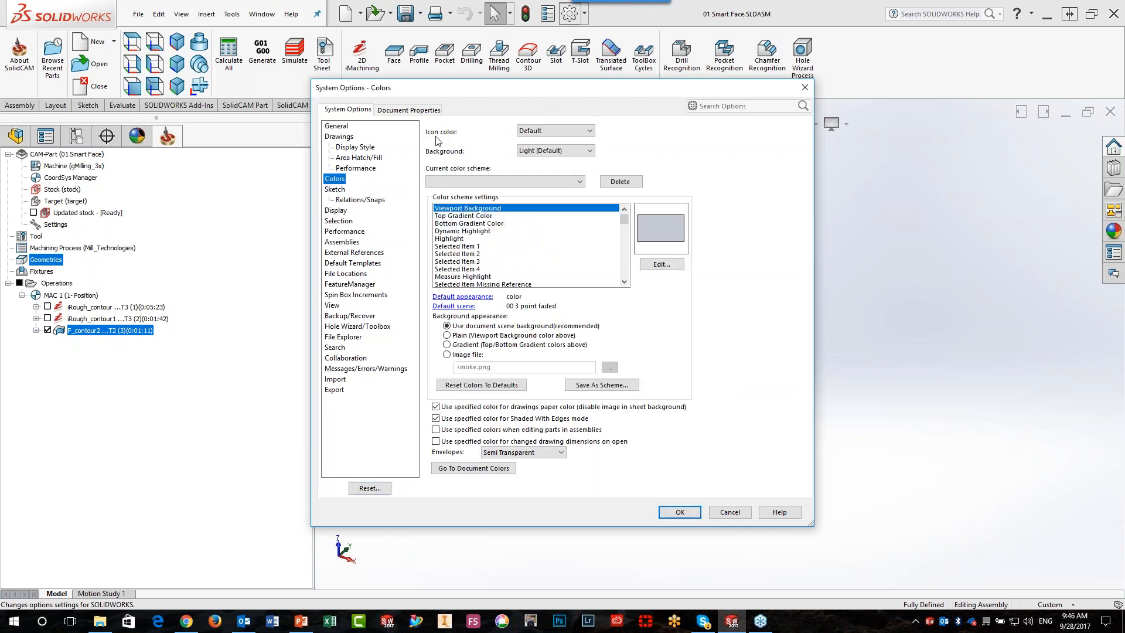
left_click(555, 130)
left_click(536, 150)
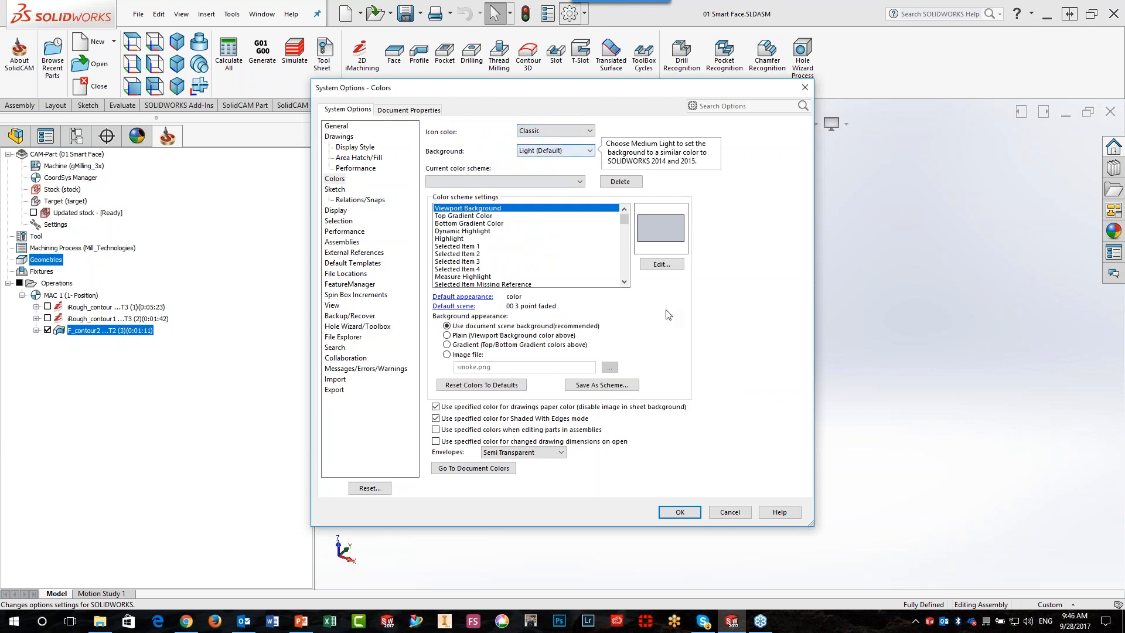
left_click(679, 512)
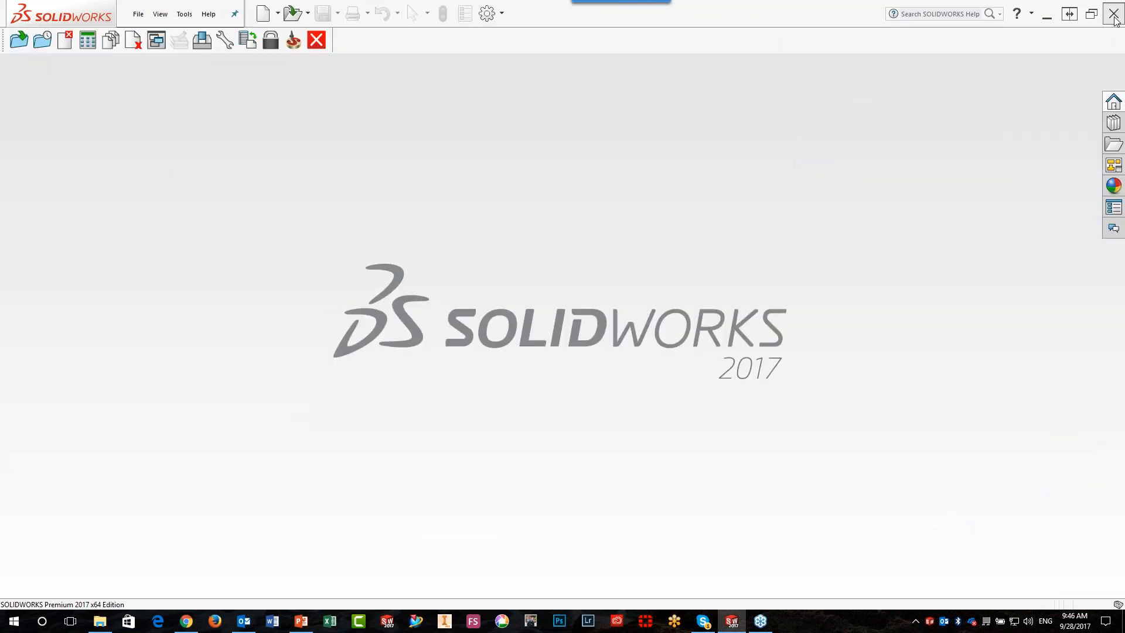
Restart SOLIDWORKS 2017 and reopen the CAM-Part 01 Smart Face.prz
left_click(1113, 14)
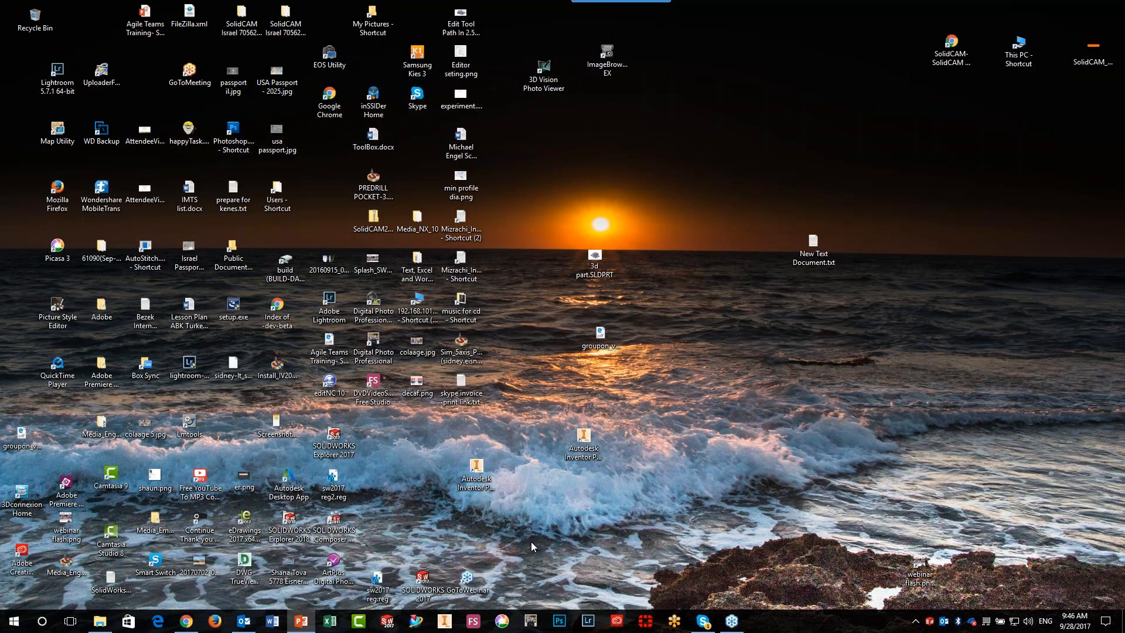
left_click(386, 621)
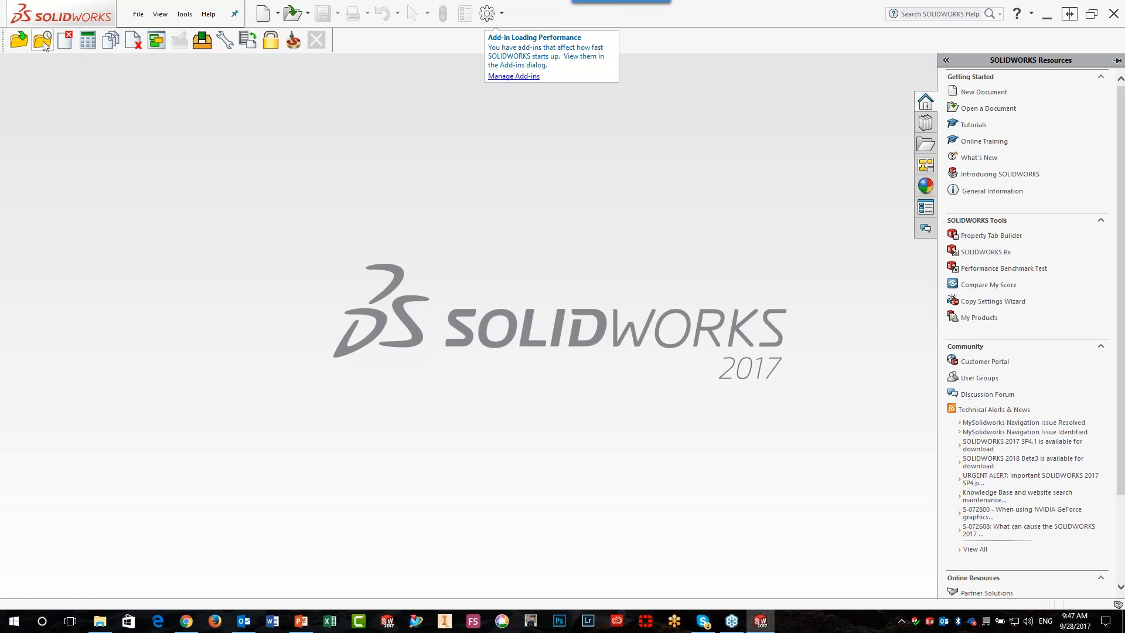
left_click(12, 40)
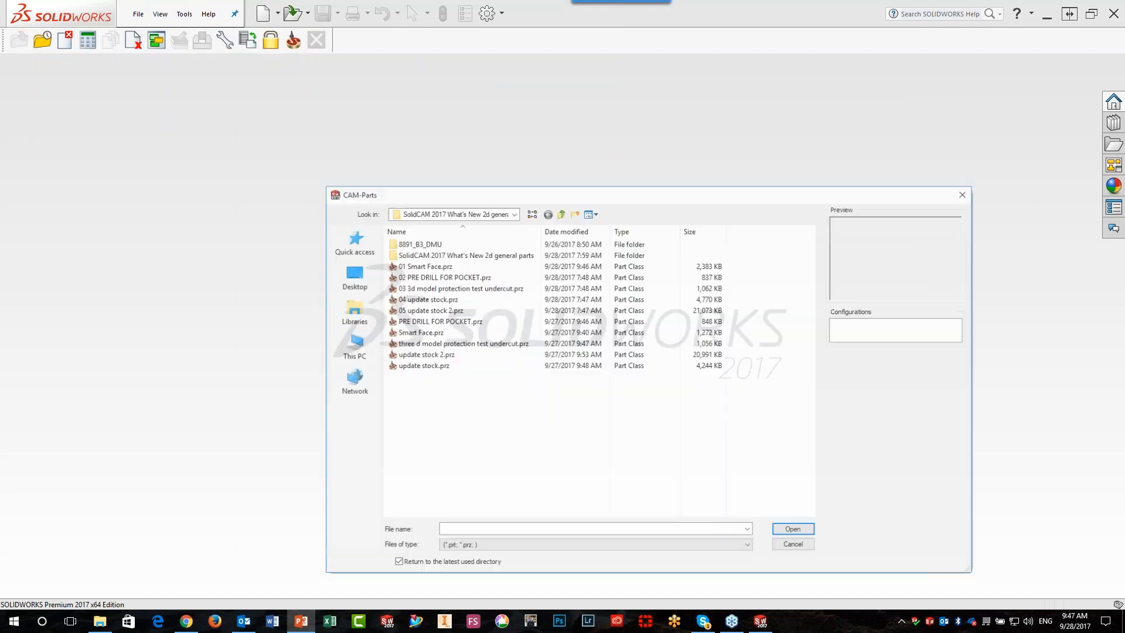
left_click(413, 268)
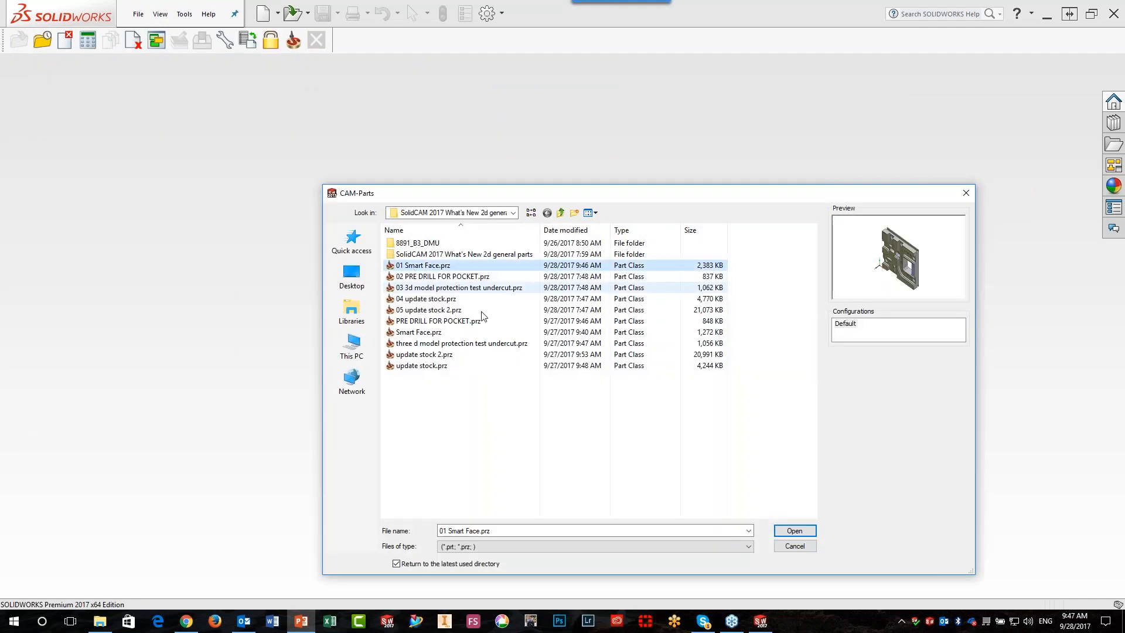
left_click(793, 531)
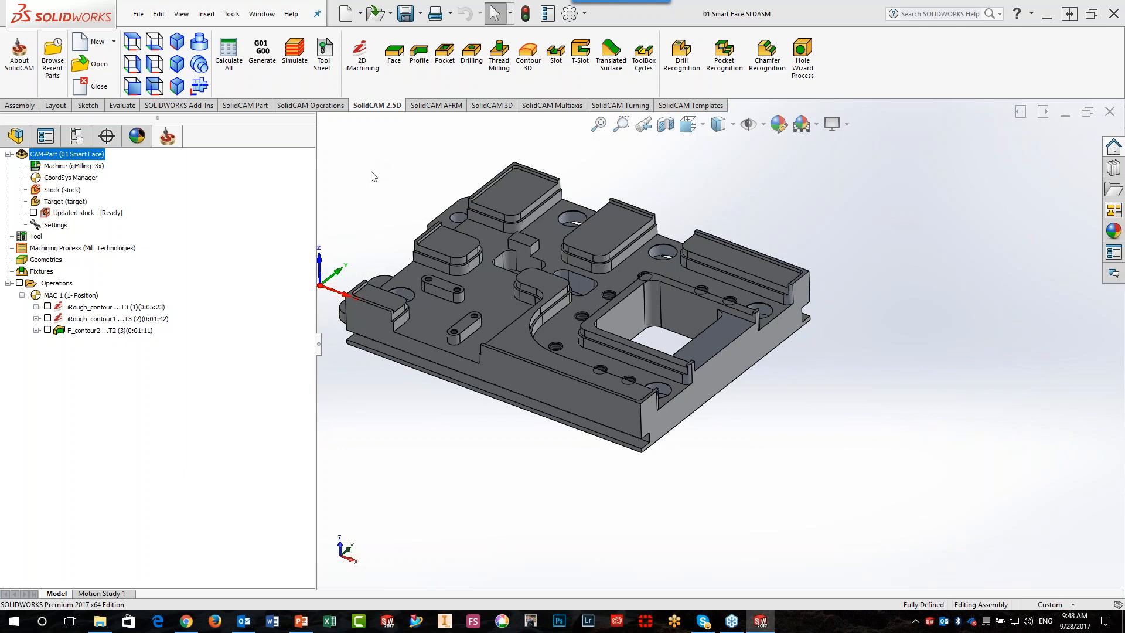
Add a Pocket geometry outside any operation by picking the part's floor with Smart Face, and accept its chains
right_click(42, 264)
mouse_move(73, 269)
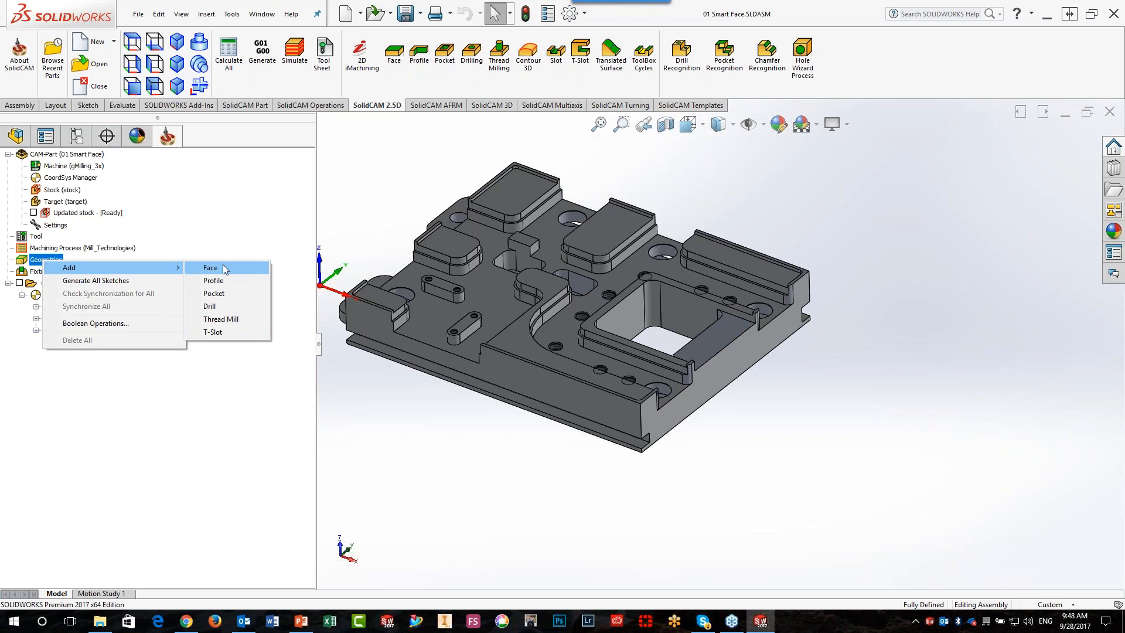
left_click(230, 296)
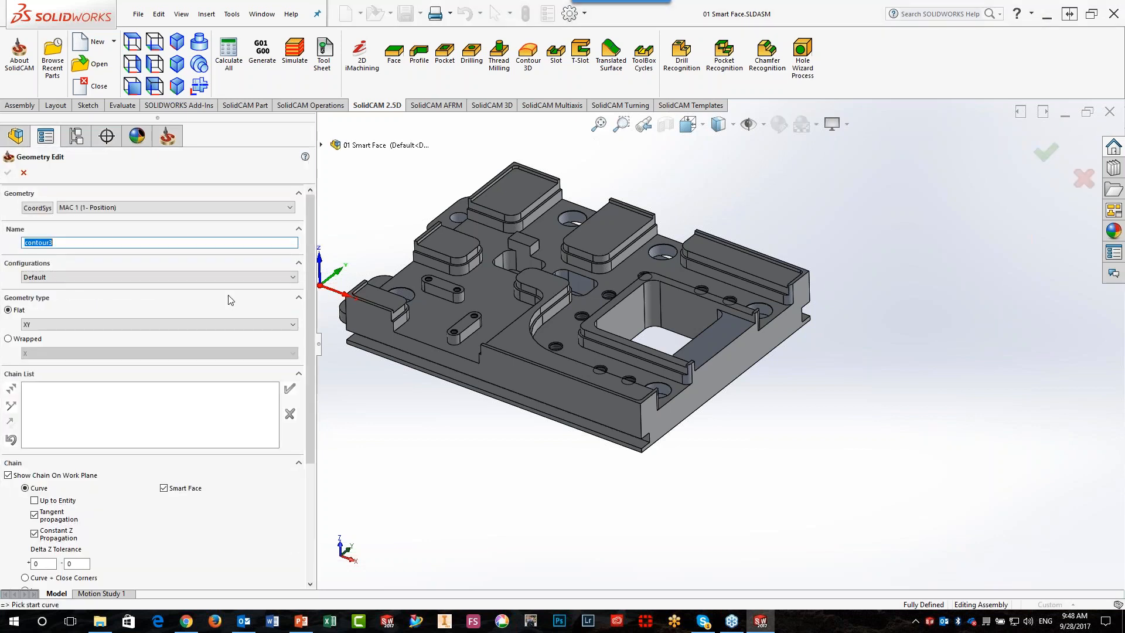
left_click(427, 315)
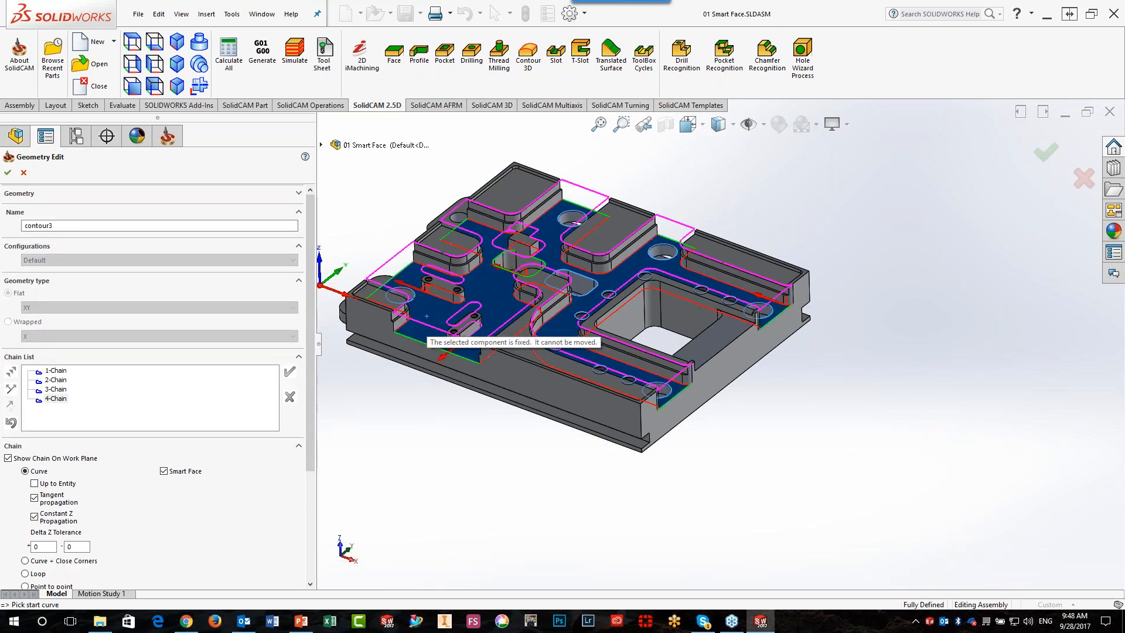
left_click(8, 173)
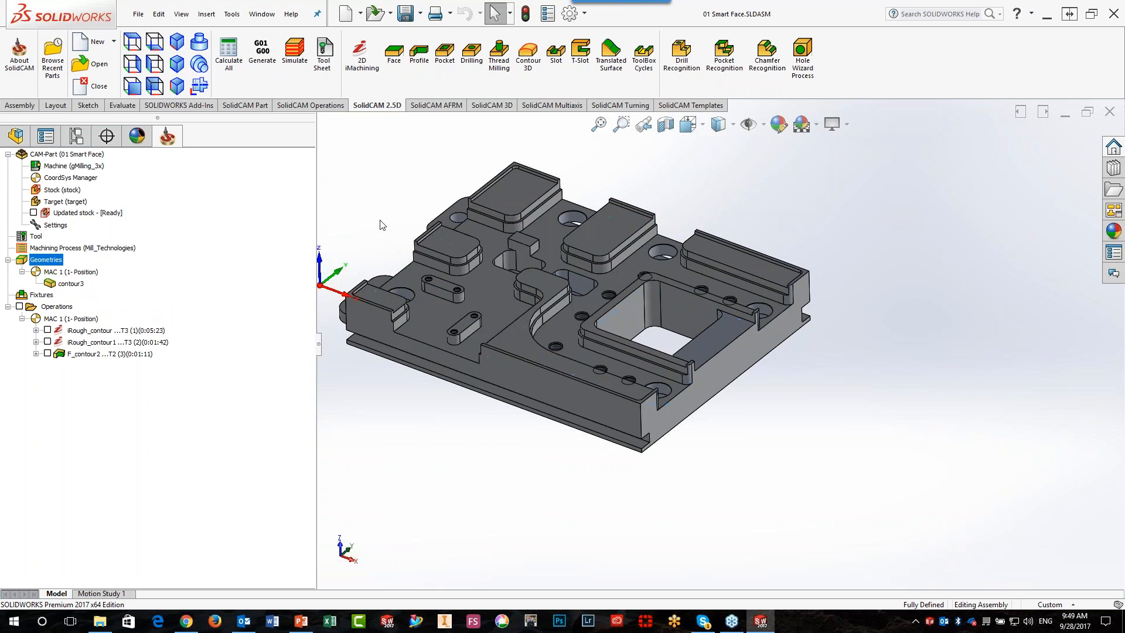
Create an operation from the "10mm open pocket arc lead" template and assign the contour3 geometry to it
left_click(674, 106)
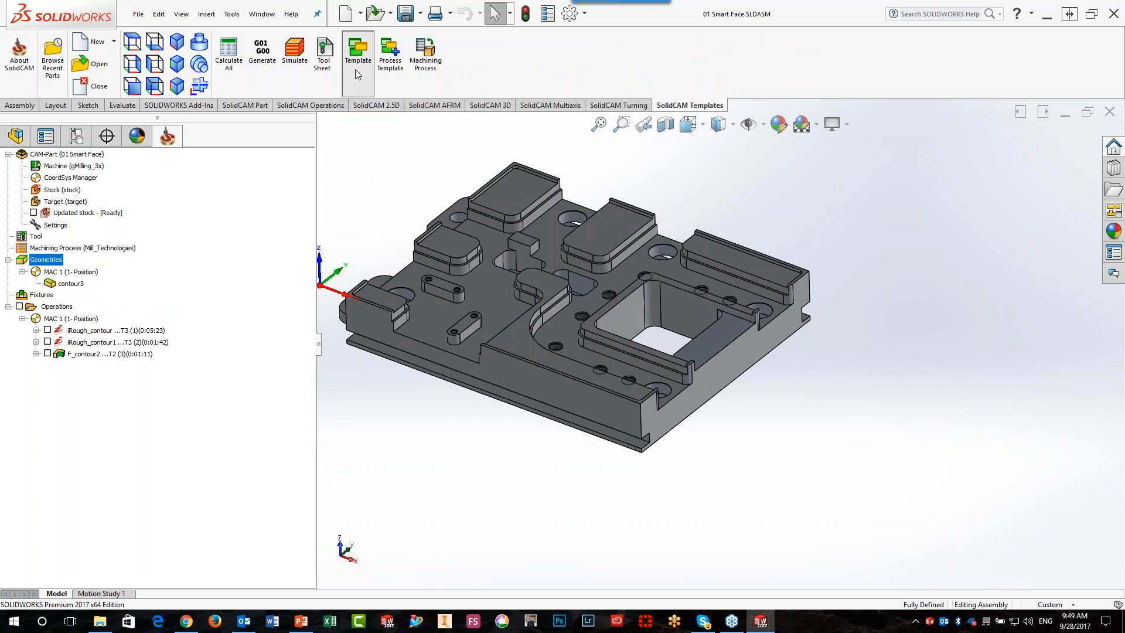
left_click(355, 71)
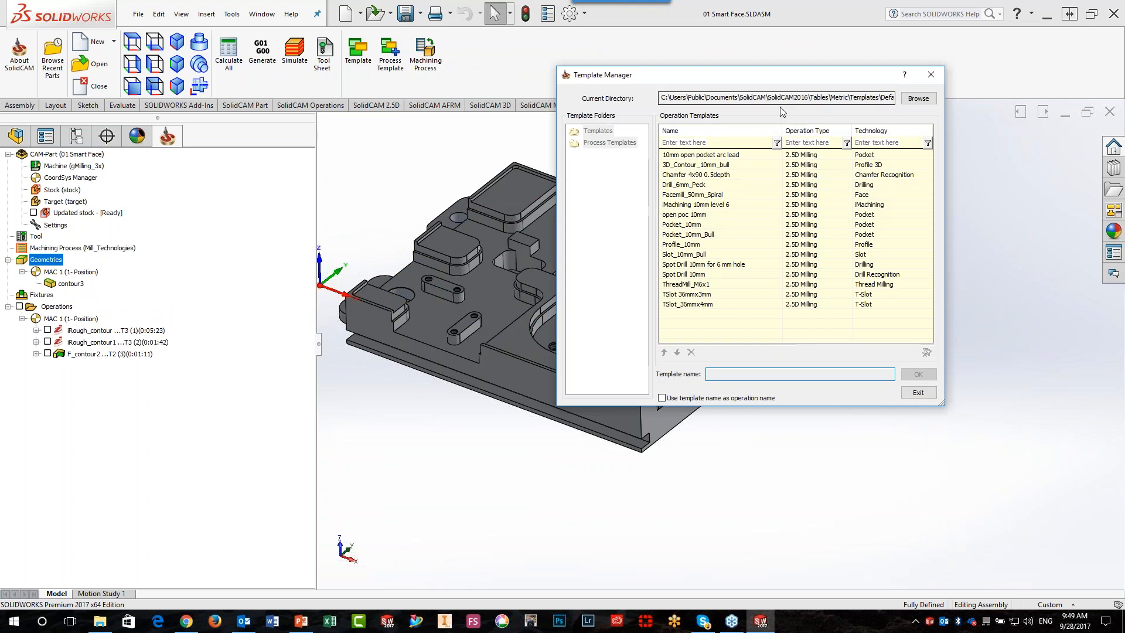
left_click(694, 156)
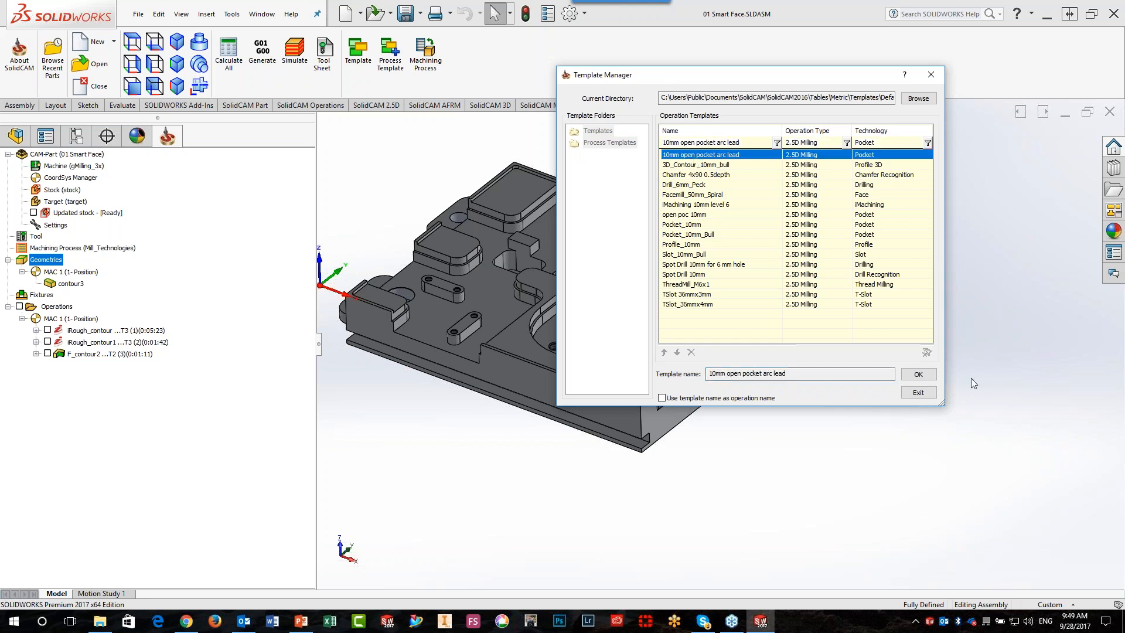
left_click(917, 375)
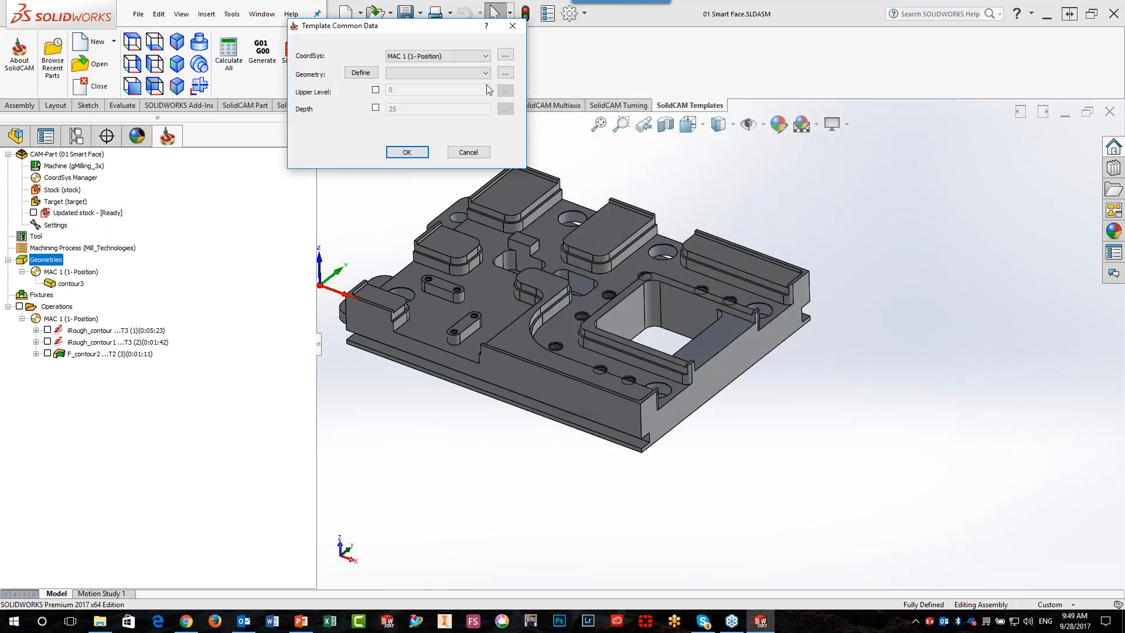
left_click(485, 74)
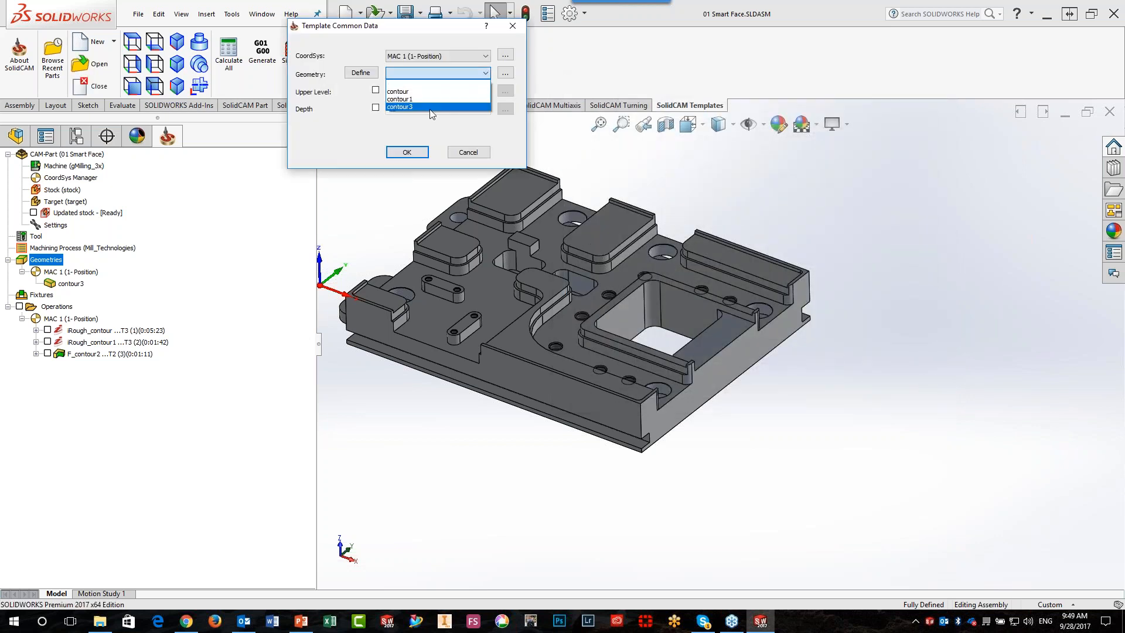
left_click(429, 108)
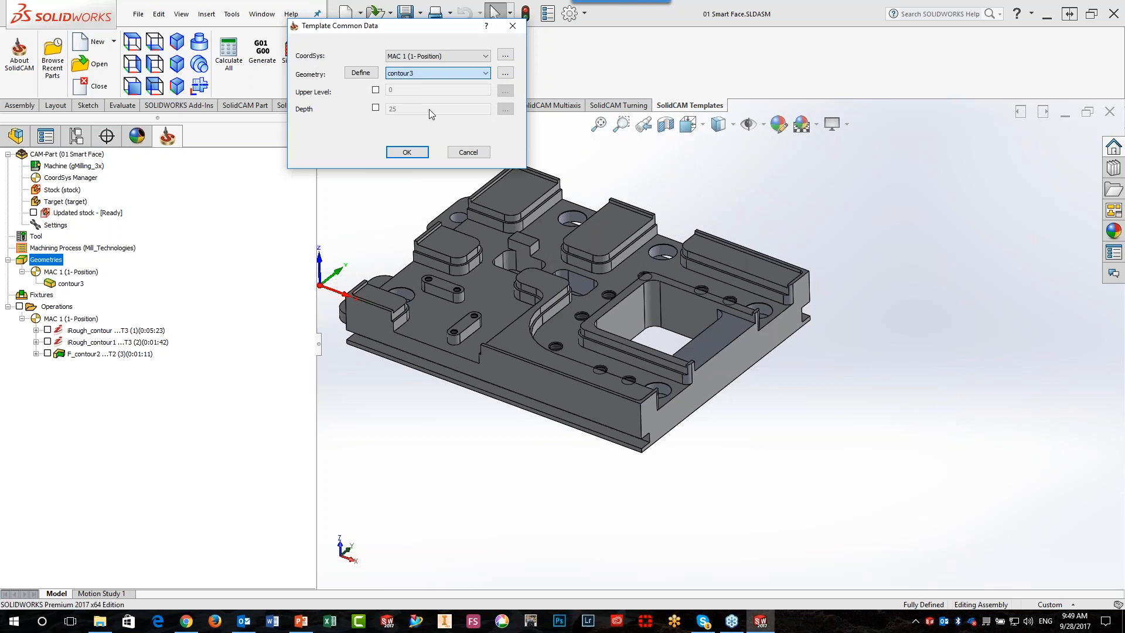
Enable the template's depth override and set the depth to 10 by picking the part's floor face
left_click(376, 107)
left_click(488, 111)
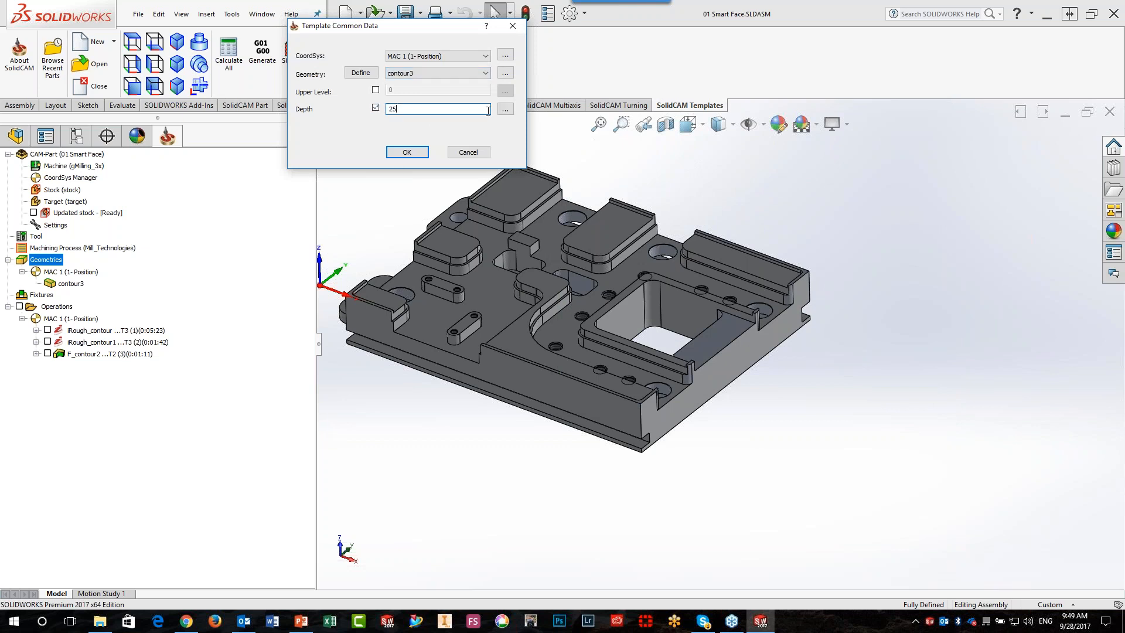
left_click(505, 109)
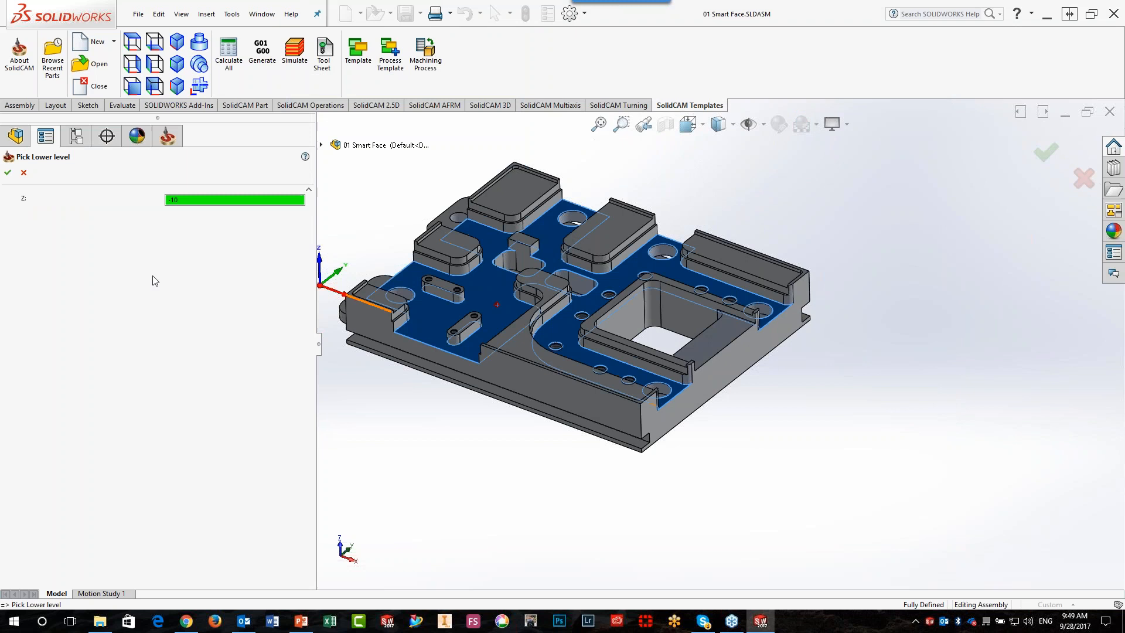
left_click(7, 172)
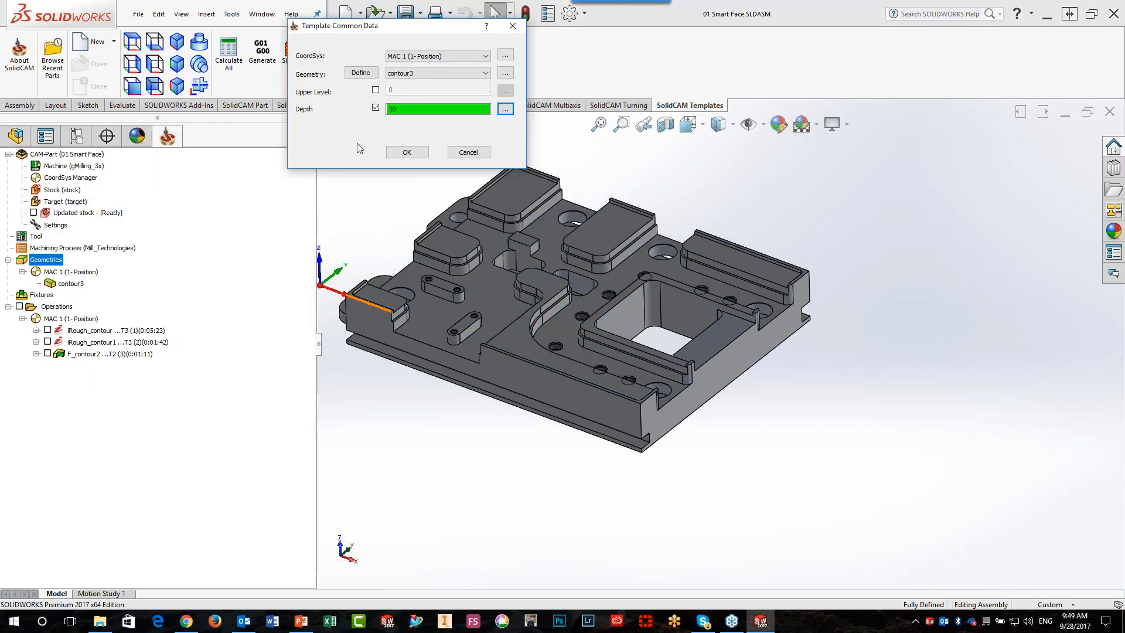
Accept the template data, import all its tools with new numbers, and exit the resulting Pocket operation
left_click(398, 153)
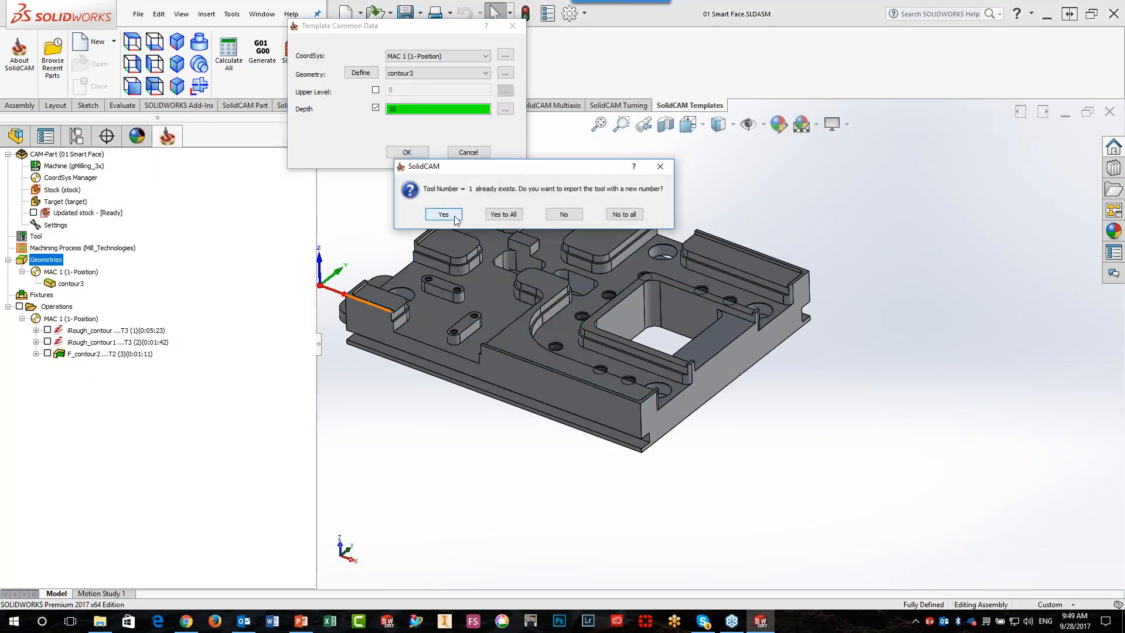
left_click(503, 215)
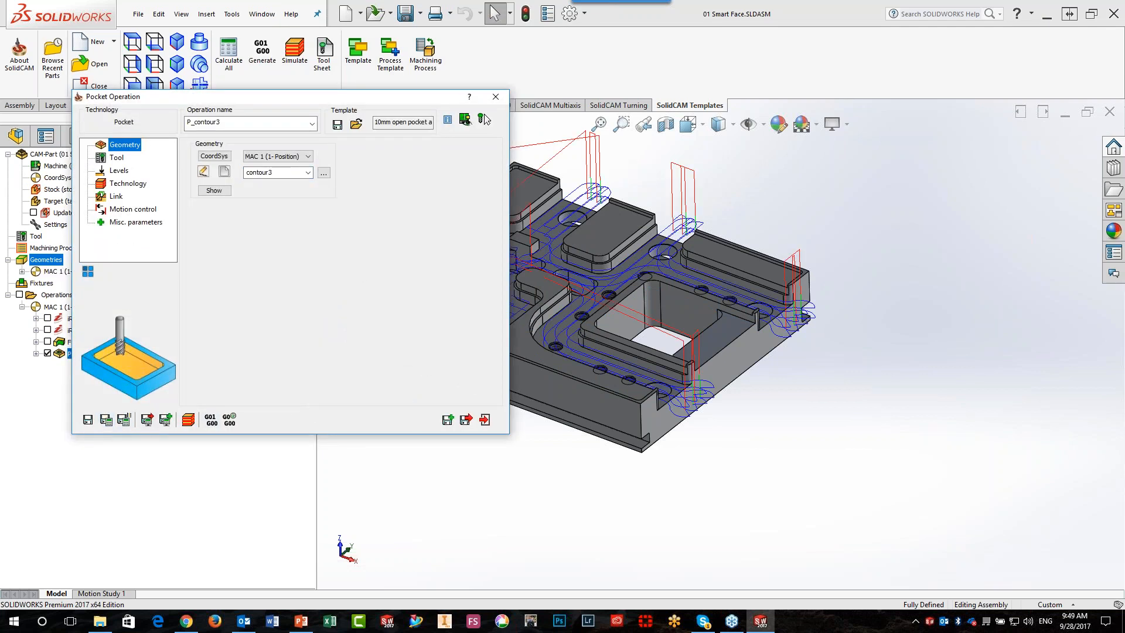
left_click(485, 420)
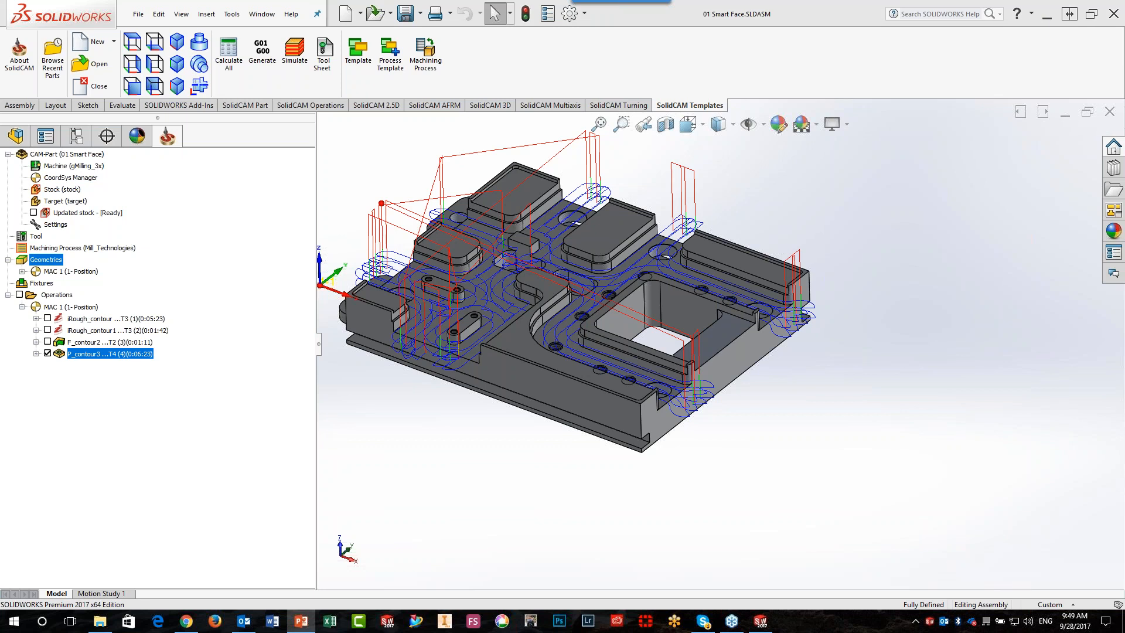
Hide the toolpath of the P_contour3 operation on the model
left_click(49, 353)
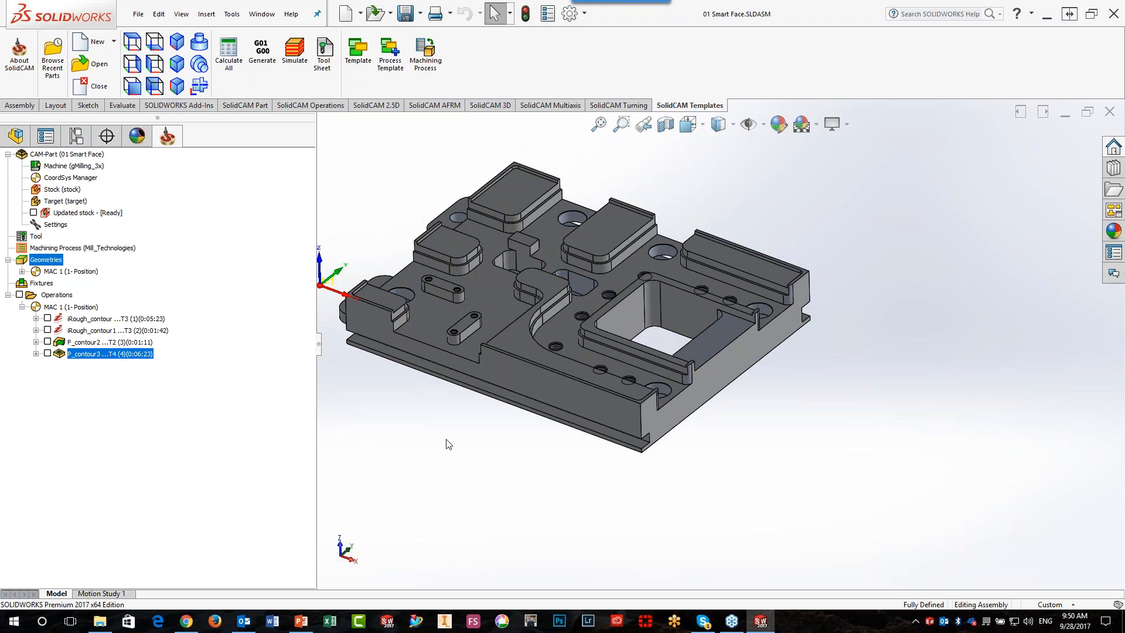
scroll(519, 391, "up", 1)
scroll(519, 391, "down", 1)
scroll(593, 331, "up", 1)
scroll(606, 316, "down", 1)
middle_click(605, 315)
scroll(605, 315, "up", 3)
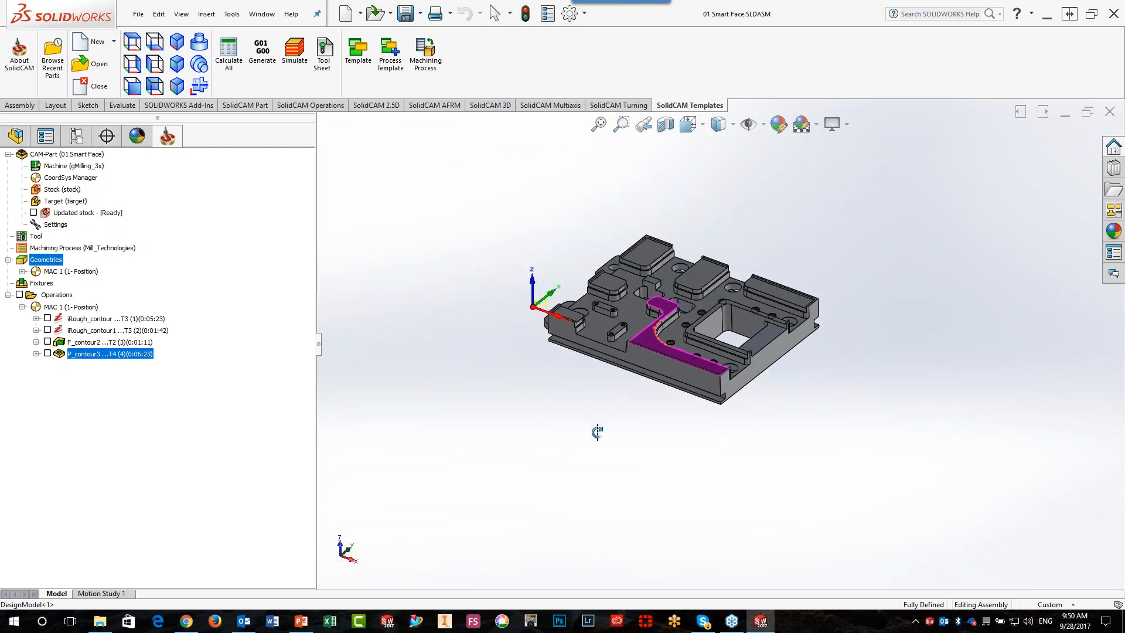
middle_click_drag(1002, 312, 1003, 305)
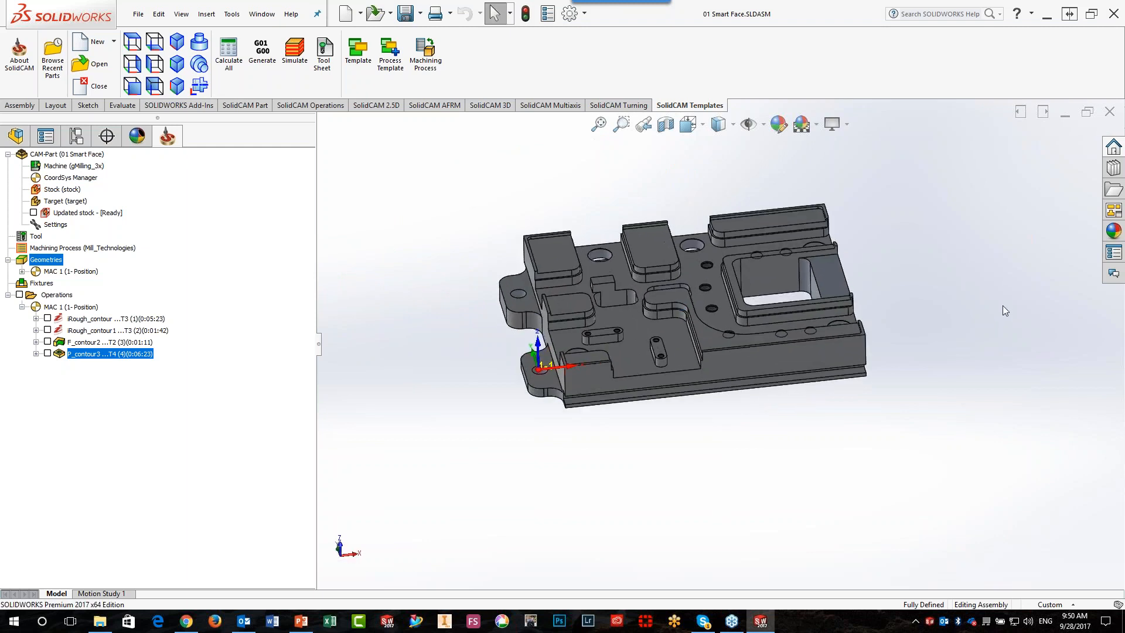
Start a new Profile operation and try to switch its milling levels to Variable before defining geometry
left_click(377, 105)
left_click(427, 68)
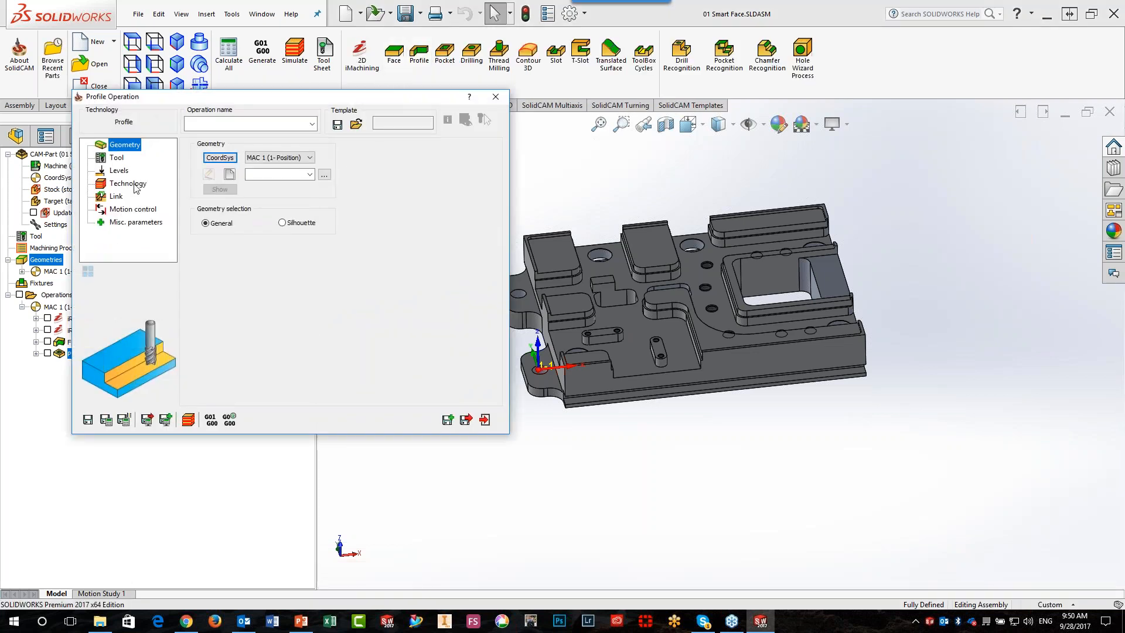
left_click(122, 172)
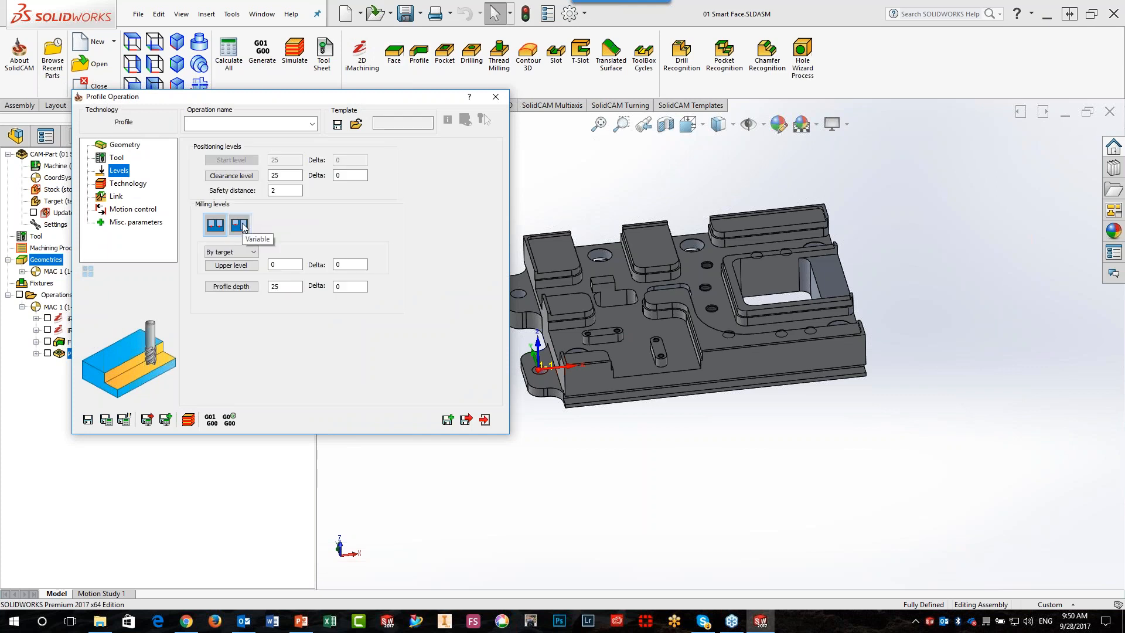
left_click(239, 225)
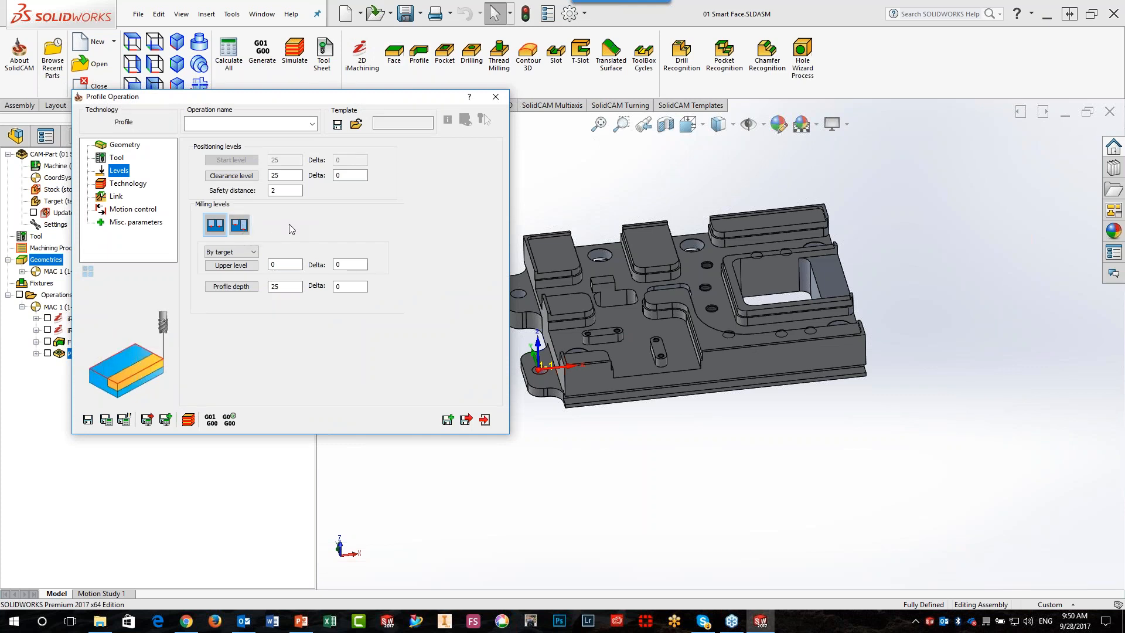
Define the Profile geometry contour4 with Smart Face by picking the top faces of the two side lugs, and accept both chains
left_click(125, 147)
left_click(234, 175)
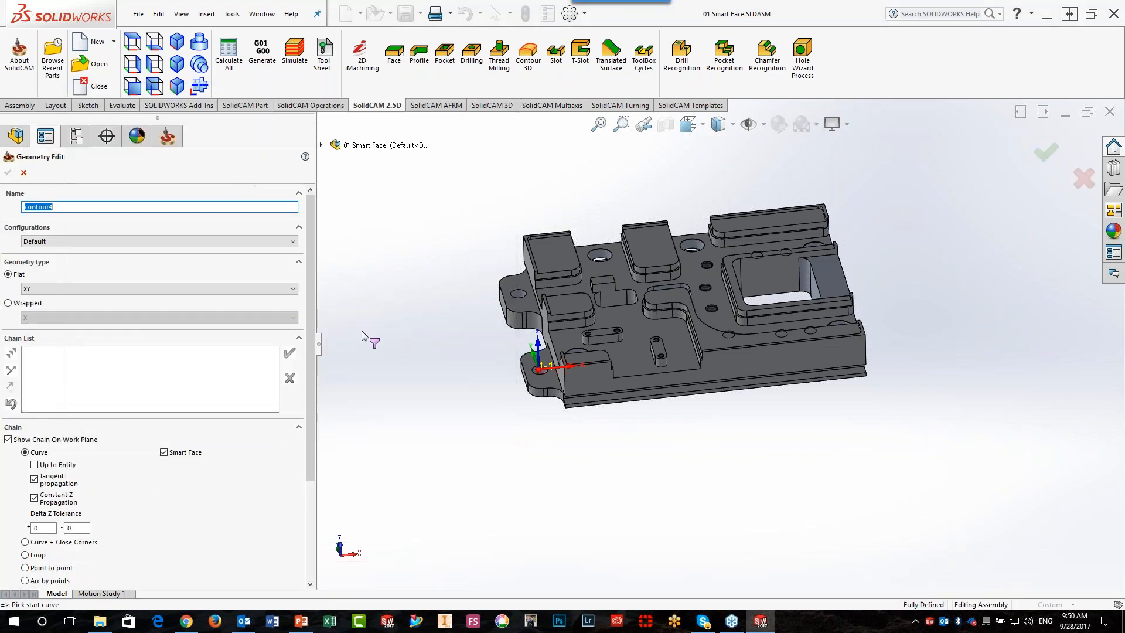
middle_click_drag(385, 389, 389, 389)
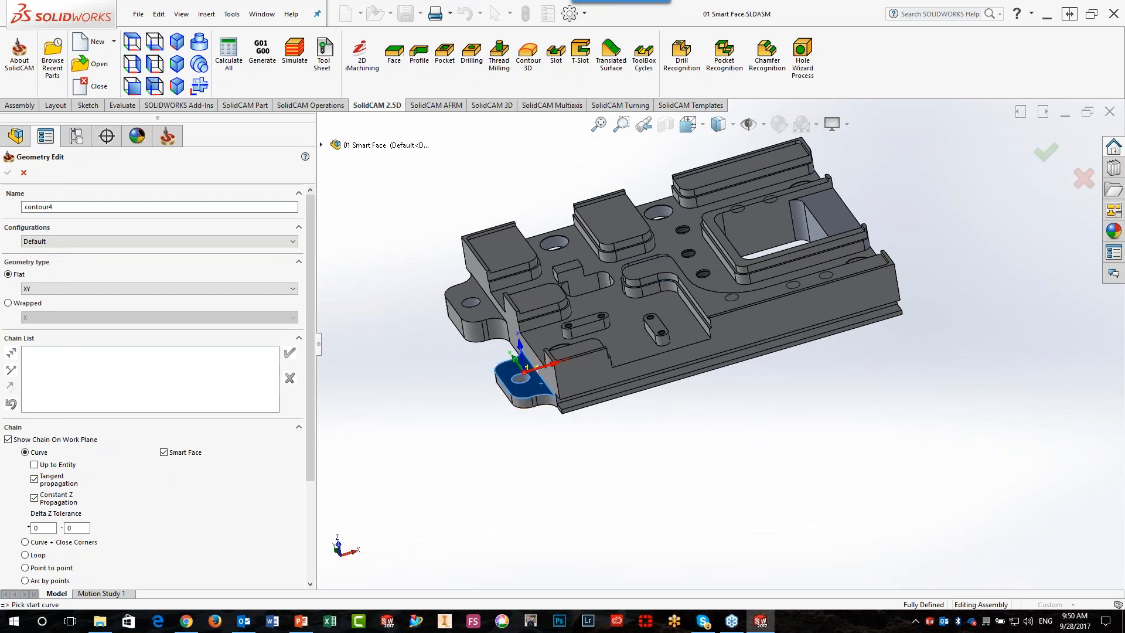
left_click(530, 381)
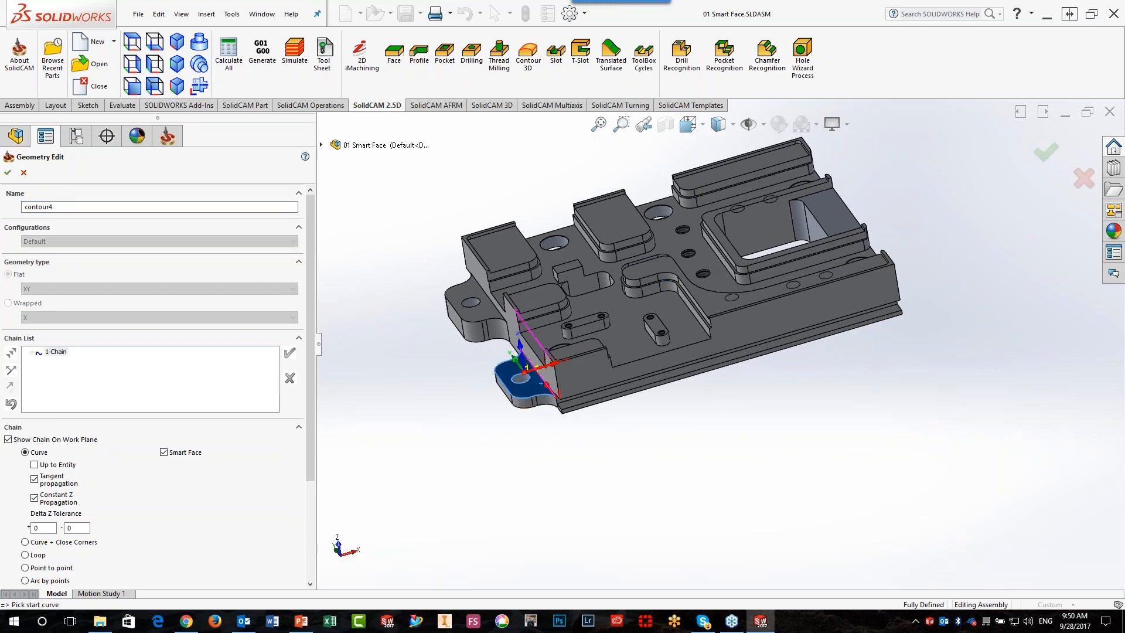
left_click(477, 310)
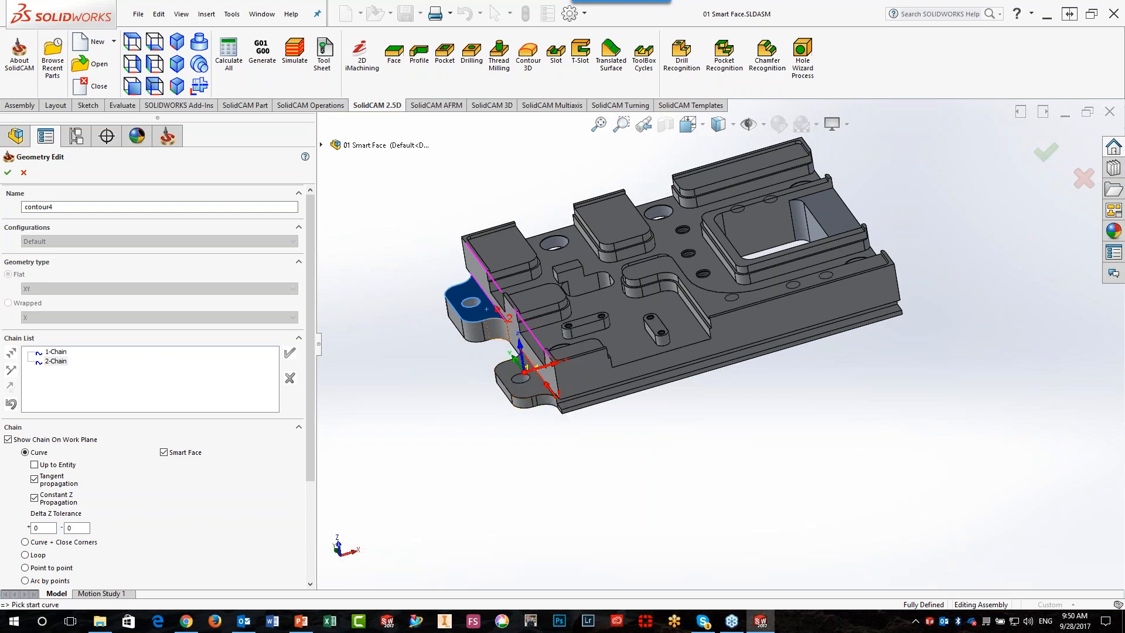
left_click(8, 172)
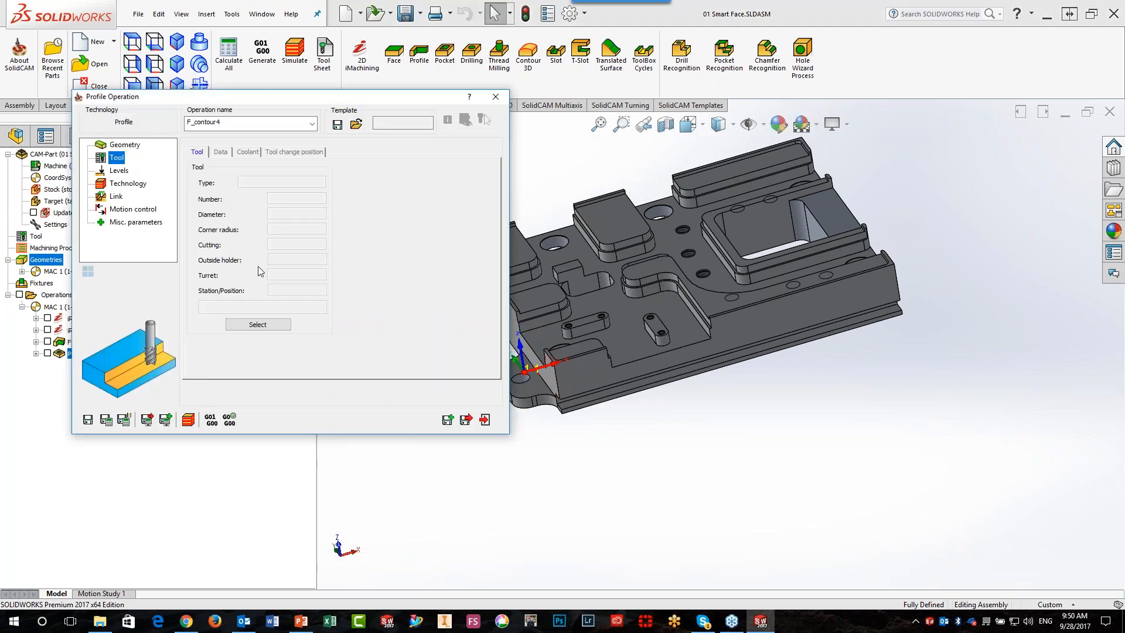
Assign tool 1, the 16 mm end mill, to the Profile operation
left_click(261, 325)
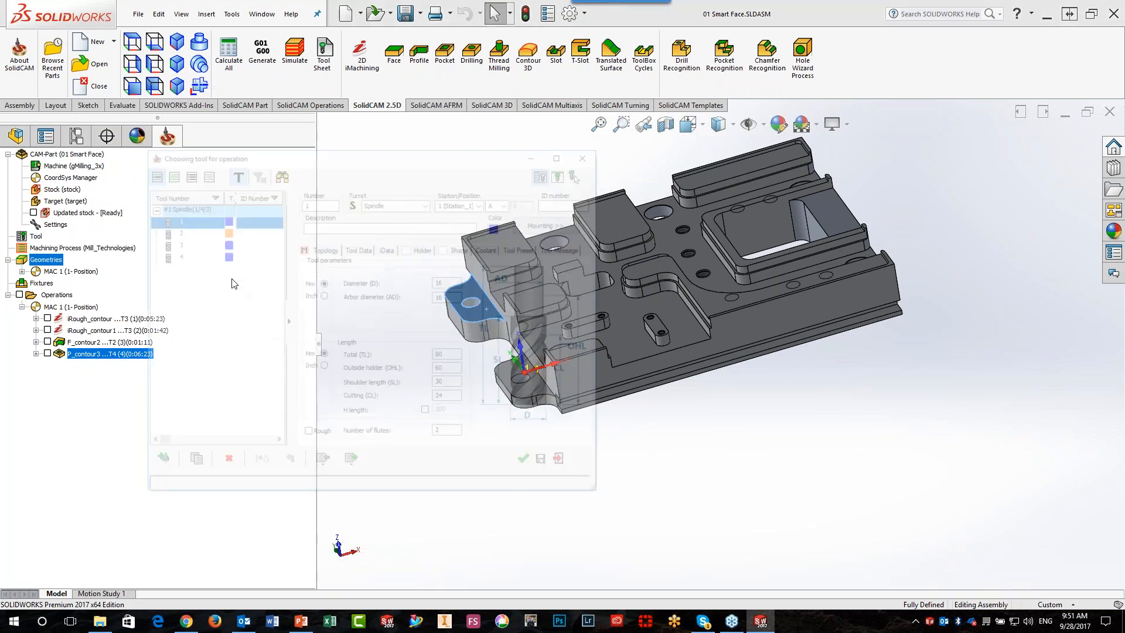
left_click(198, 232)
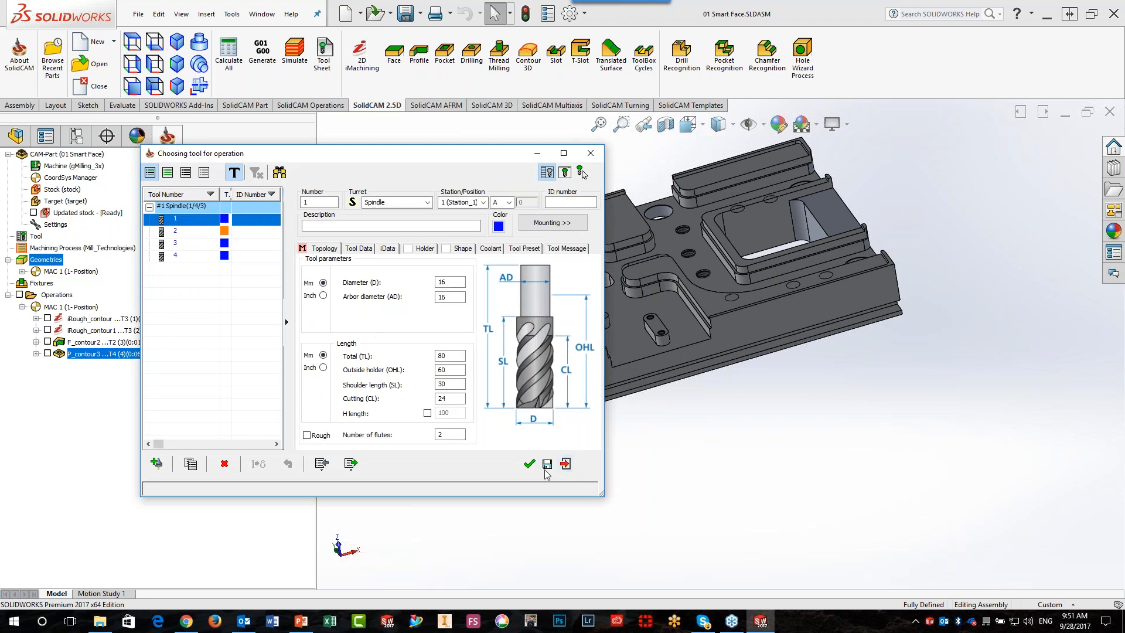
left_click(529, 464)
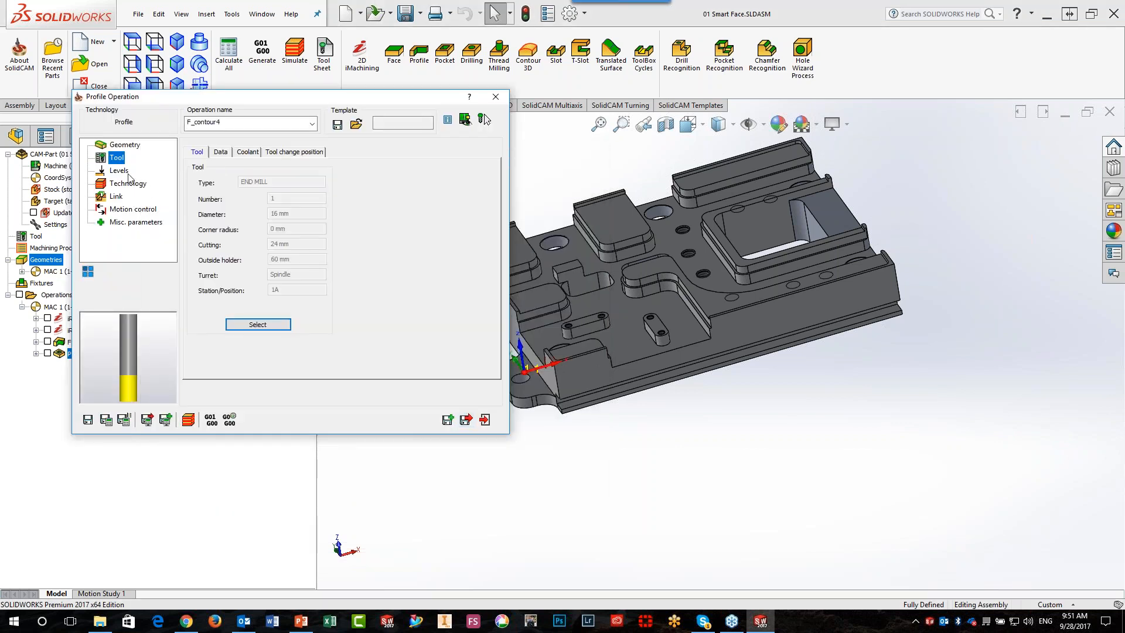
Switch the milling levels to Variable and pick model faces for the upper levels: -1.5 for 1-Chain and -10 for 2-Chain
left_click(127, 172)
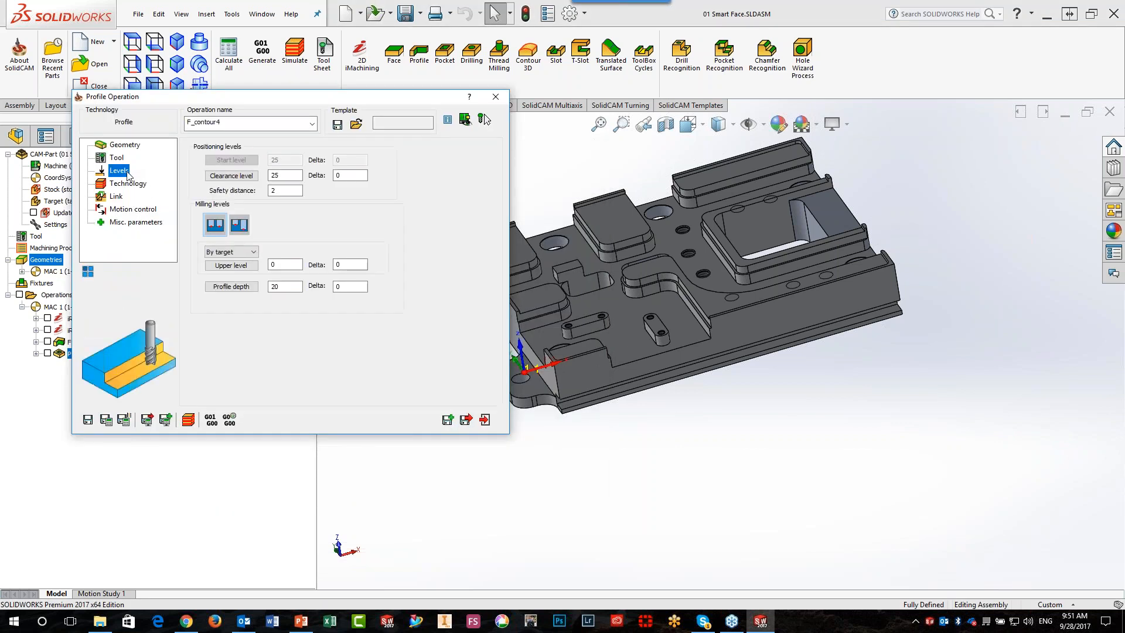
left_click(240, 225)
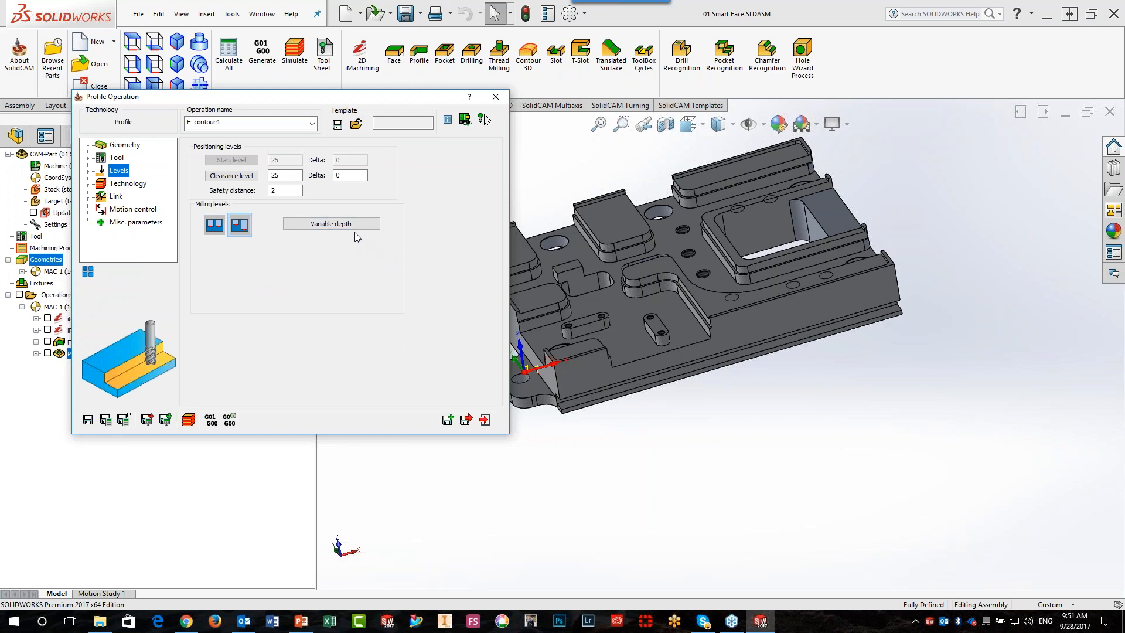
left_click(354, 223)
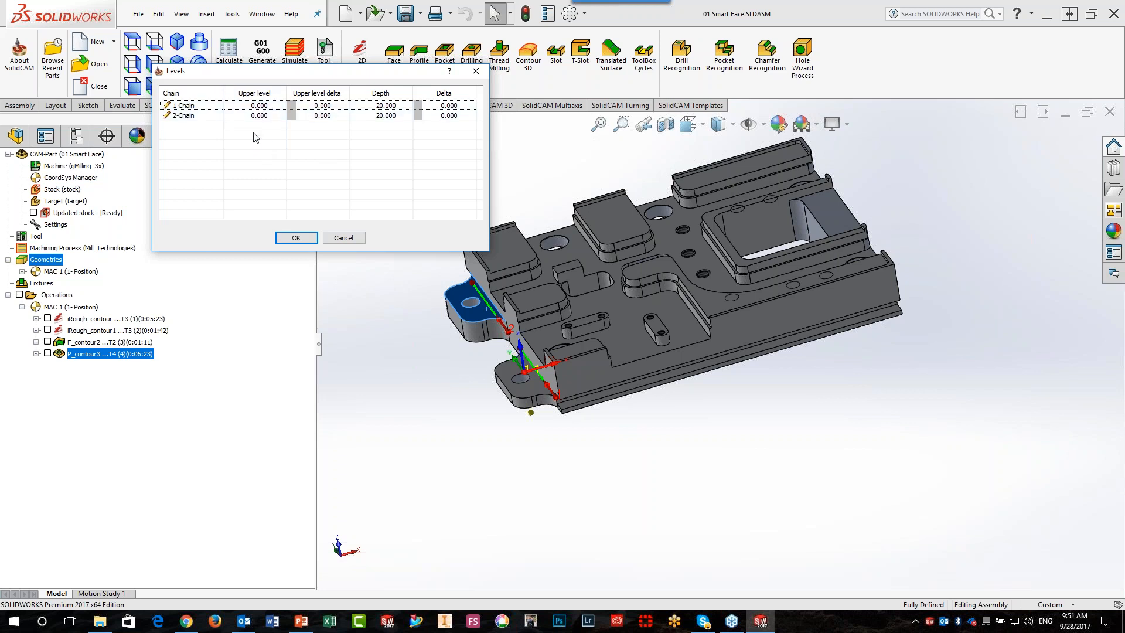
left_click(247, 109)
left_click(247, 109)
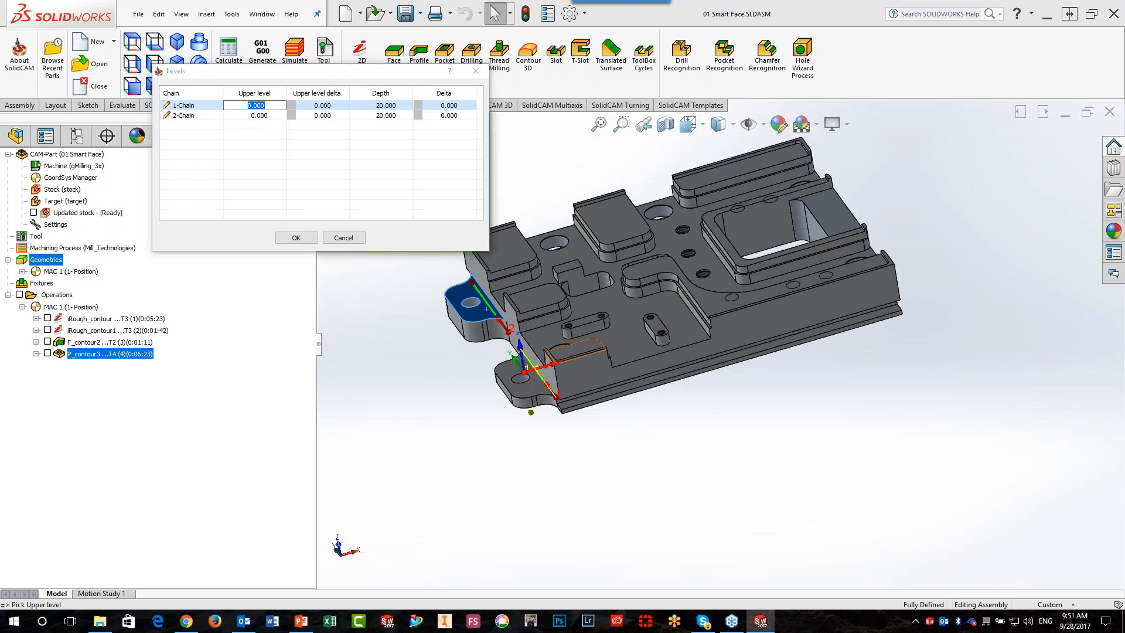
left_click(571, 350)
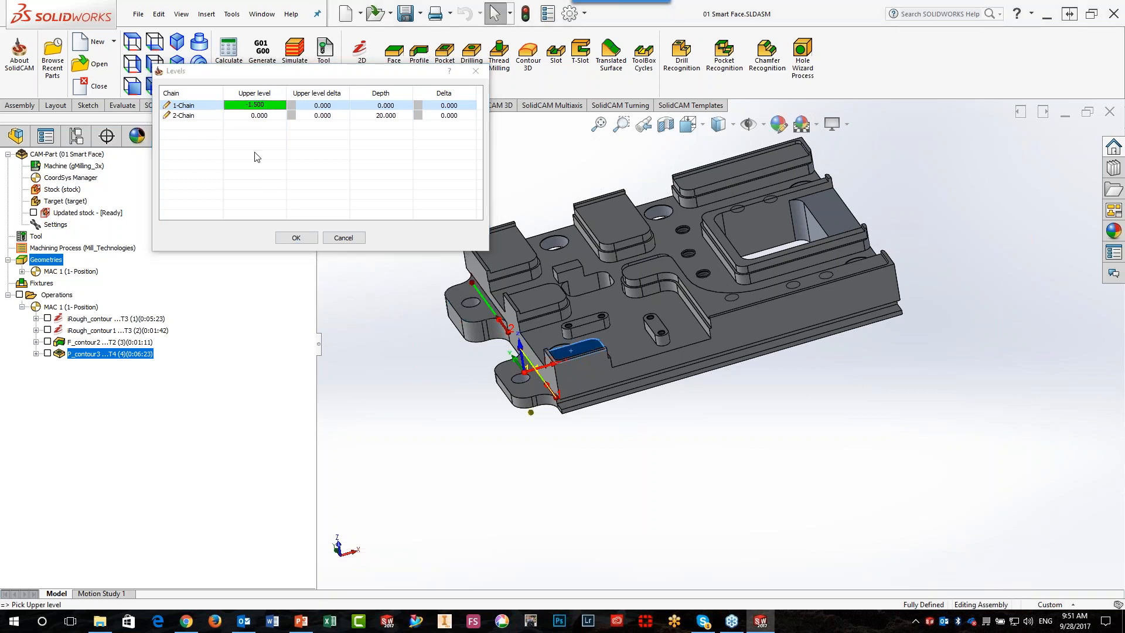
left_click(238, 116)
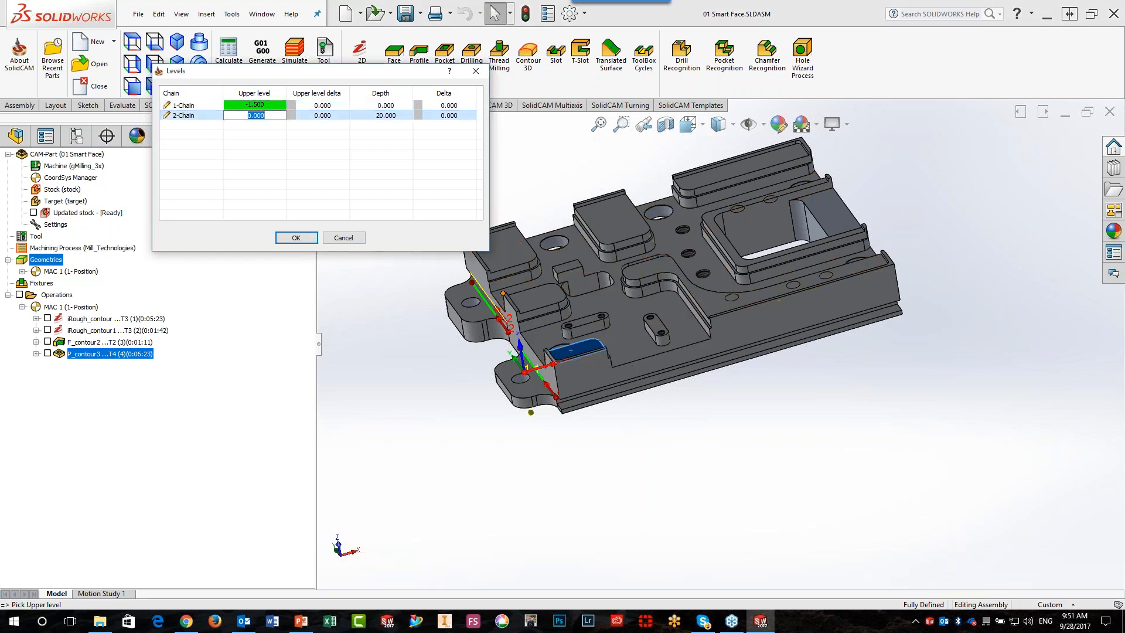
left_click(498, 292)
Pick the top face of each side lug as the depth of 1-Chain and 2-Chain respectively, and accept the levels
left_click(386, 105)
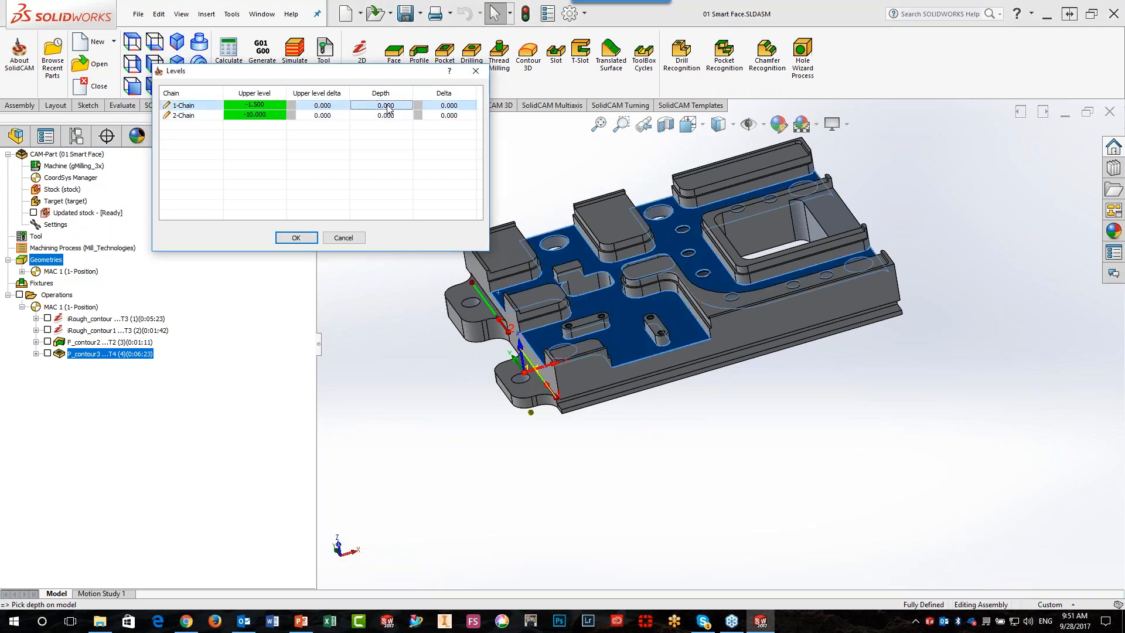
left_click(514, 380)
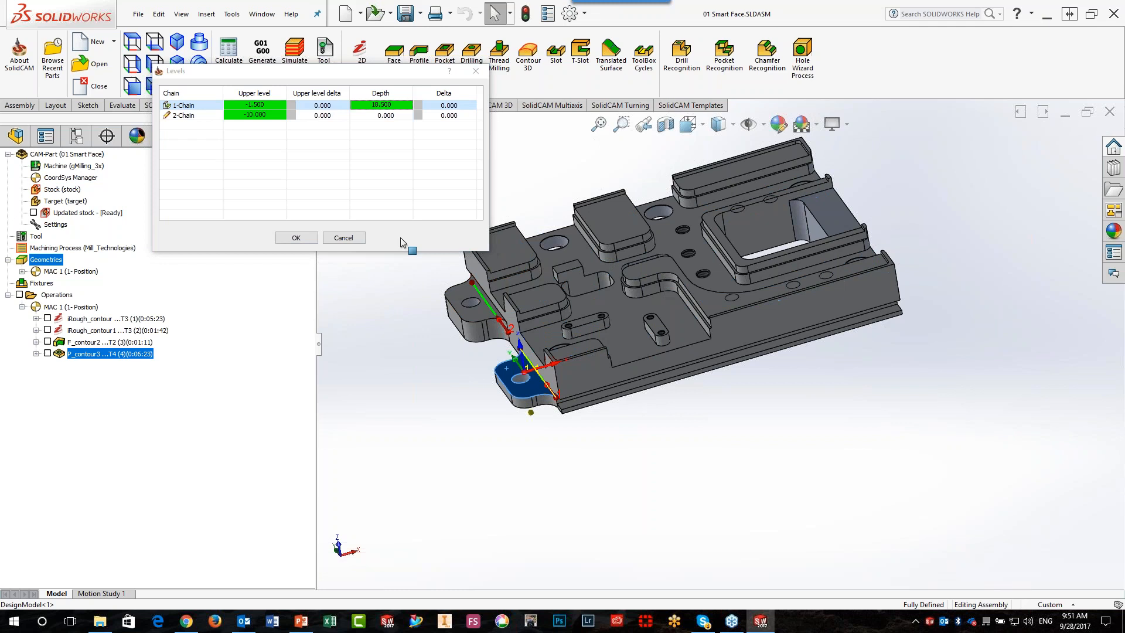
left_click(368, 116)
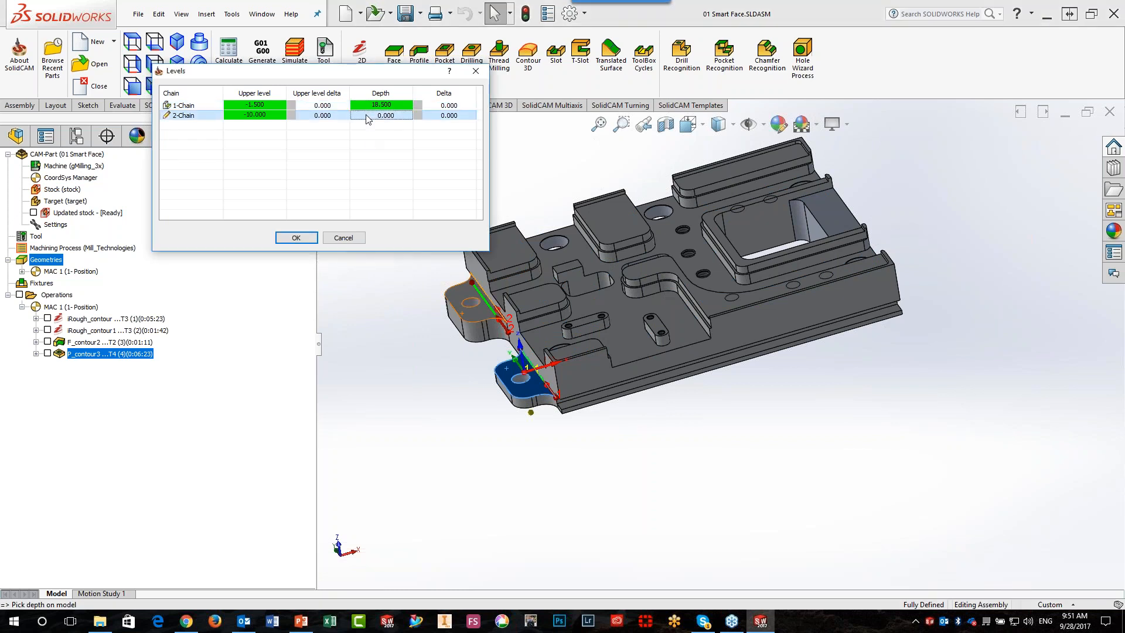
left_click(471, 300)
left_click(315, 237)
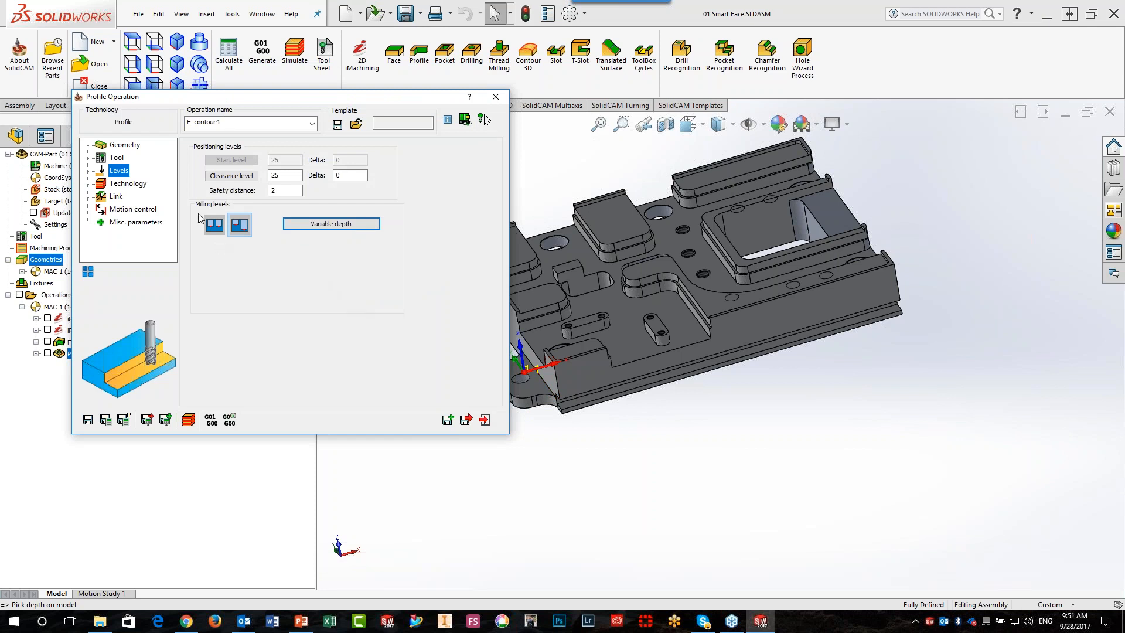
Set the finish step down to 1, save and calculate the Profile operation, and close it after inspecting the tool path
left_click(133, 185)
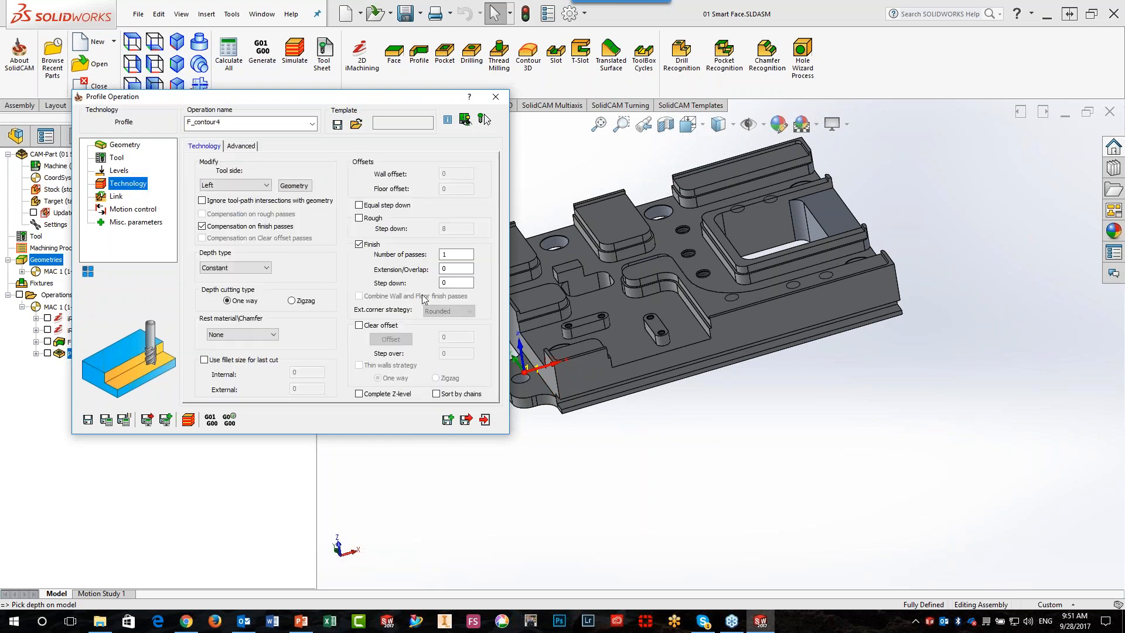
left_click(452, 283)
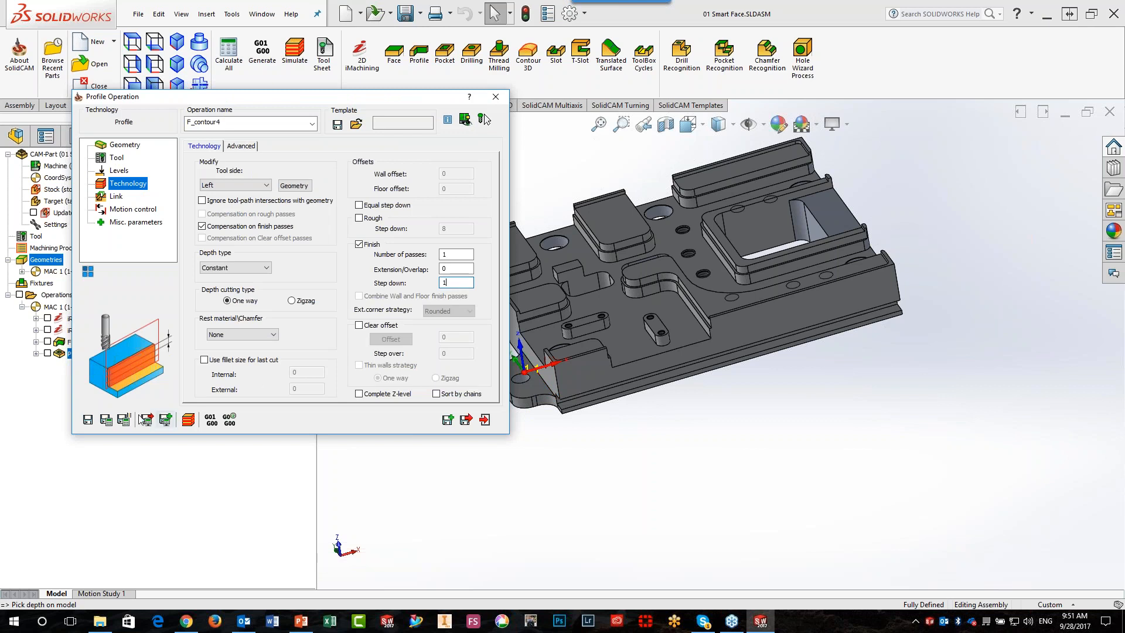
left_click(123, 419)
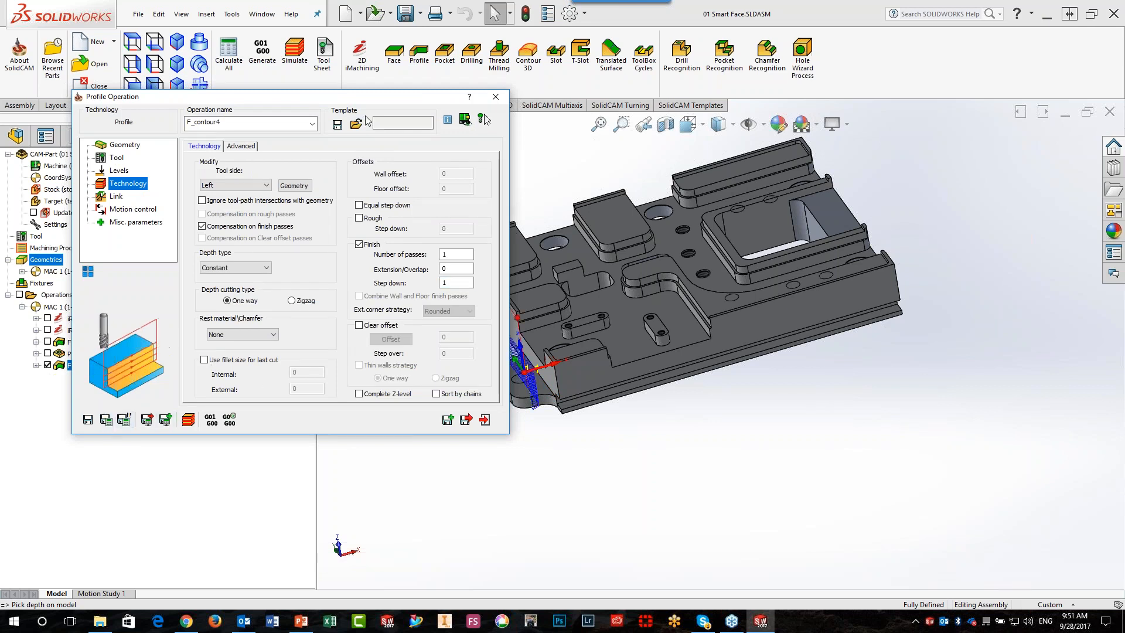
left_click_drag(365, 102, 143, 147)
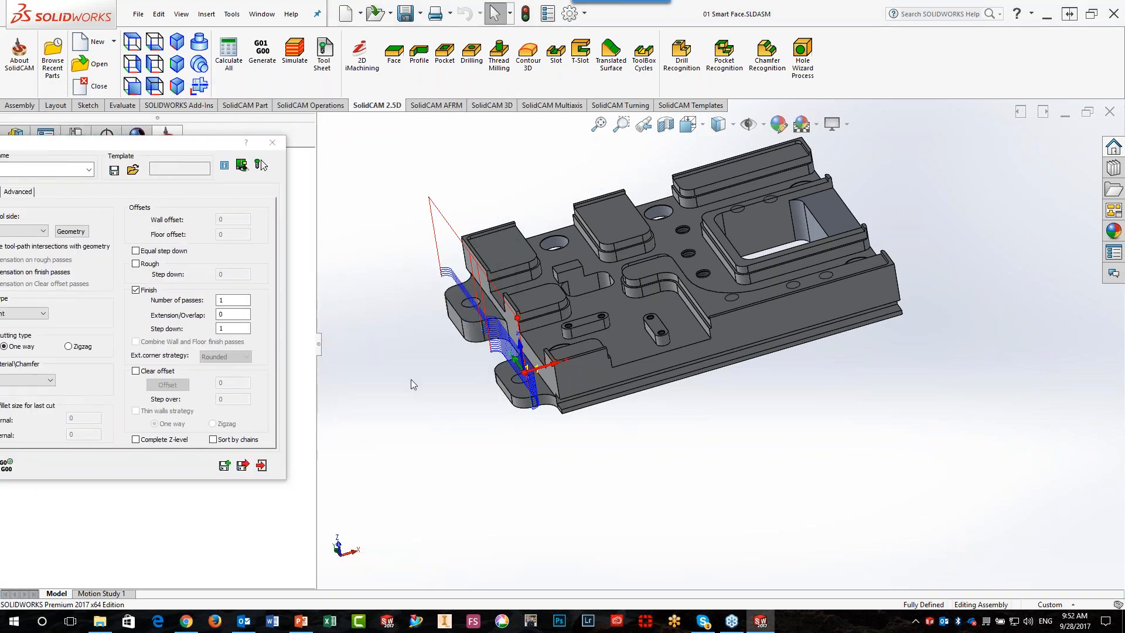
middle_click_drag(411, 379, 429, 324)
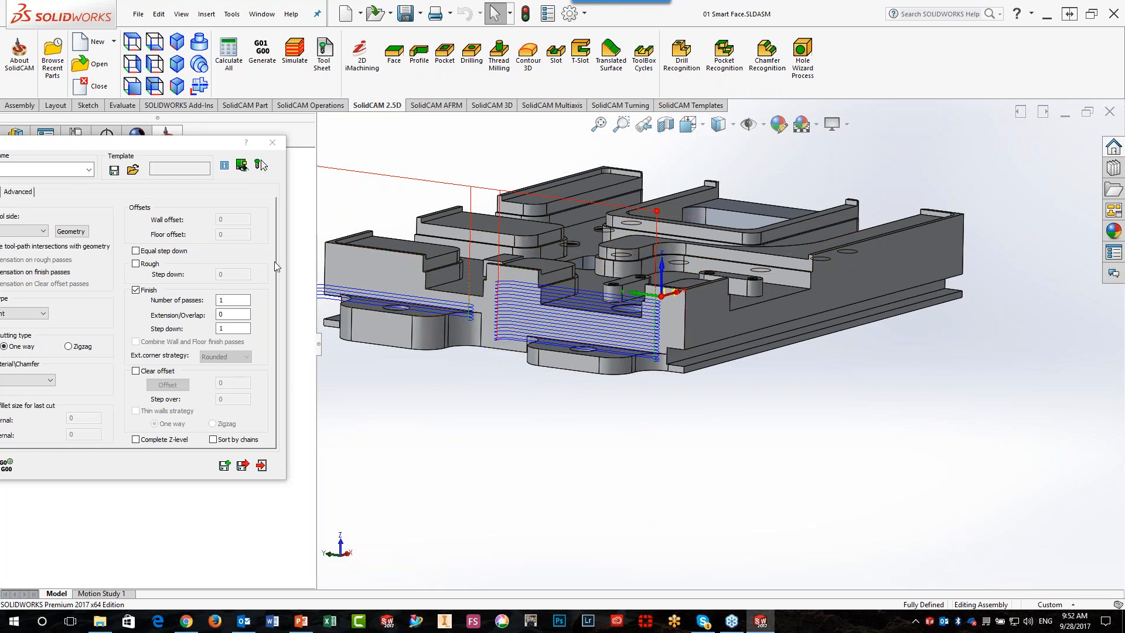
left_click(273, 143)
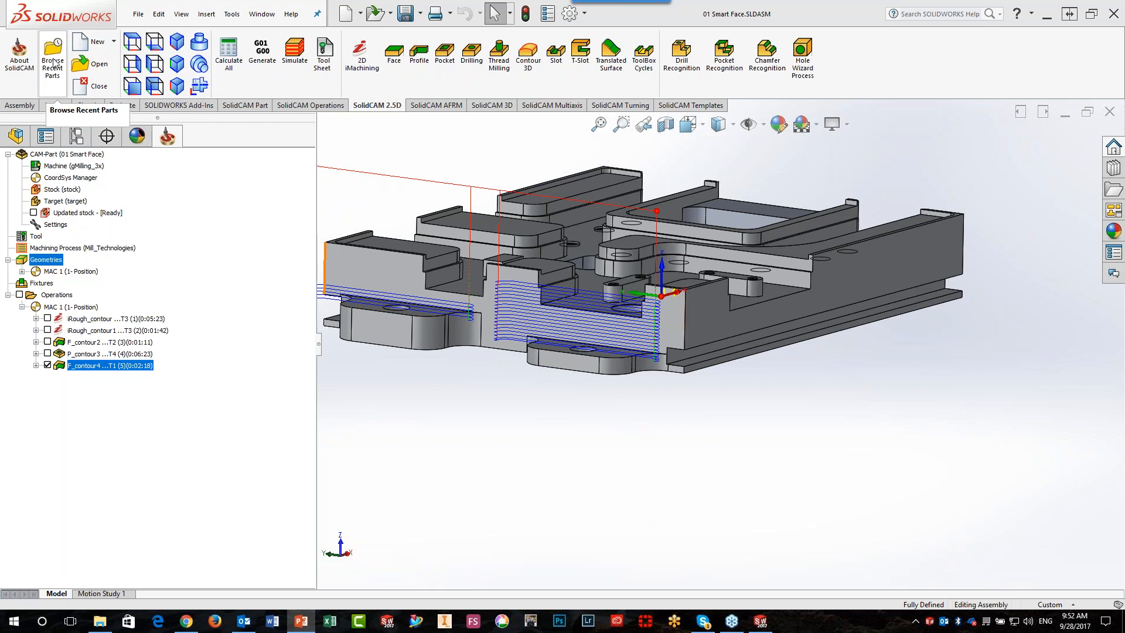
Open the CAM-Part 02 PRE DRILL FOR POCKET.prz
left_click(103, 70)
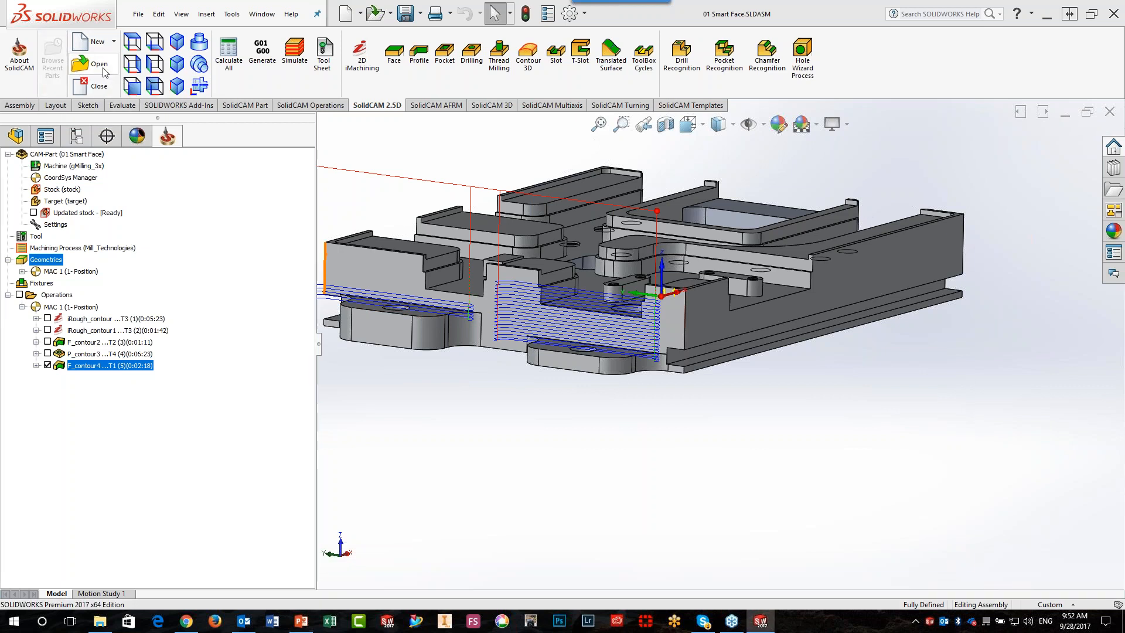
left_click(448, 276)
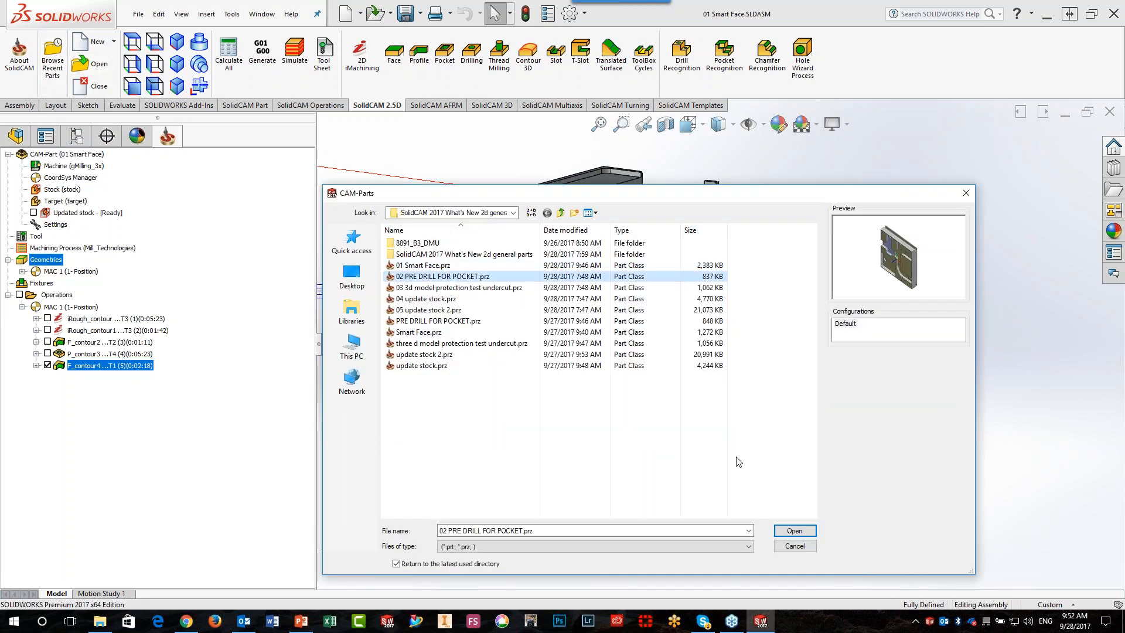
left_click(794, 530)
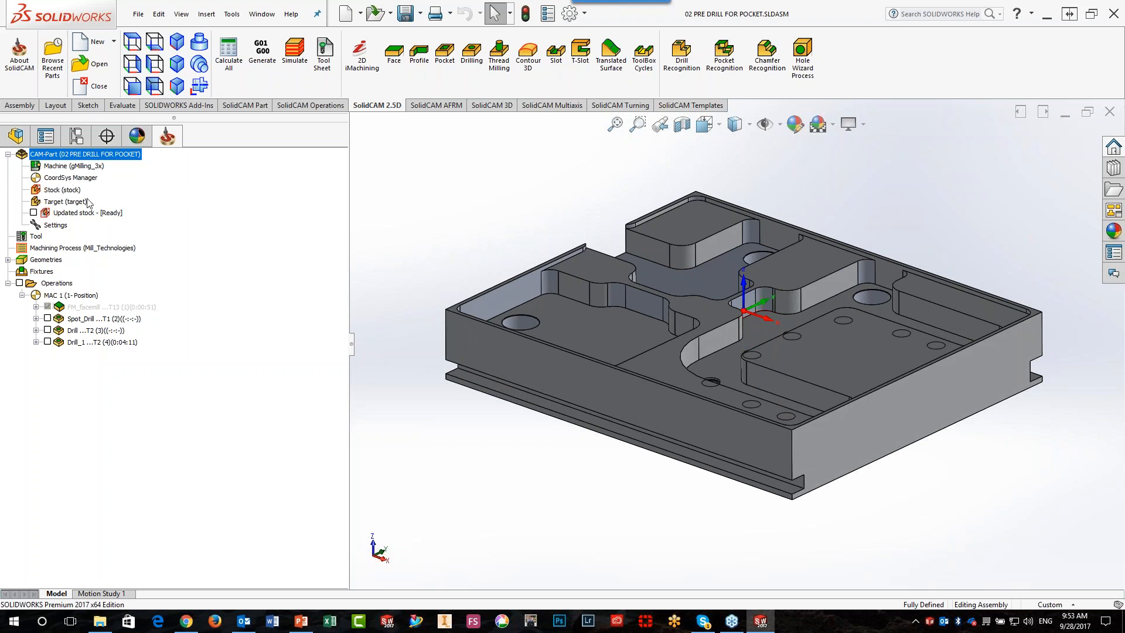
Open the stock definition to examine its box expansion values, and accept it
left_click(55, 194)
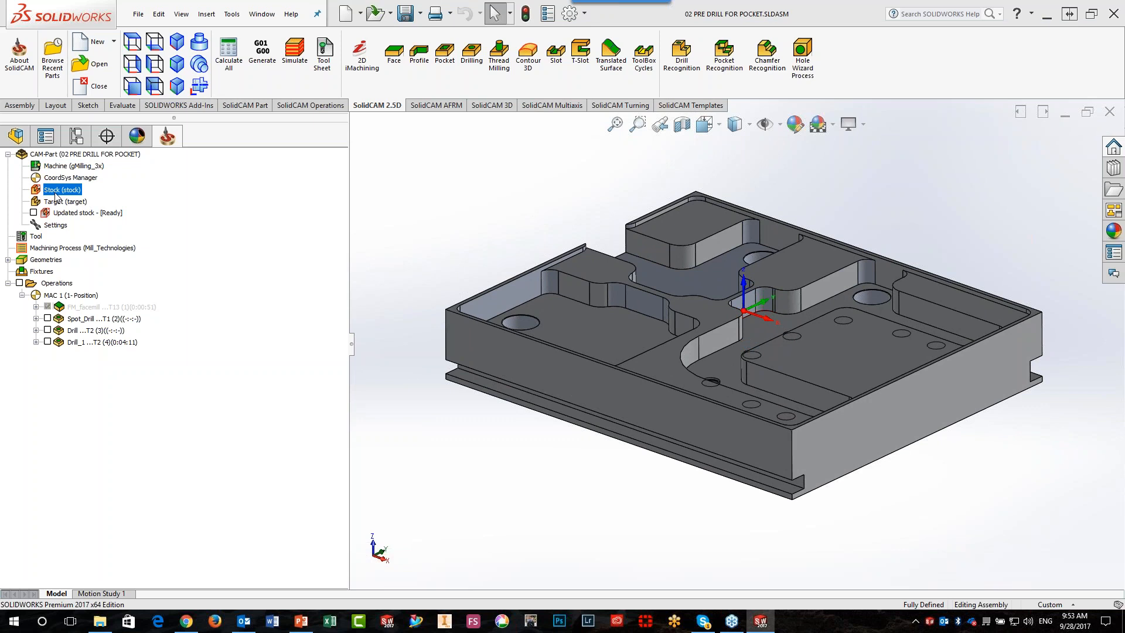
double_click(59, 190)
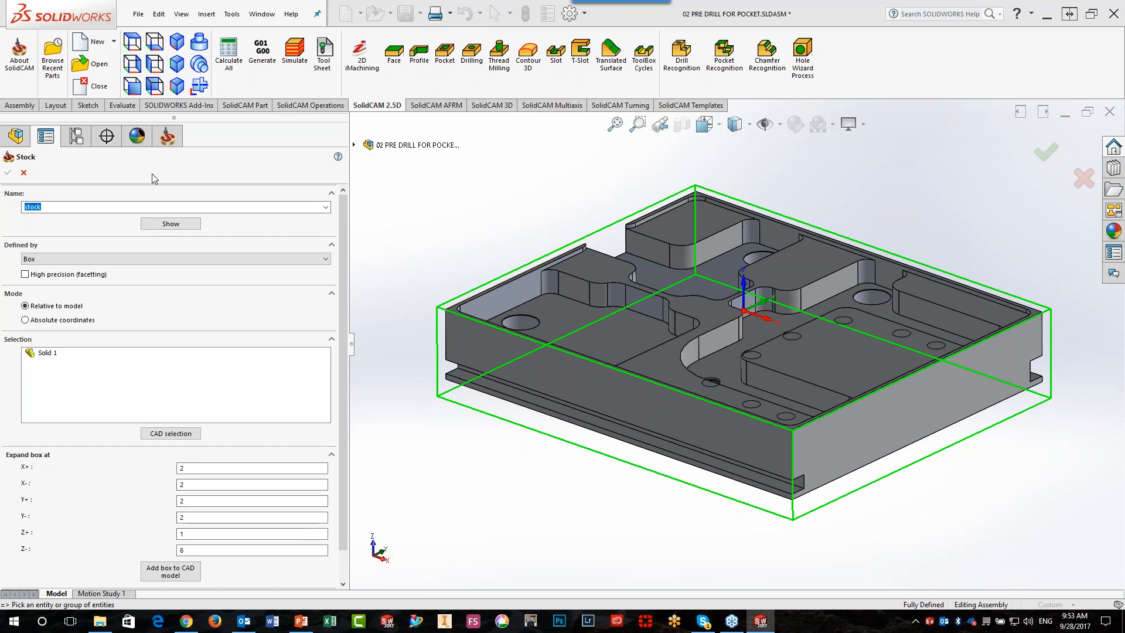
left_click(8, 173)
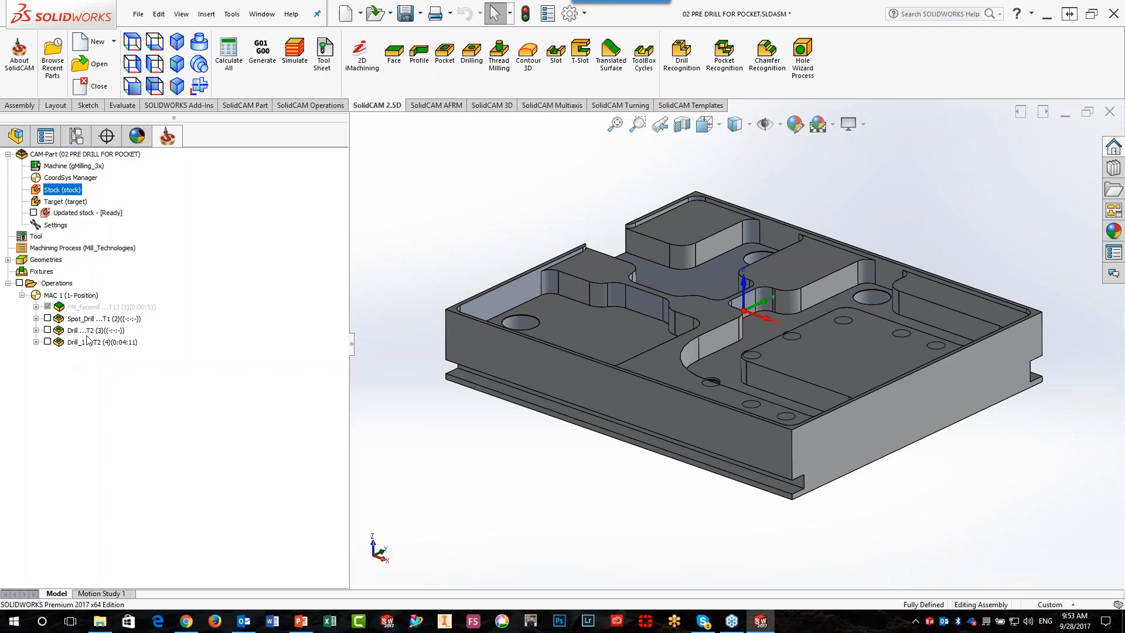
Add a Face Milling operation after FM_facemill, using the facemill geometry and tool 13, the 40 mm face mill
left_click(84, 308)
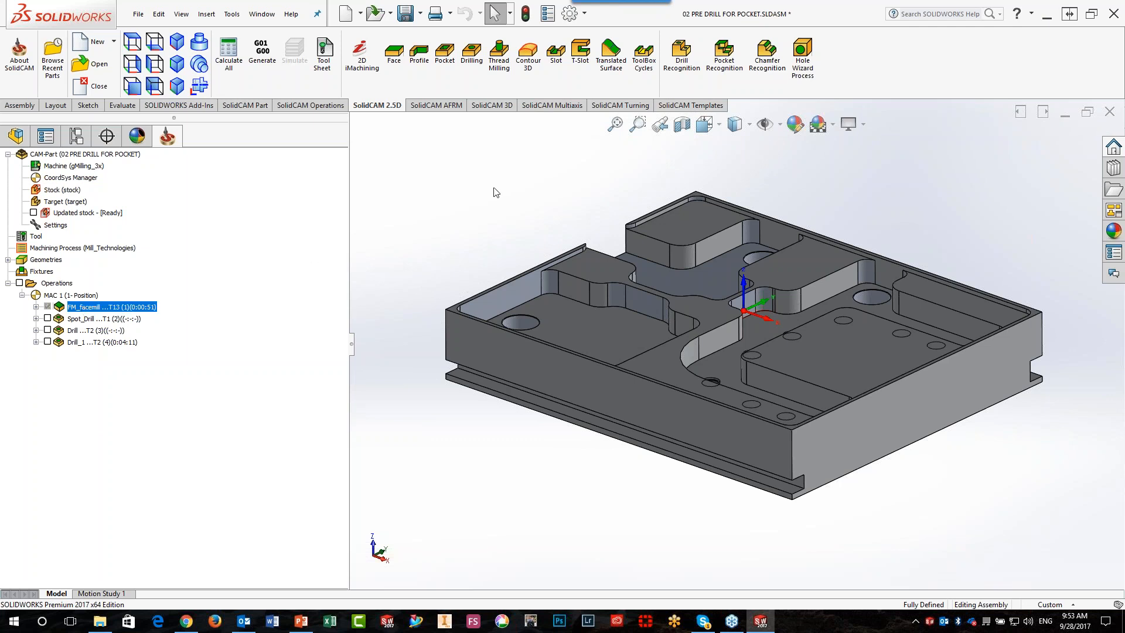
left_click(411, 78)
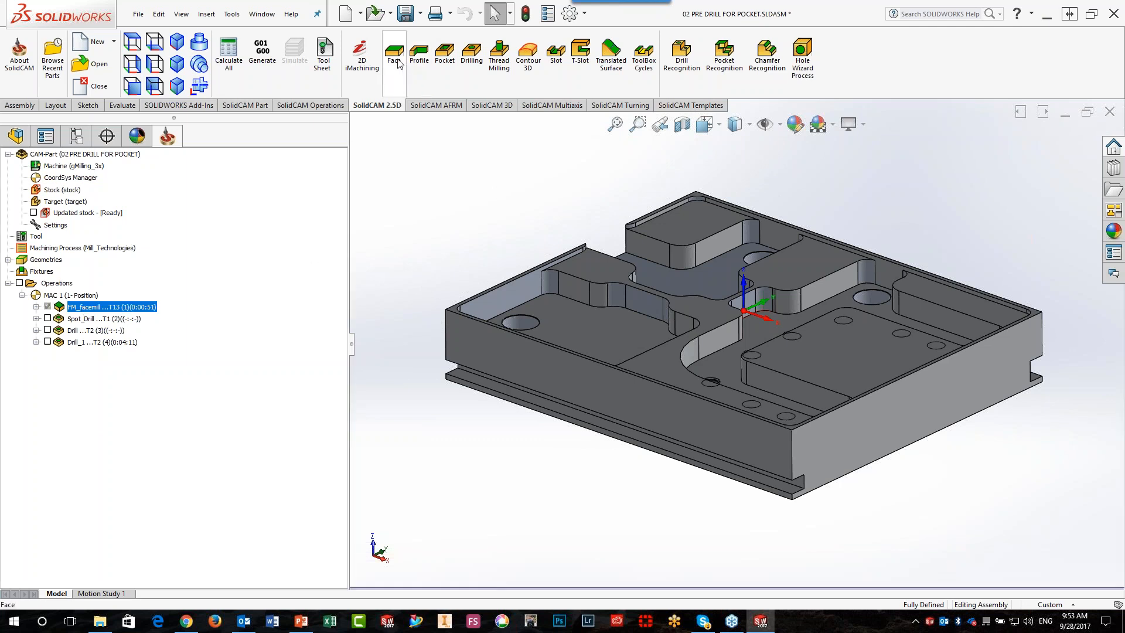
left_click_drag(177, 144, 489, 105)
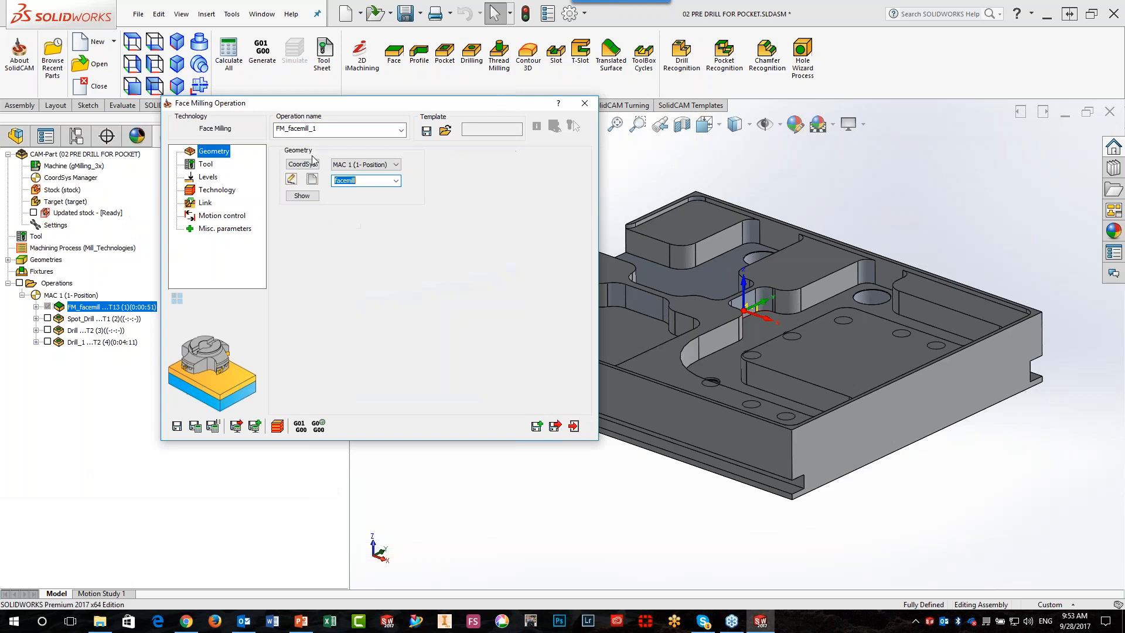
left_click(209, 167)
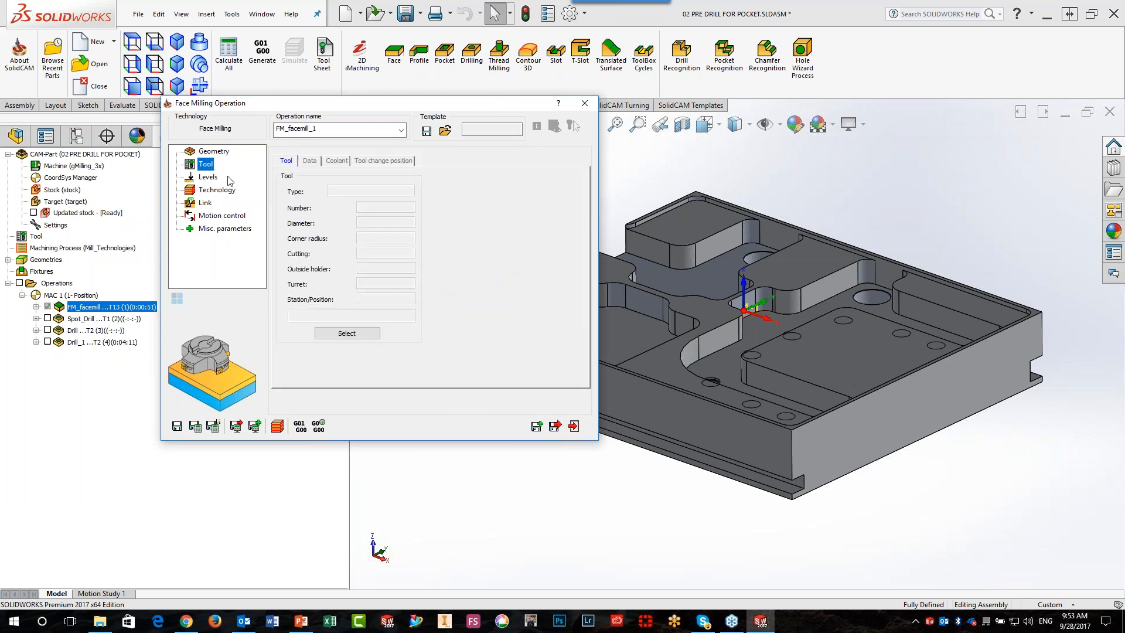
left_click(345, 335)
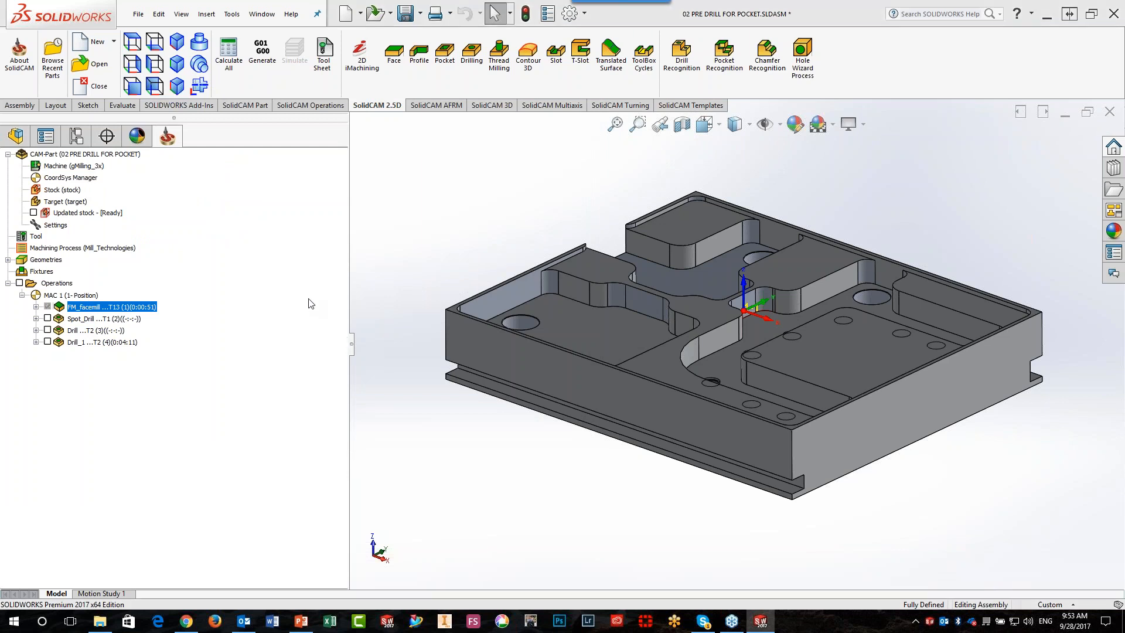
left_click(187, 367)
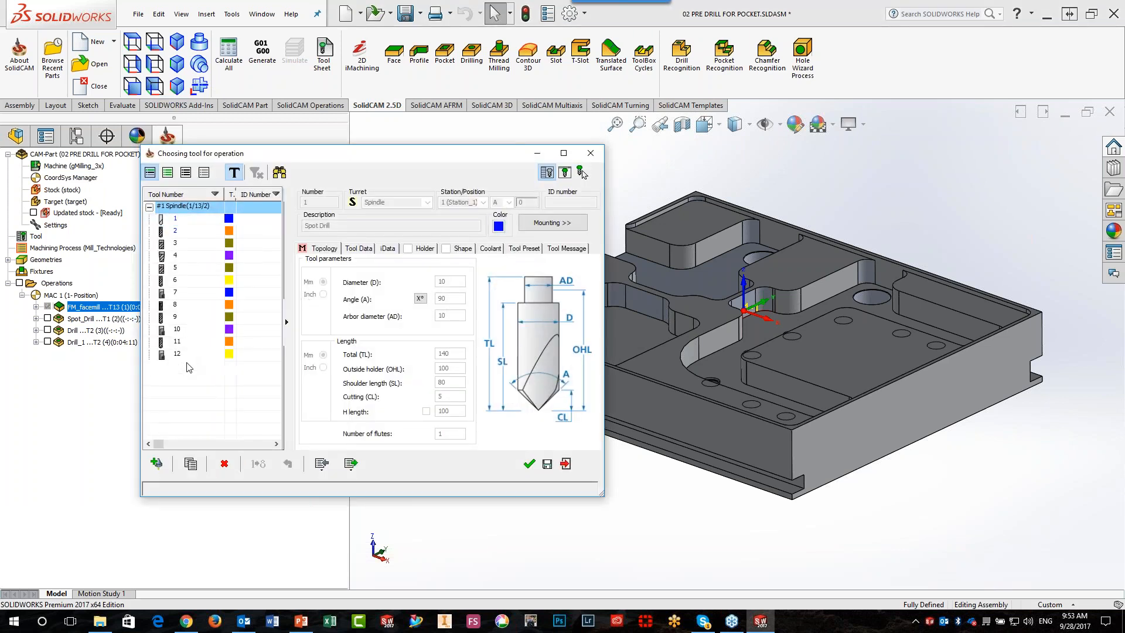
left_click(528, 463)
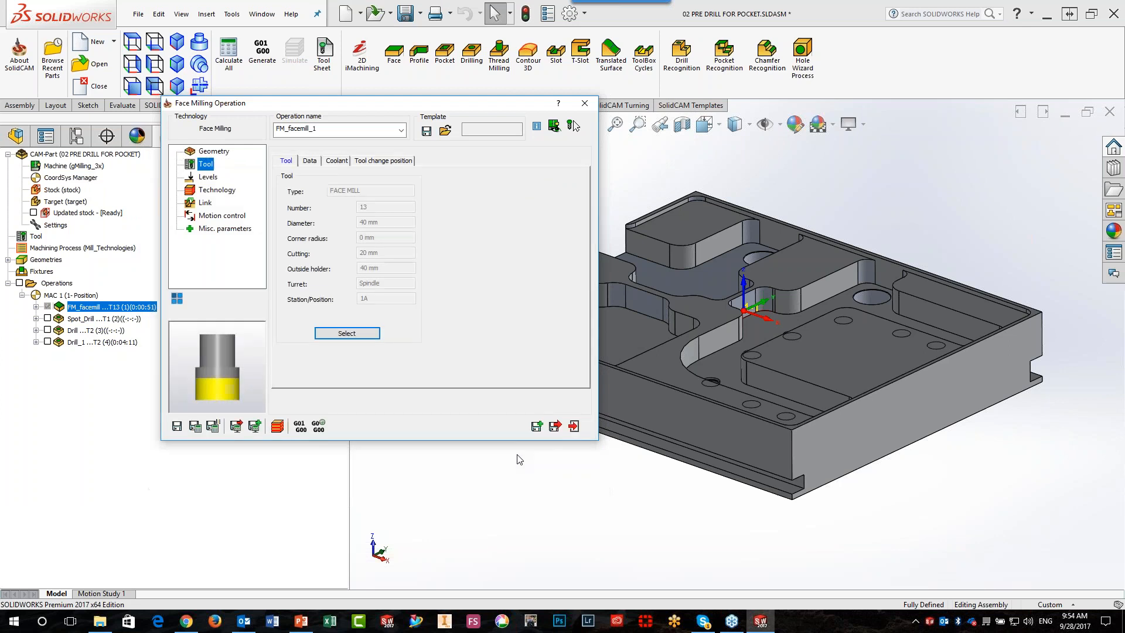
Set the face milling upper level to By stock and pick the part's top rim face for the face depth
left_click(210, 177)
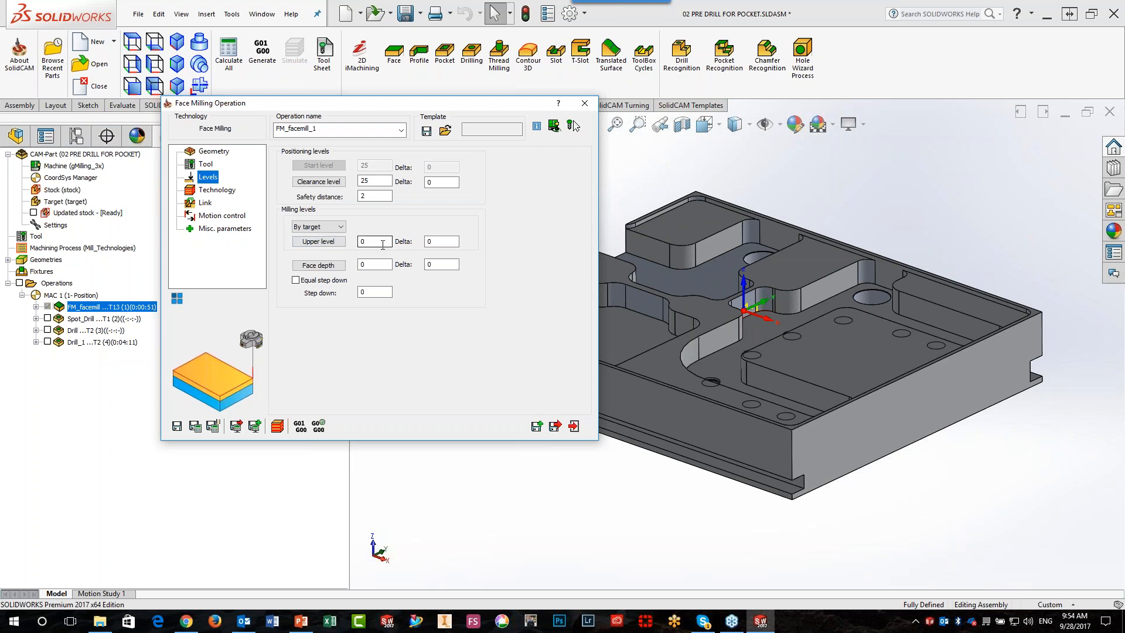
left_click(342, 228)
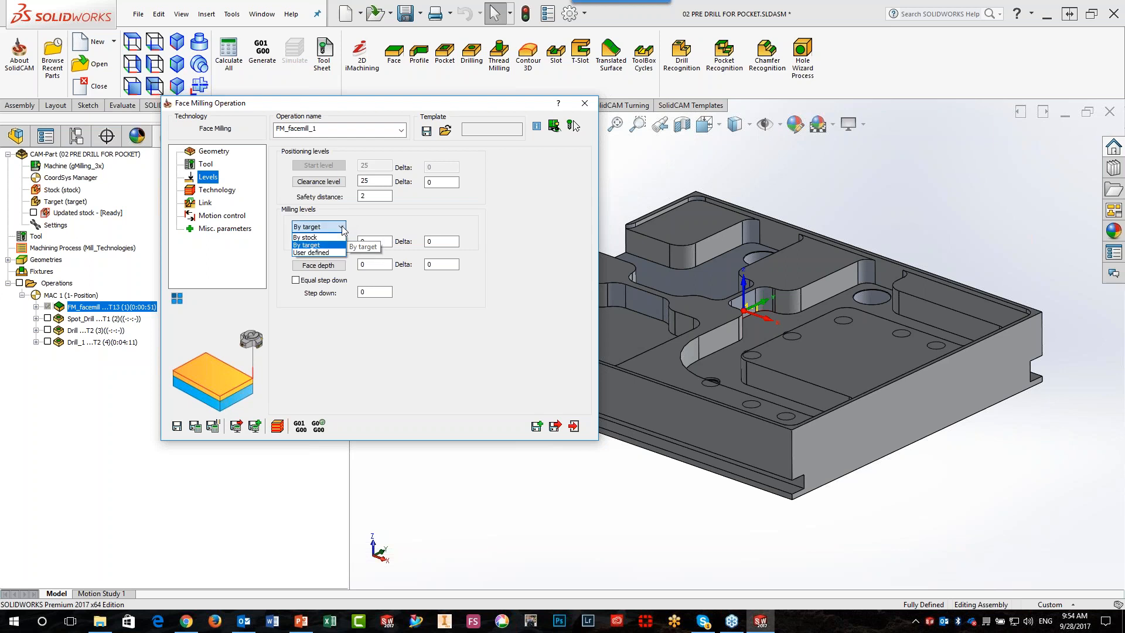
left_click(304, 237)
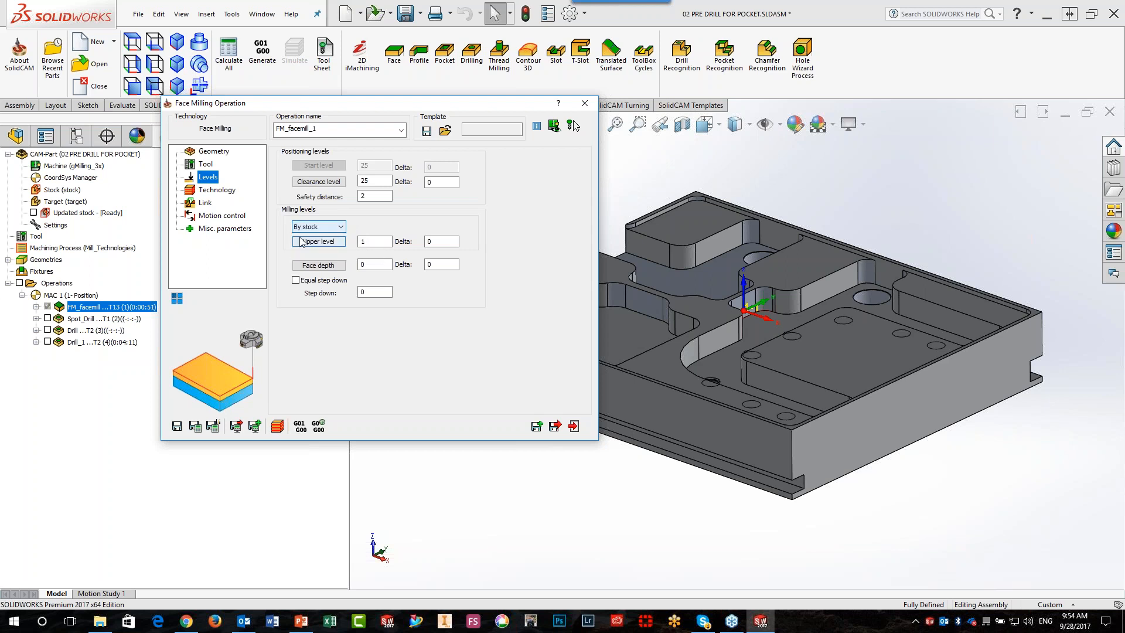
double_click(375, 241)
type("1")
key("Tab")
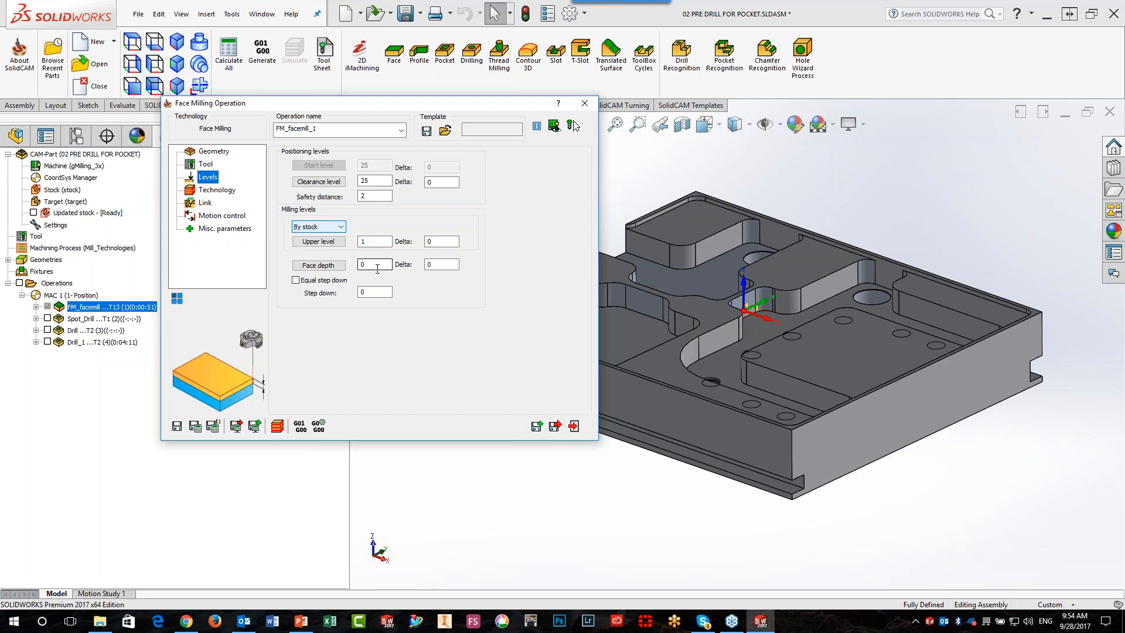
scroll(872, 486, "down", 2)
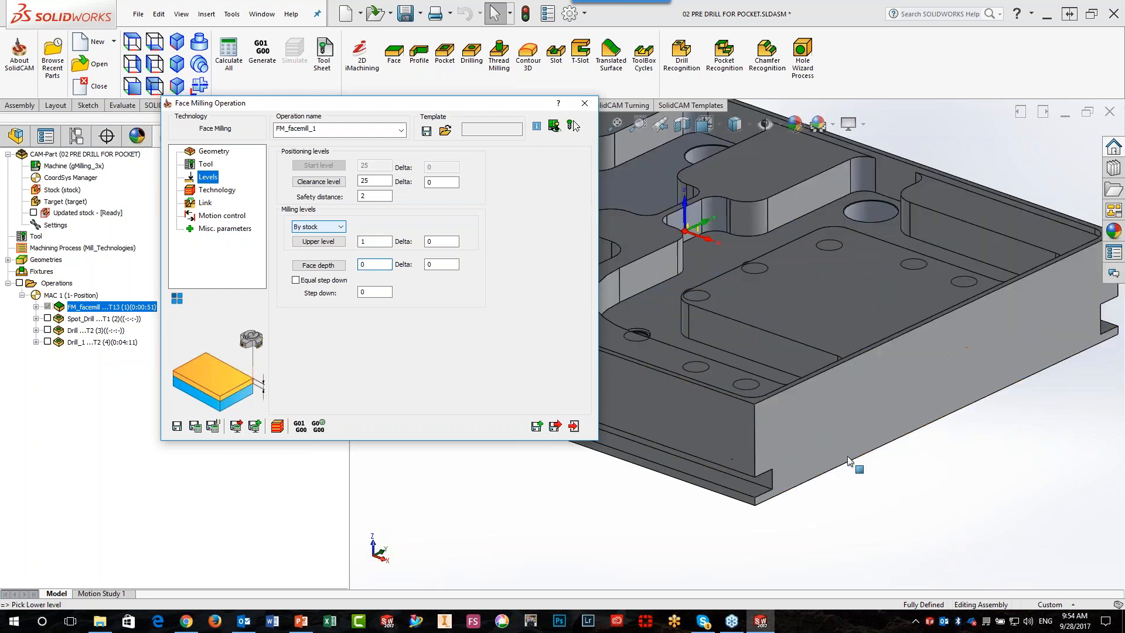
left_click(751, 403)
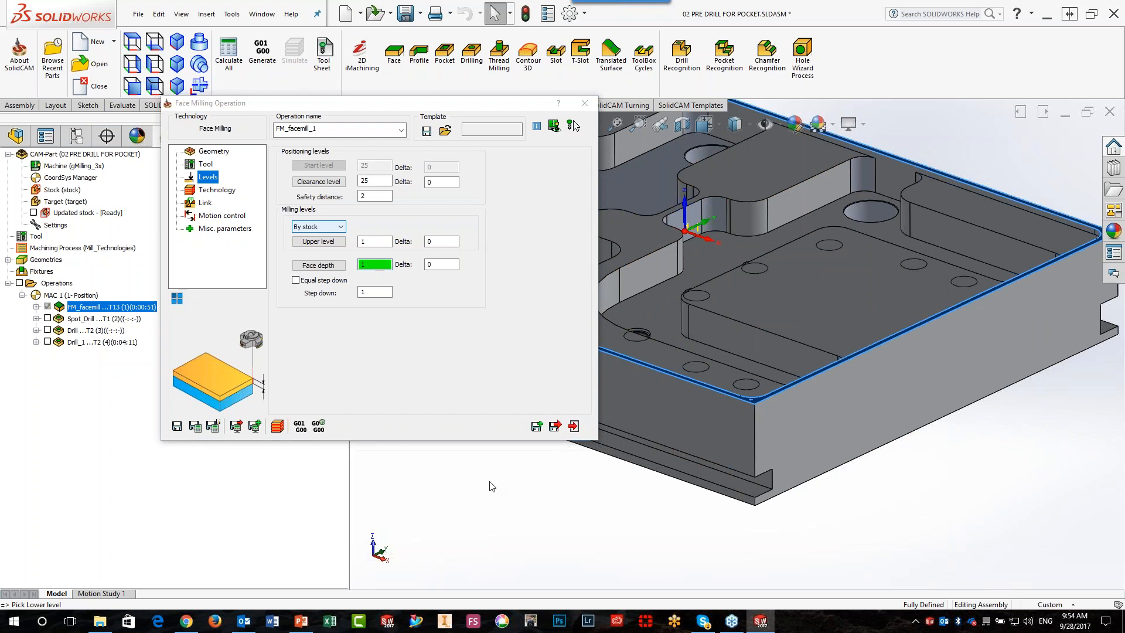
Switch the upper level source to By target and back to By stock to compare the levels
left_click(330, 227)
left_click(316, 243)
left_click(321, 227)
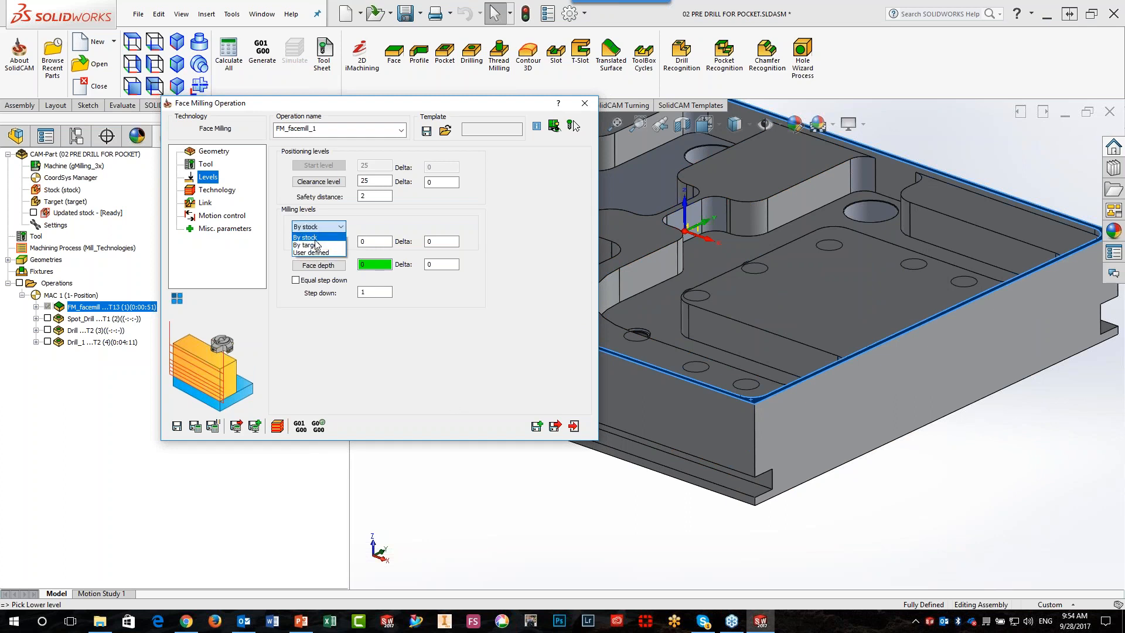
left_click(308, 236)
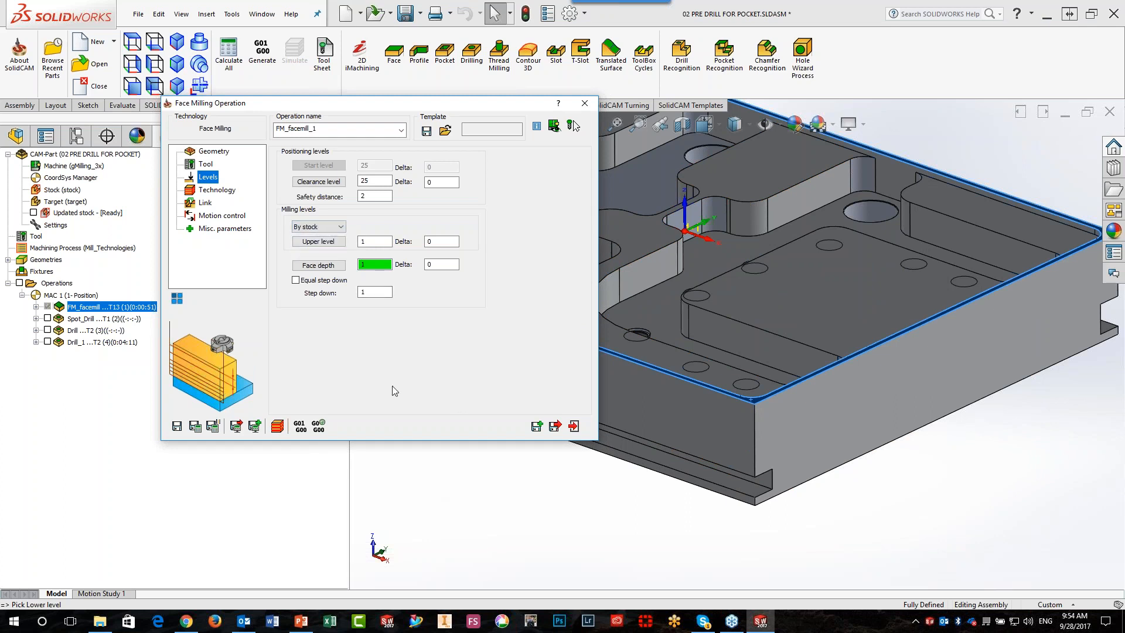
Pick the raised inner face as a user-defined upper level, and switch the upper level source to By target
left_click(381, 239)
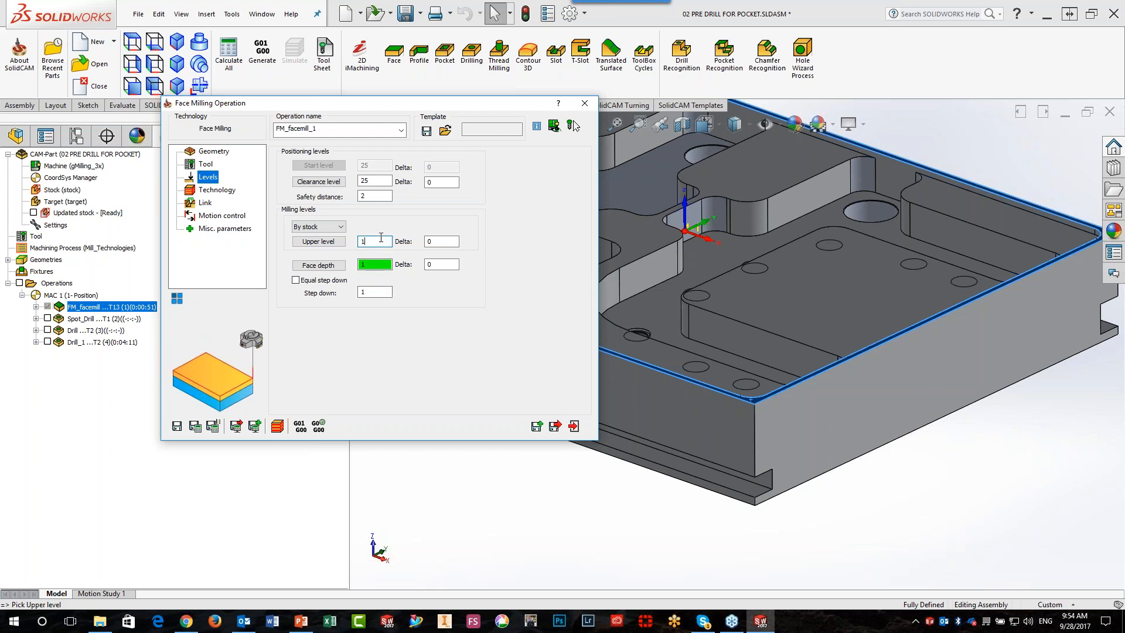
left_click(644, 236)
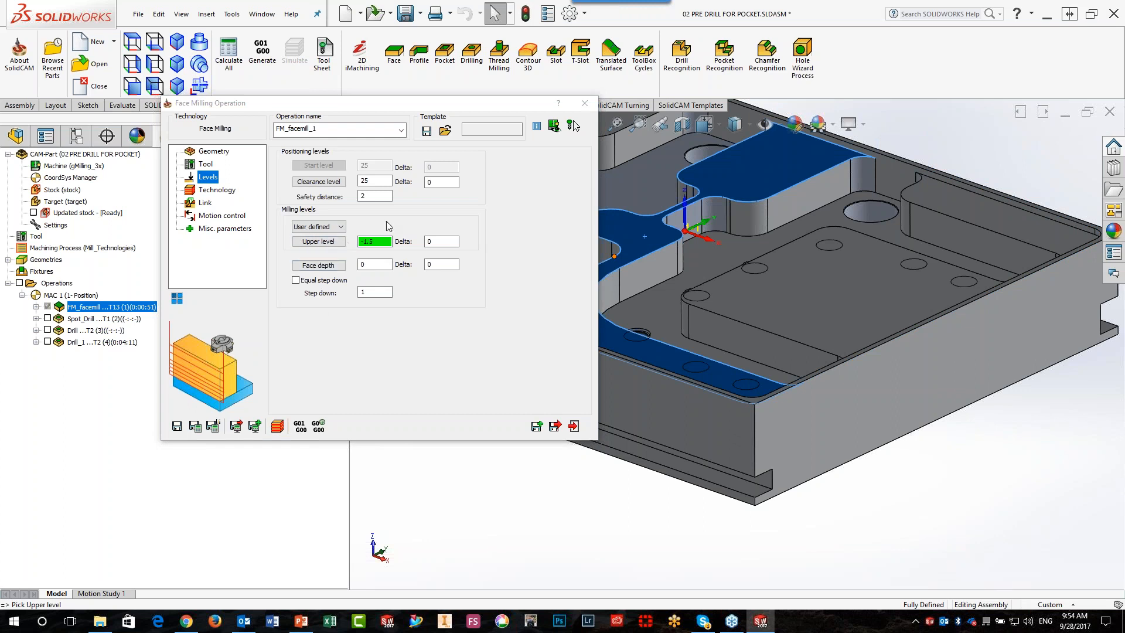
left_click(337, 226)
left_click(331, 245)
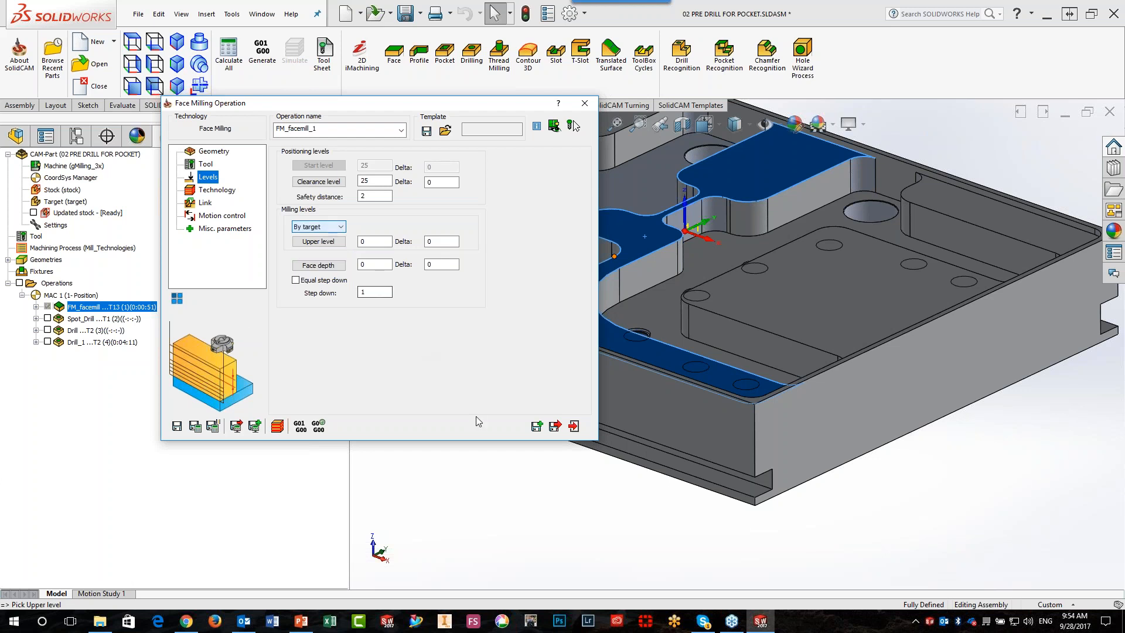
Pick the part's top rim corner as the face depth, and save and calculate the FM_facemill_1 operation
left_click(318, 265)
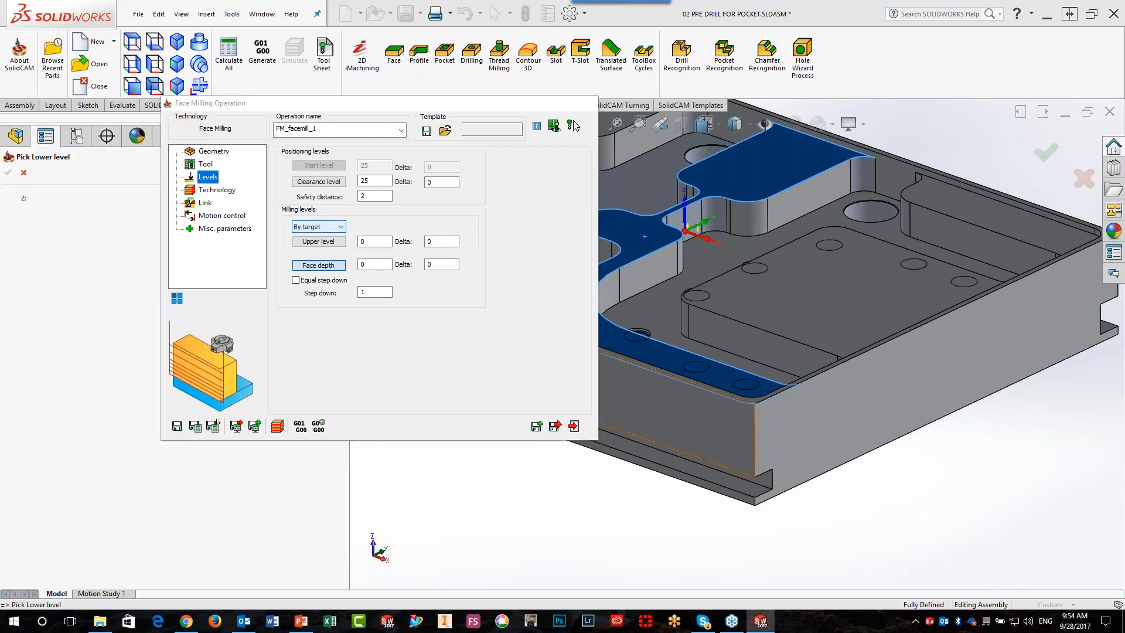
left_click(754, 386)
left_click(8, 173)
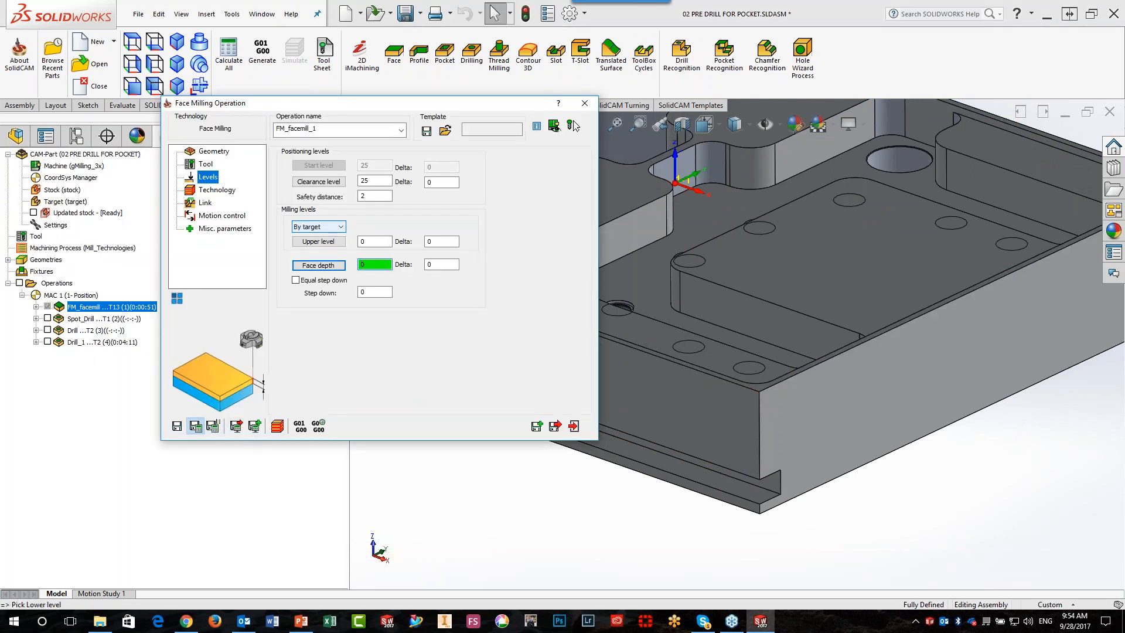
left_click(195, 426)
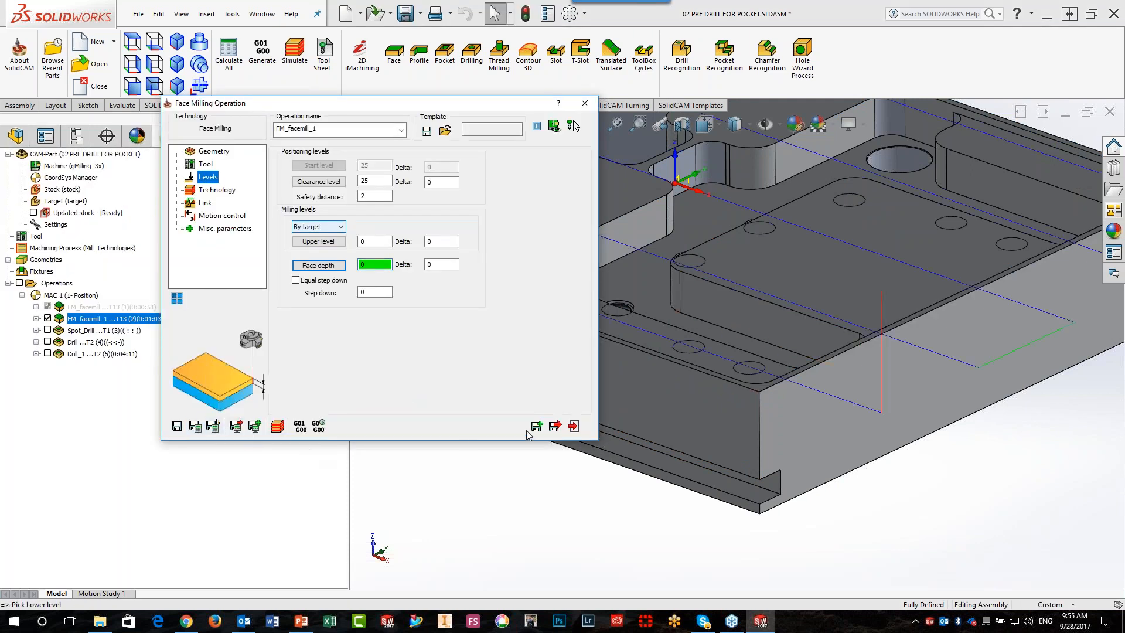
left_click(573, 426)
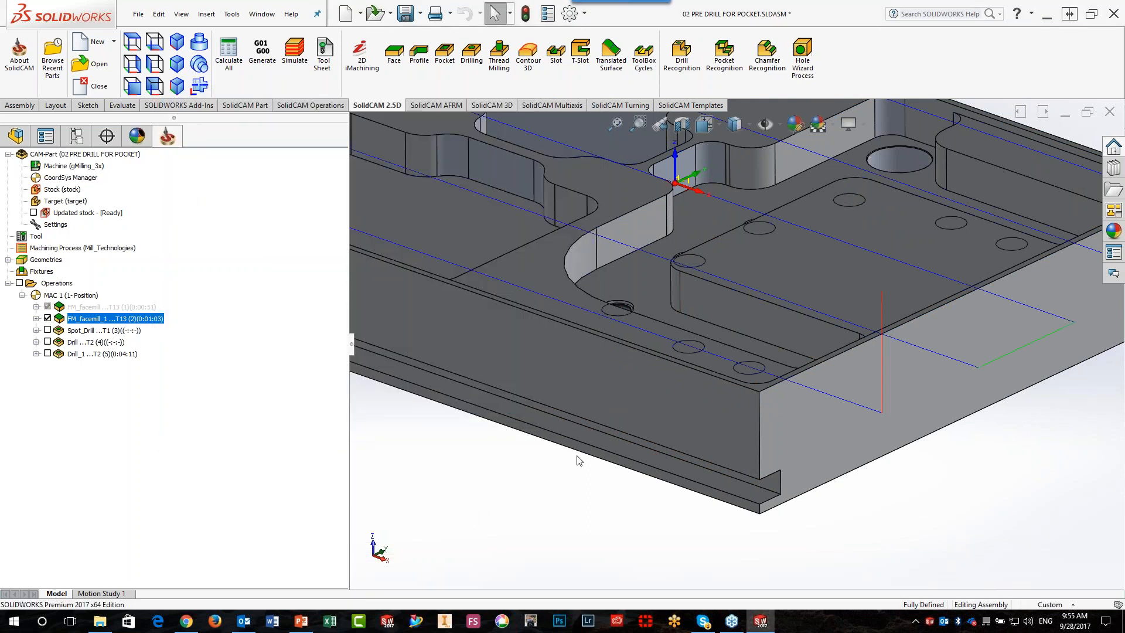
Inspect the FM_facemill_1 toolpath over the whole part, and show and hide the Spot_Drill toolpath
scroll(662, 409, "up", 4)
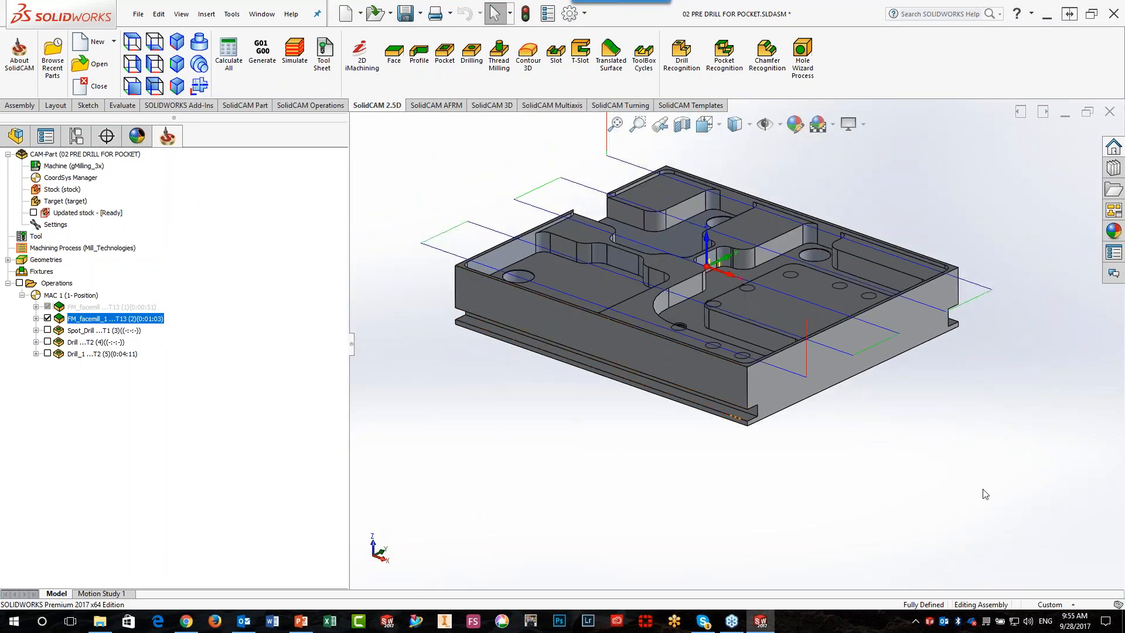
left_click(48, 318)
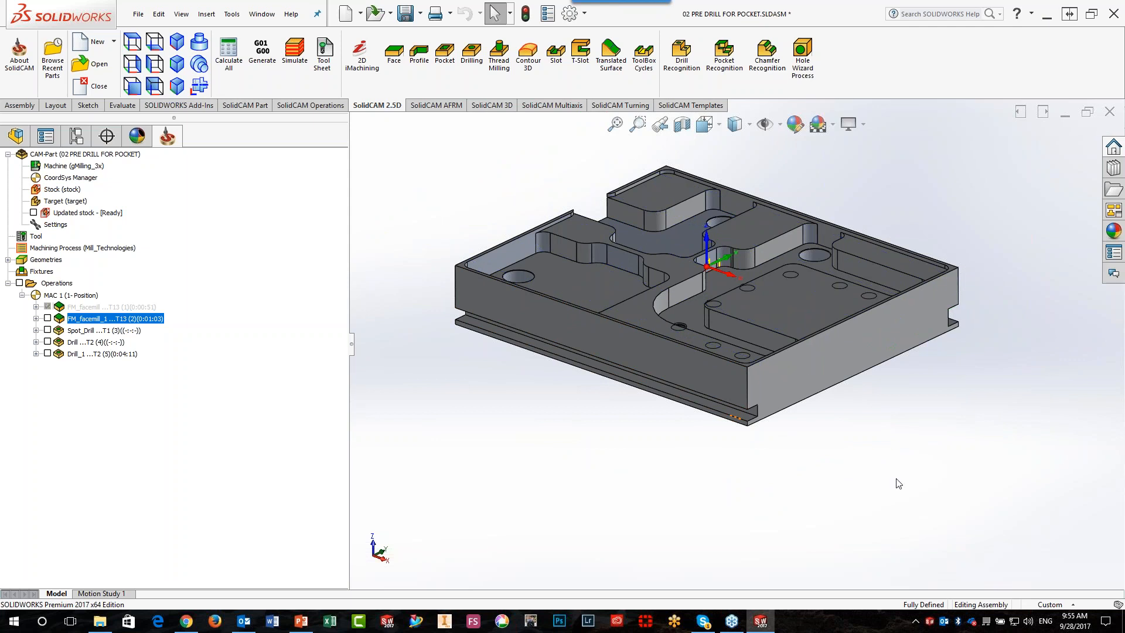
key("alt+Tab")
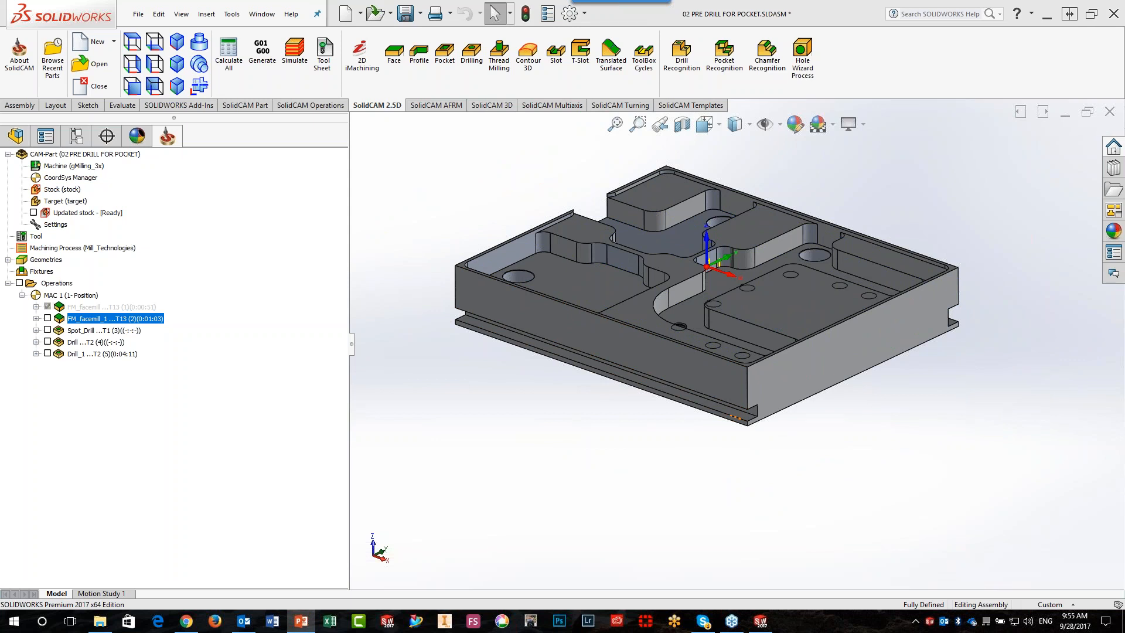
left_click(59, 283)
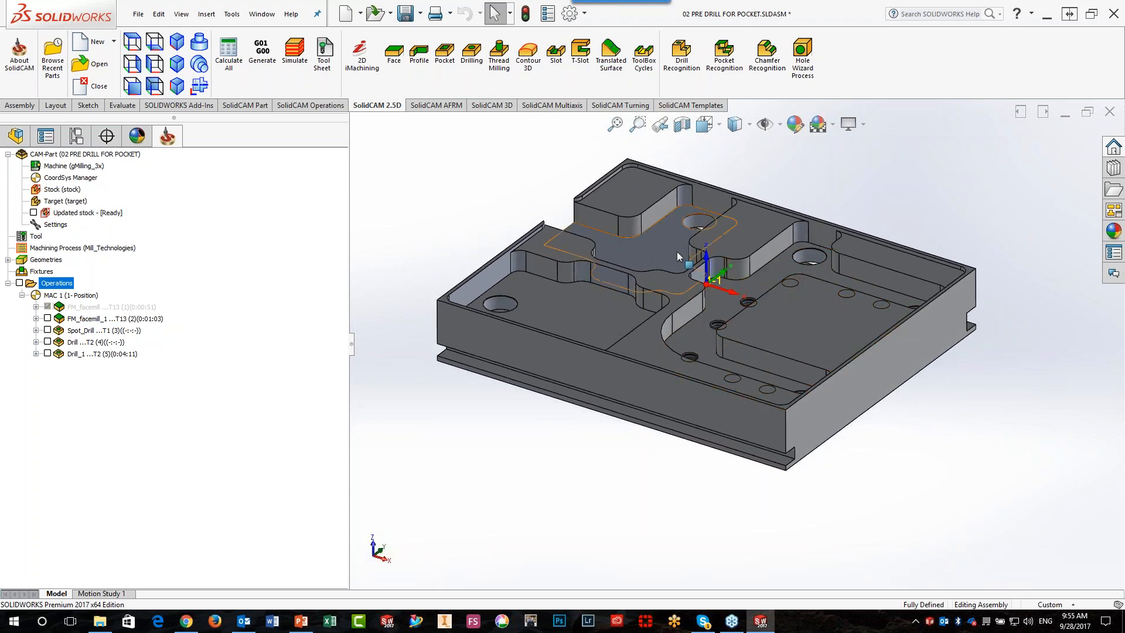
left_click(47, 331)
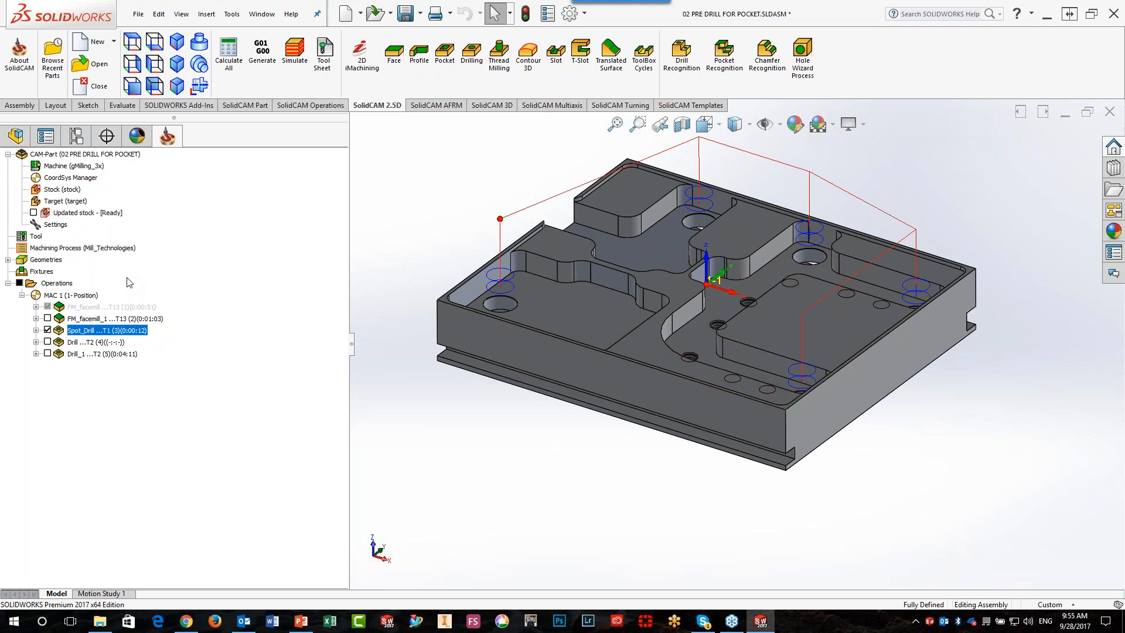
left_click(48, 330)
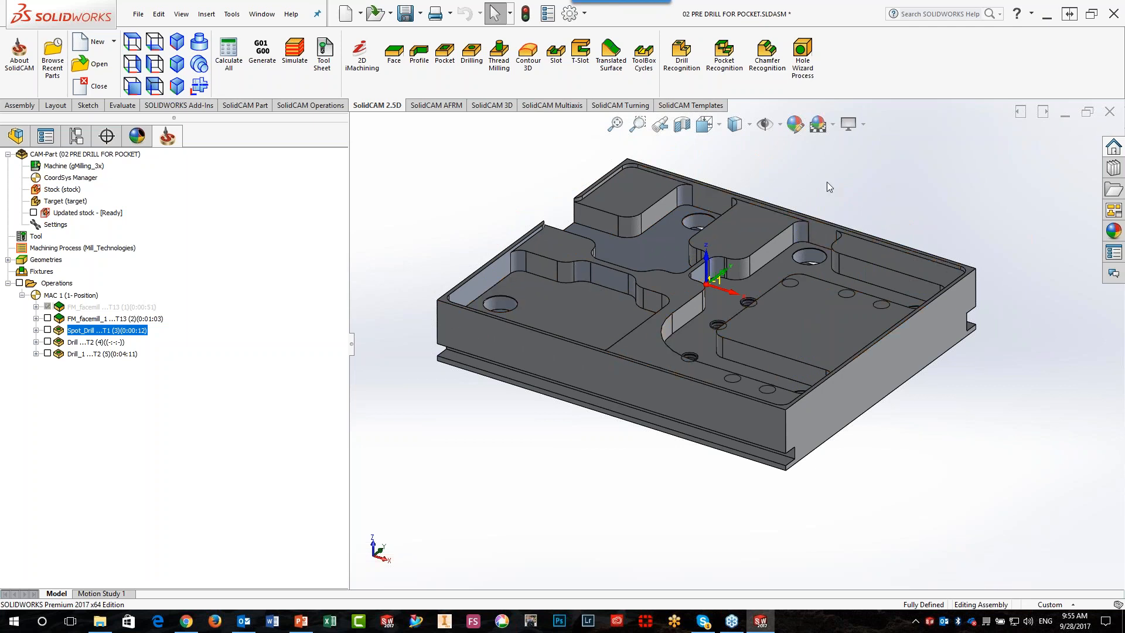
Add a Pocket operation with new geometry contour4, selecting the three pocket floor faces with Smart Face
left_click(452, 60)
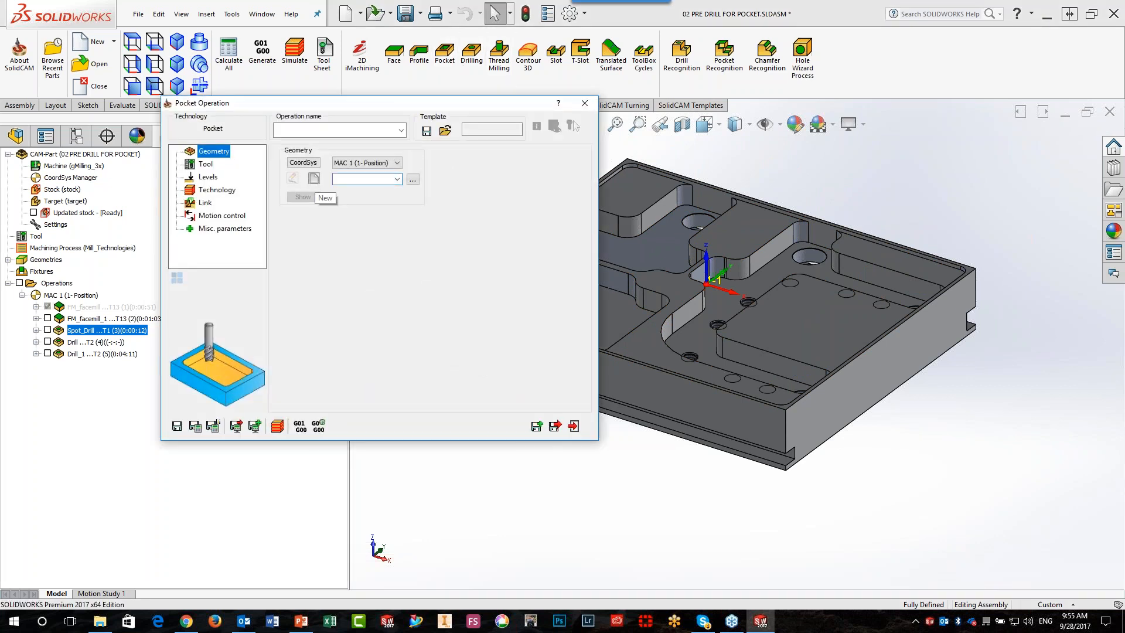
left_click(314, 178)
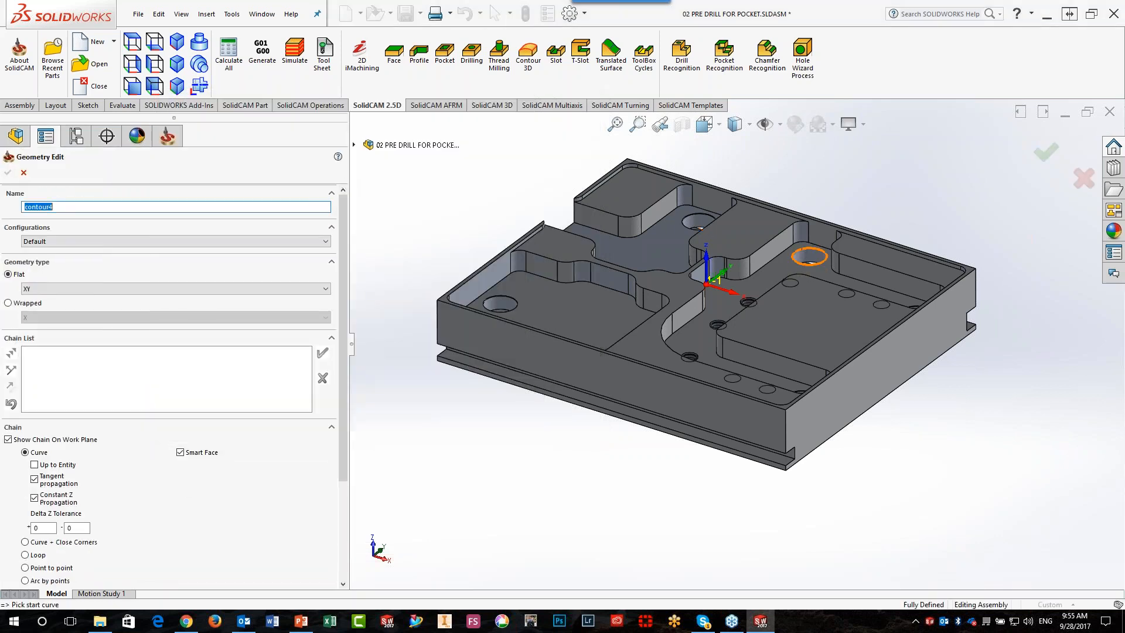
left_click(785, 274)
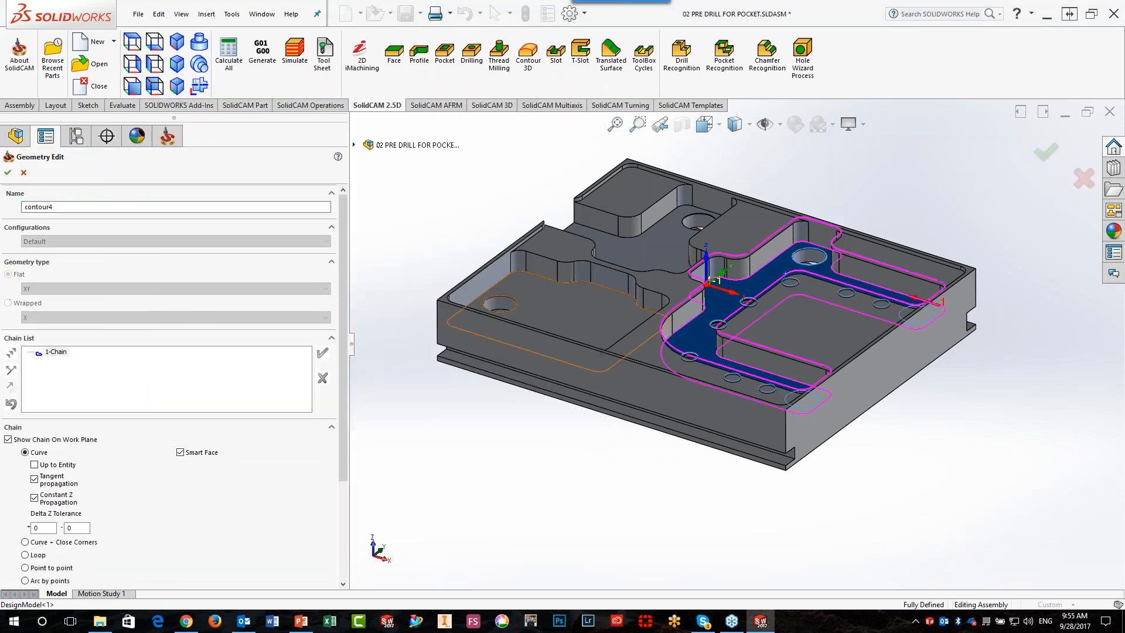
left_click(539, 296)
left_click(652, 248)
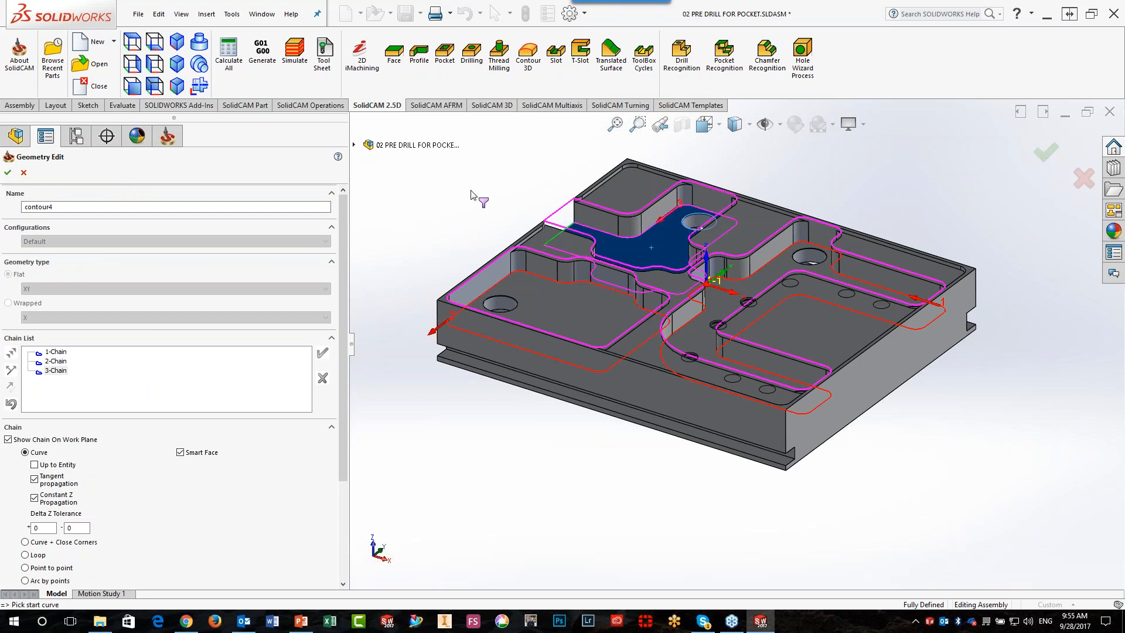
left_click(8, 172)
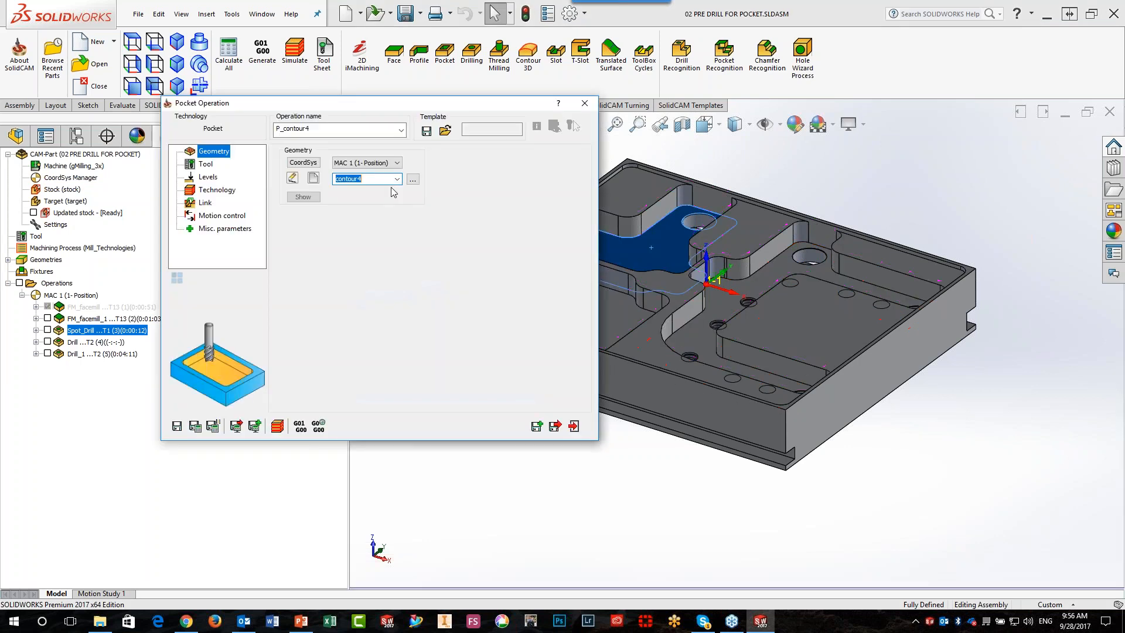
Assign tool 3, the 8 mm end mill, to the pocket operation
left_click(205, 165)
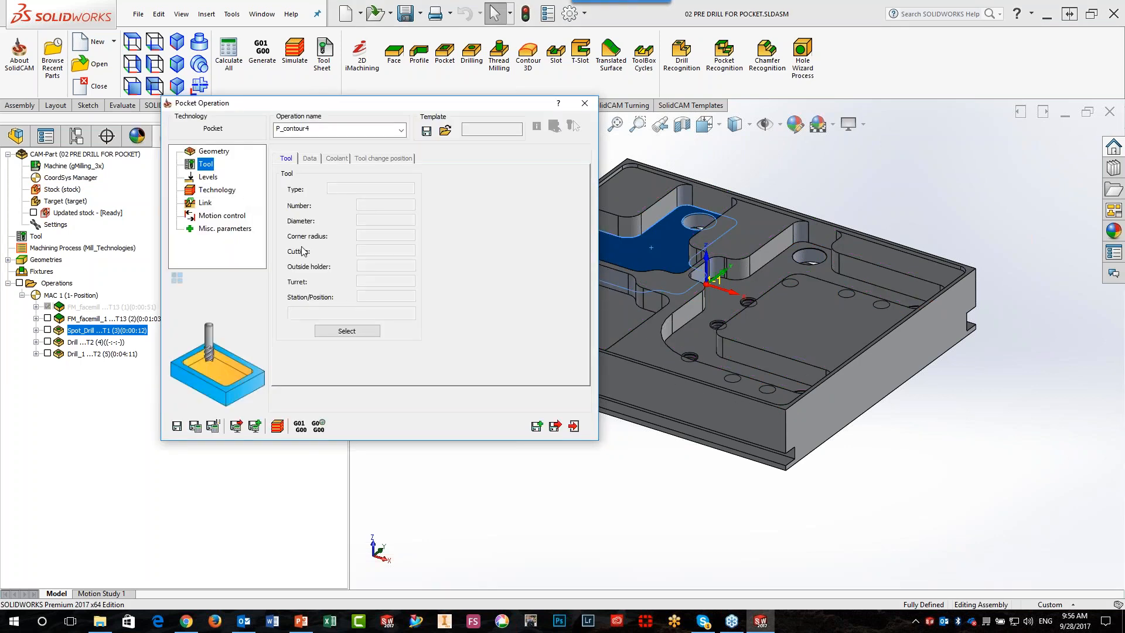
left_click(344, 332)
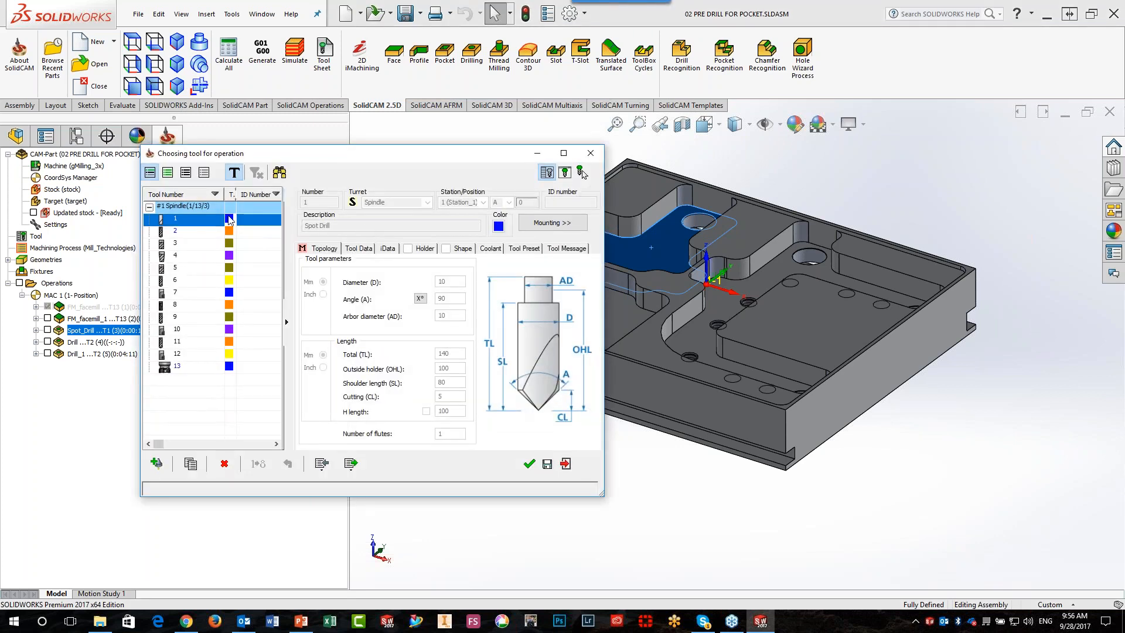
left_click(210, 242)
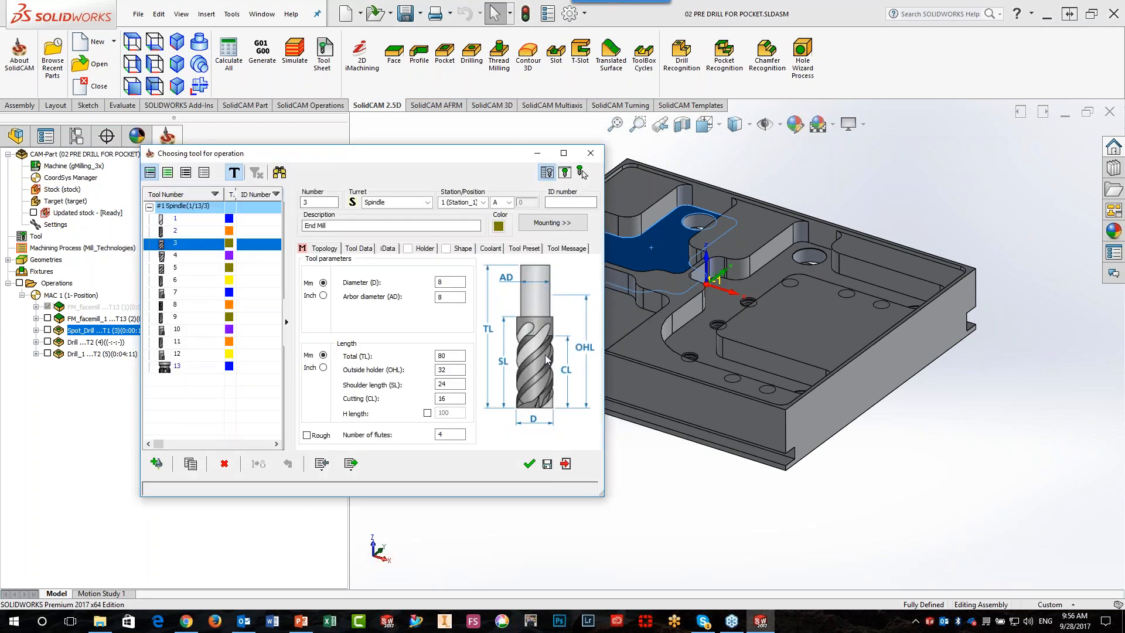
left_click(528, 463)
Set the pocket depth to 10 by picking the blue-highlighted pocket's floor on the model
left_click(208, 177)
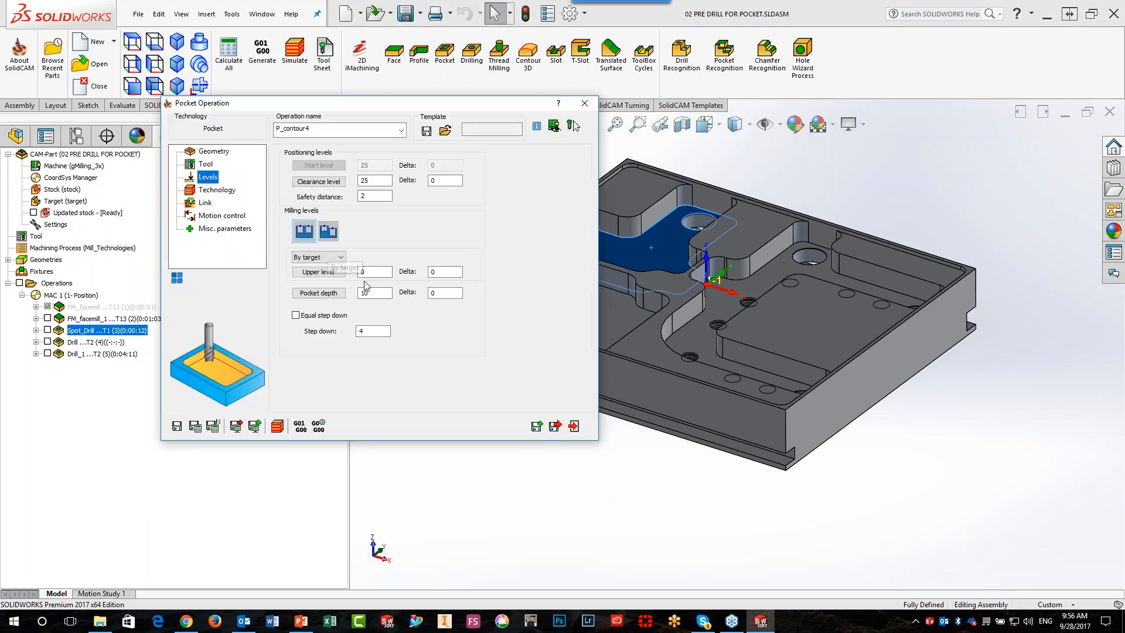
left_click(369, 292)
left_click(668, 260)
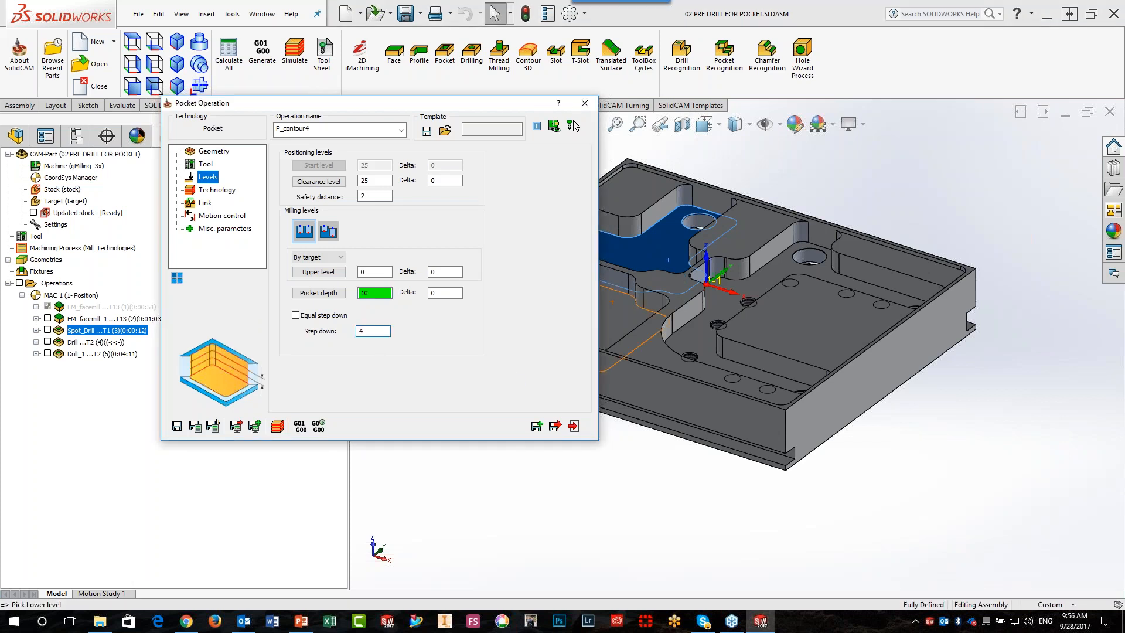
type("10")
Set the pocket operation's ramping to Vertical, viewing the part from above
left_click(231, 191)
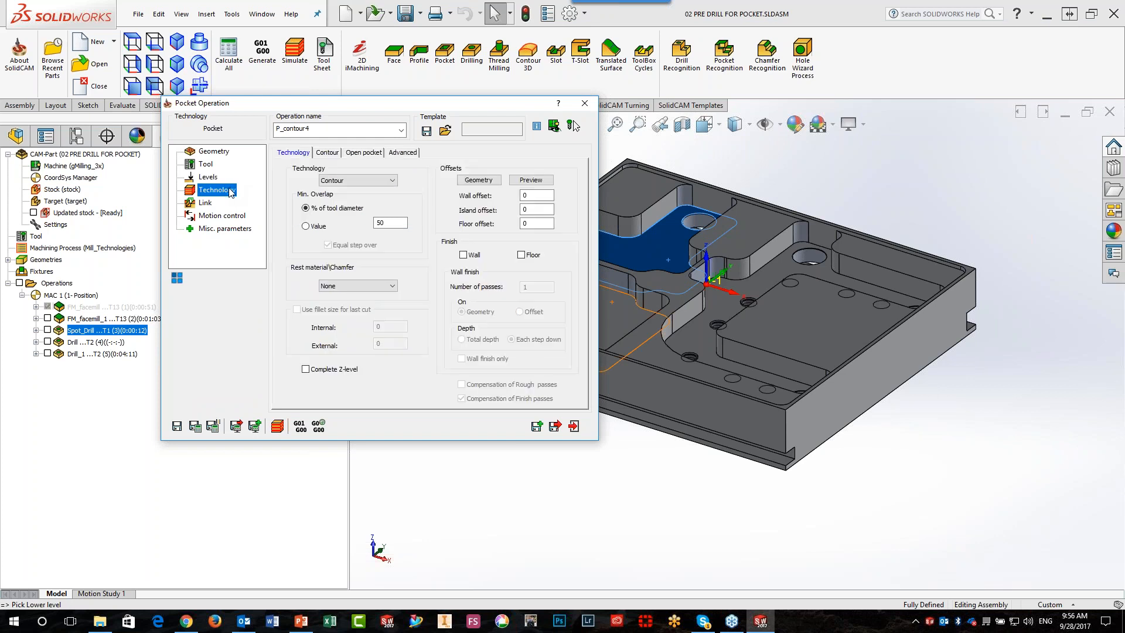
left_click(208, 205)
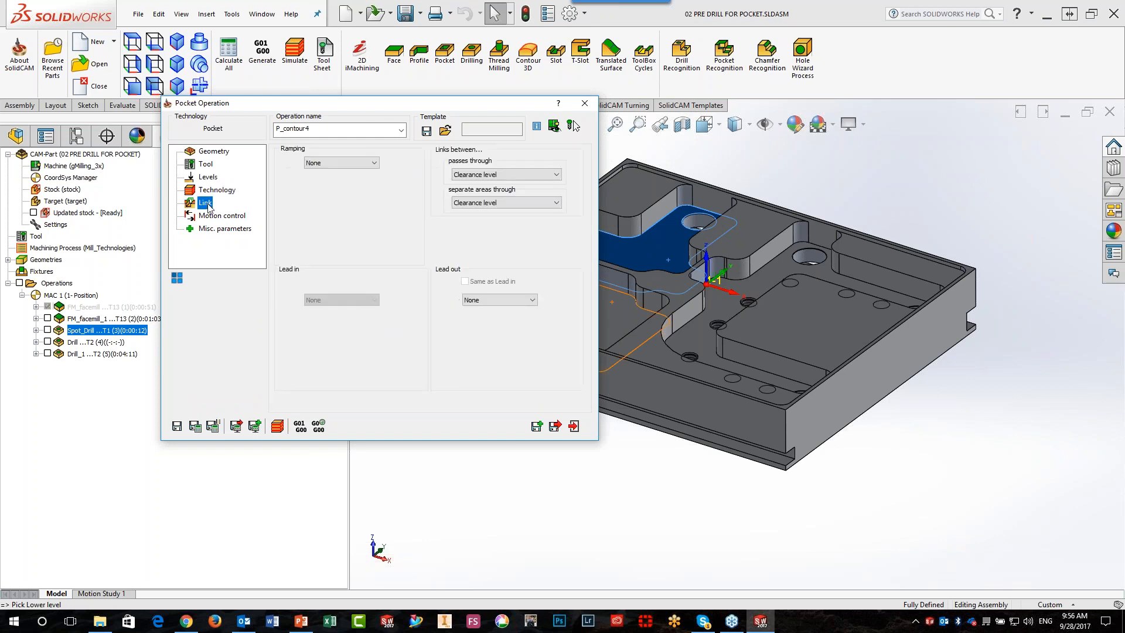
left_click(137, 43)
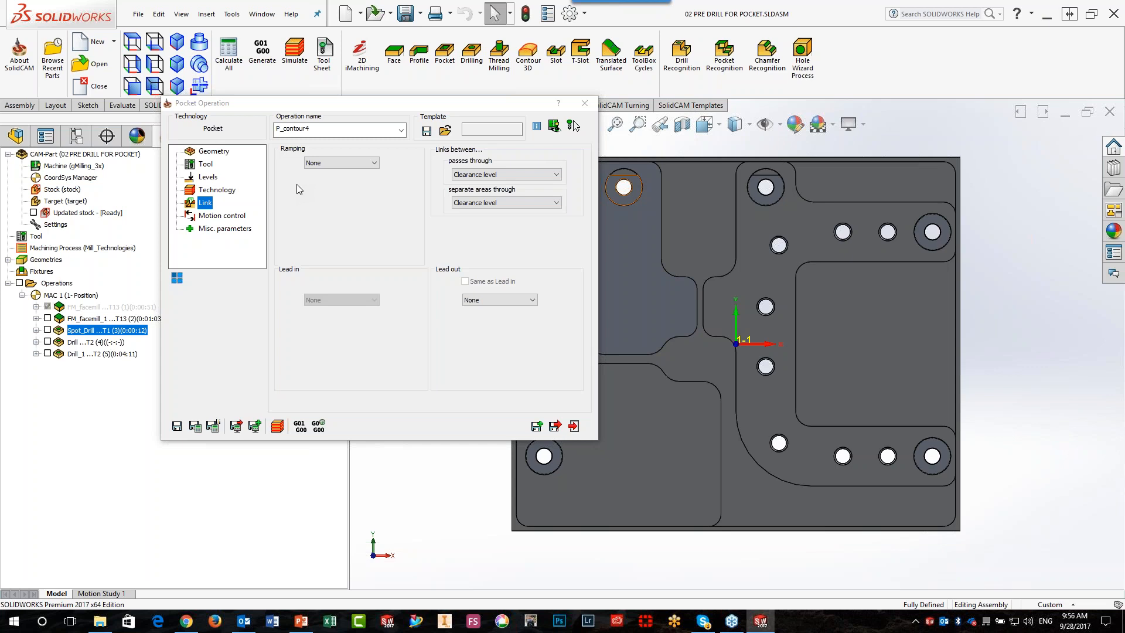
left_click(339, 166)
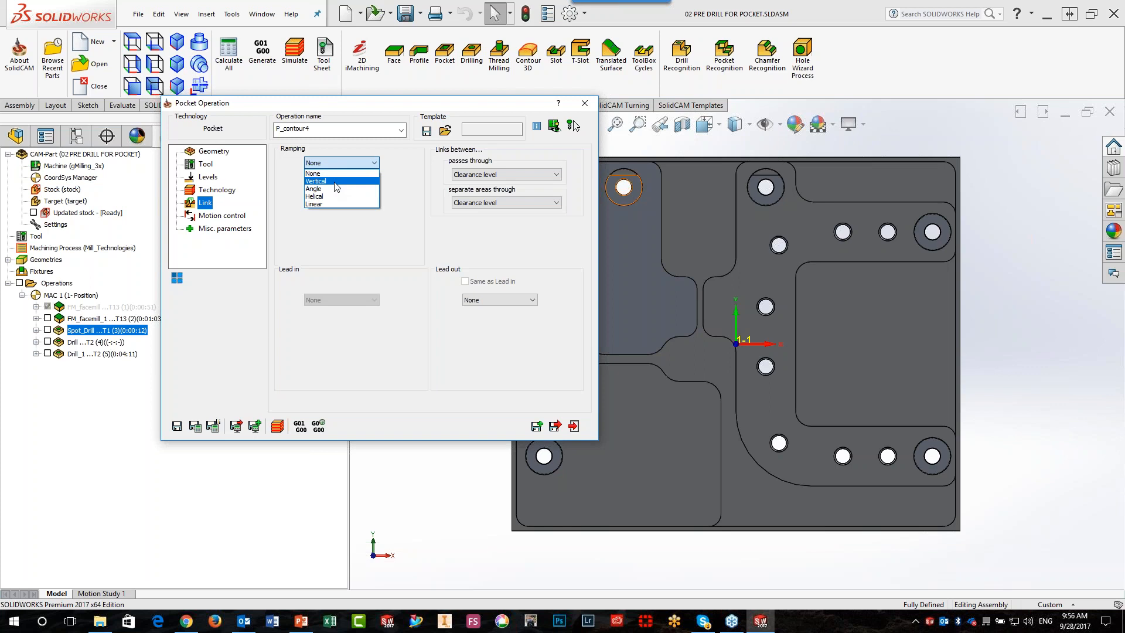
left_click(337, 182)
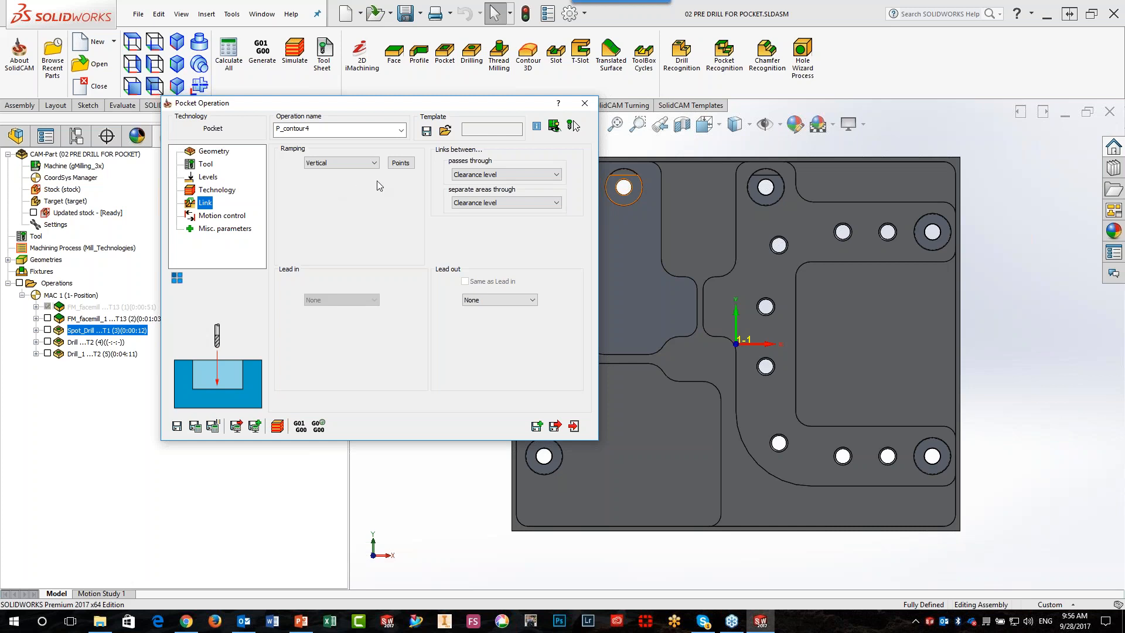
Define the ramping points from the Spot_Drill pre-drill operation and apply them to all chains
left_click(402, 162)
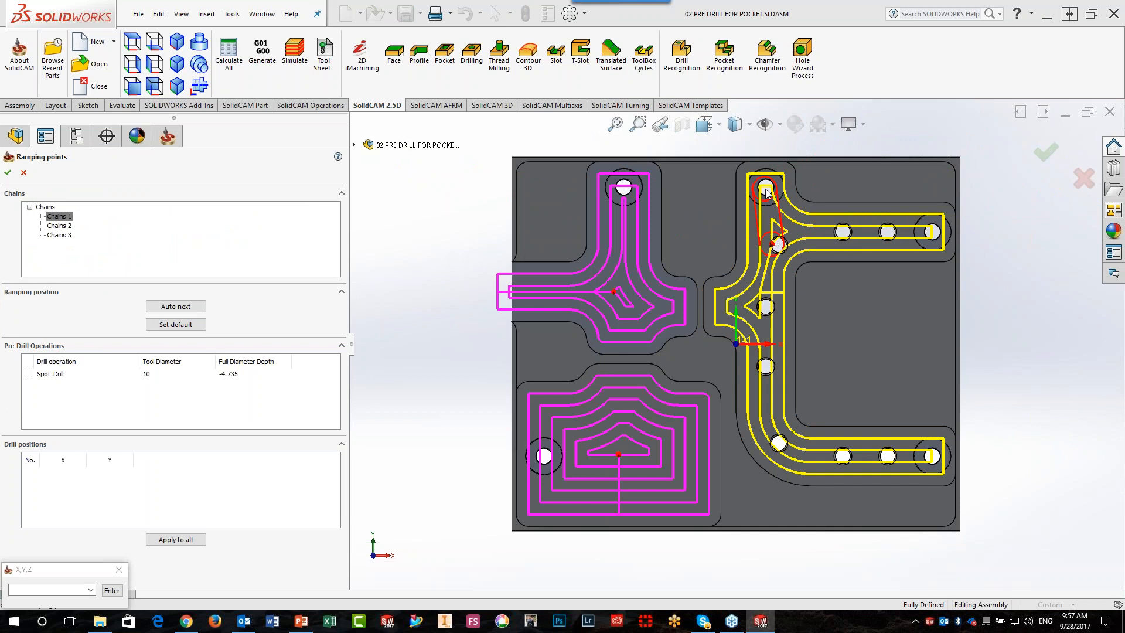
scroll(766, 193, "down", 2)
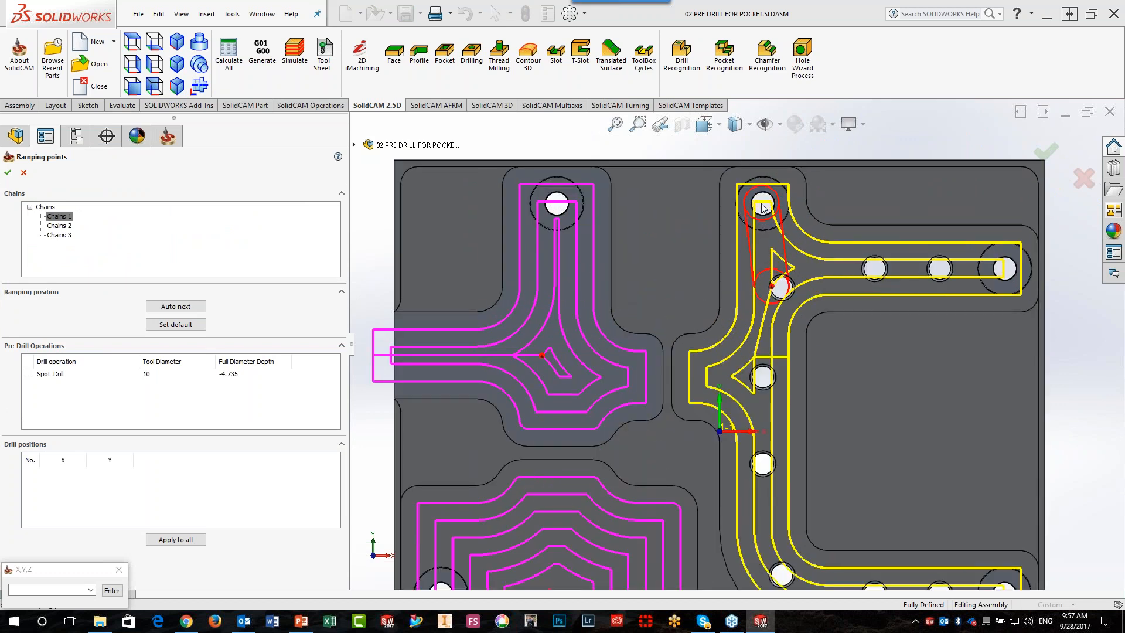
scroll(762, 207, "up", 3)
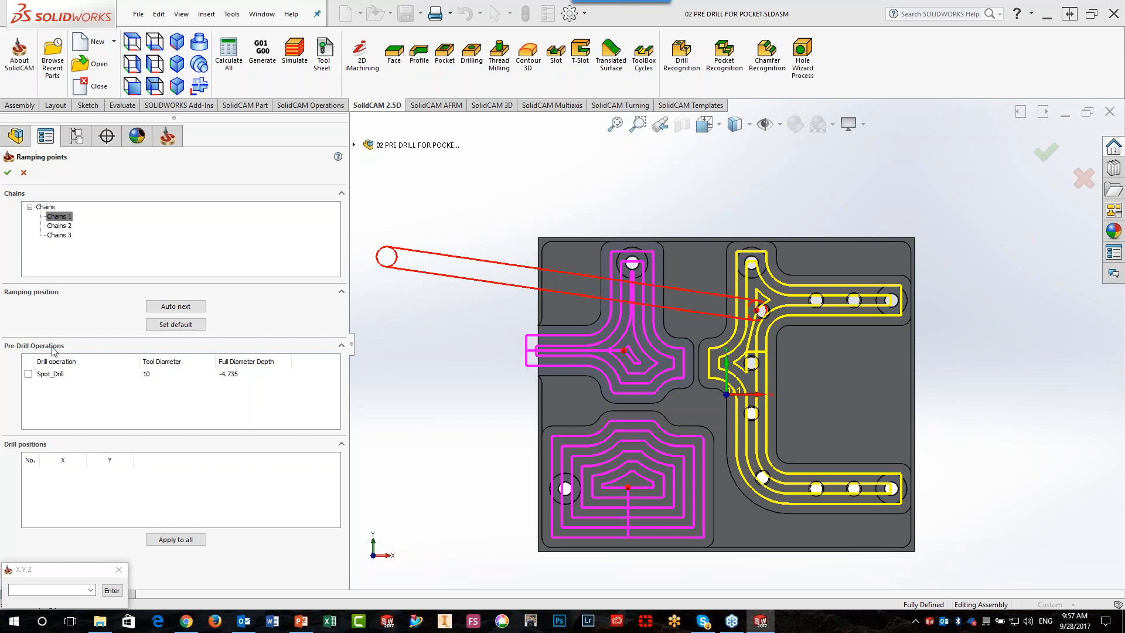
left_click(29, 373)
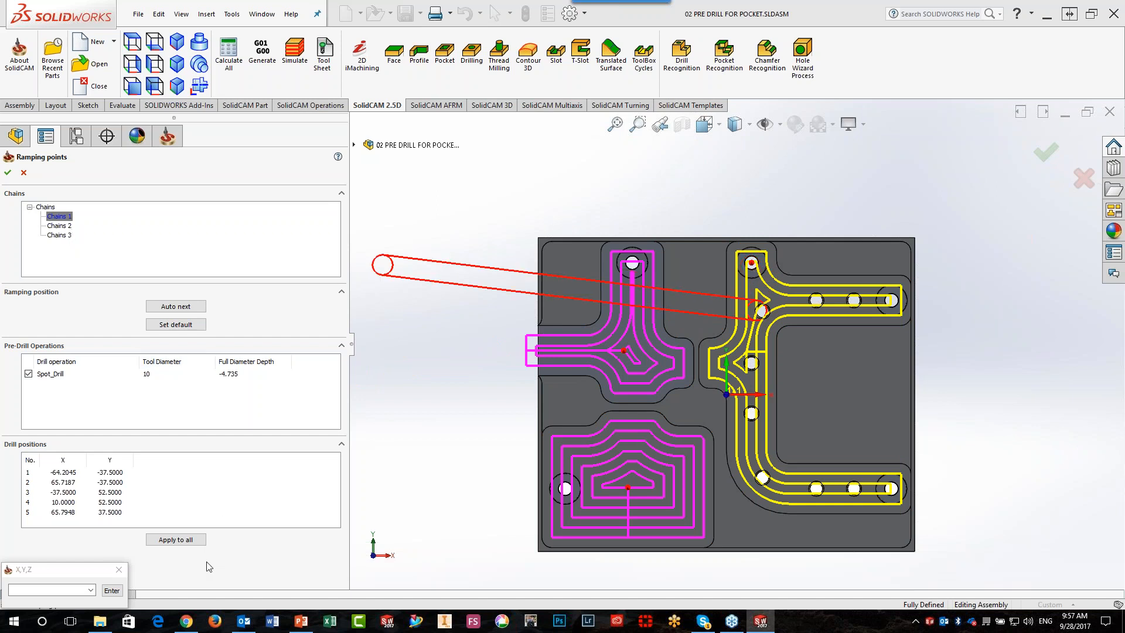
left_click(192, 544)
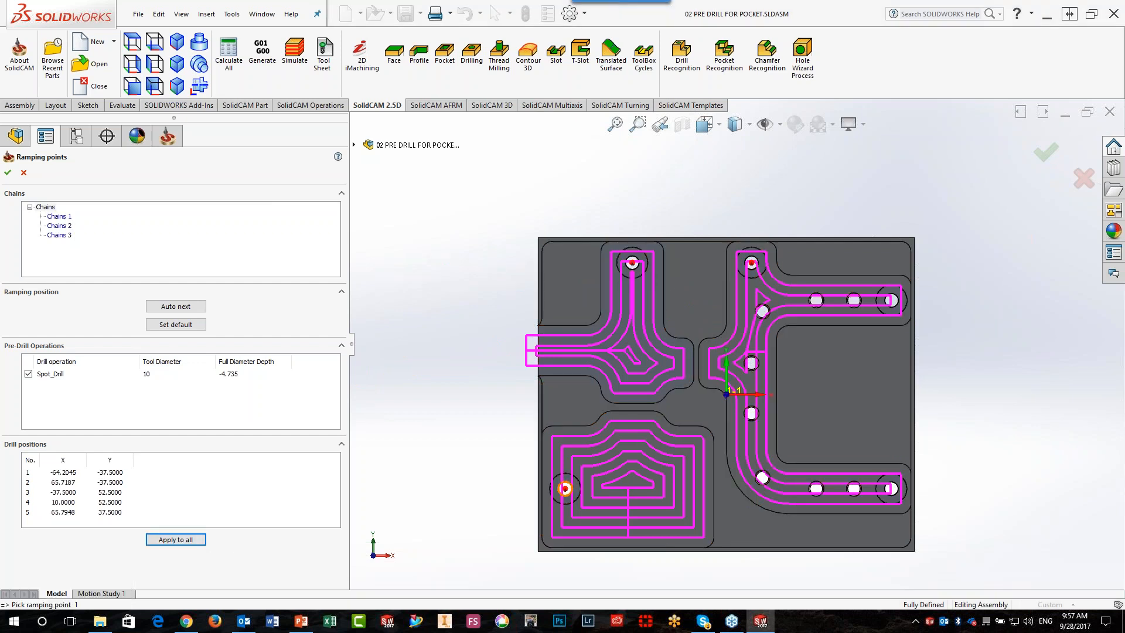
left_click(8, 172)
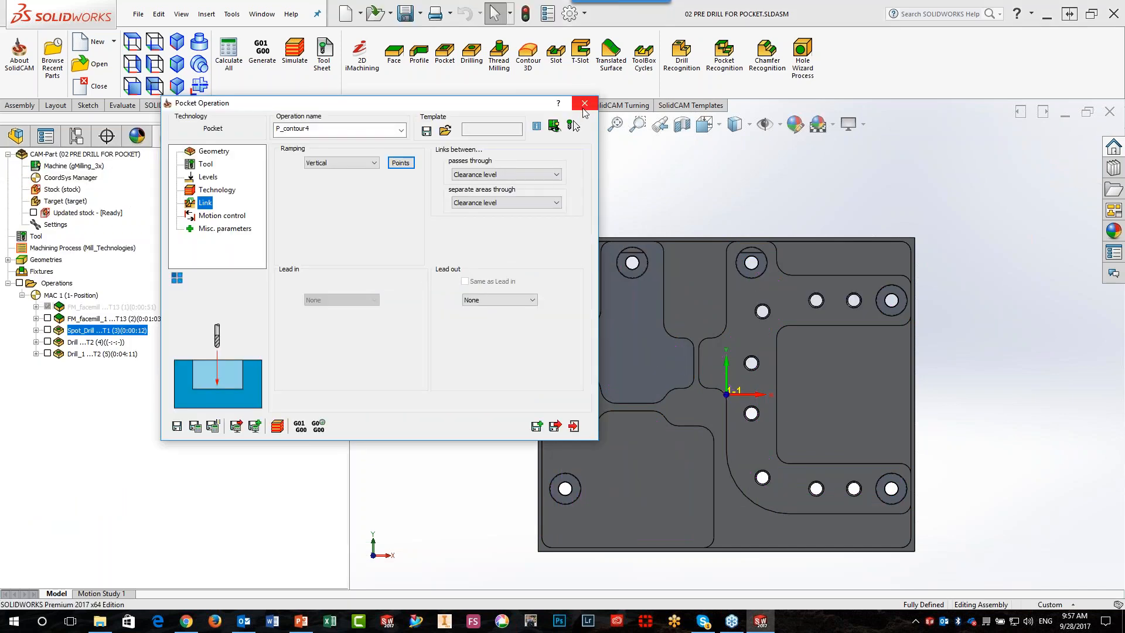
Close the pocket operation without saving it or the geometry contour4
left_click(584, 104)
left_click(451, 205)
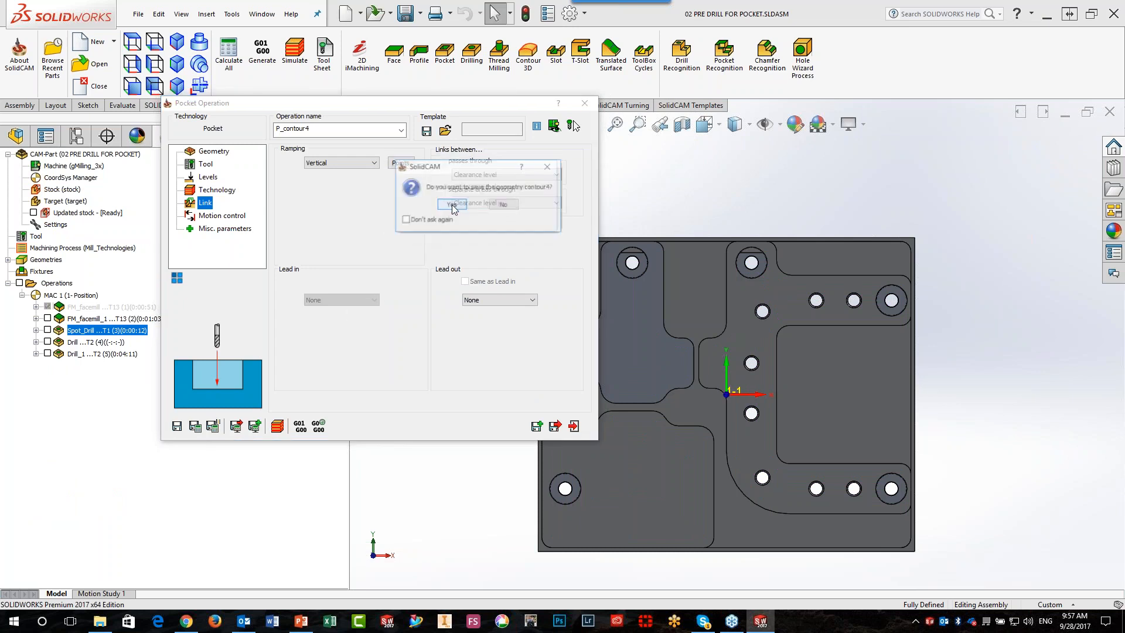
left_click(504, 204)
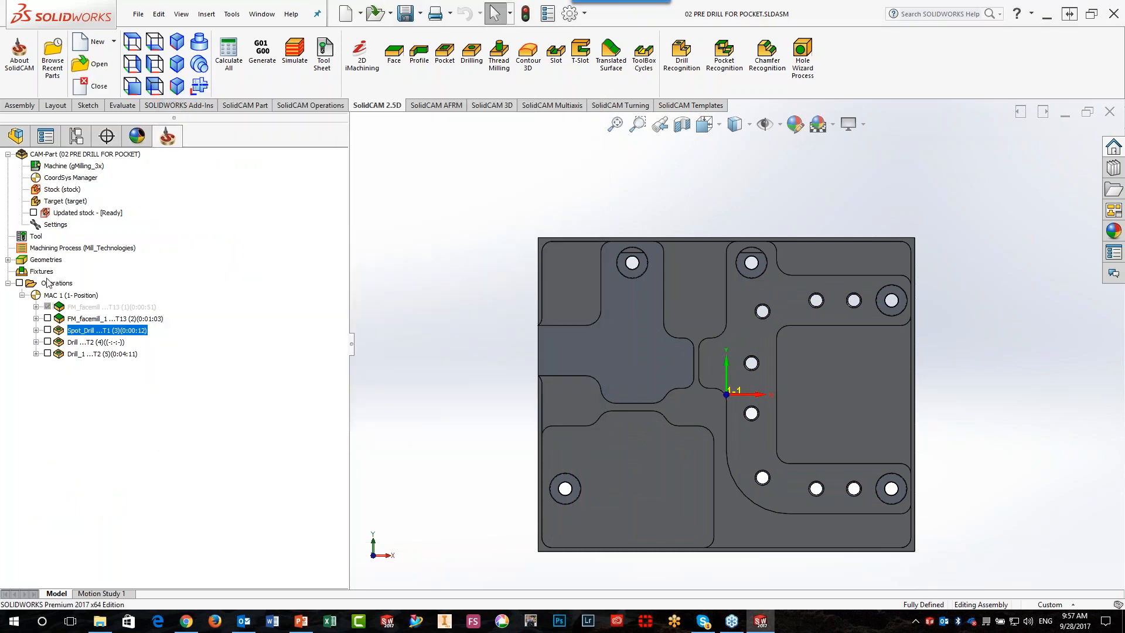
Create a pocket operation with Smart Face geometry contour4 from the floors of the long branched pocket and the neighbouring blue-highlighted pocket
left_click(49, 283)
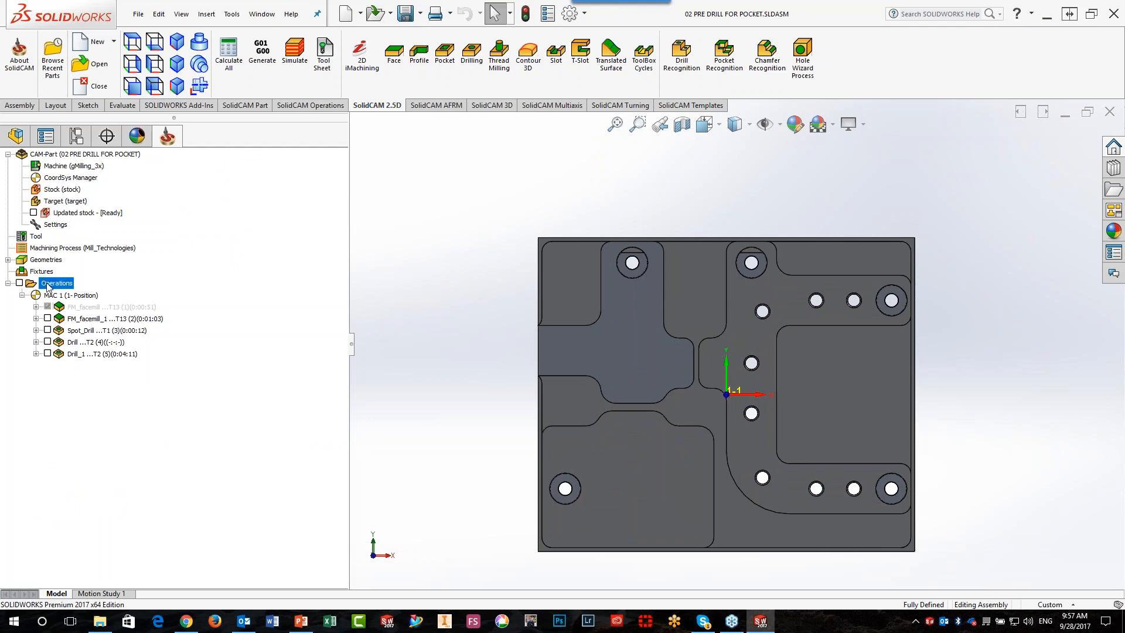
left_click(445, 72)
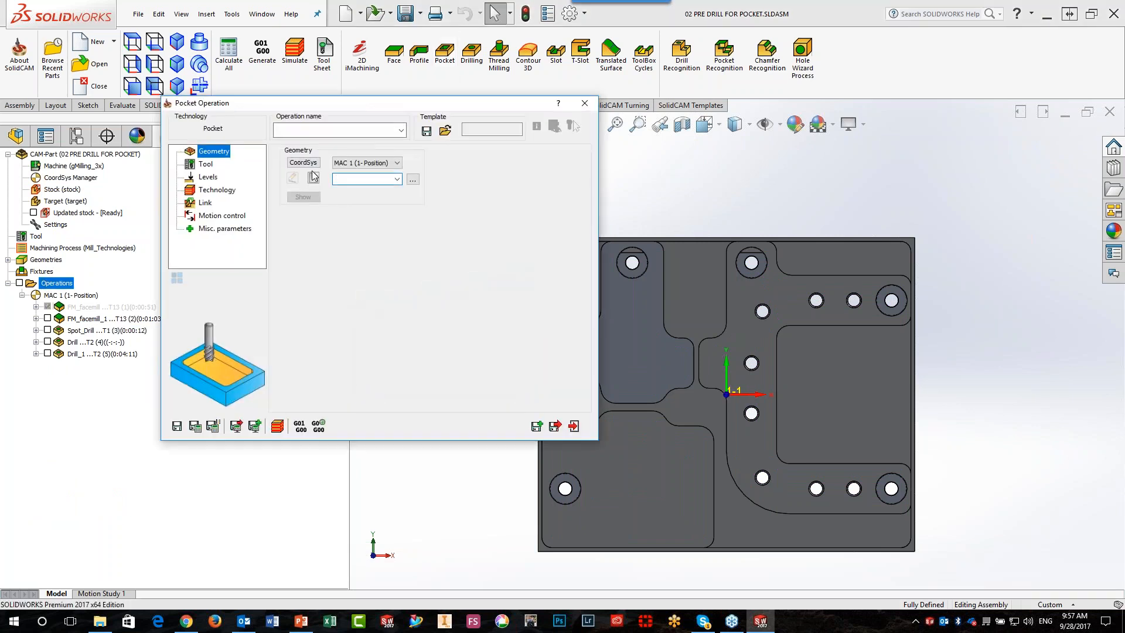
left_click(314, 178)
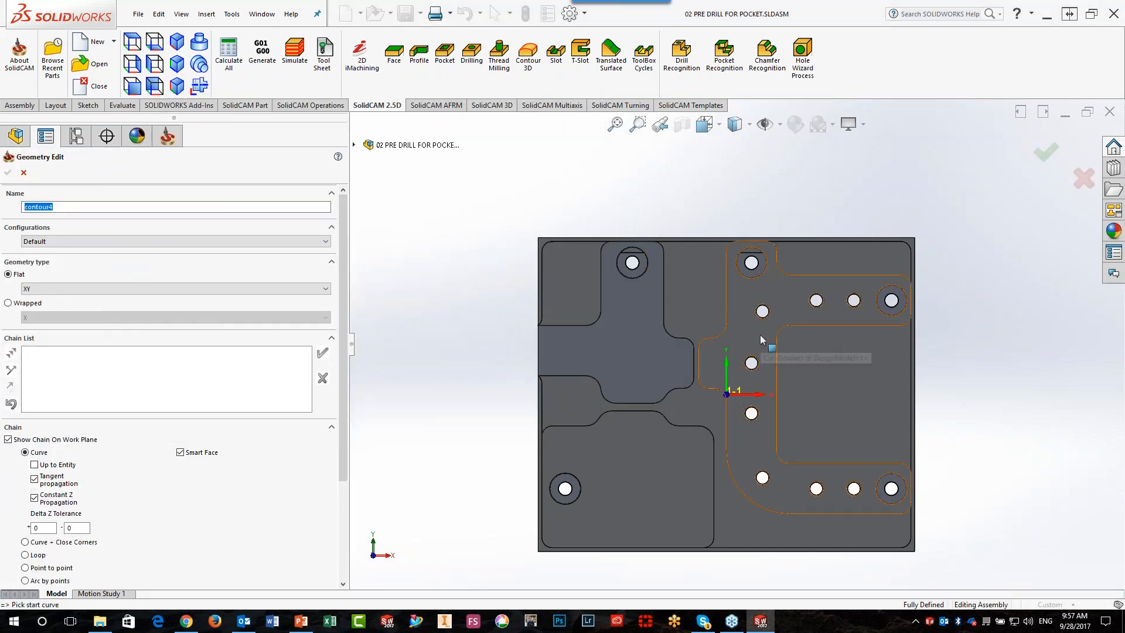
left_click(761, 336)
left_click(658, 358)
left_click(7, 172)
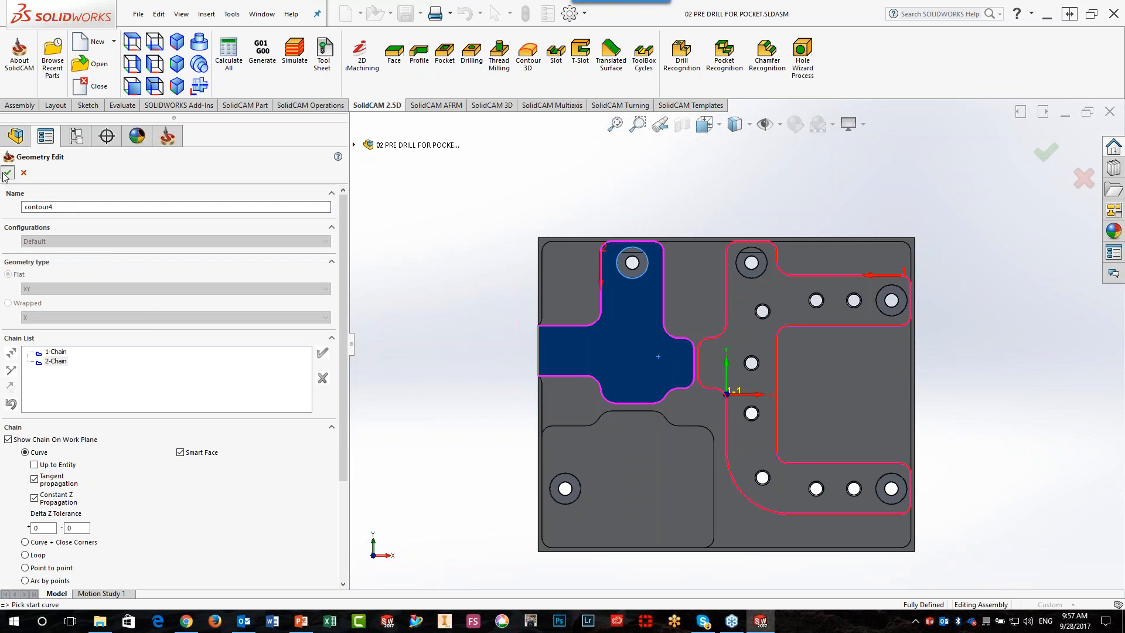
Assign tool 3, the 8 mm end mill, to the pocket operation
left_click(207, 164)
left_click(344, 331)
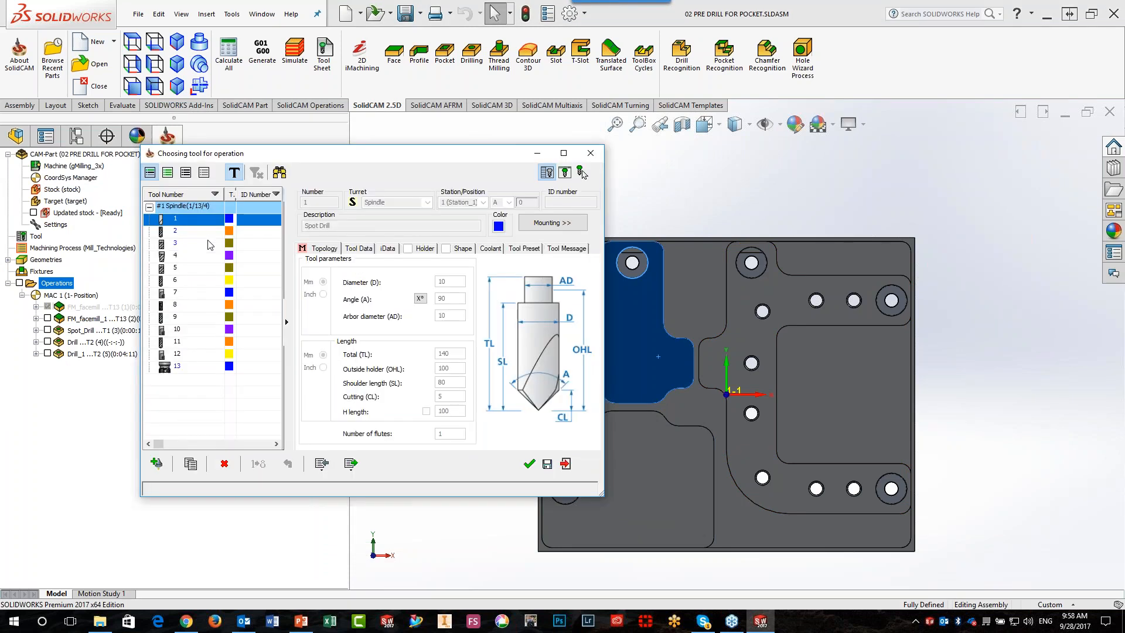
left_click(209, 243)
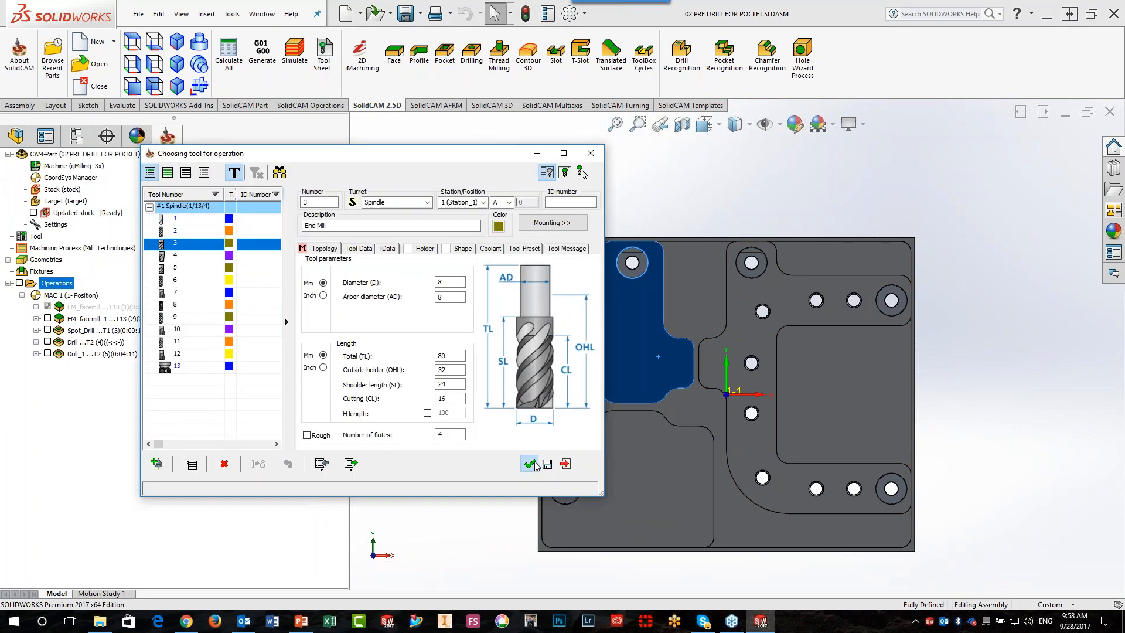
left_click(530, 464)
Set the ramping to Vertical, apply all pre-drill operations' positions as ramping points to both chains, and calculate the pocket operation
left_click(205, 203)
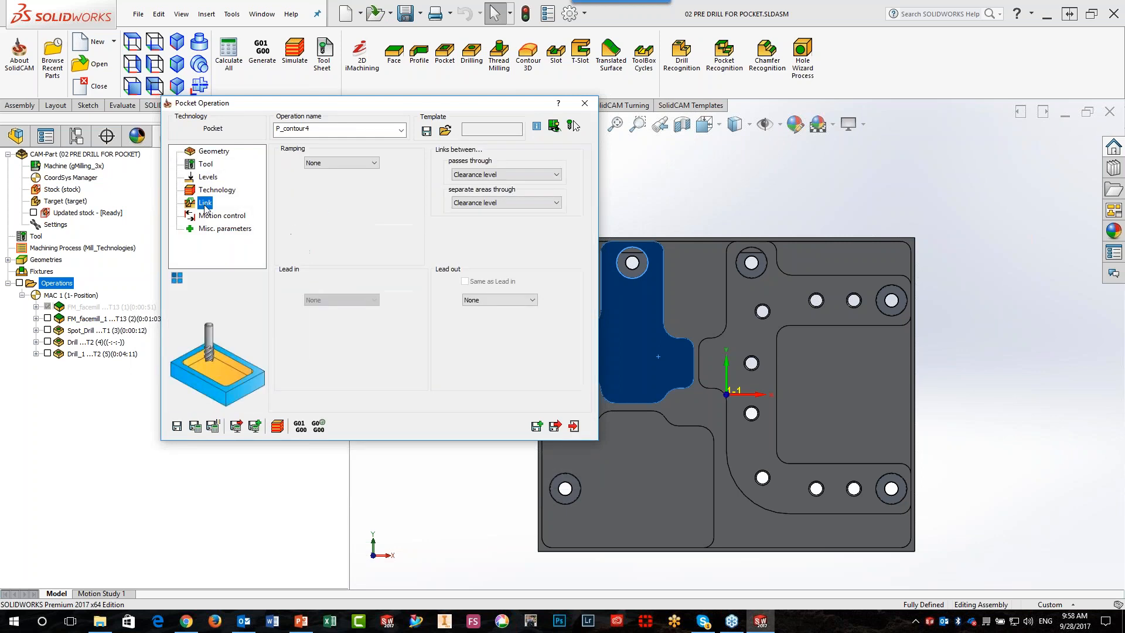
left_click(321, 163)
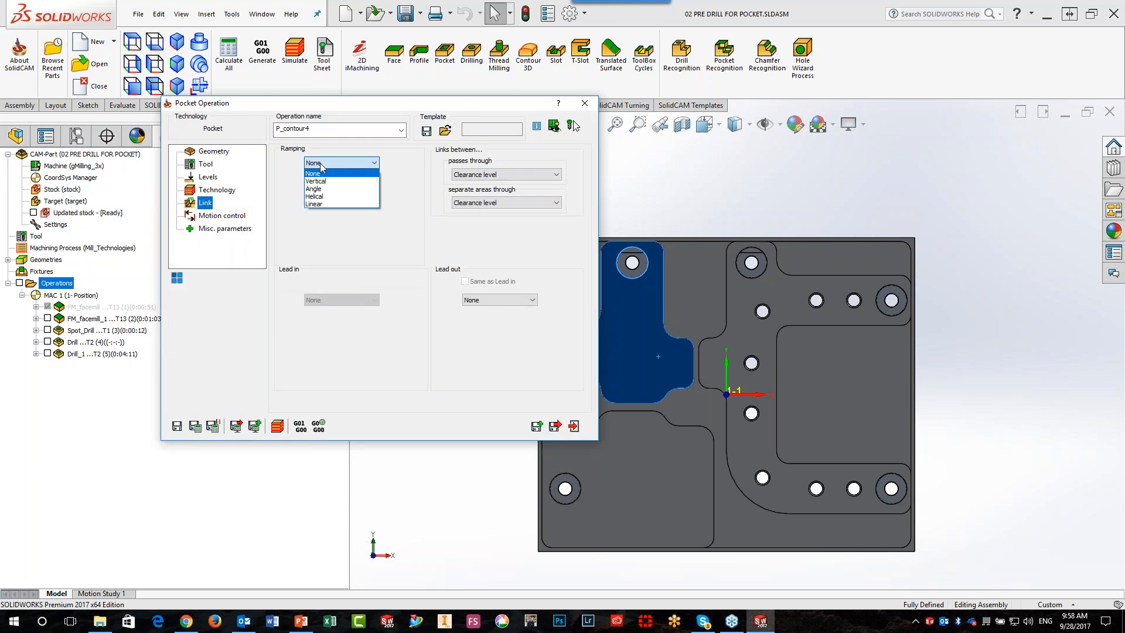
left_click(323, 181)
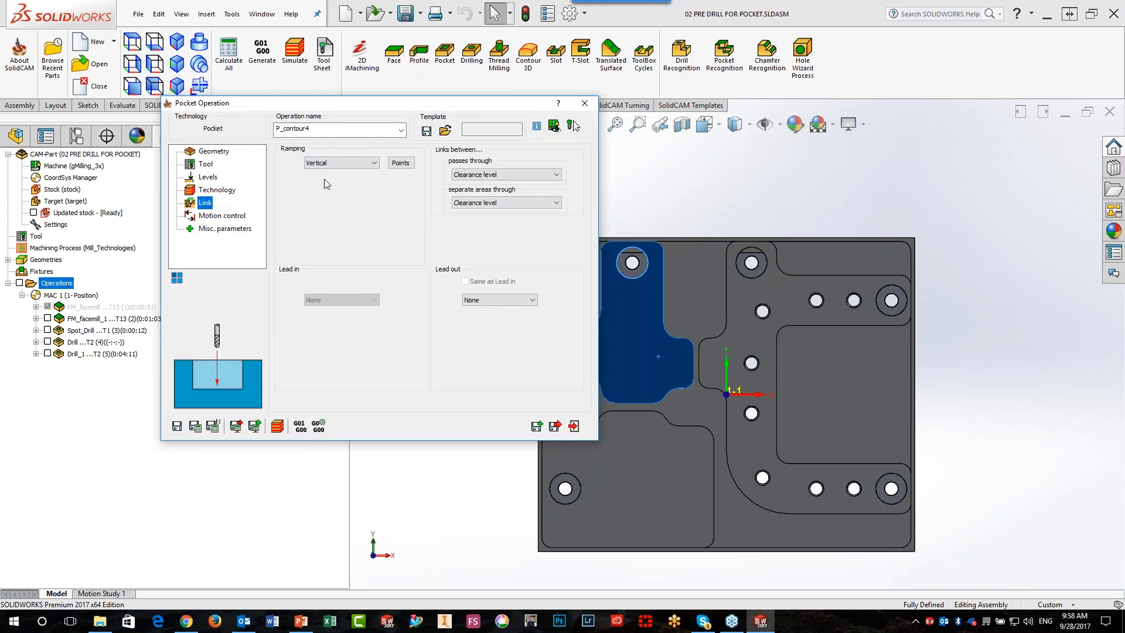
left_click(405, 164)
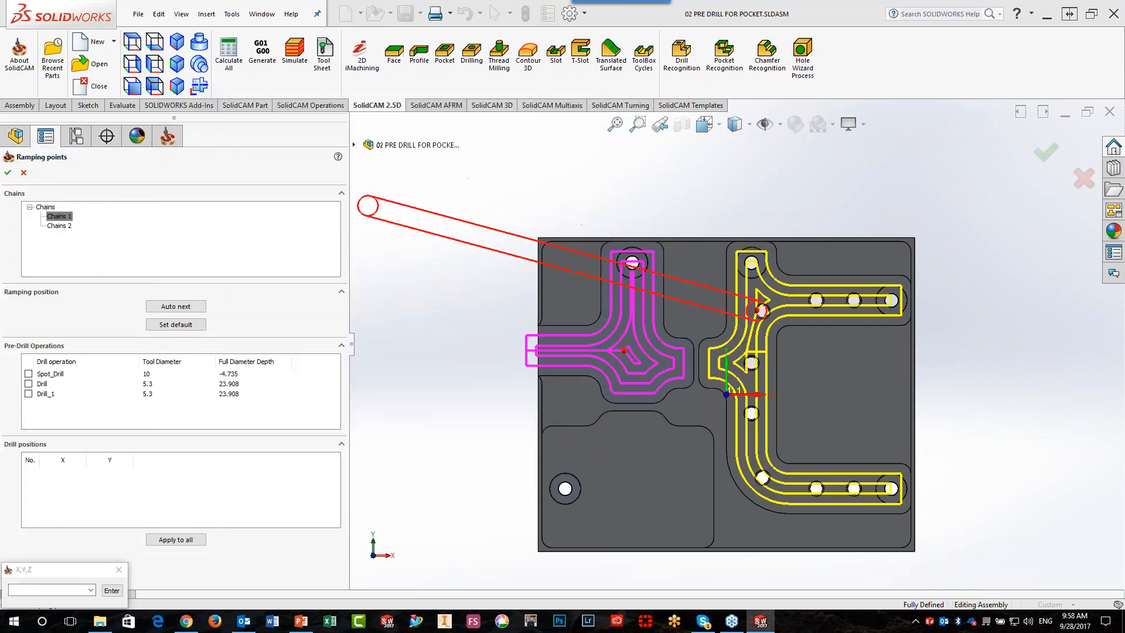
left_click(187, 541)
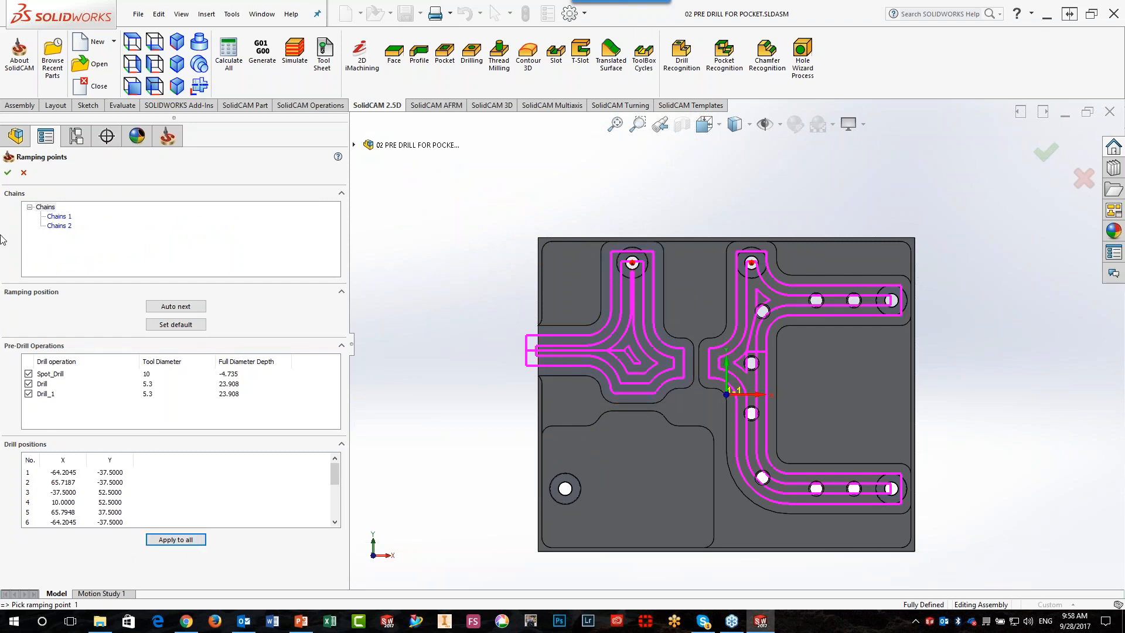
left_click(8, 173)
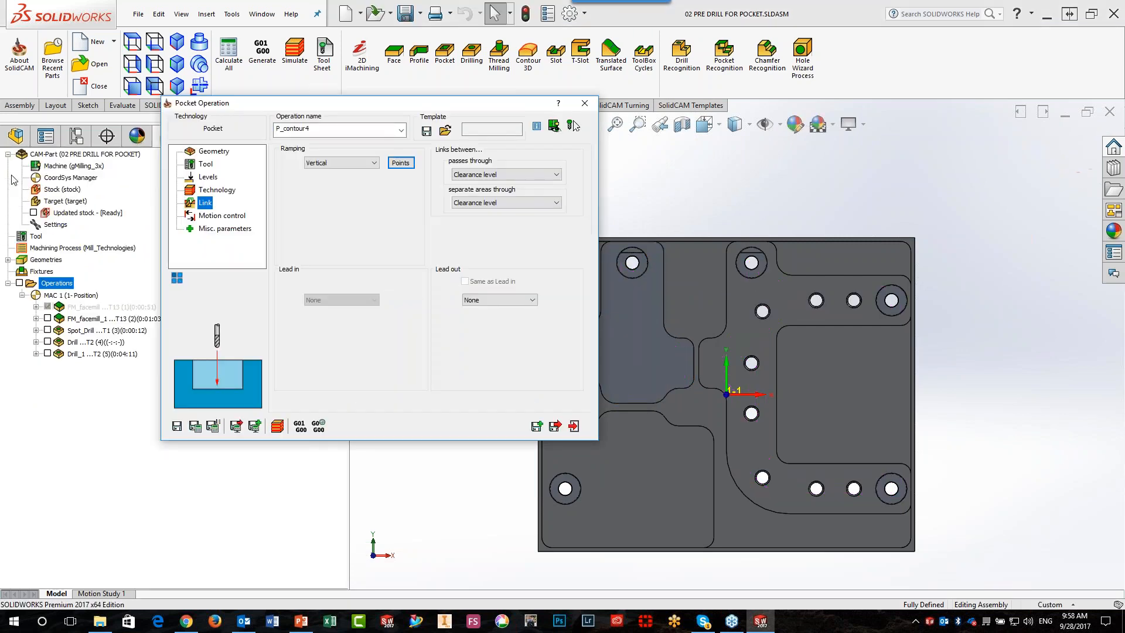
left_click(195, 426)
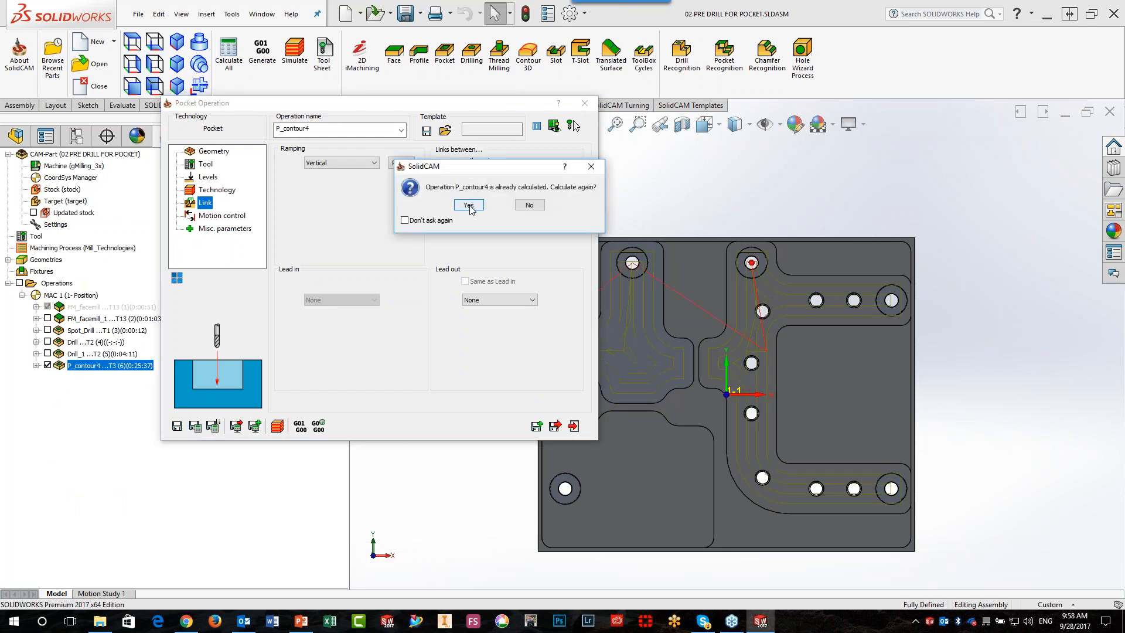
left_click(469, 205)
Set the pocket's step down to 10 and recalculate the operation
left_click(208, 176)
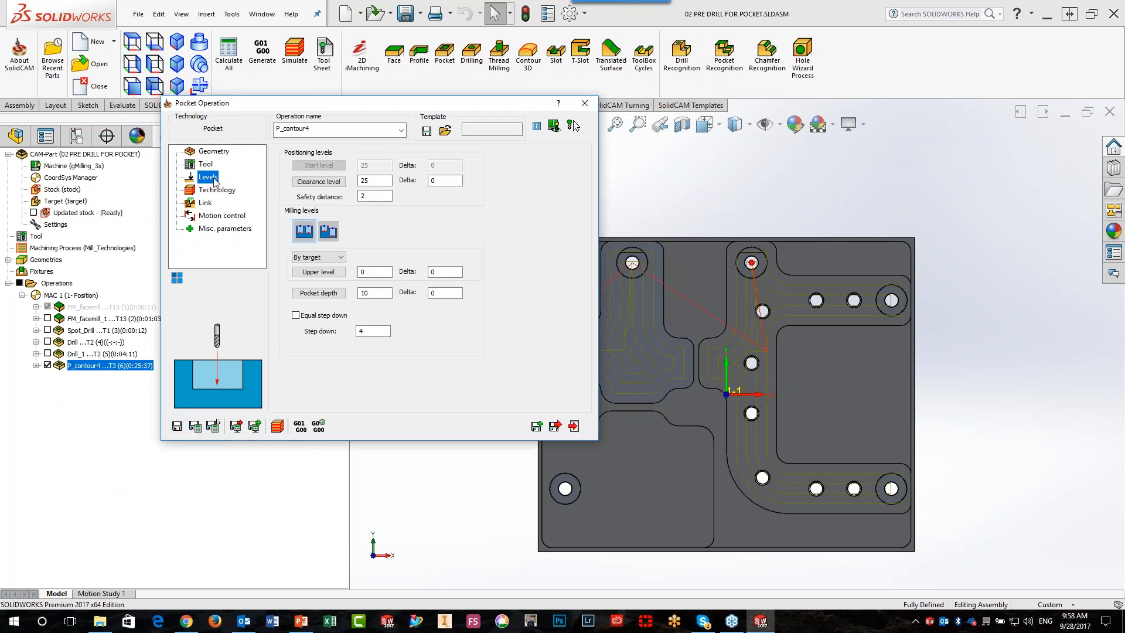
left_click_drag(380, 332, 254, 345)
type("1")
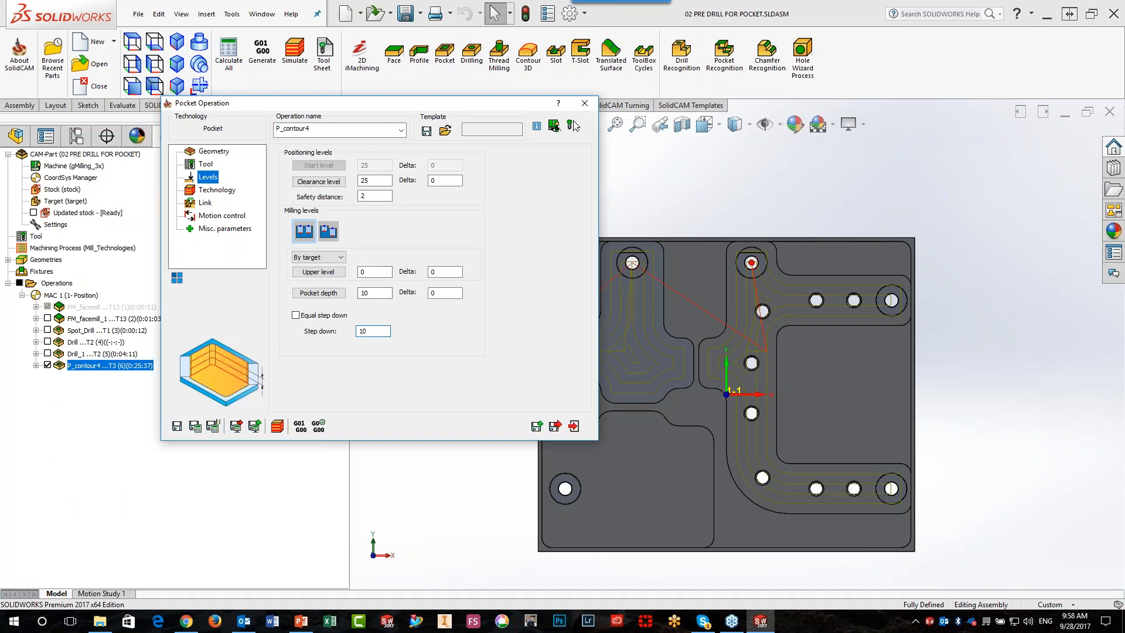
type("0")
left_click(195, 425)
Simulate the pocket operation in SolidVerify and step through the first vertical plunge and cutting moves
left_click(277, 426)
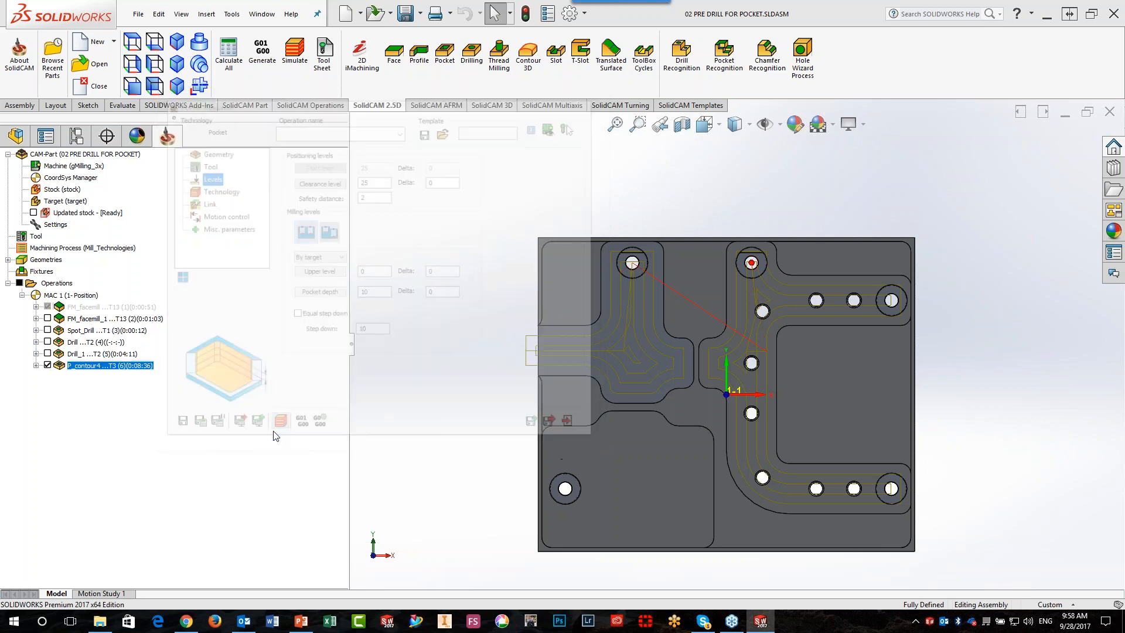
middle_click_drag(489, 418, 472, 263)
left_click(263, 38)
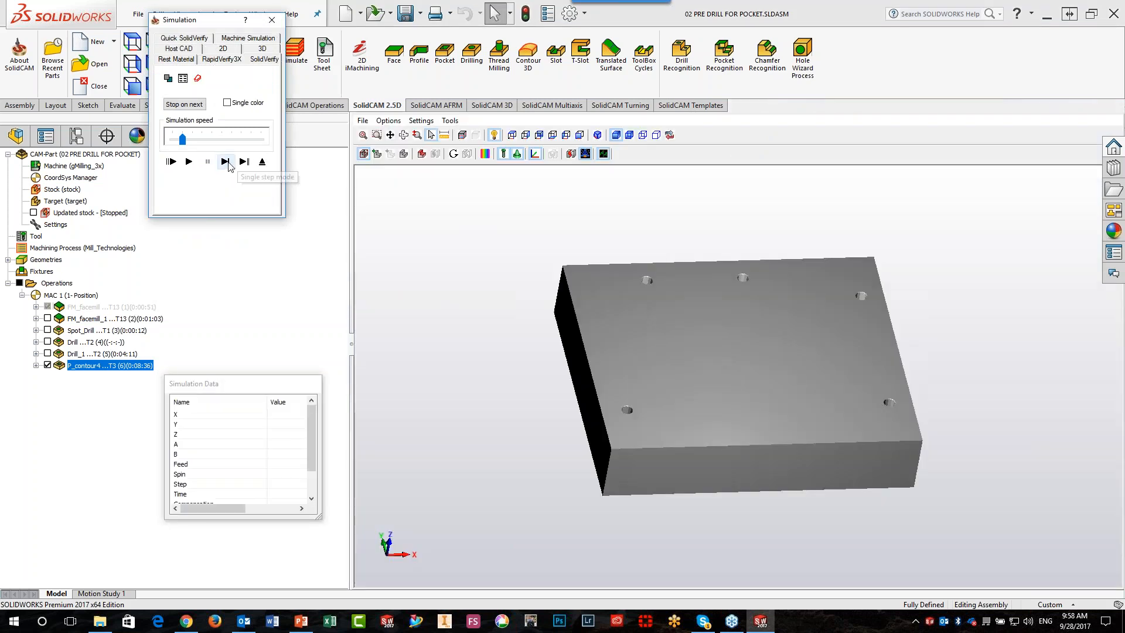
left_click(226, 163)
left_click(226, 162)
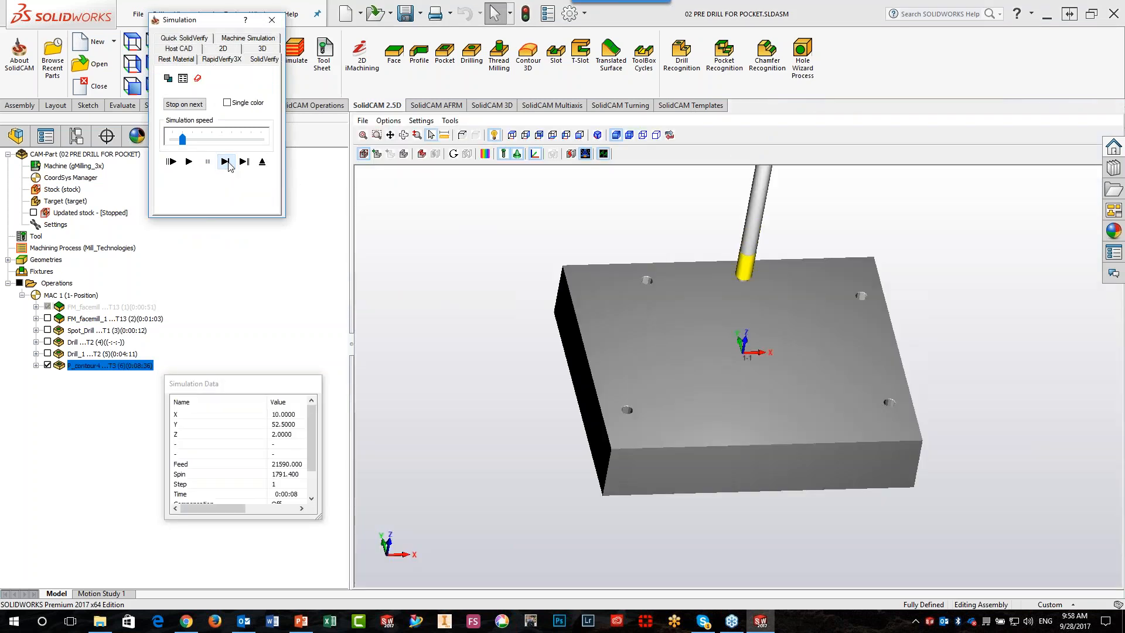
left_click(226, 162)
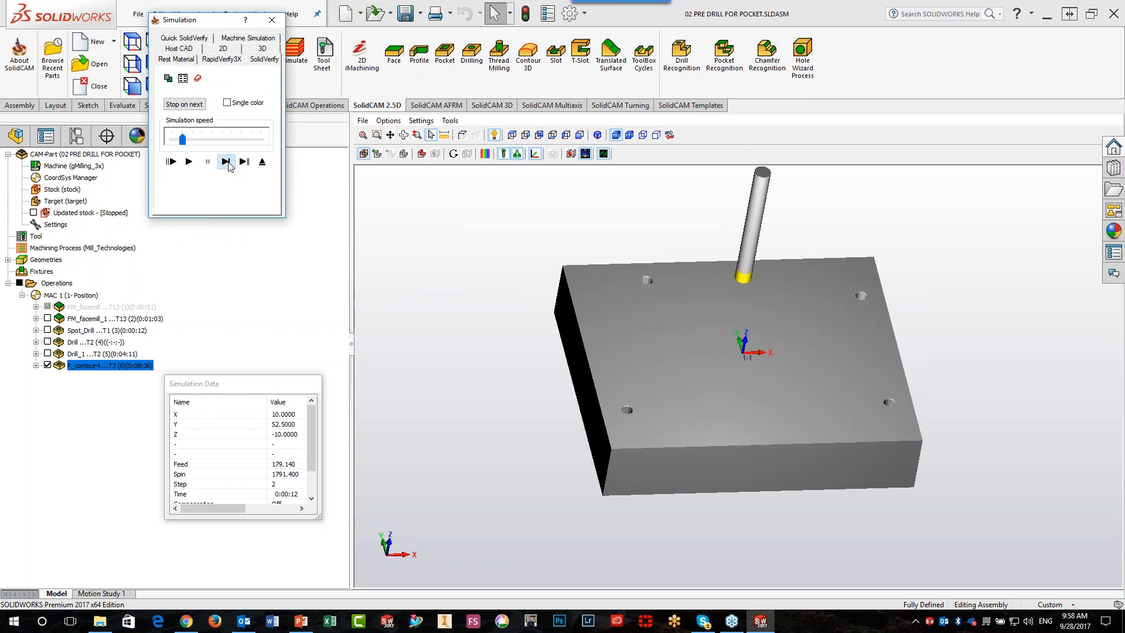
left_click(226, 163)
left_click(226, 163)
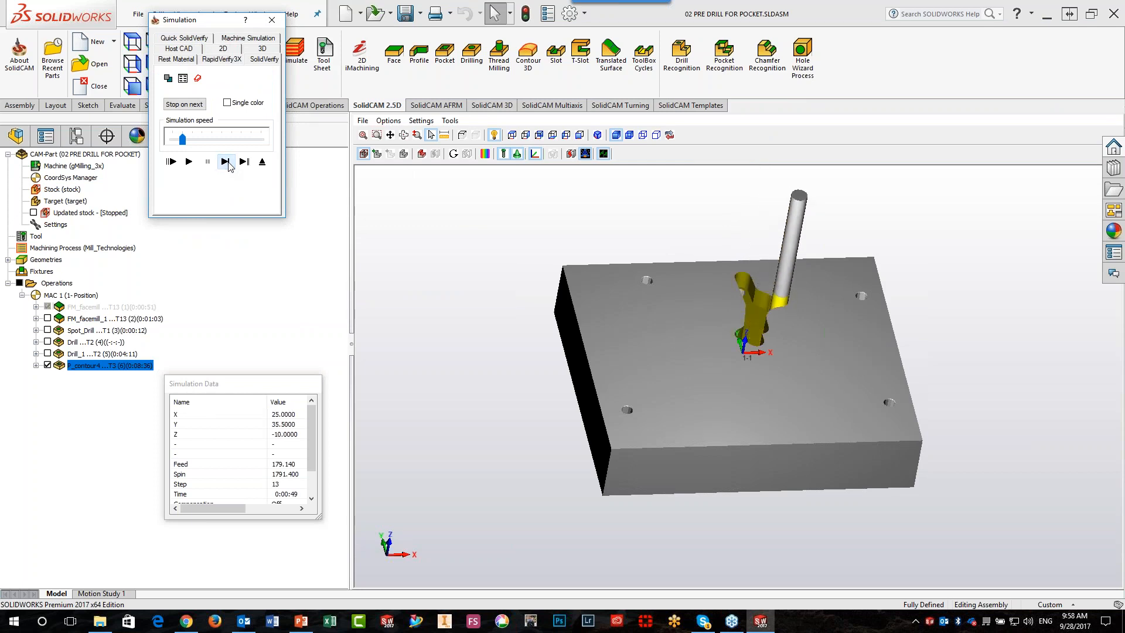
Adjust the simulation speed, run the pocket simulation to the end, and return to the operation
left_click_drag(182, 143, 172, 141)
left_click(189, 162)
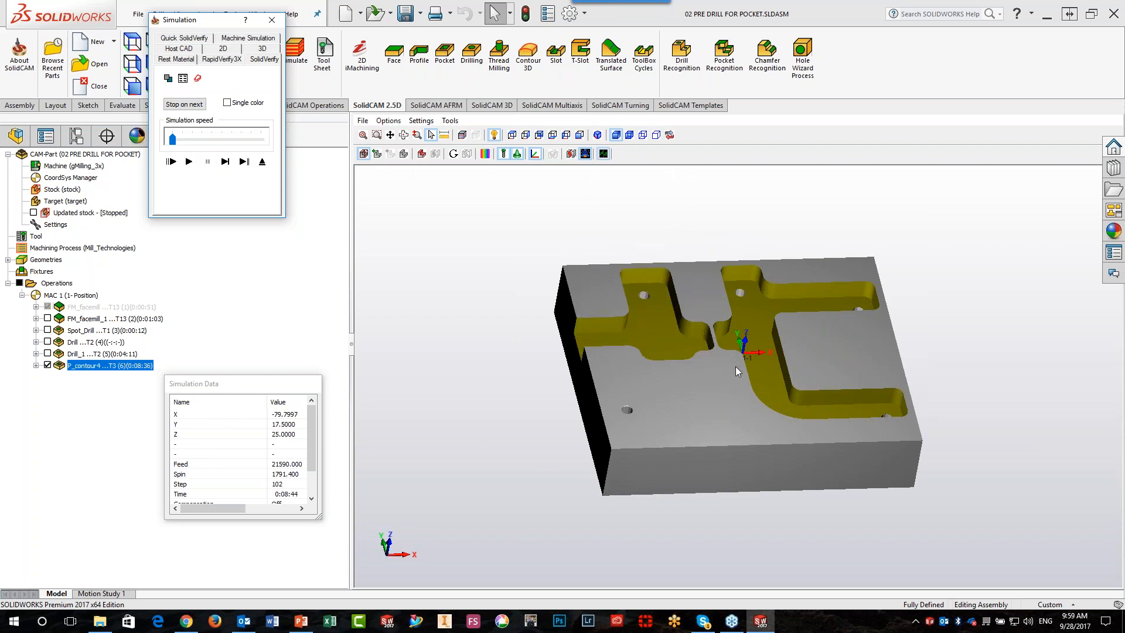
left_click(261, 164)
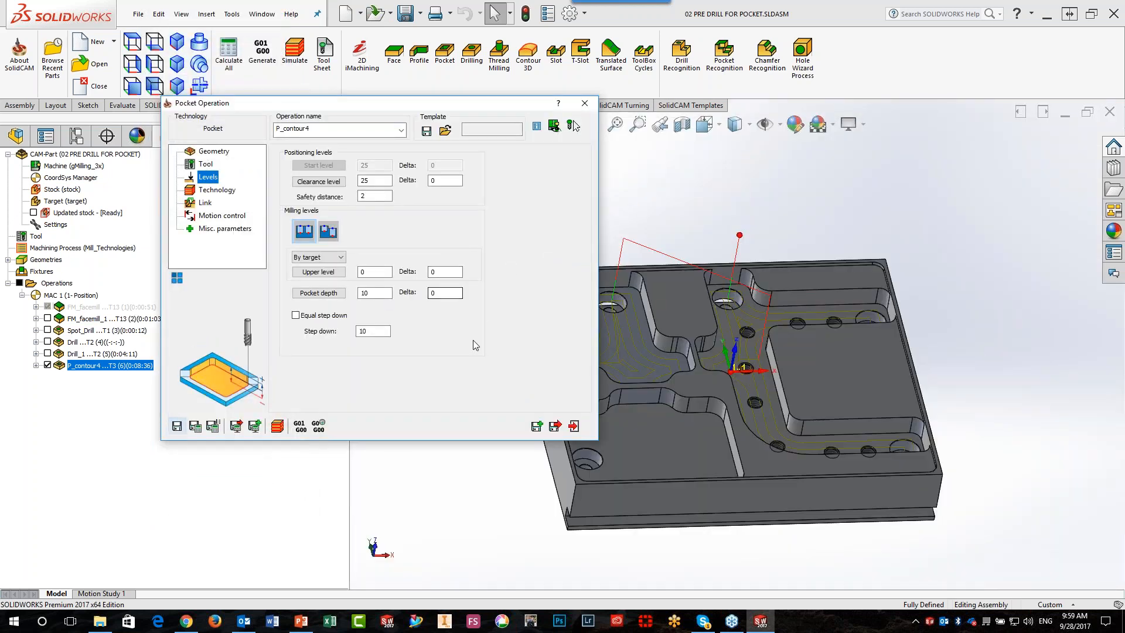
Change the pocket operation's ramping to Helical
left_click(205, 203)
left_click(324, 163)
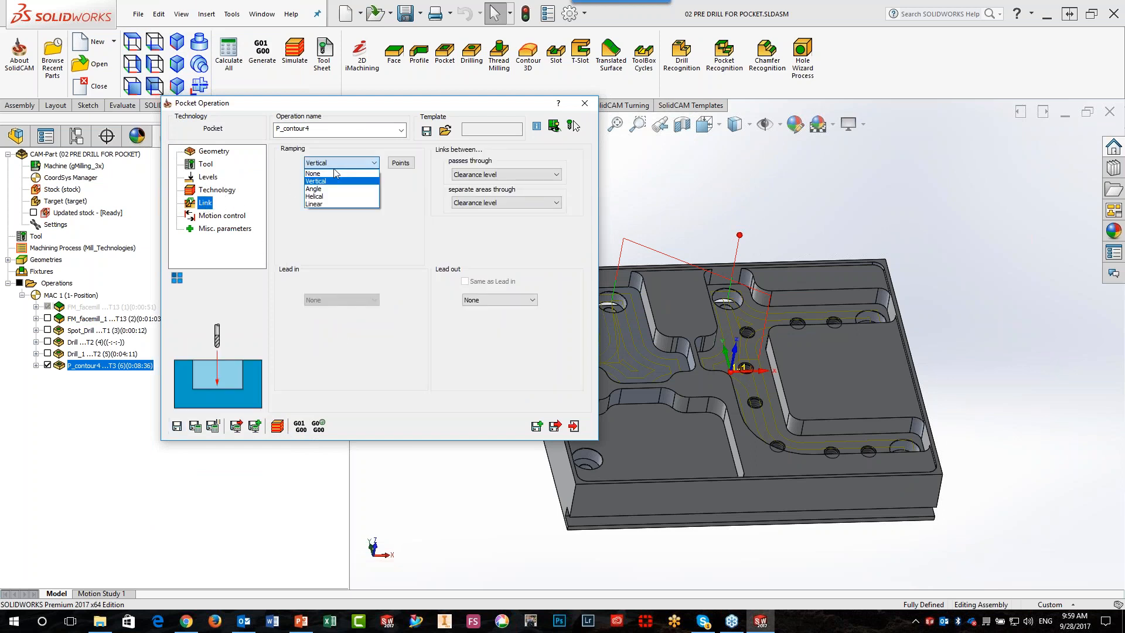
left_click(334, 199)
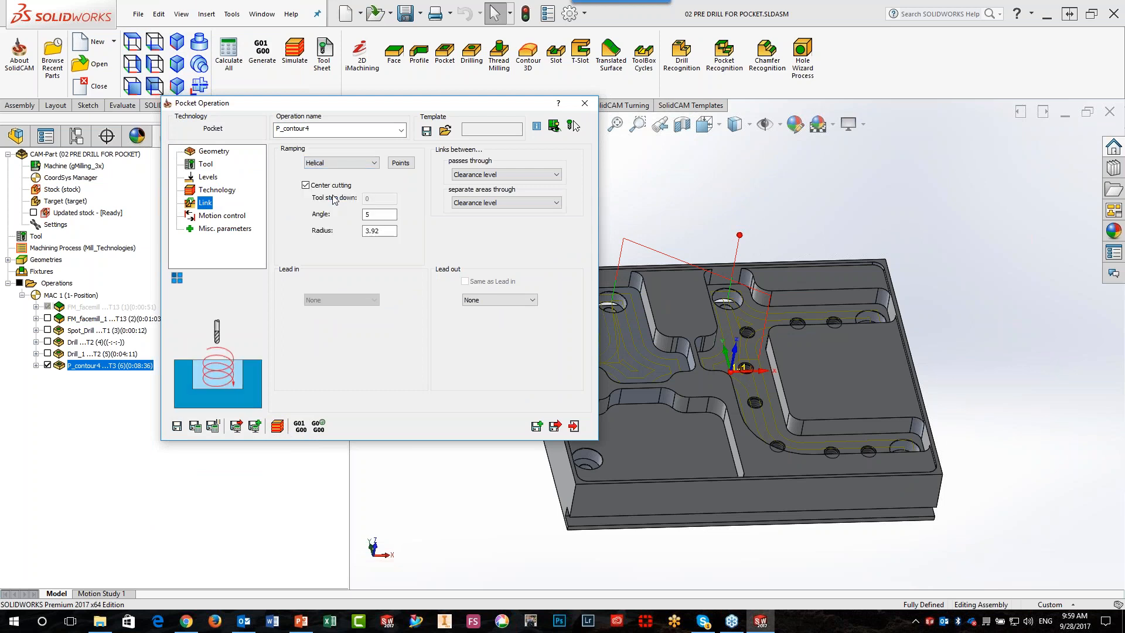
Apply all pre-drill operations' positions as helical ramping points to both chains, viewed from above, and recalculate the pocket operation
left_click(142, 47)
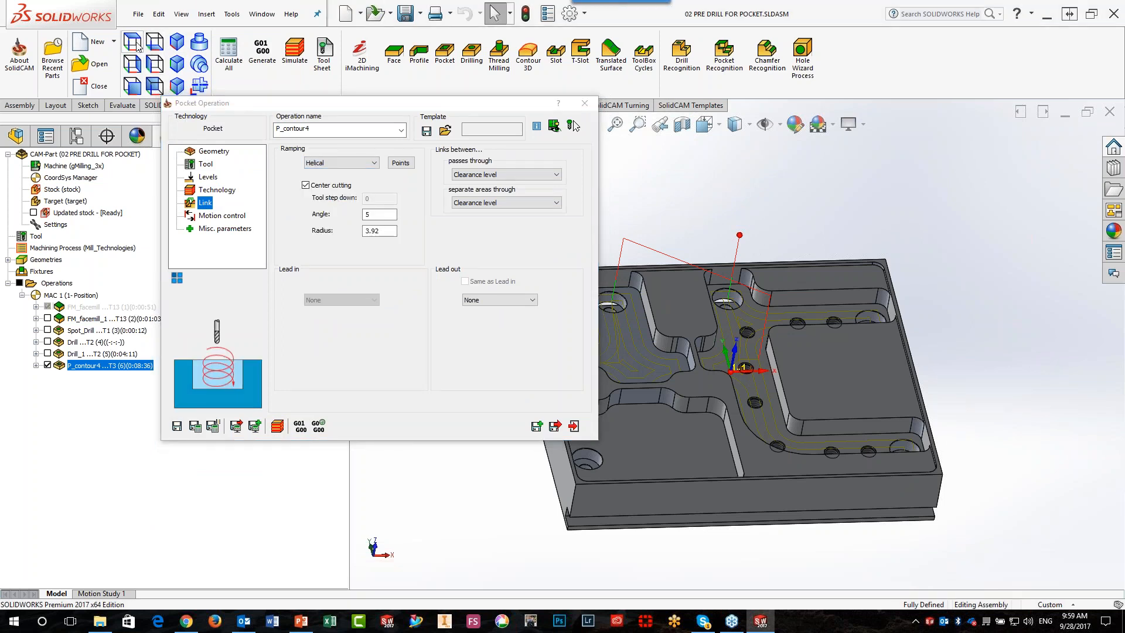
left_click(137, 45)
left_click(400, 163)
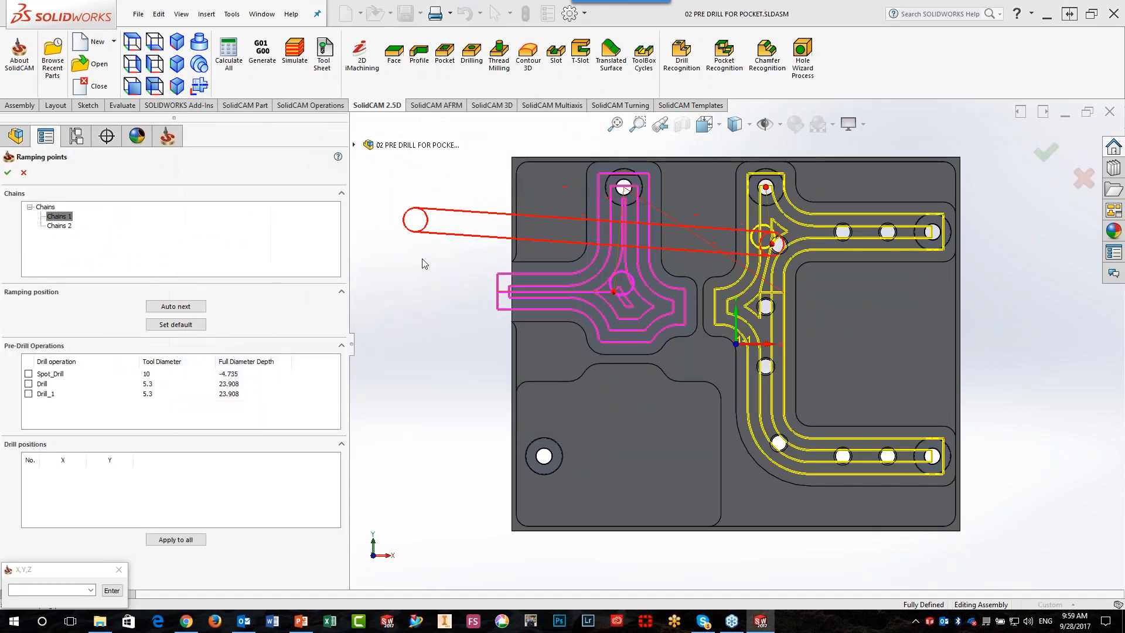
left_click(191, 539)
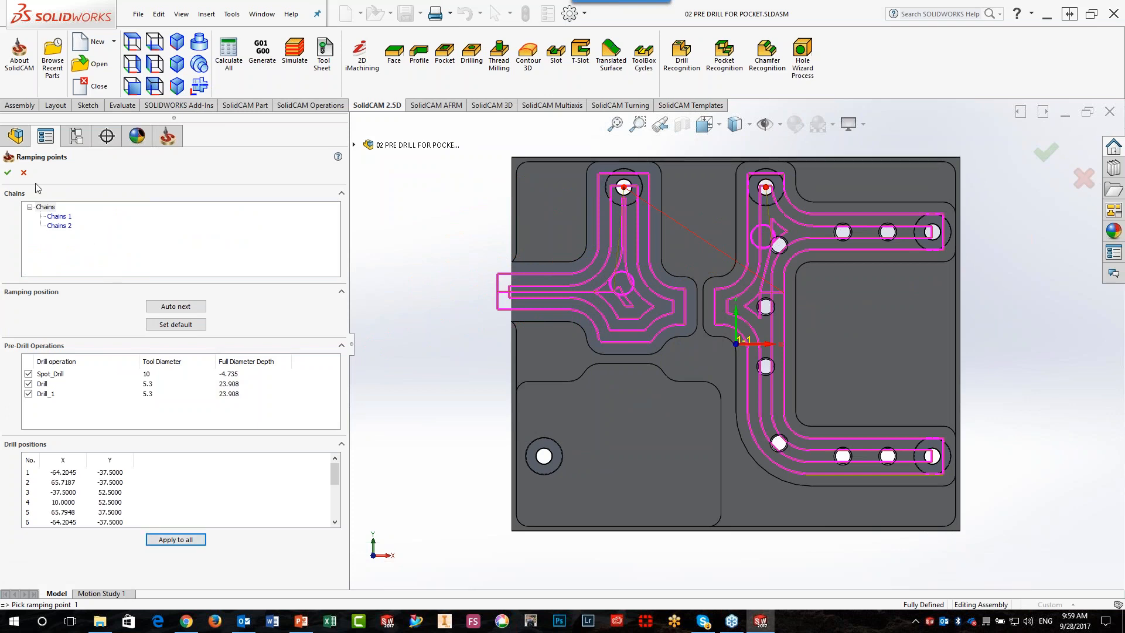
left_click(8, 172)
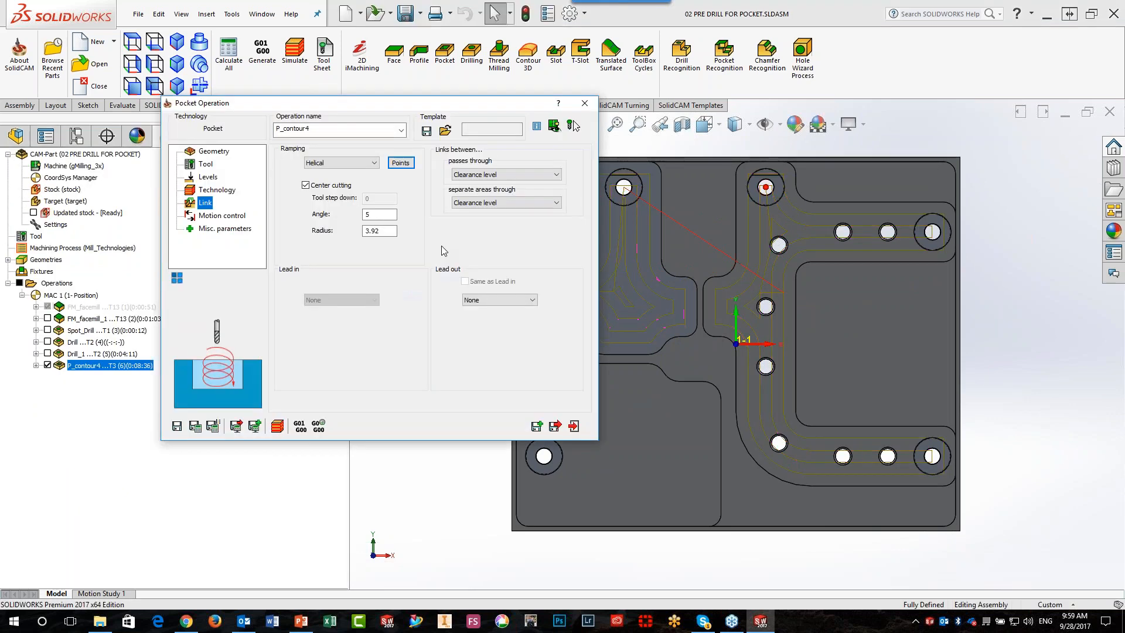
left_click(254, 425)
Examine the helical entries in Host CAD simulation, step through them in SolidVerify, and view the cut from above
left_click(280, 430)
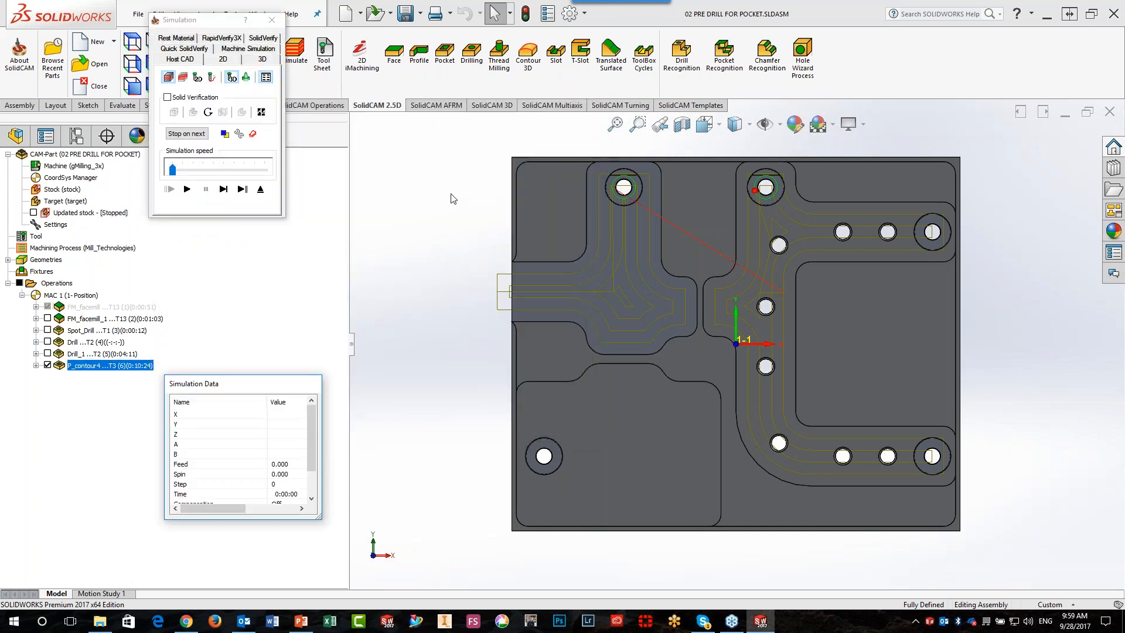
left_click(456, 271)
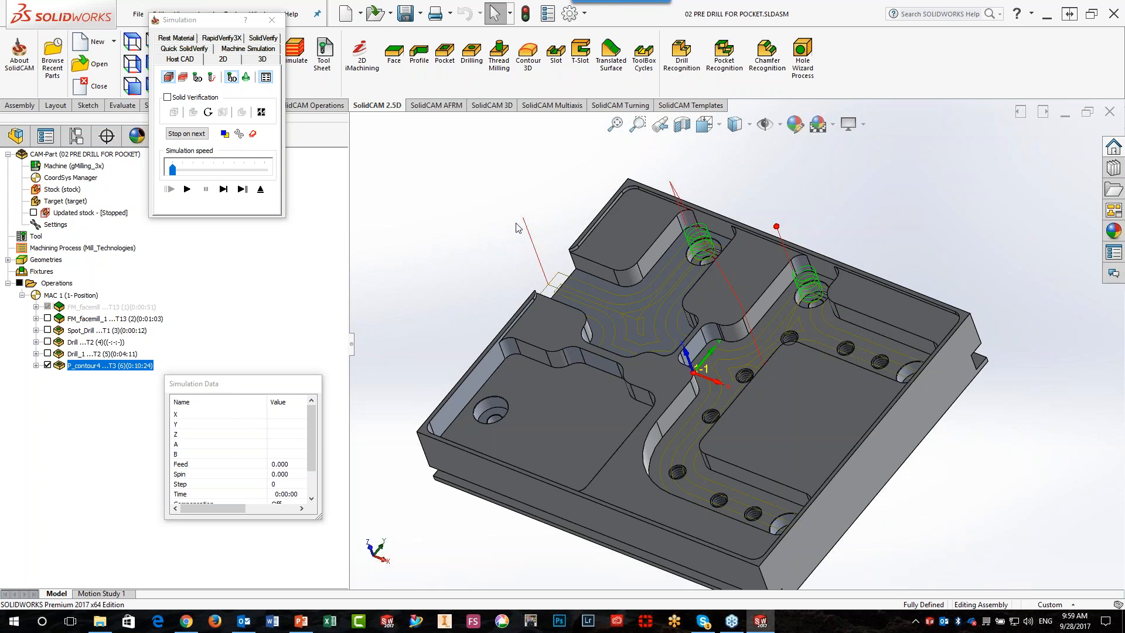
left_click(263, 38)
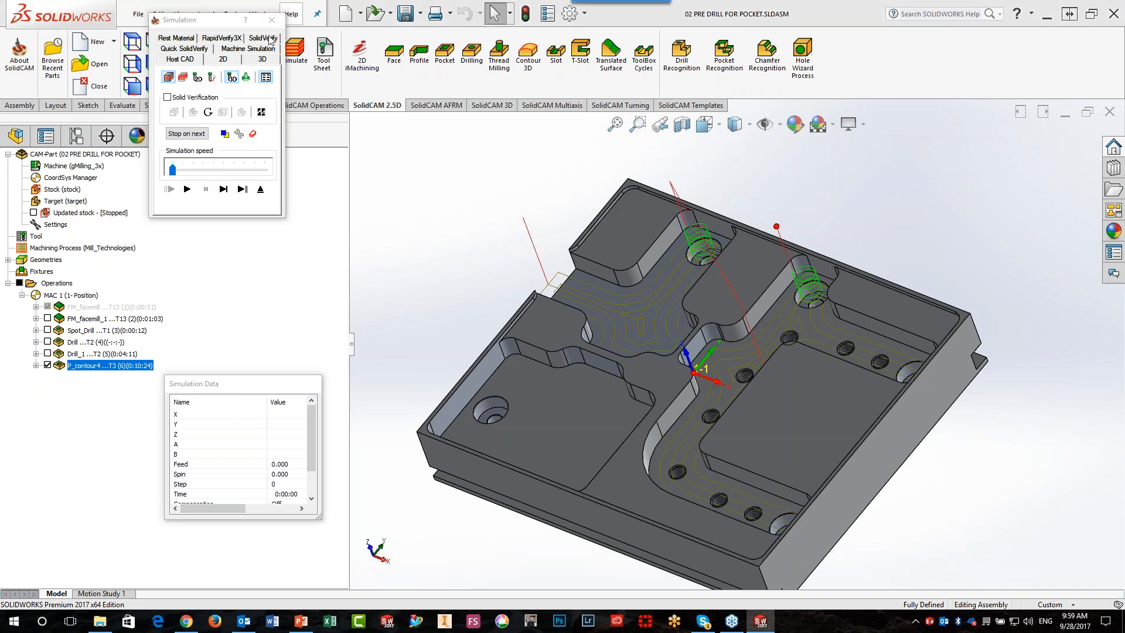
left_click(225, 162)
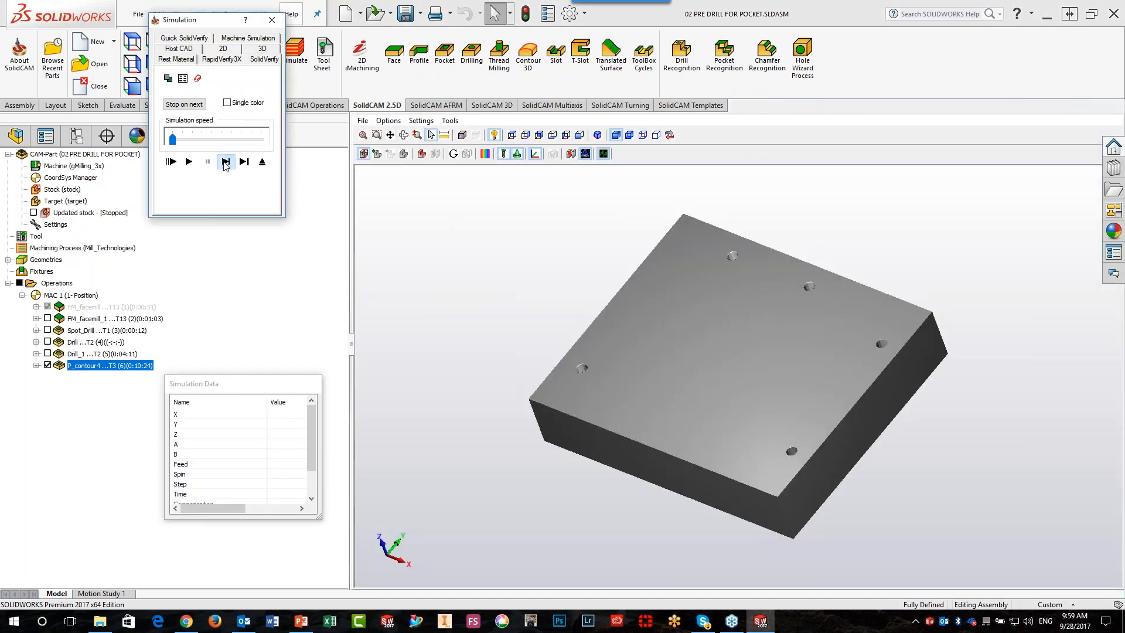
left_click(225, 162)
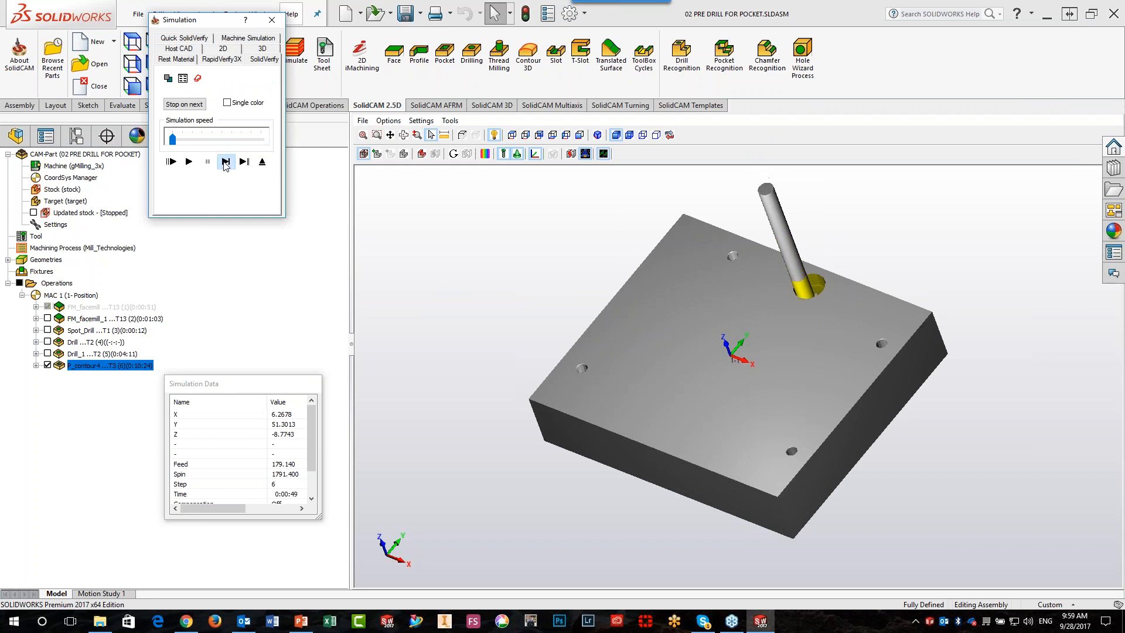
left_click(225, 161)
left_click(224, 162)
left_click(225, 162)
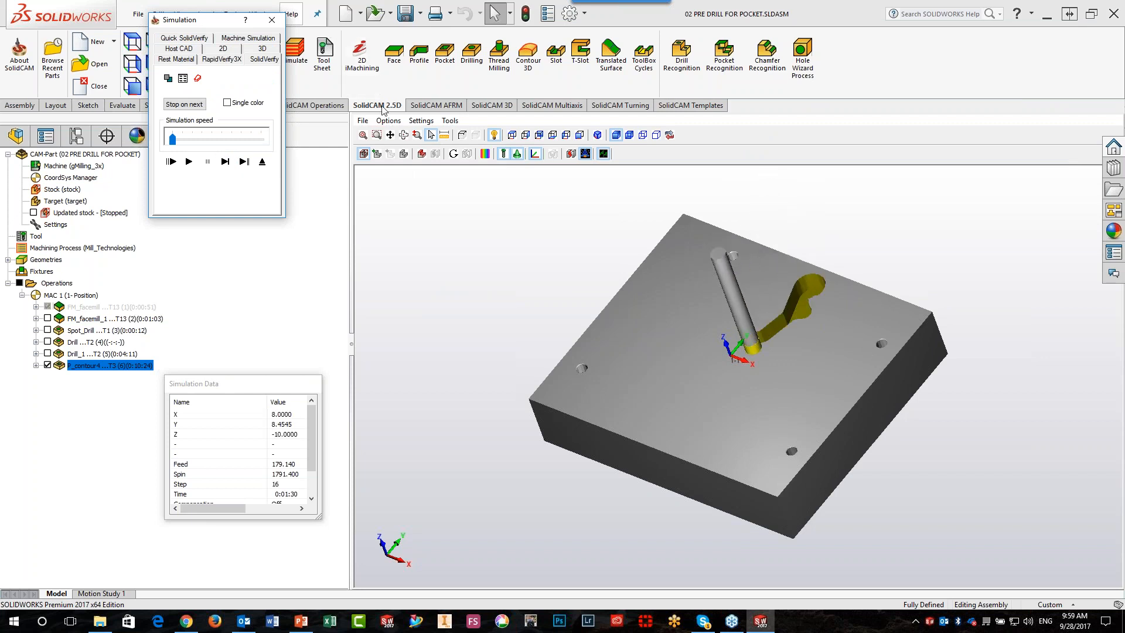
left_click(512, 135)
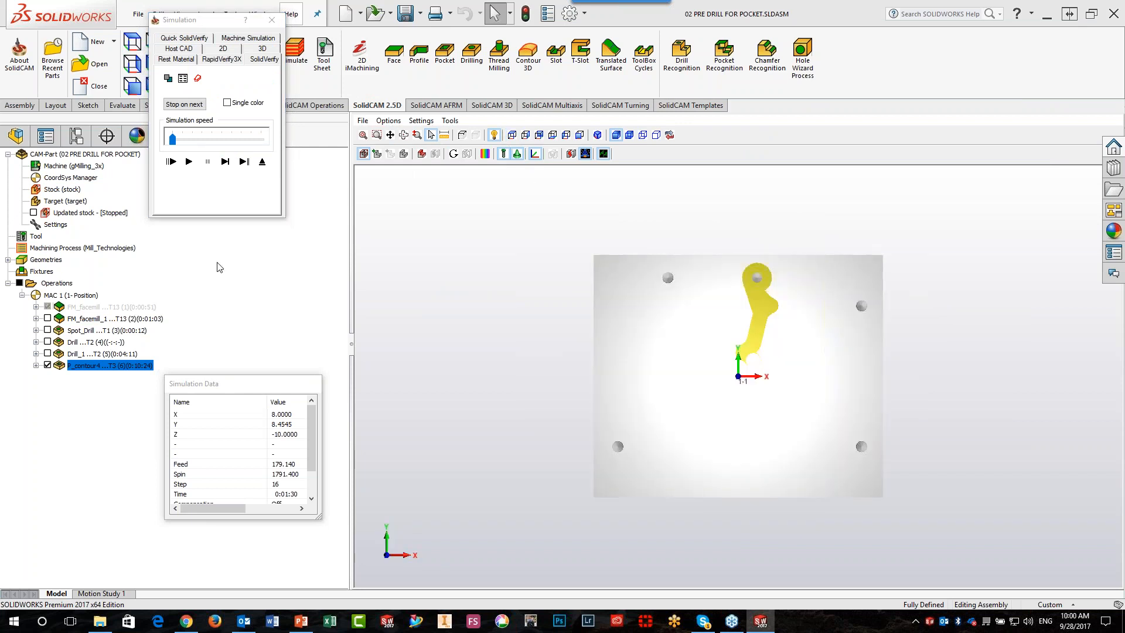
Step through the pocket operation's SolidVerify cut move by move, viewed from above
left_click(202, 208)
left_click(225, 162)
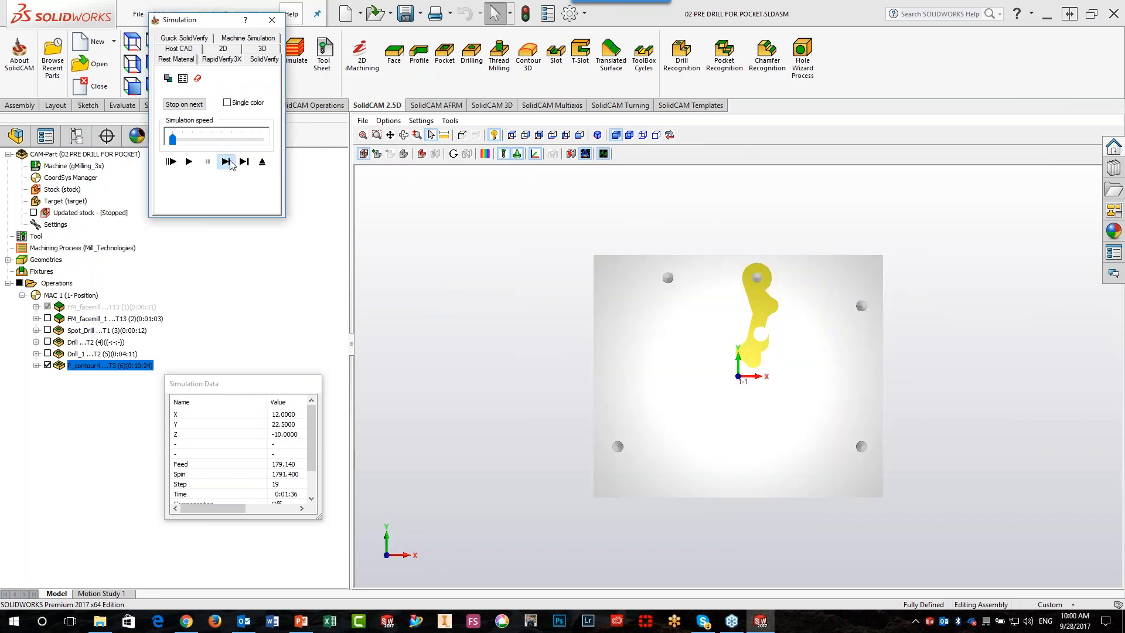
left_click(231, 162)
left_click(231, 162)
left_click(231, 163)
left_click(230, 163)
left_click(230, 162)
left_click(230, 162)
left_click(230, 163)
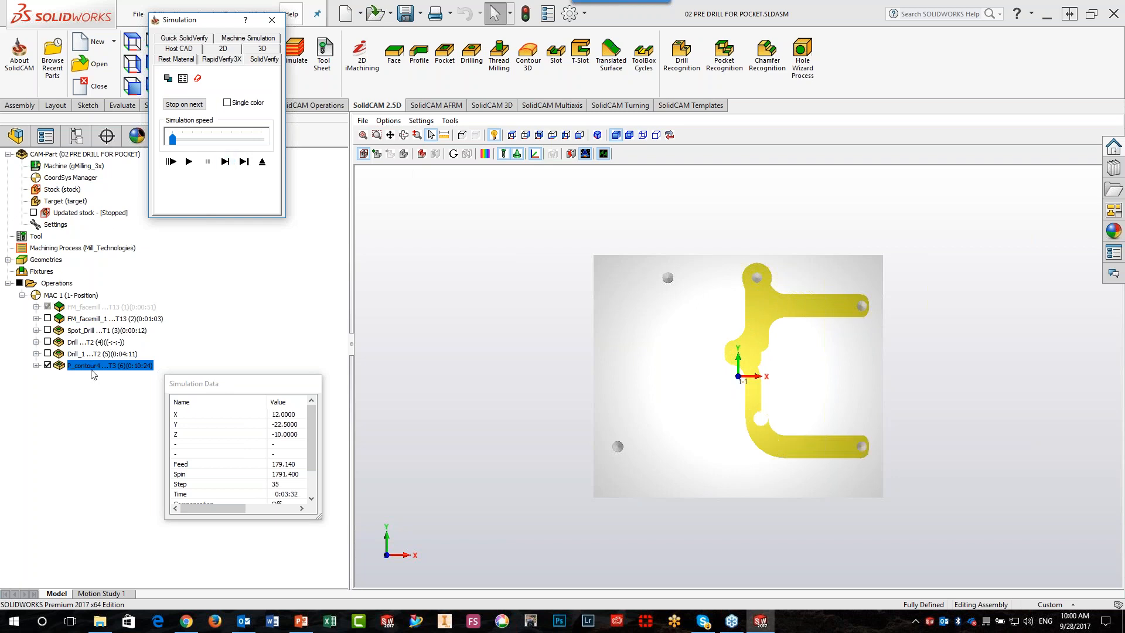
Restart the P_contour4 simulation, play the helical entries and pocket cut, and exit both the simulation and the pocket operation
double_click(91, 370)
left_click(210, 188)
left_click(224, 164)
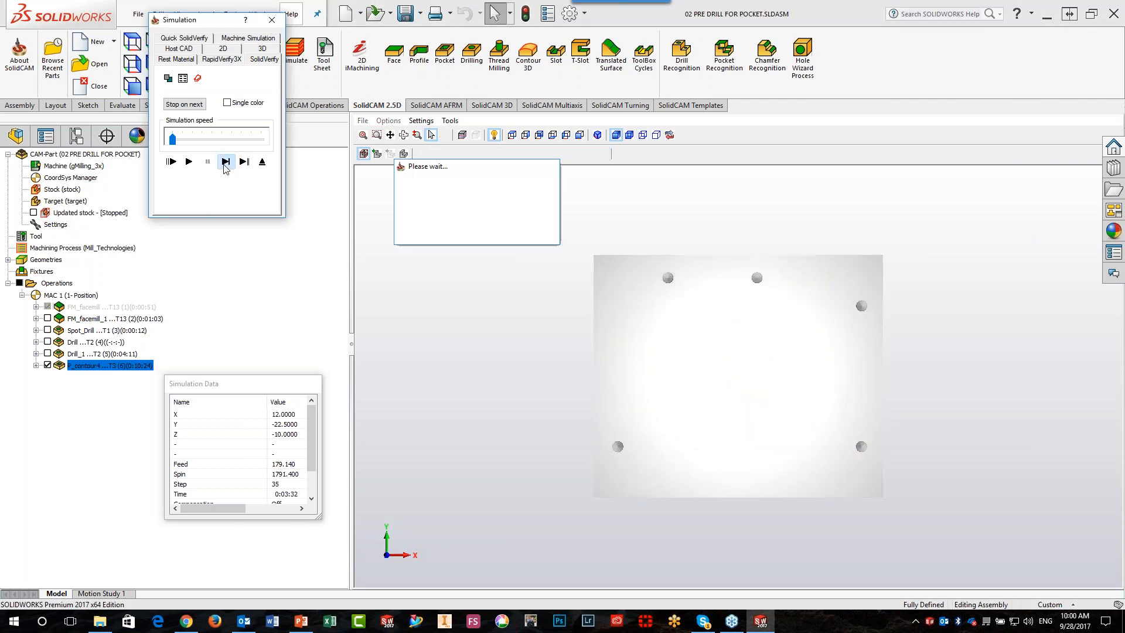
left_click(225, 162)
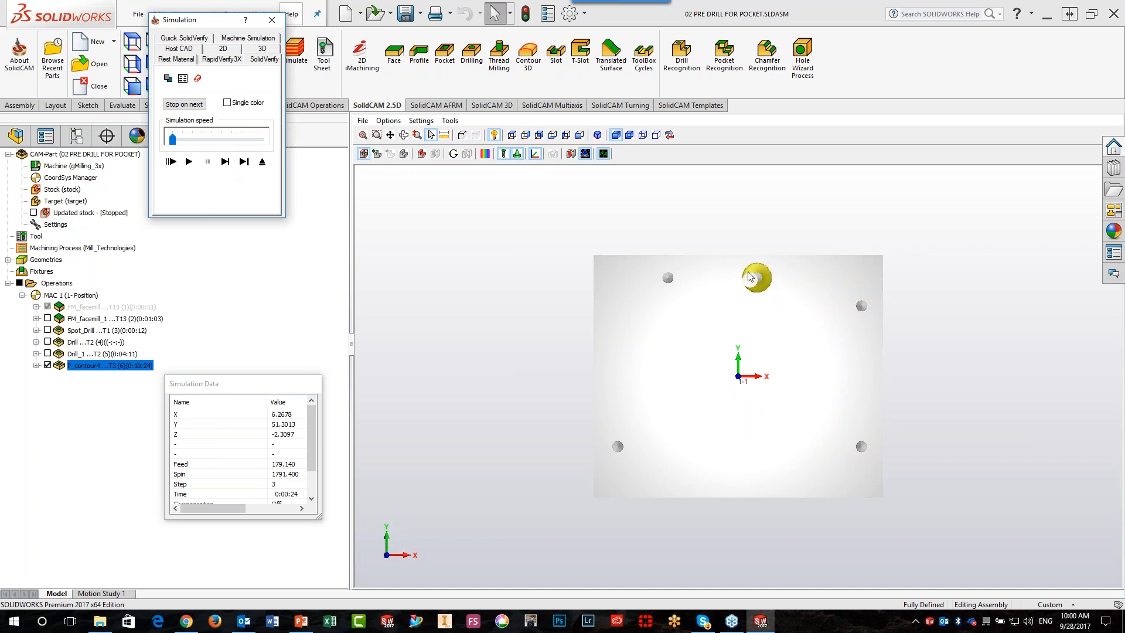
left_click(189, 162)
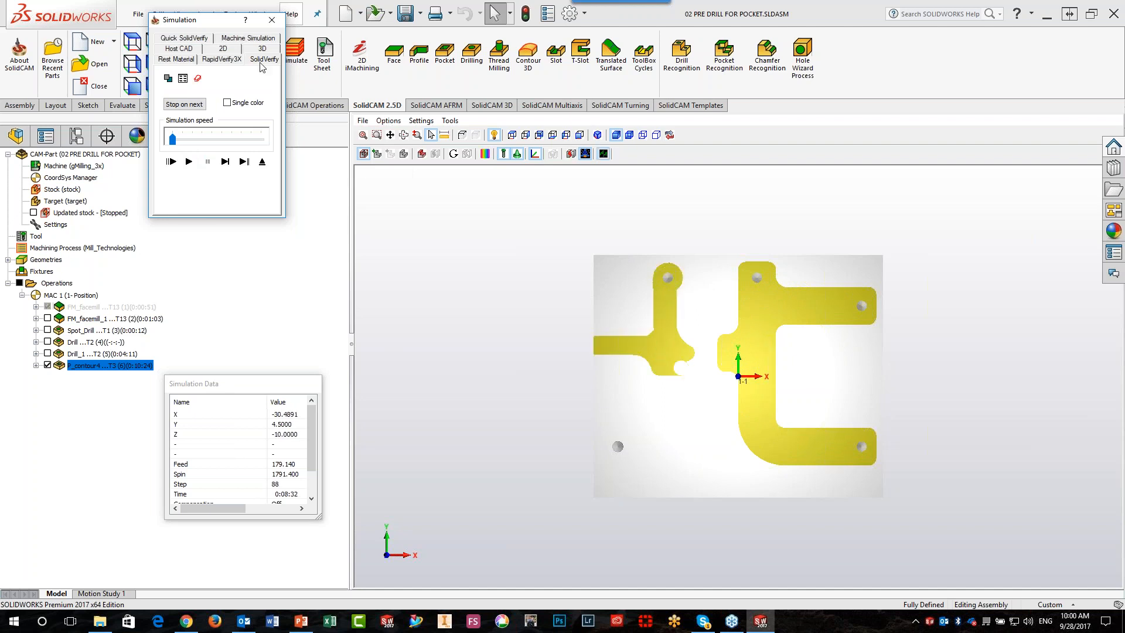
left_click(273, 22)
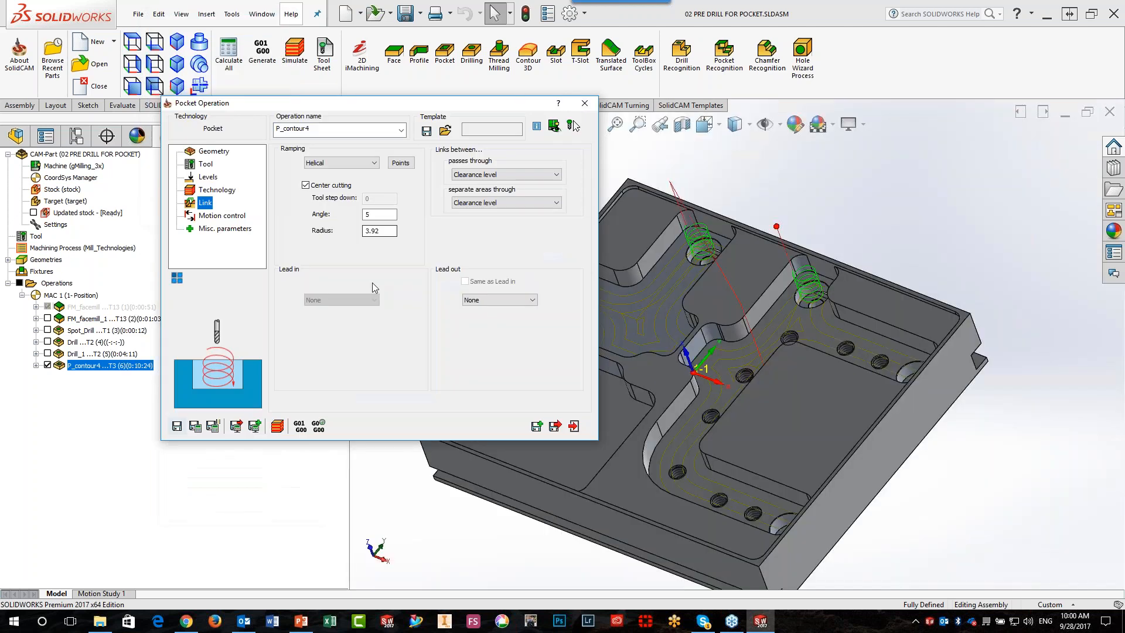
left_click(572, 426)
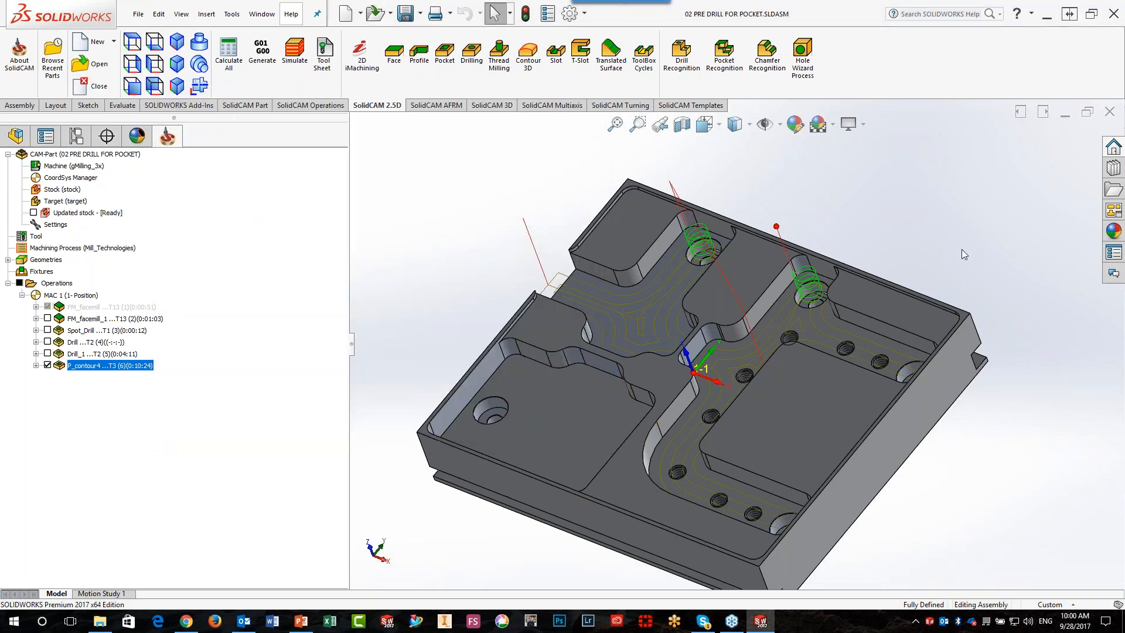
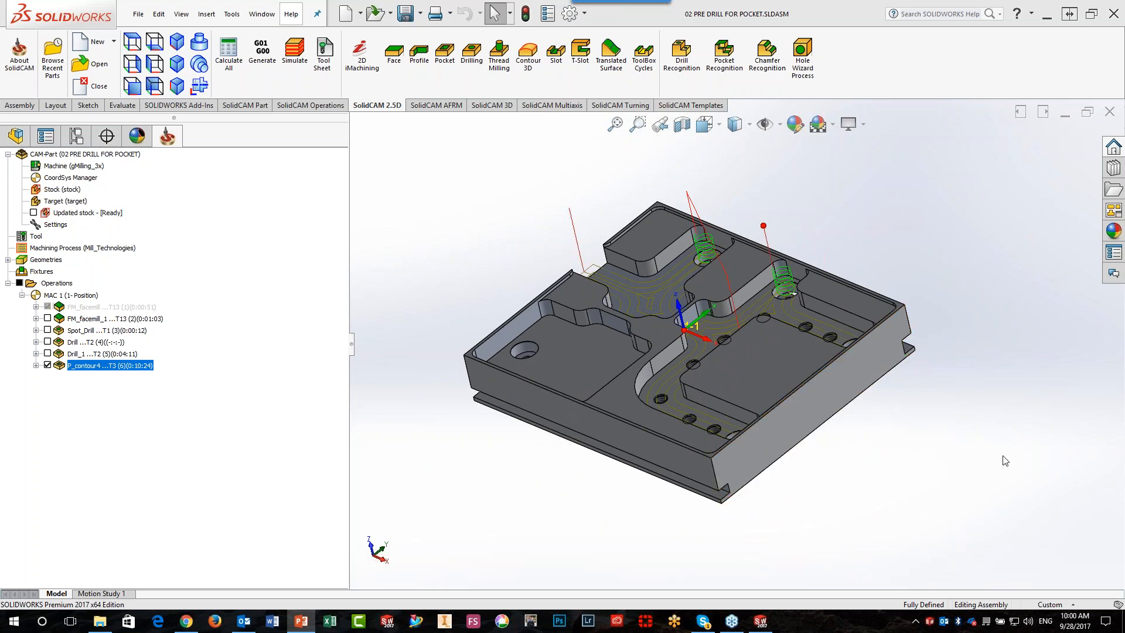
Hide the P_contour4 toolpath, display the Drill operation's toolpath on the part, and briefly open the Drill operation's settings
left_click(48, 365)
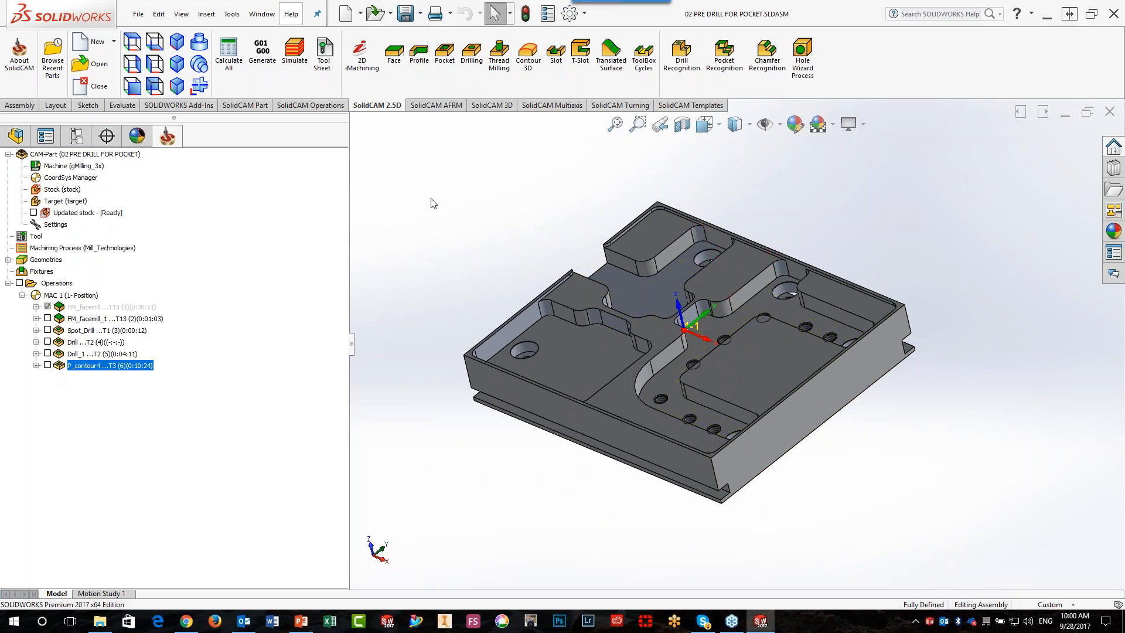
scroll(849, 323, "down", 1)
scroll(685, 319, "down", 1)
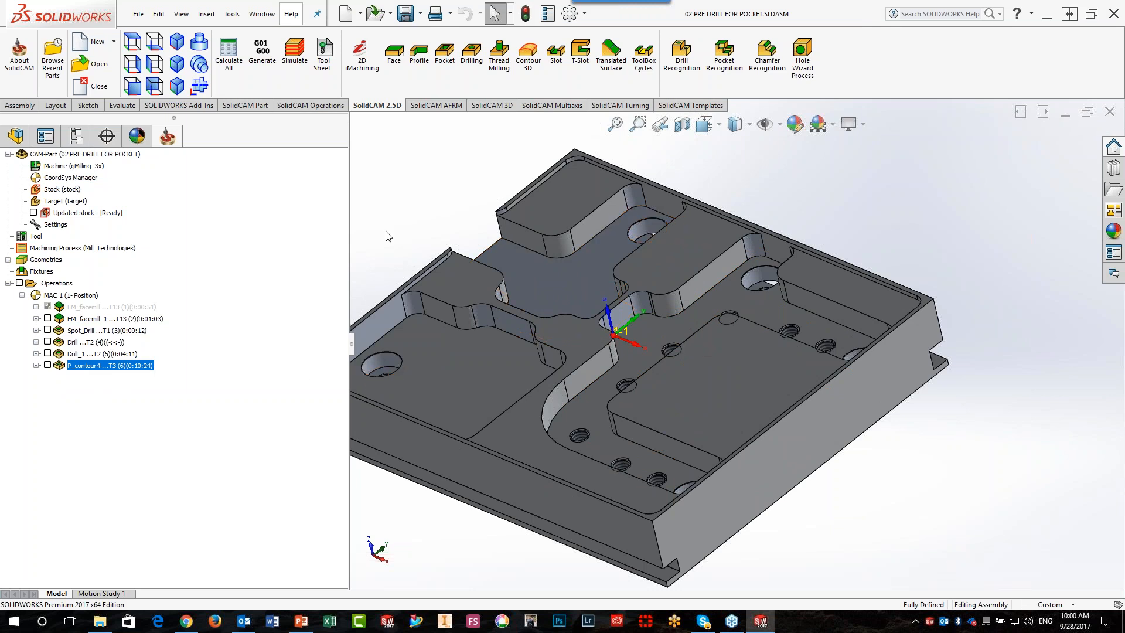
scroll(475, 350, "up", 2)
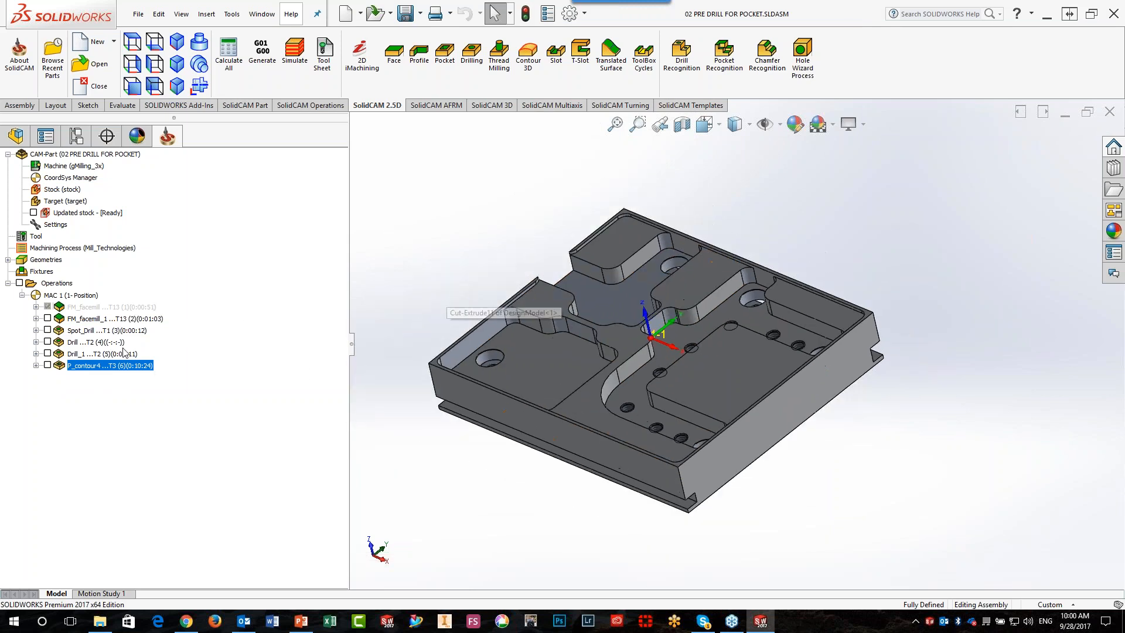
left_click(48, 342)
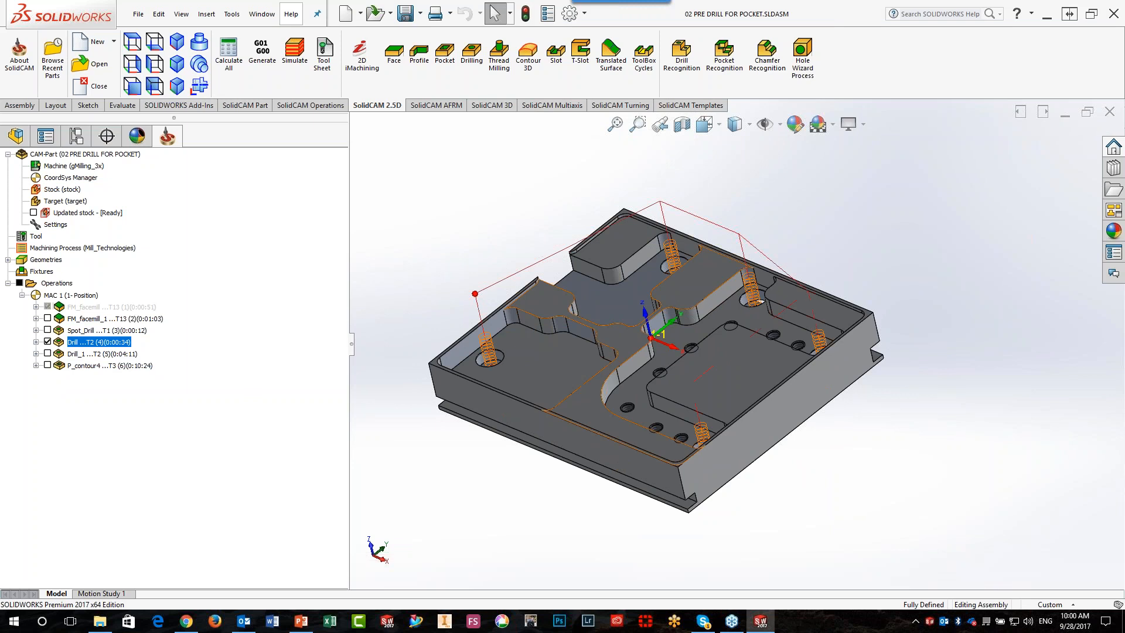
double_click(75, 343)
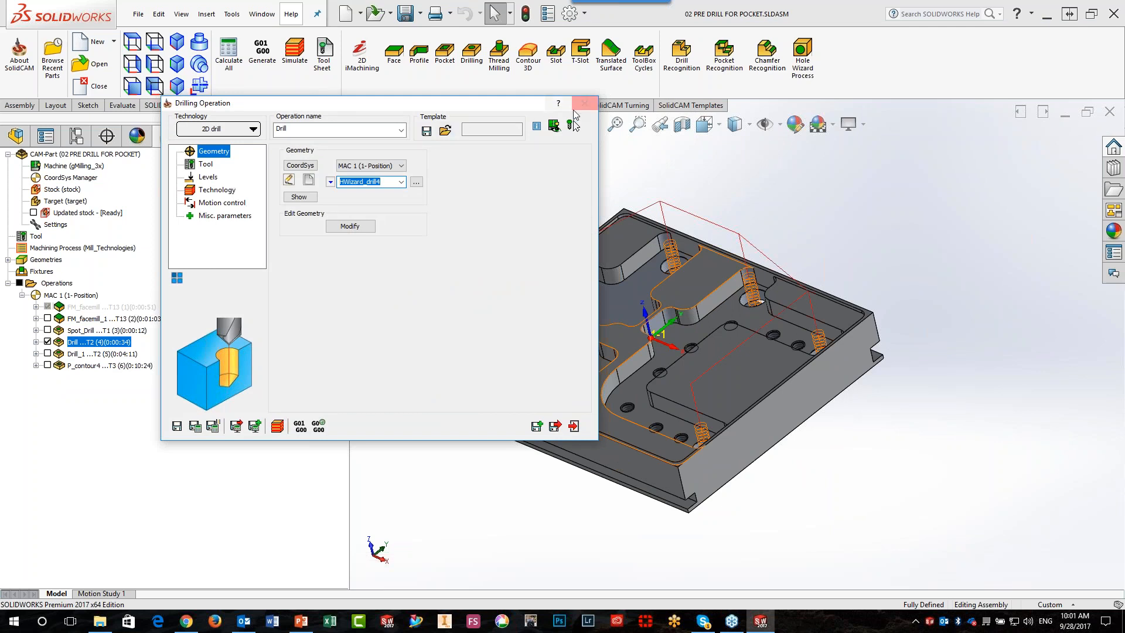
left_click(584, 103)
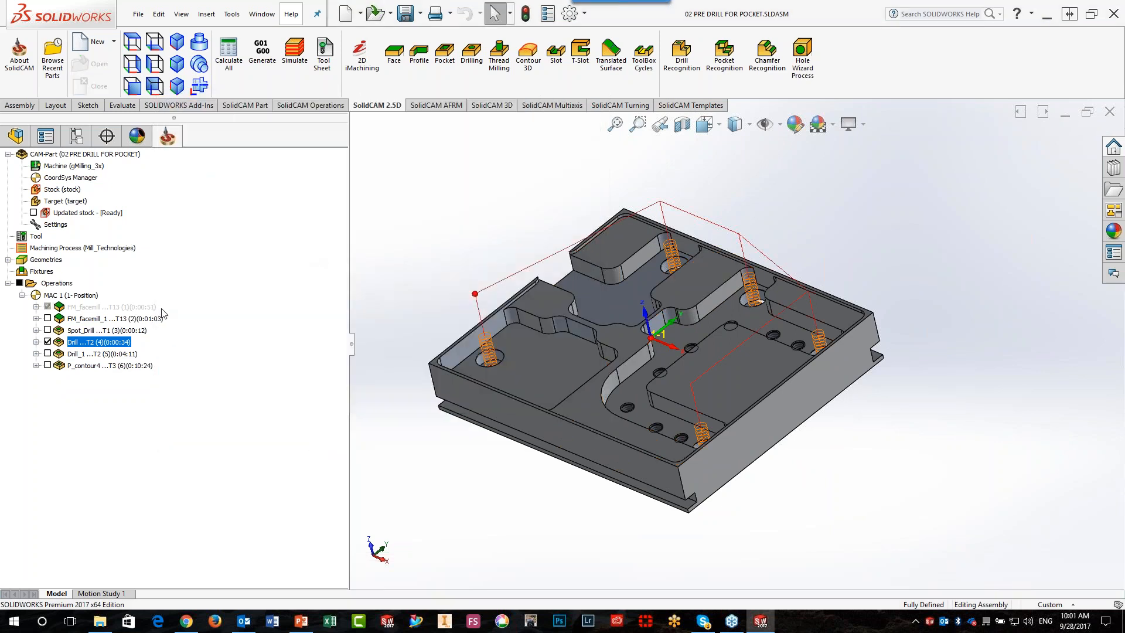
Open the Drill_1 operation and examine its tool data, sorting and drill cycle settings
left_click(97, 353)
double_click(97, 354)
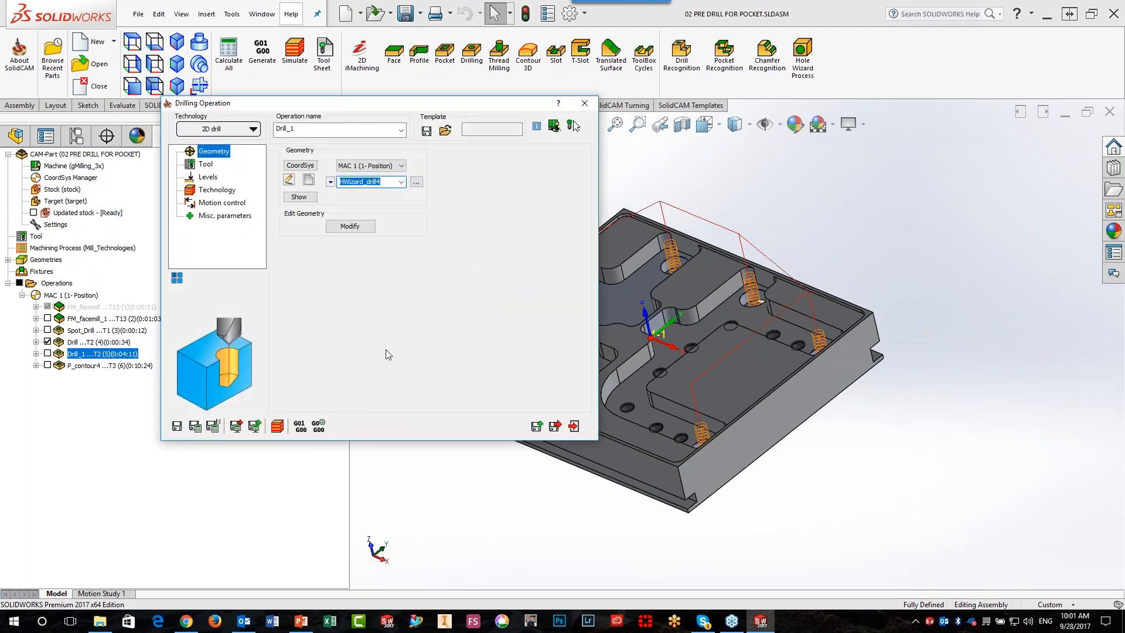
left_click(206, 165)
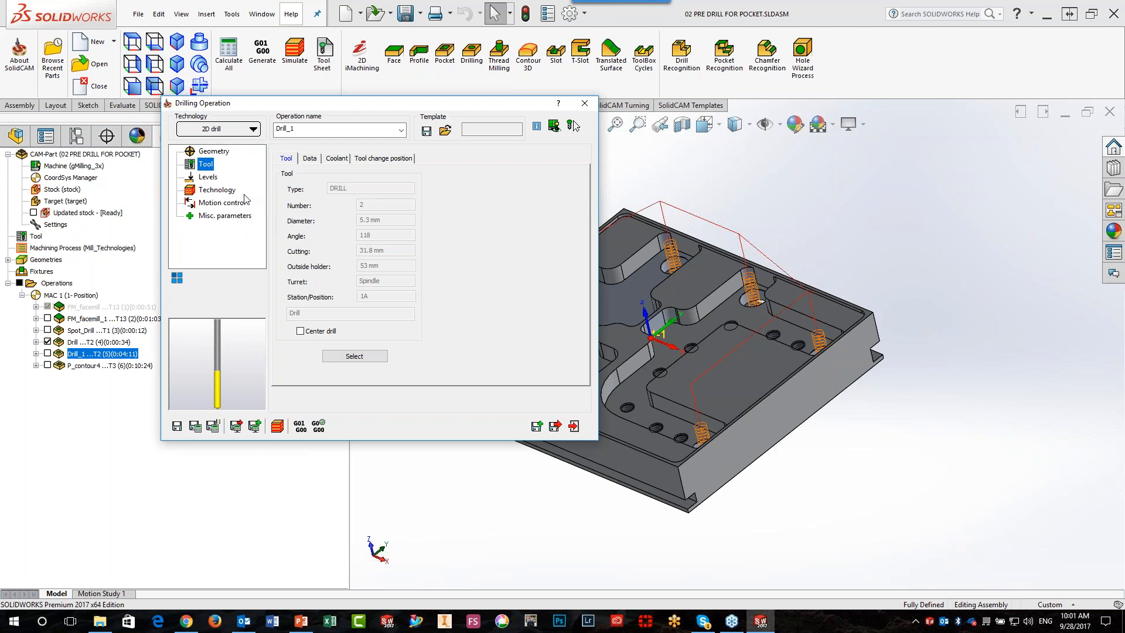
left_click(213, 190)
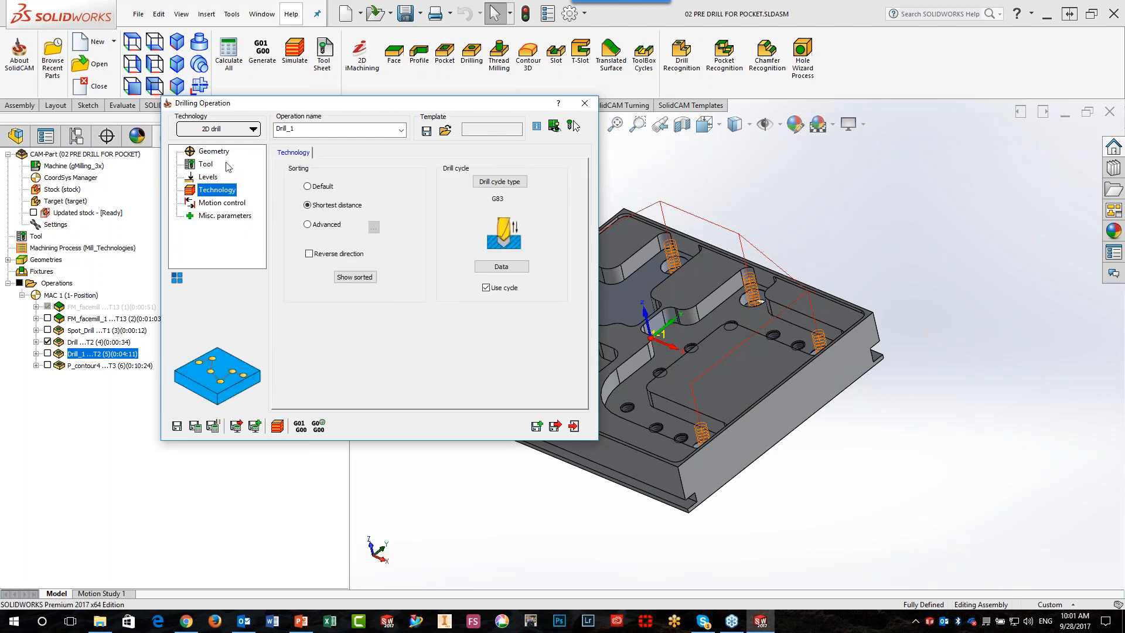
left_click(206, 165)
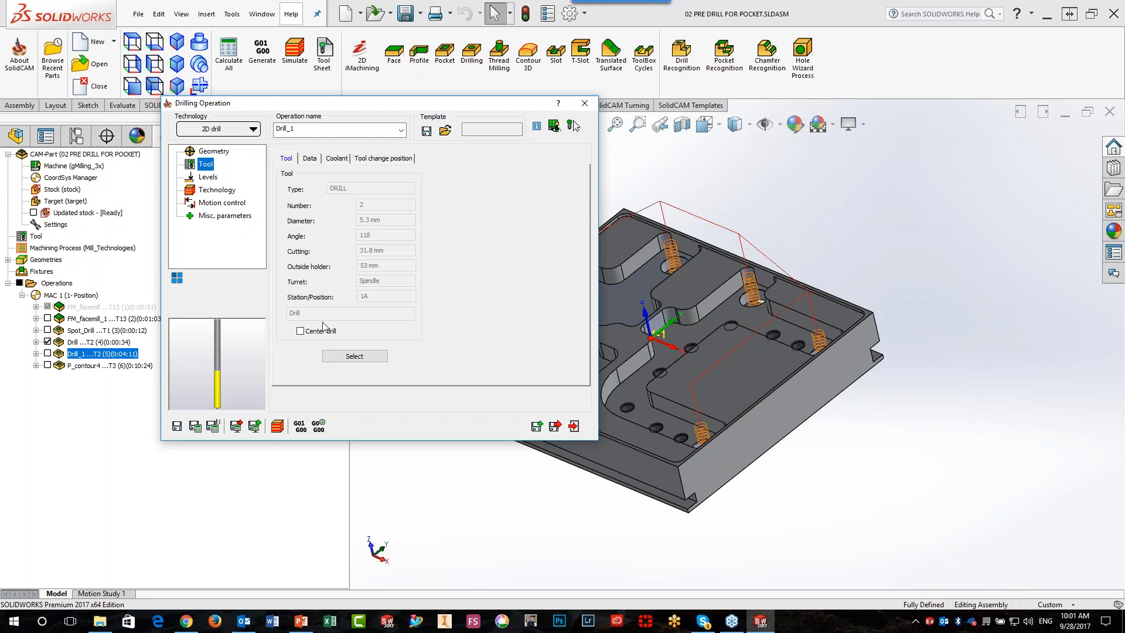
Replace the Drill_1 operation's tool with a newly added reamer of 5.3 mm diameter
left_click(331, 356)
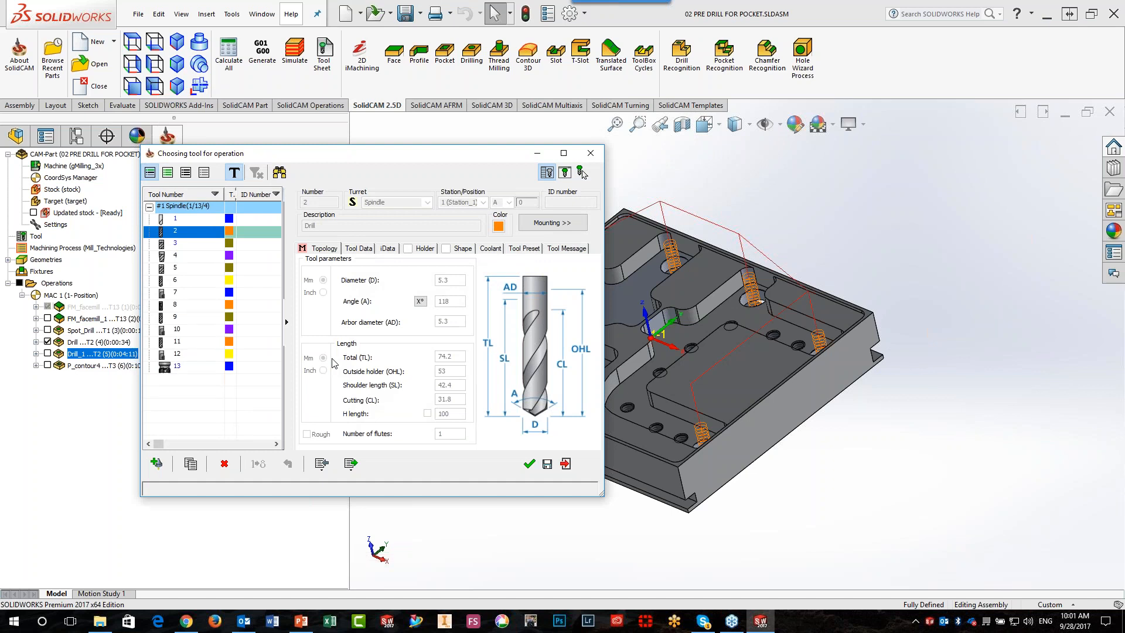
left_click(166, 465)
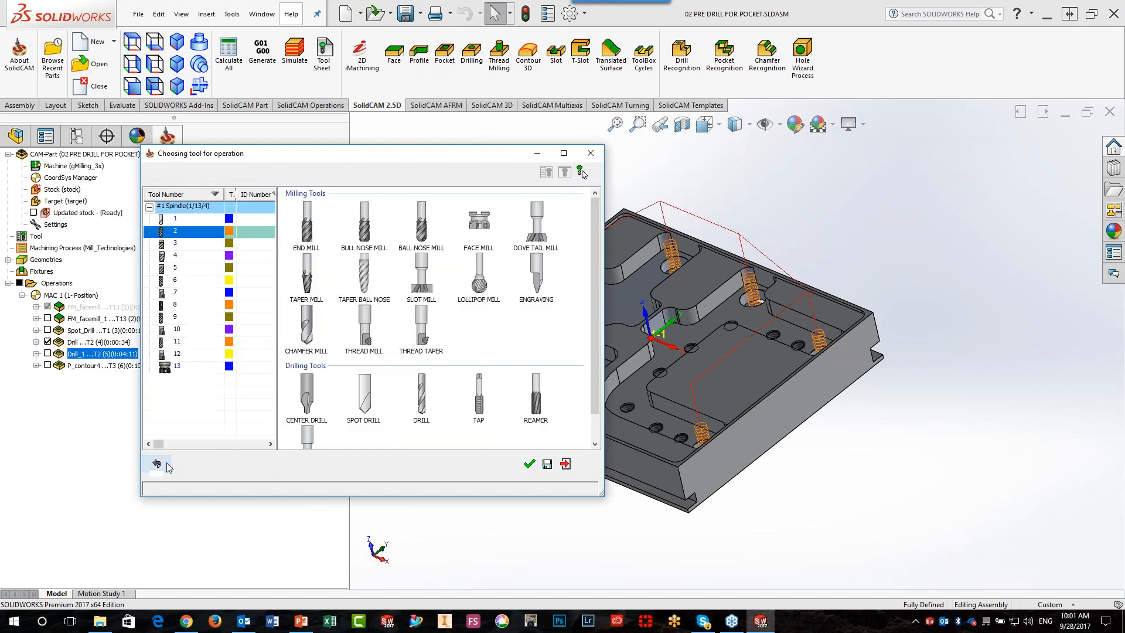
left_click(539, 404)
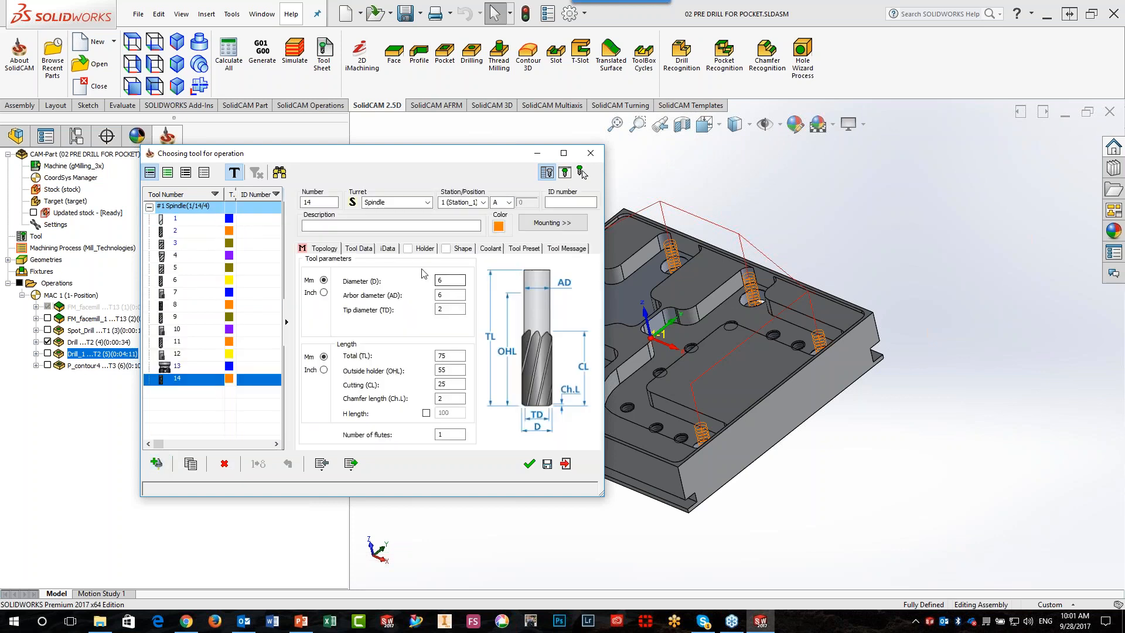
left_click(450, 280)
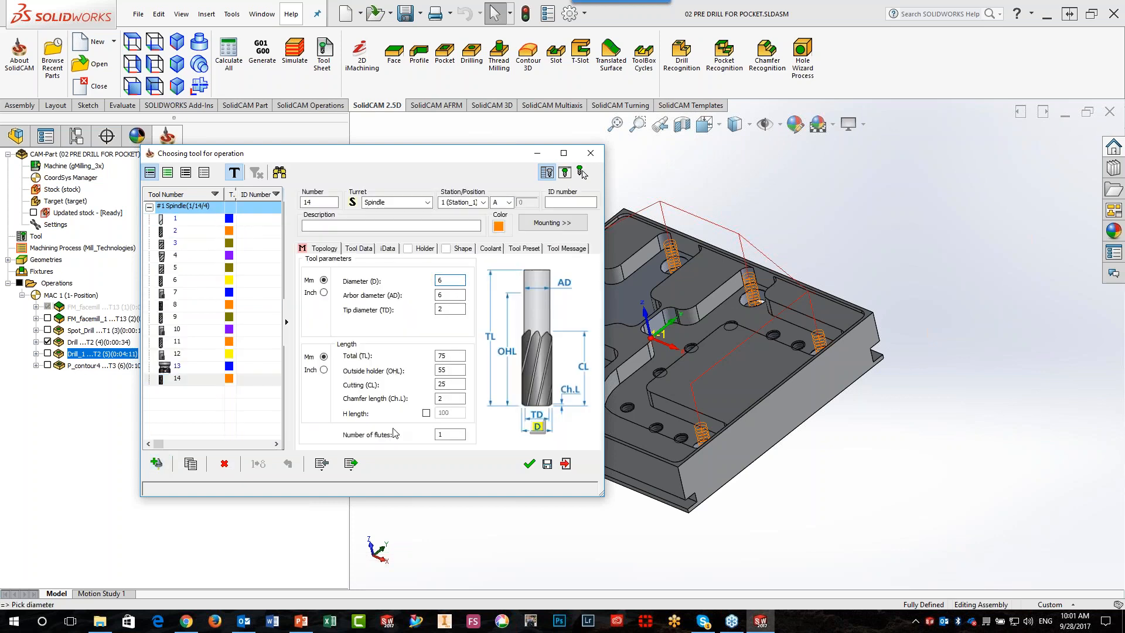
left_click_drag(451, 282, 415, 278)
type("5.3")
left_click(528, 463)
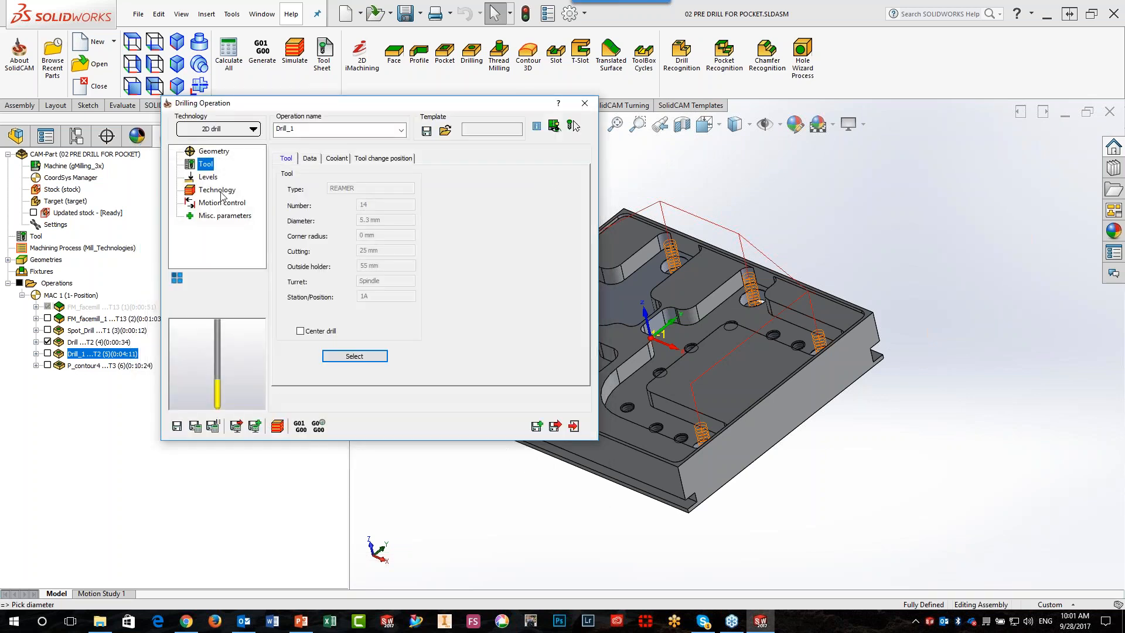
Set the Drill_1 operation's drill cycle type to G85 and exit the operation without saving
left_click(221, 191)
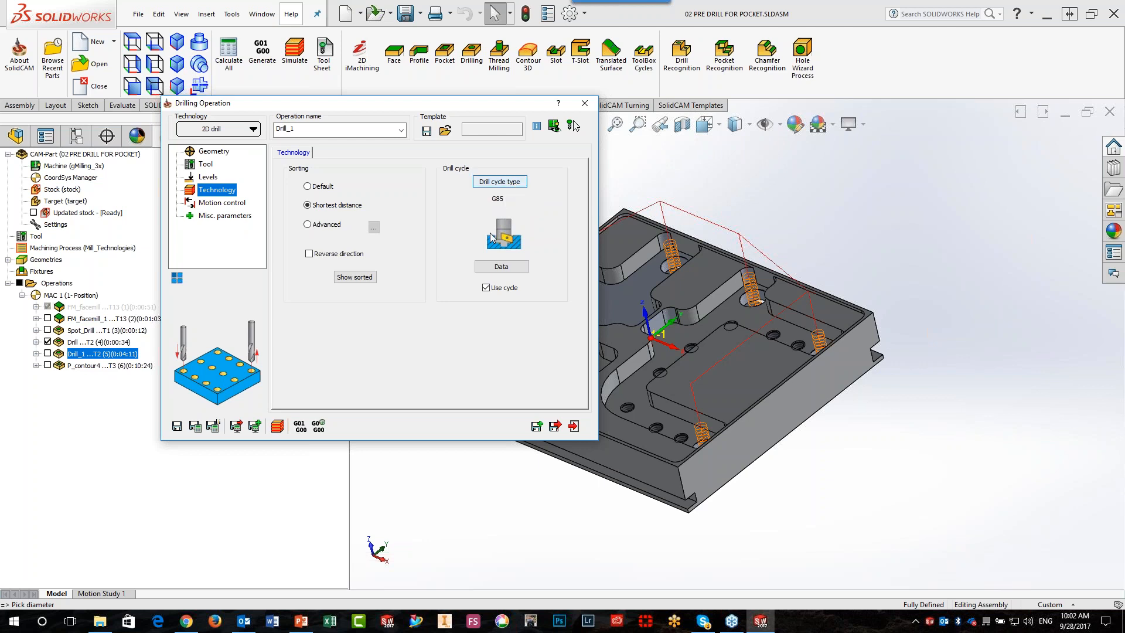
left_click(573, 426)
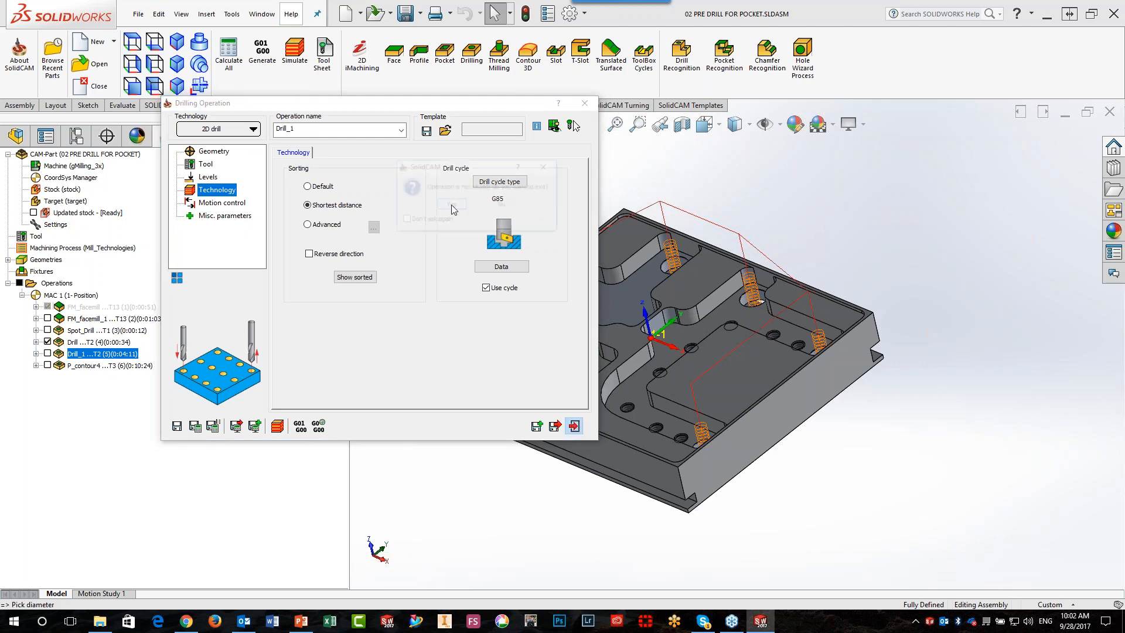
left_click(451, 205)
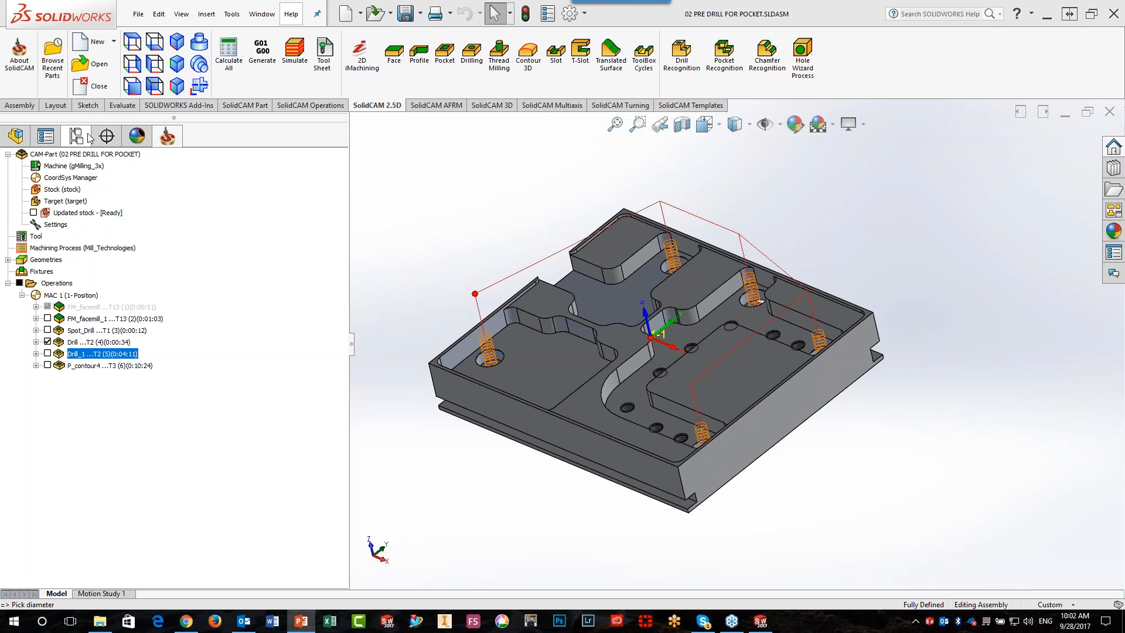
Open the CAM-Part 03 3d model protection test undercut.prz
left_click(91, 63)
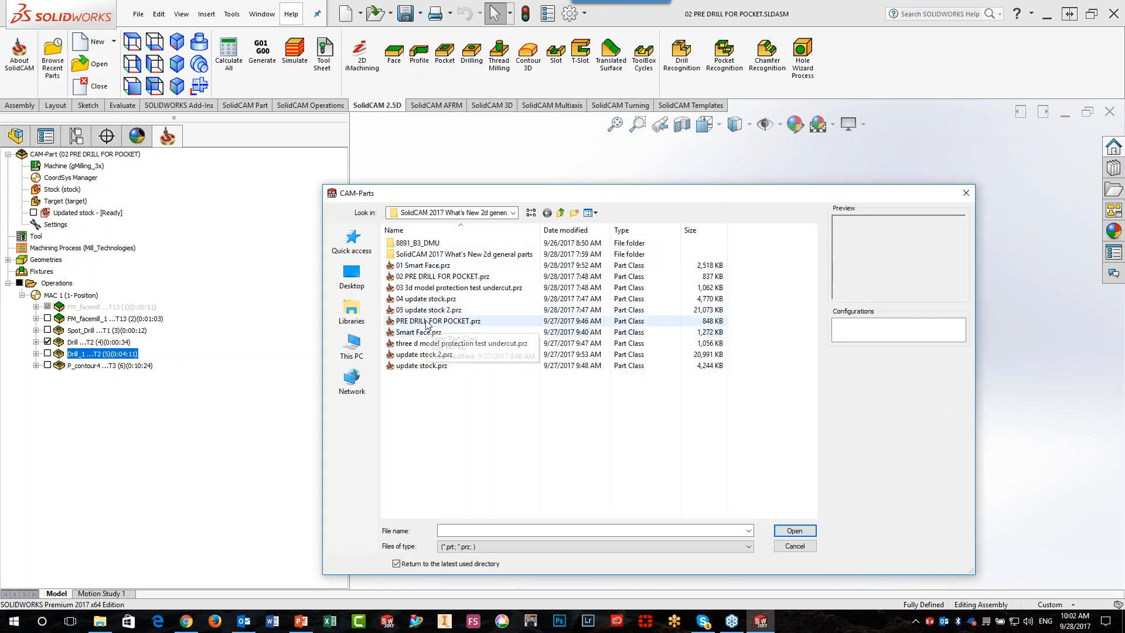
left_click(434, 287)
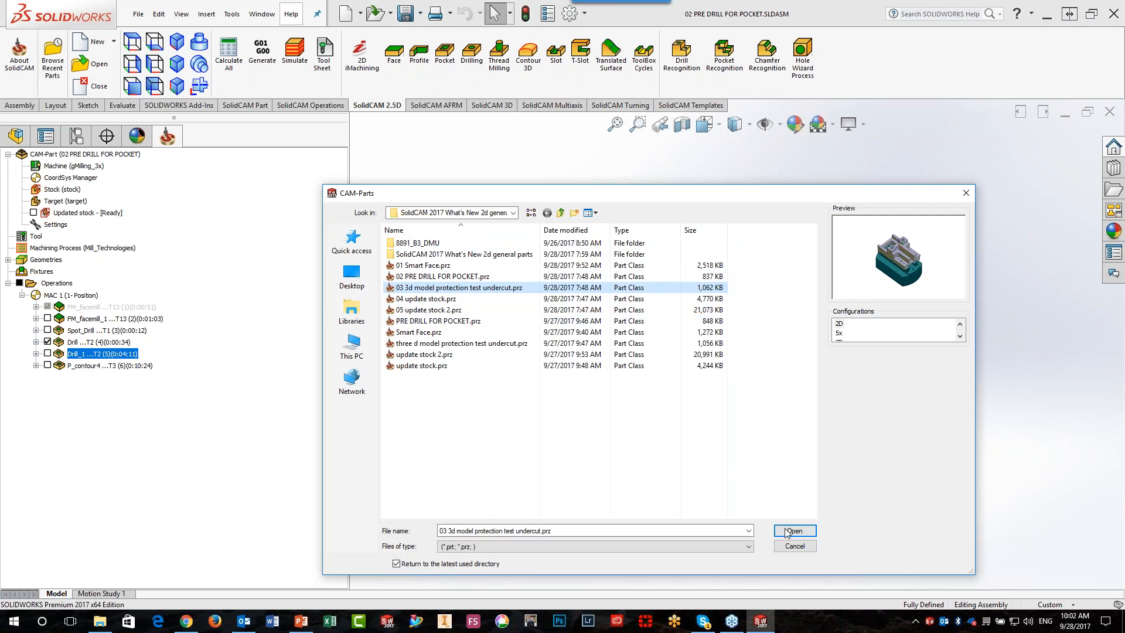
left_click(788, 531)
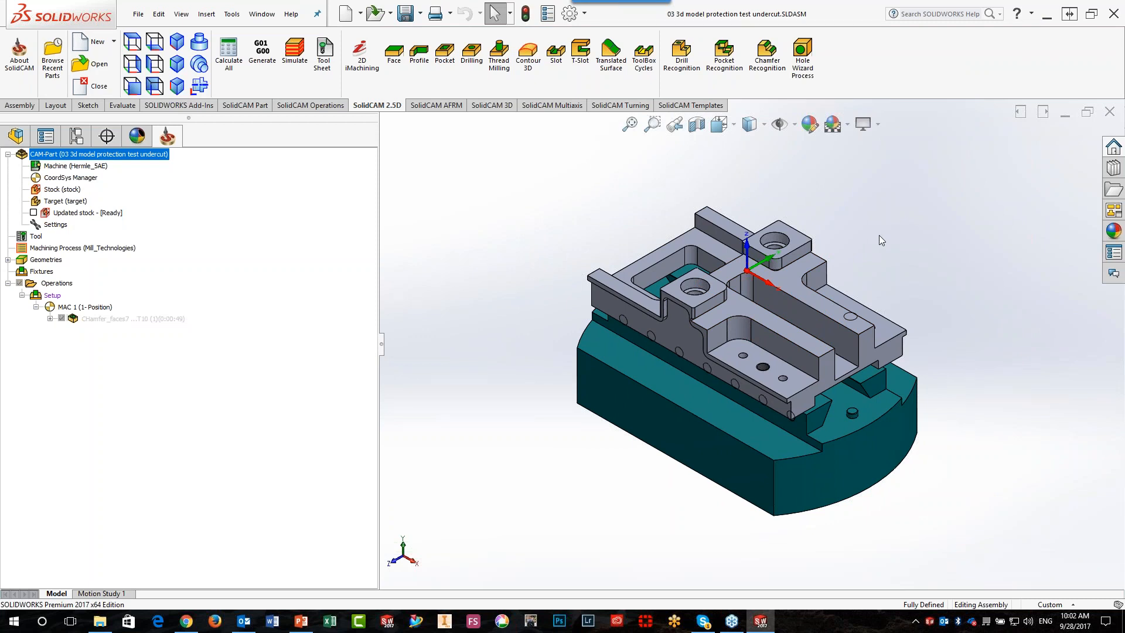
Examine the part on its fixture, focusing on the contoured side wall and stepped edge beside the bored boss
scroll(879, 235, "up", 1)
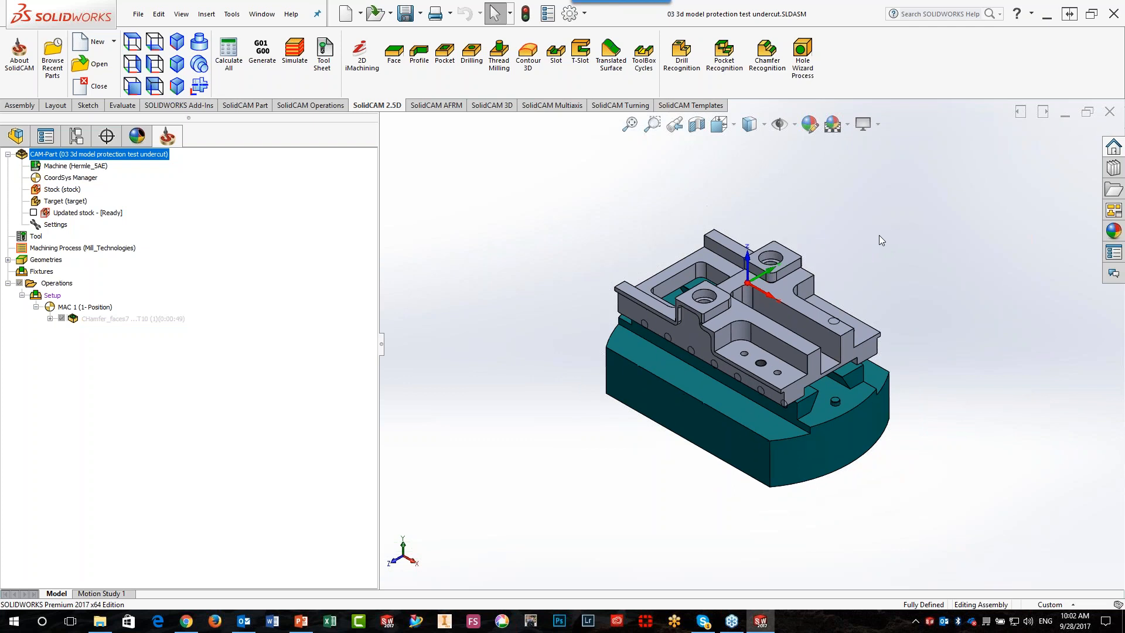
middle_click_drag(757, 362, 770, 338)
scroll(770, 337, "down", 1)
scroll(749, 393, "down", 7)
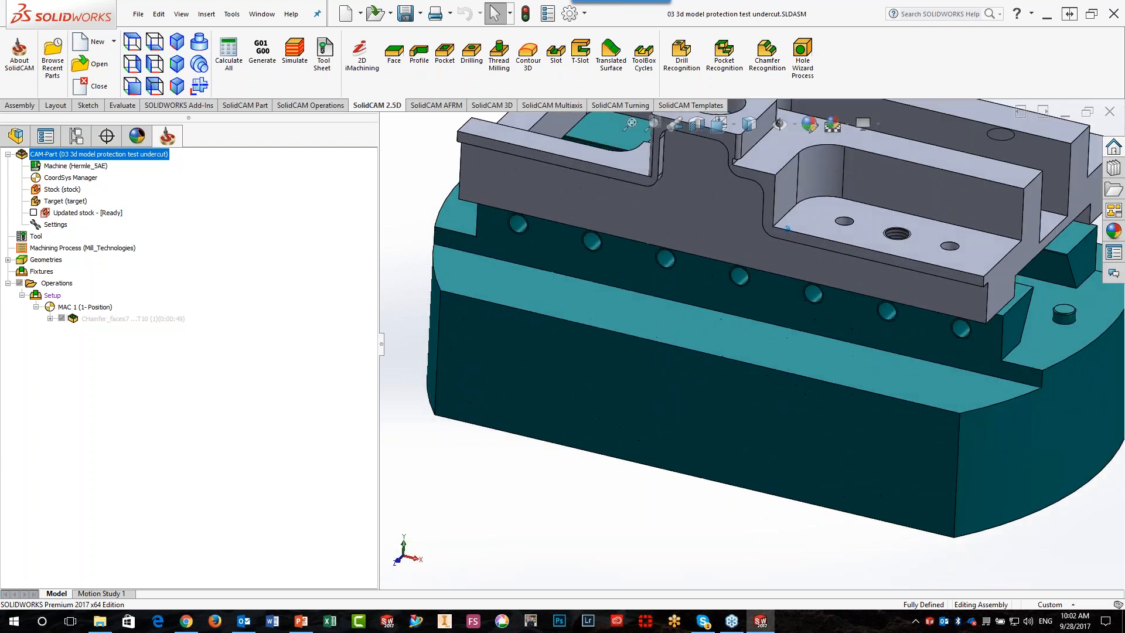
middle_click_drag(812, 226, 781, 299, "ctrl")
scroll(811, 334, "down", 2)
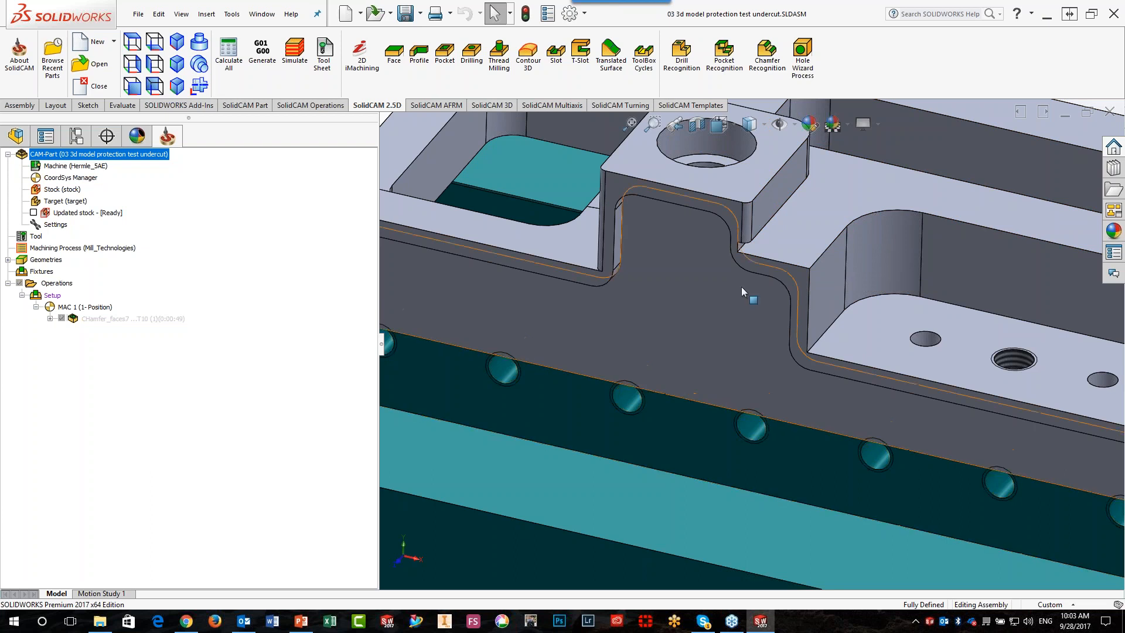
scroll(740, 287, "up", 5)
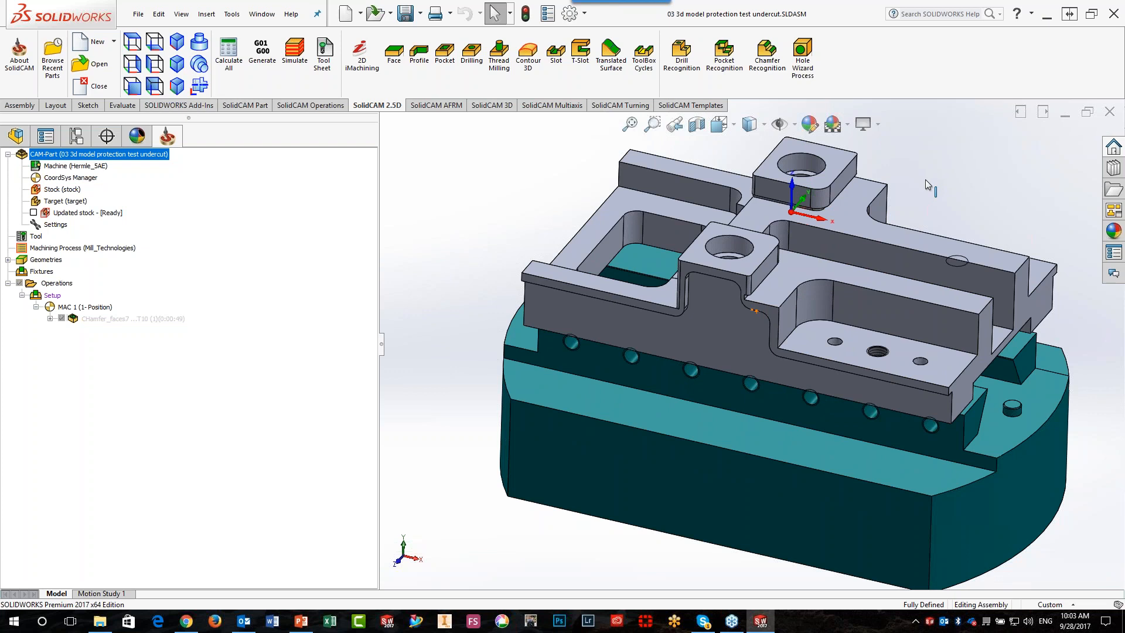
Start a Chamfer Recognition operation with 3D Model protection on target, and define its geometry from the upper stepped face at Z-15.00
left_click(768, 59)
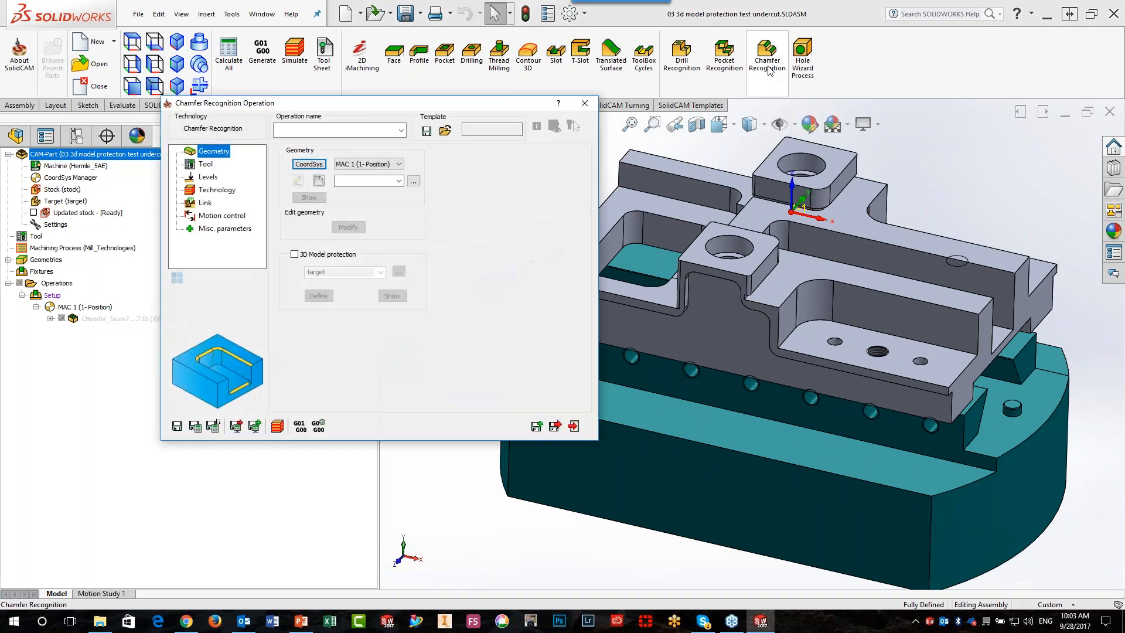
left_click(301, 255)
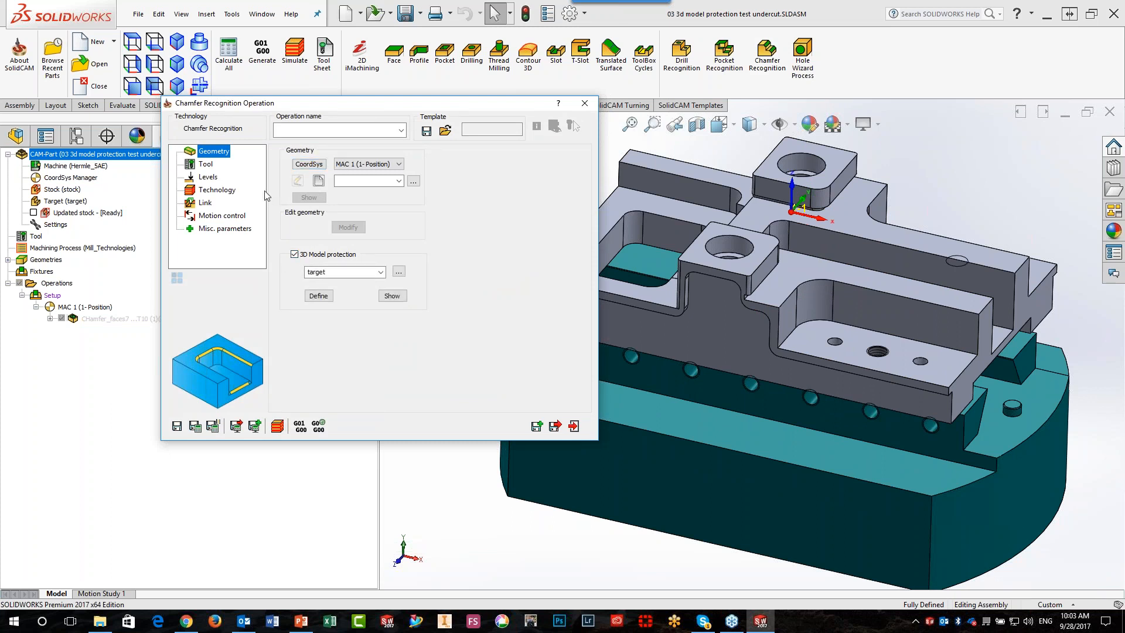
left_click(318, 181)
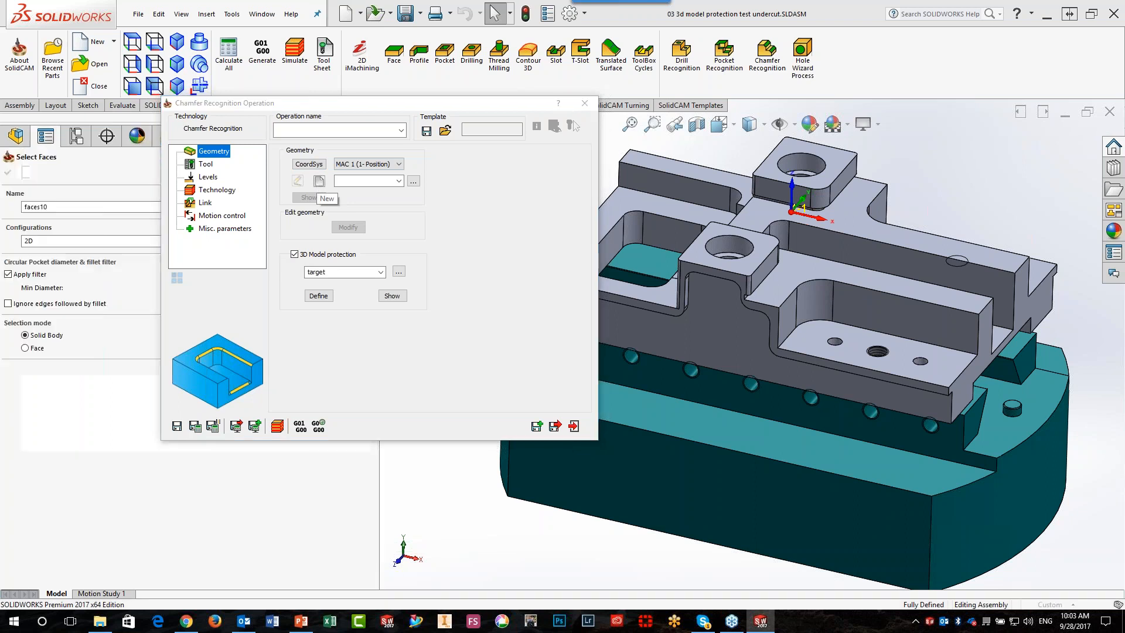
left_click(25, 349)
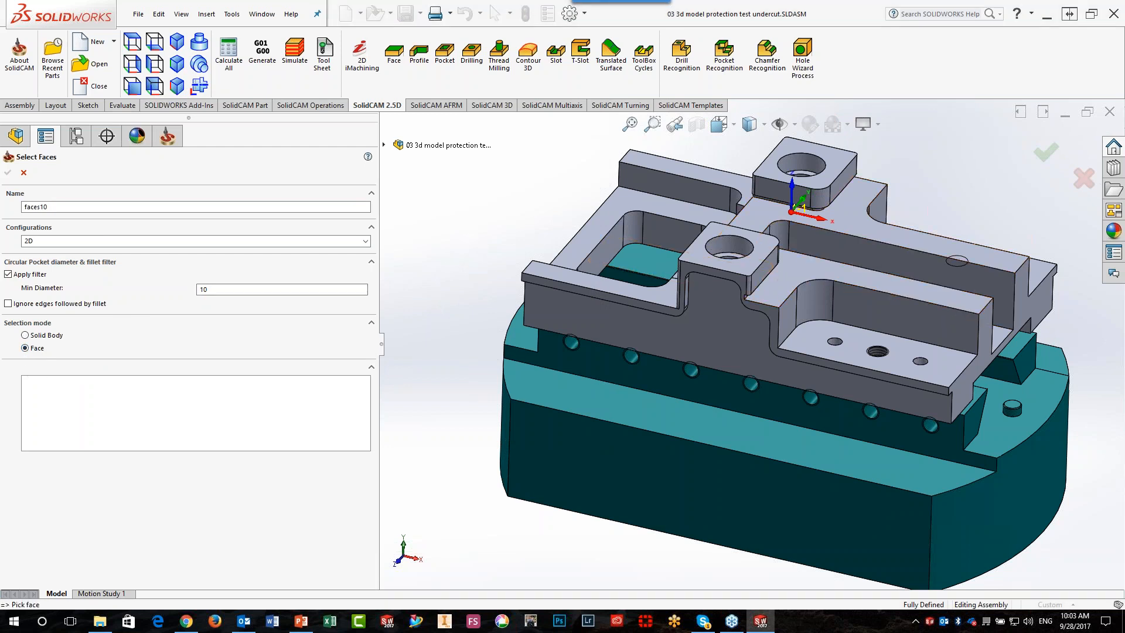
left_click(855, 220)
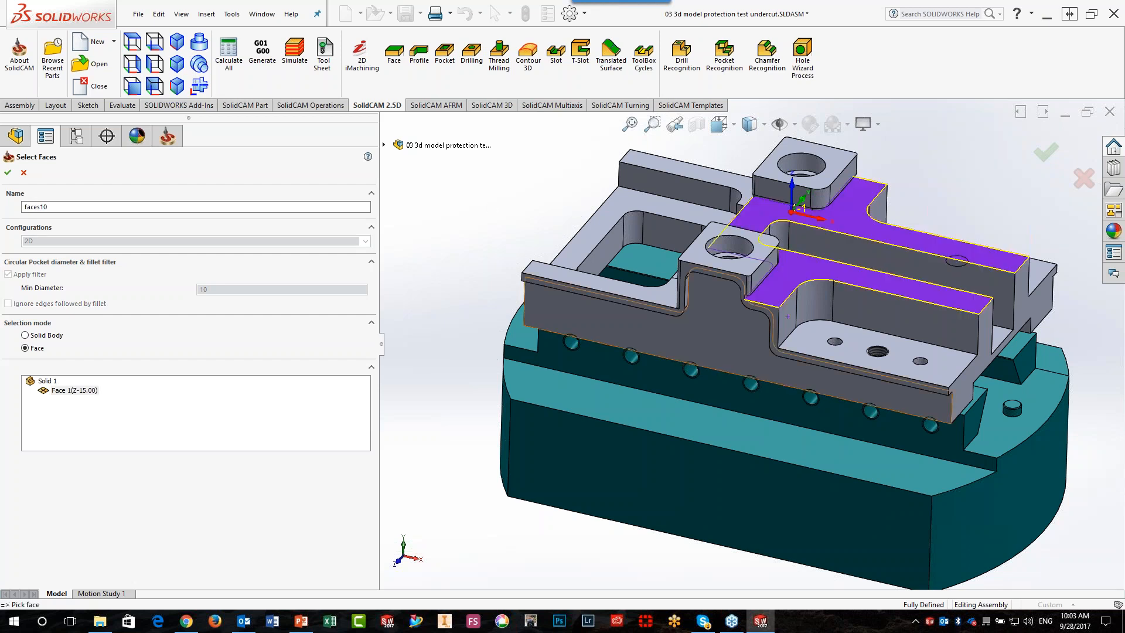
scroll(738, 304, "down", 2)
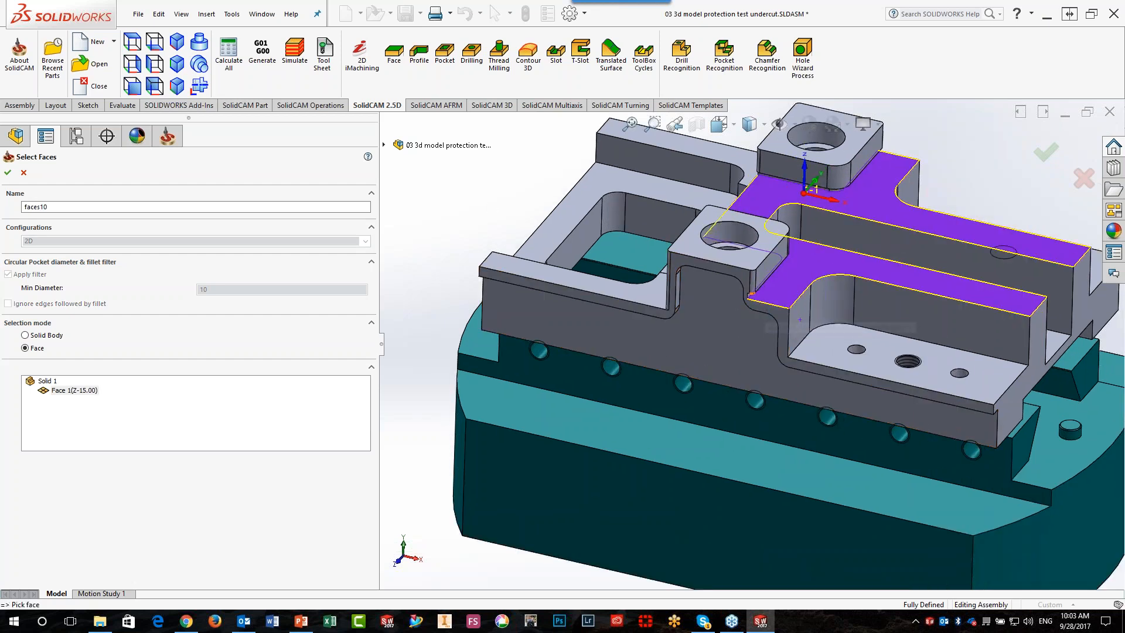
left_click(8, 172)
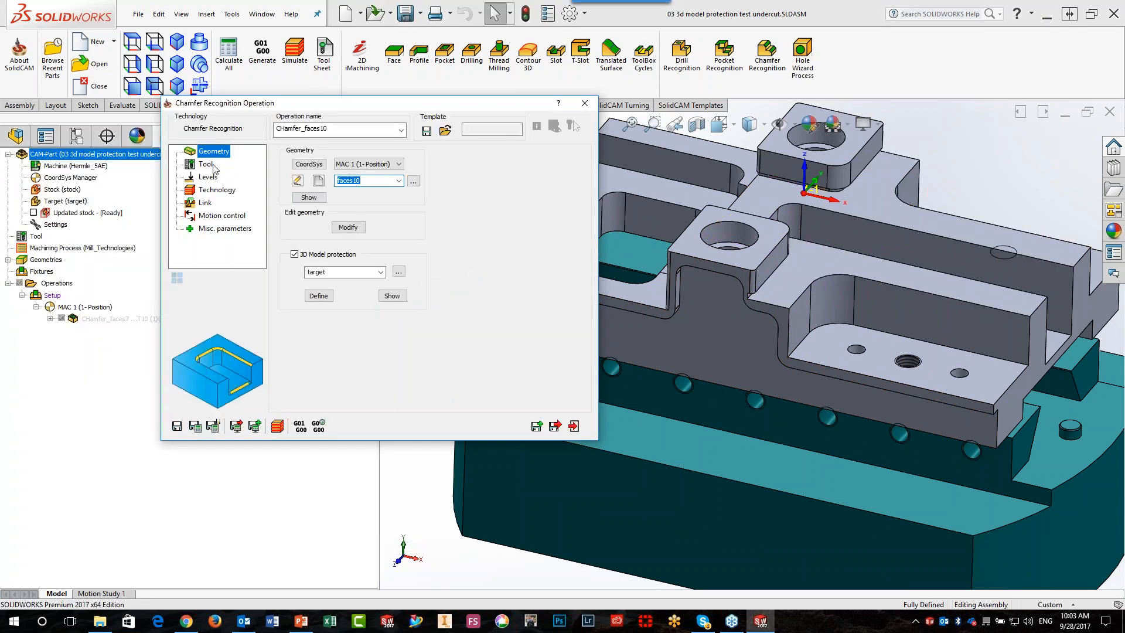
Assign tool number 10, the 6 mm, 90-degree chamfer drill, to the chamfer operation
left_click(214, 165)
left_click(371, 332)
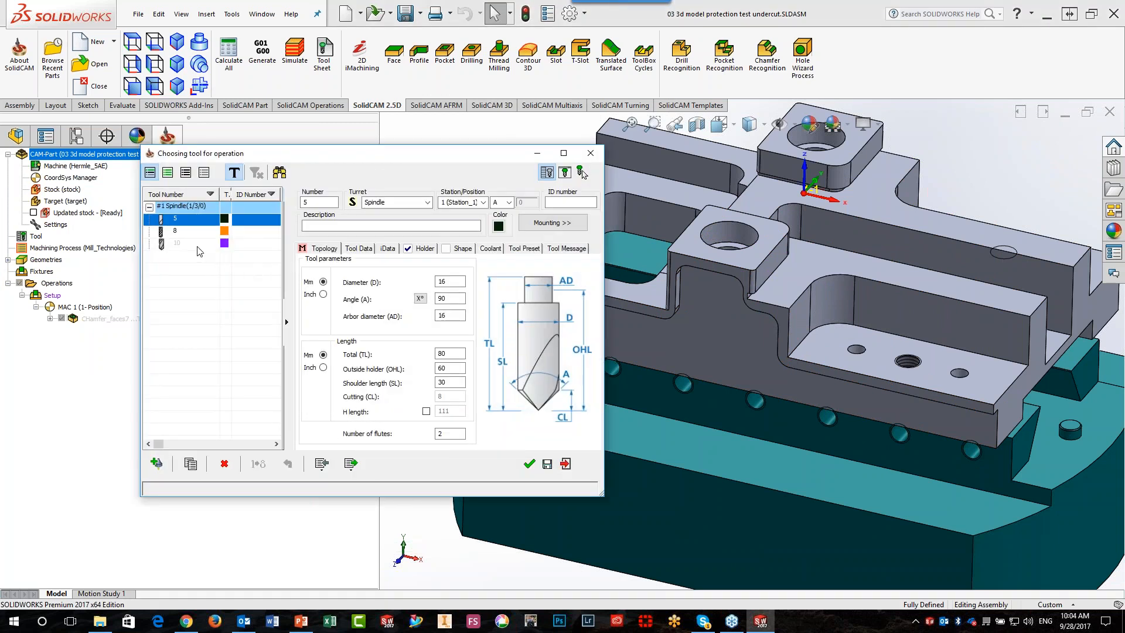
left_click(198, 247)
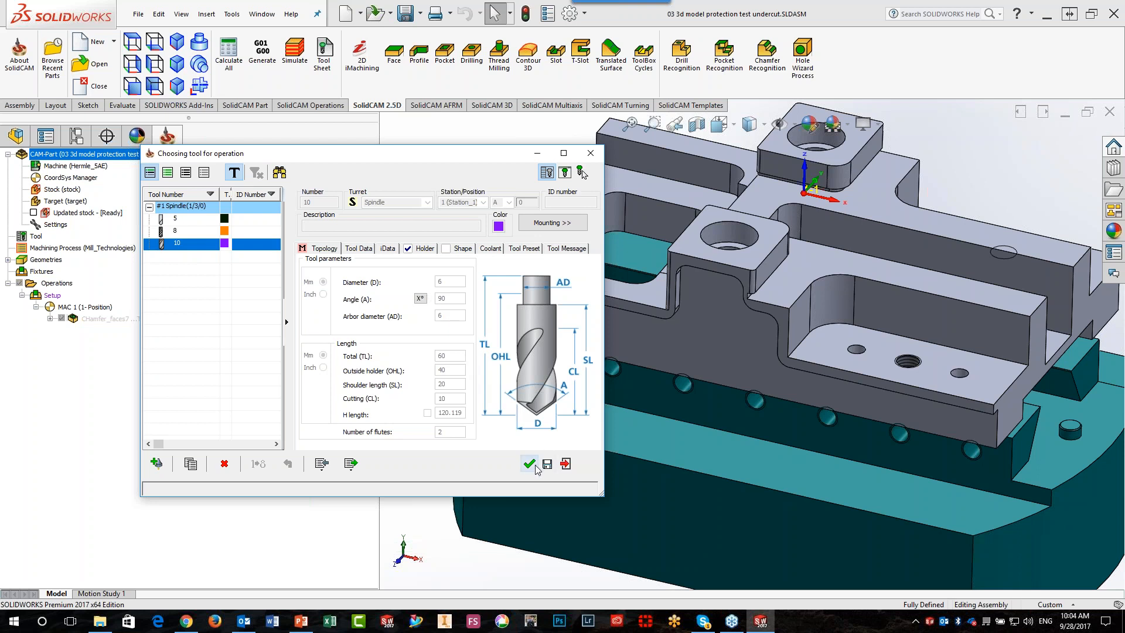
left_click(534, 465)
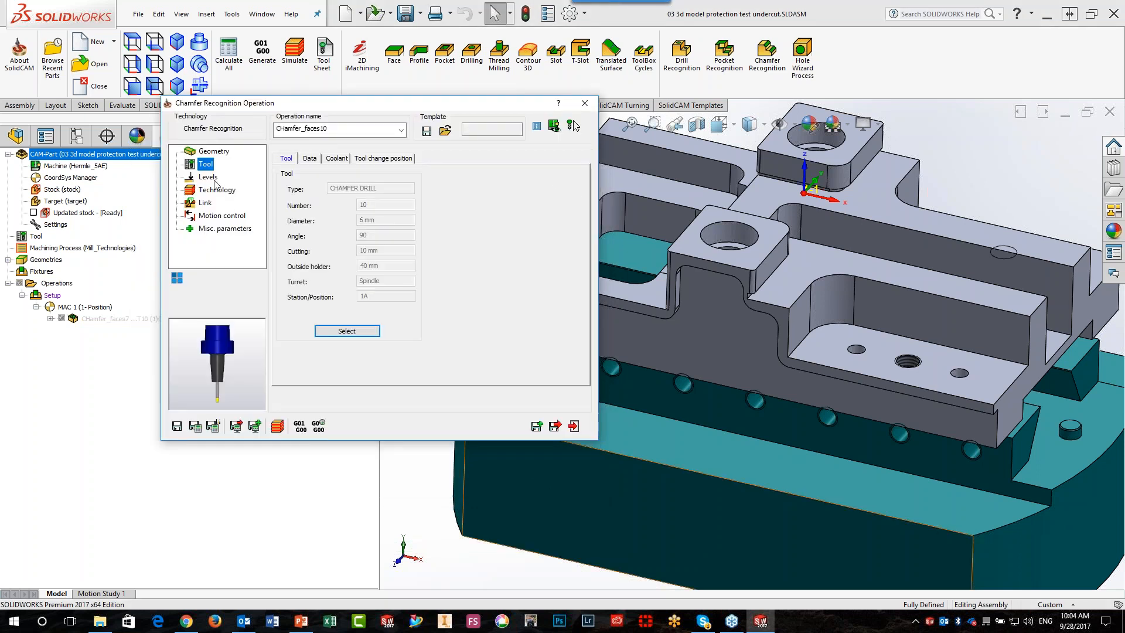
Set the chamfer depth to 0.5 and the safety offset to 0.1, and save and calculate the chamfer operation
left_click(209, 178)
left_click(375, 242)
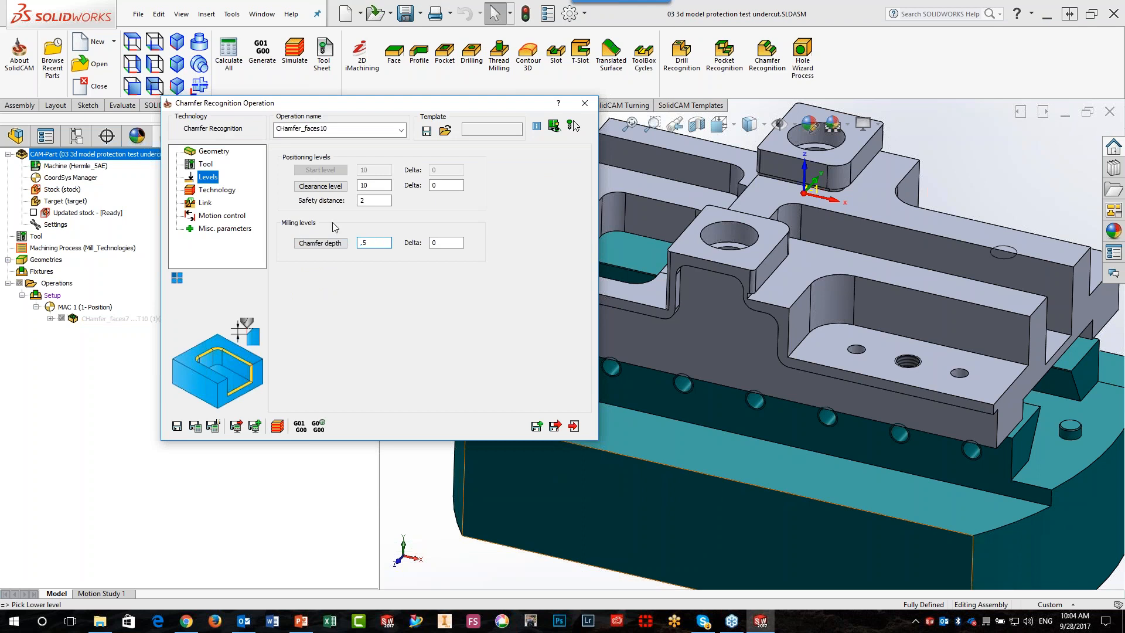
left_click(217, 191)
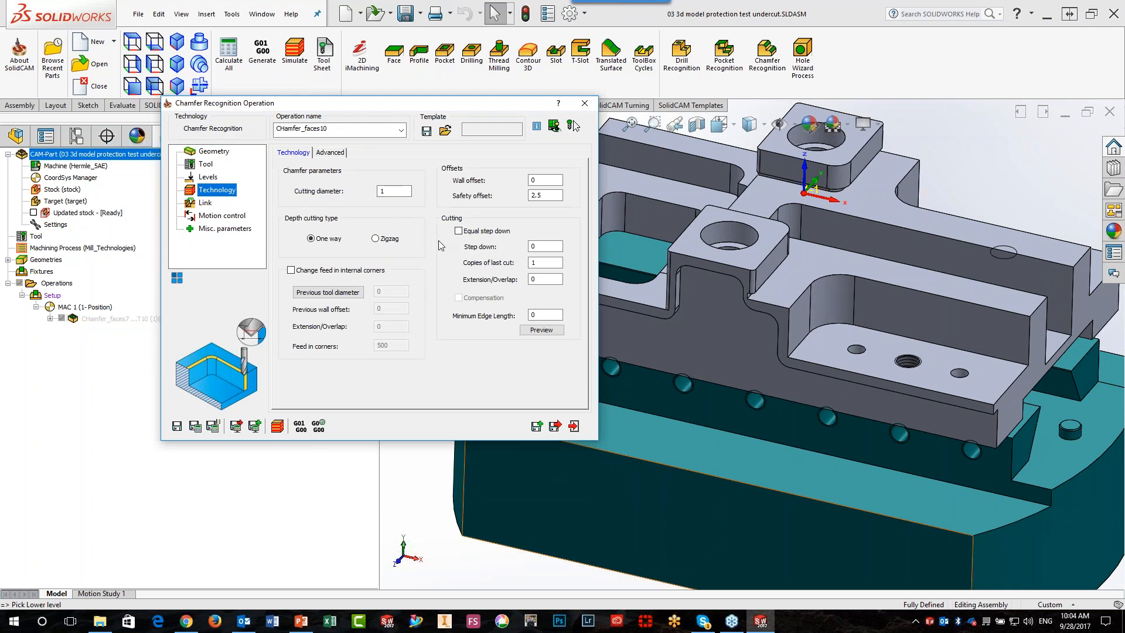
left_click_drag(547, 197, 512, 195)
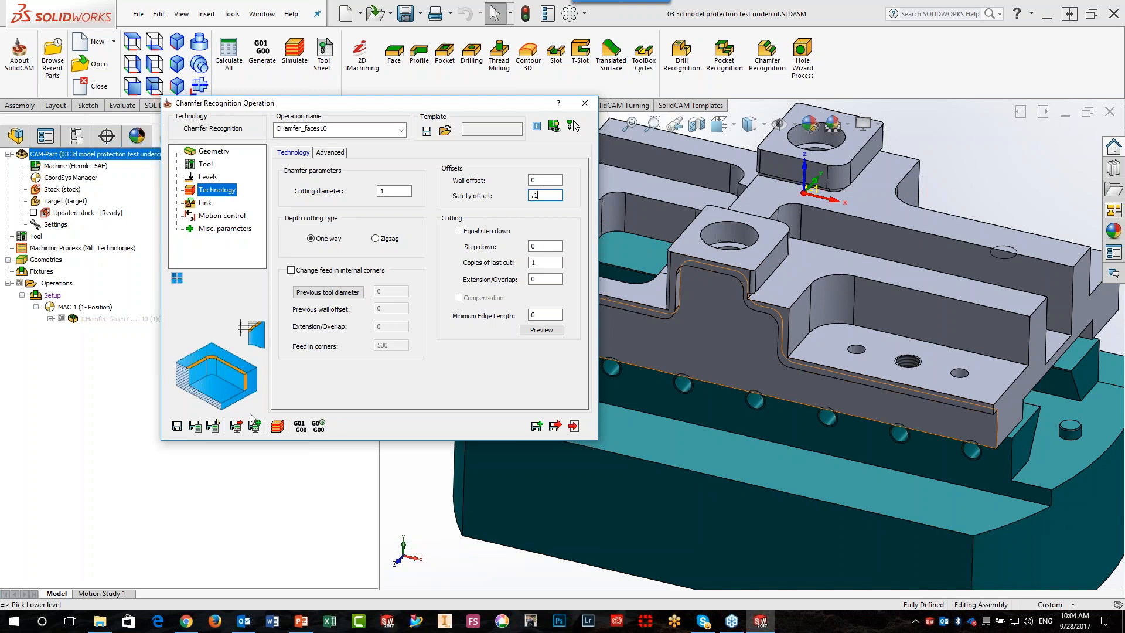
left_click(197, 429)
Simulate the chamfer operation in SolidVerify, checking the tool move by move along the stepped edge beside the bosses, and exit the simulation
left_click(277, 426)
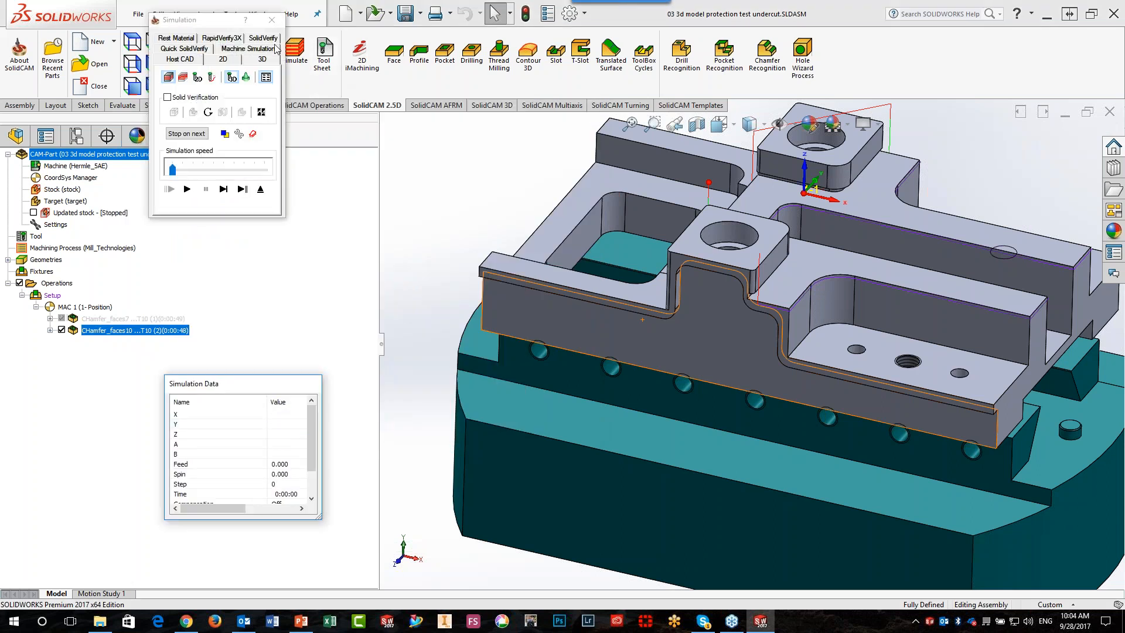
left_click(274, 41)
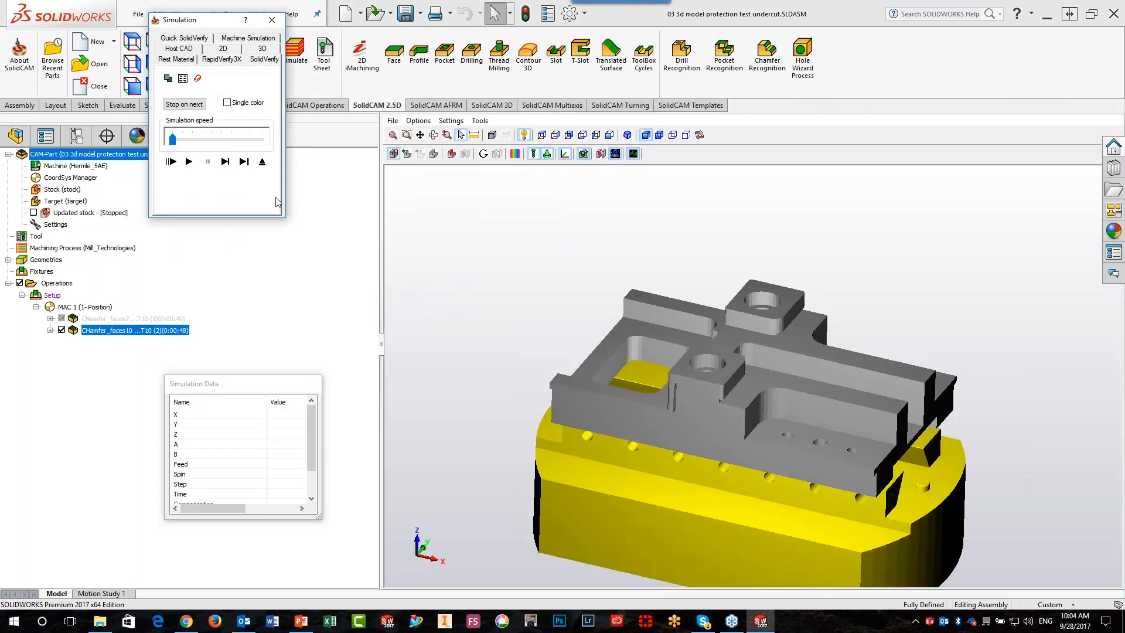
left_click(226, 162)
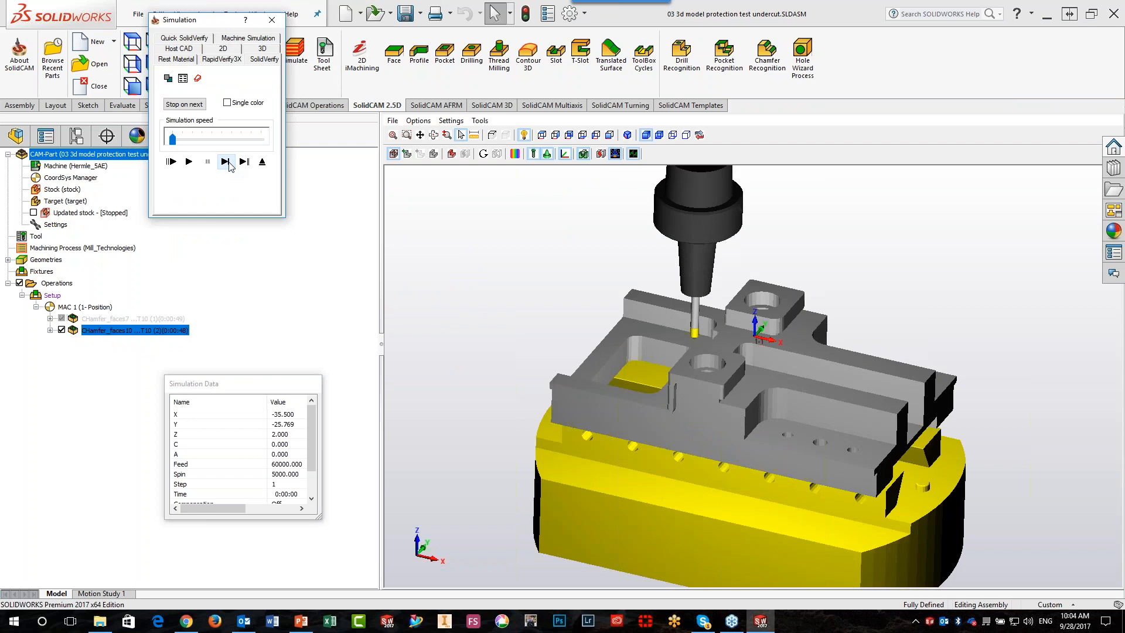
left_click(226, 162)
left_click(990, 306)
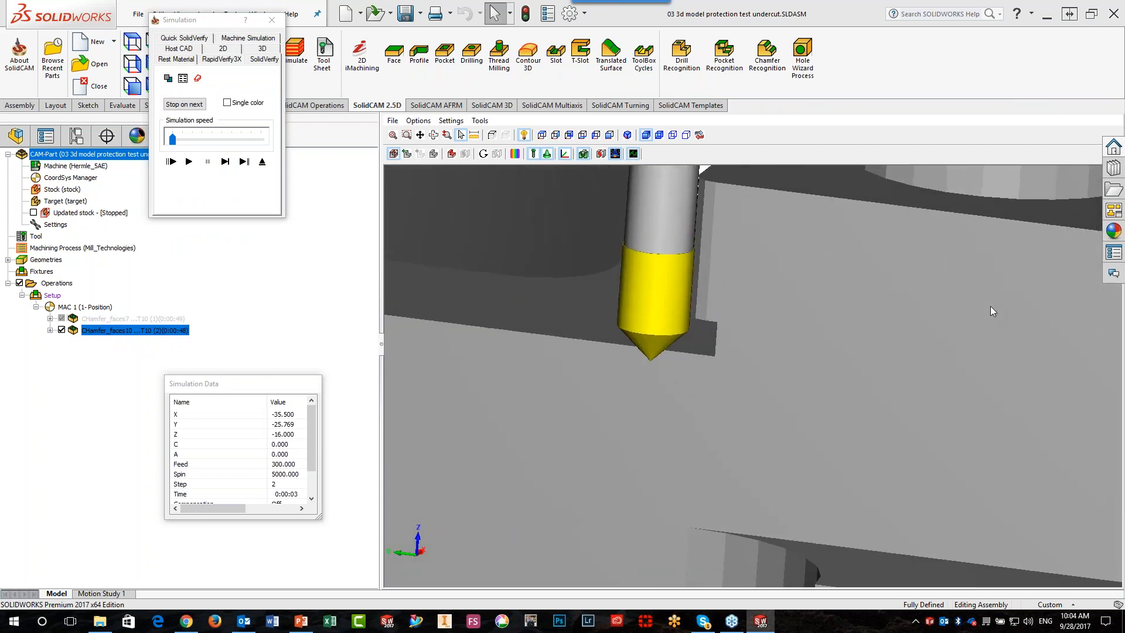
left_click(225, 162)
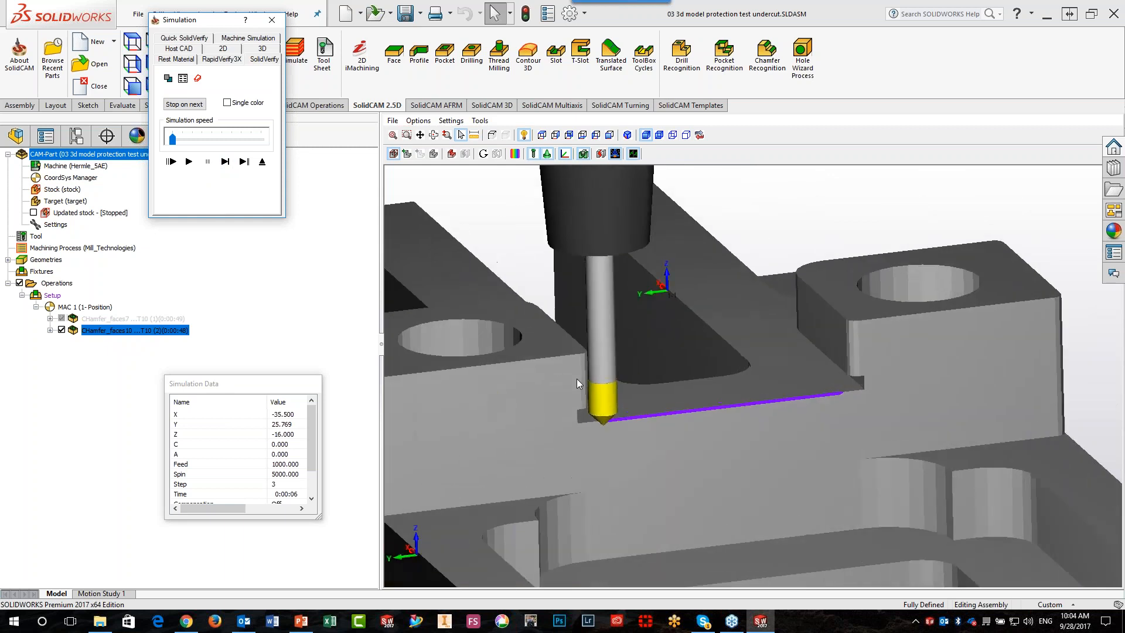
left_click(189, 161)
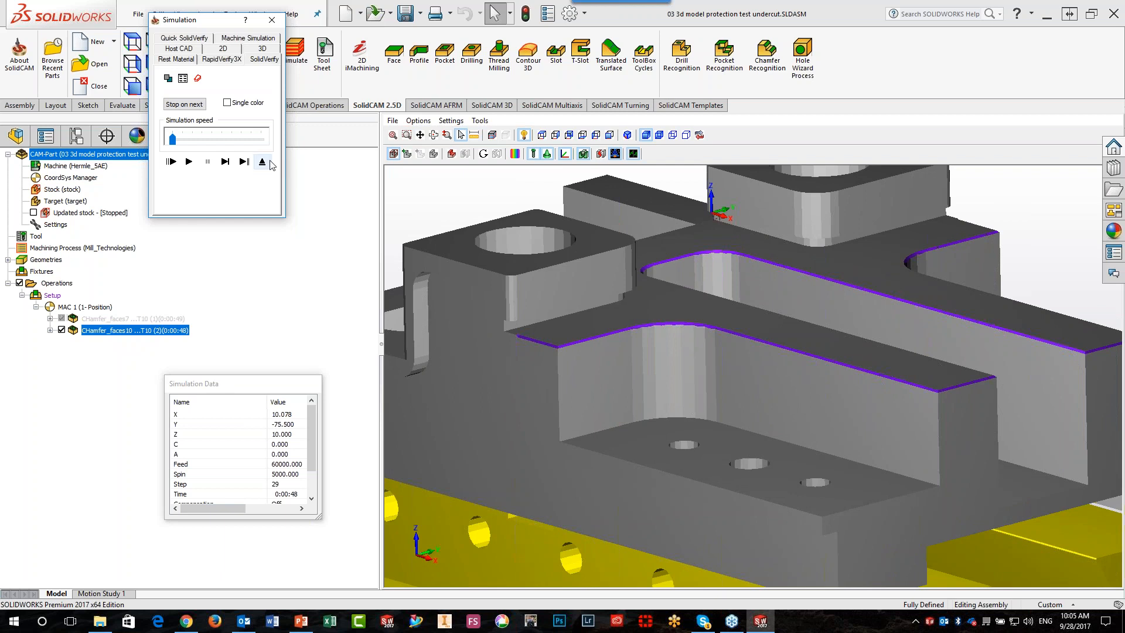
left_click(262, 161)
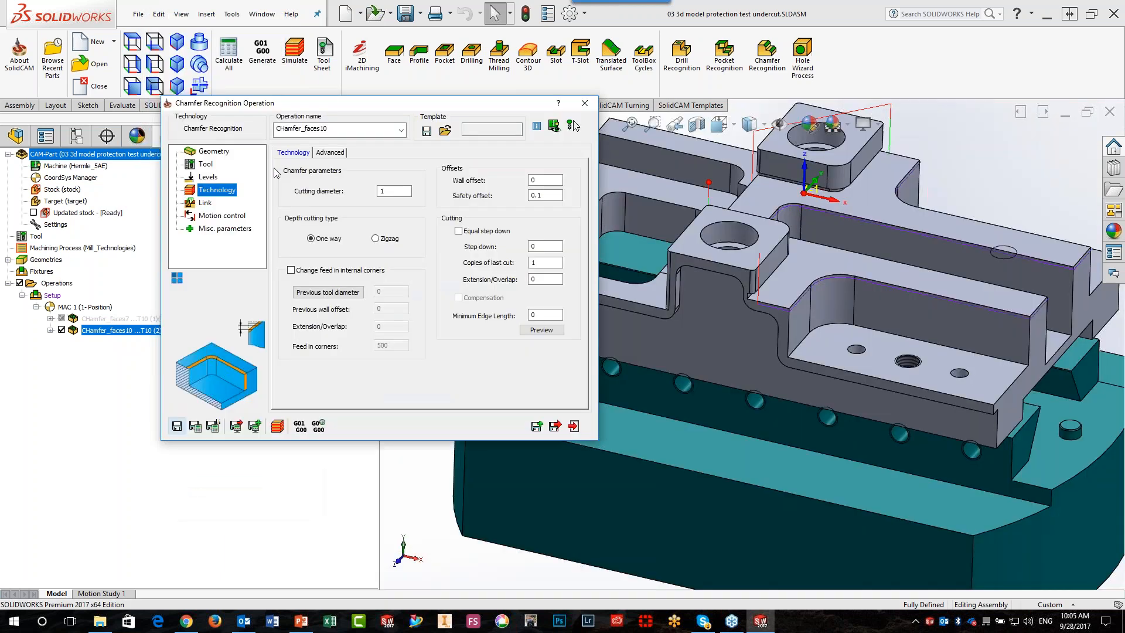
Turn off 3D Model protection, recalculate the chamfer operation, and inspect the toolpath at the undercut beside the boss
left_click(221, 152)
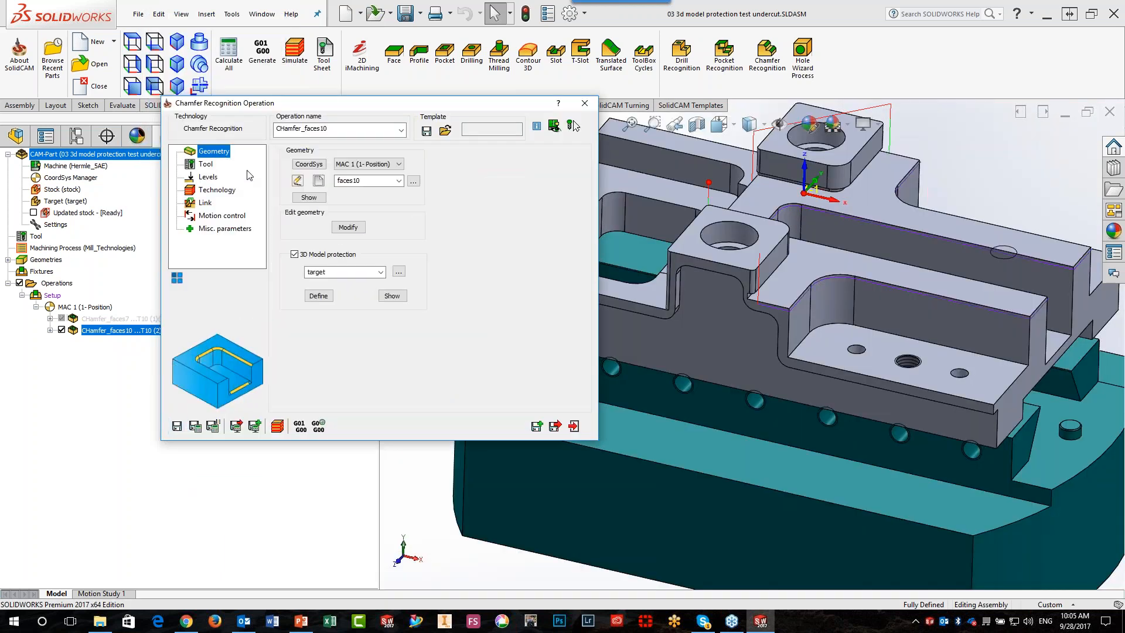
left_click(298, 256)
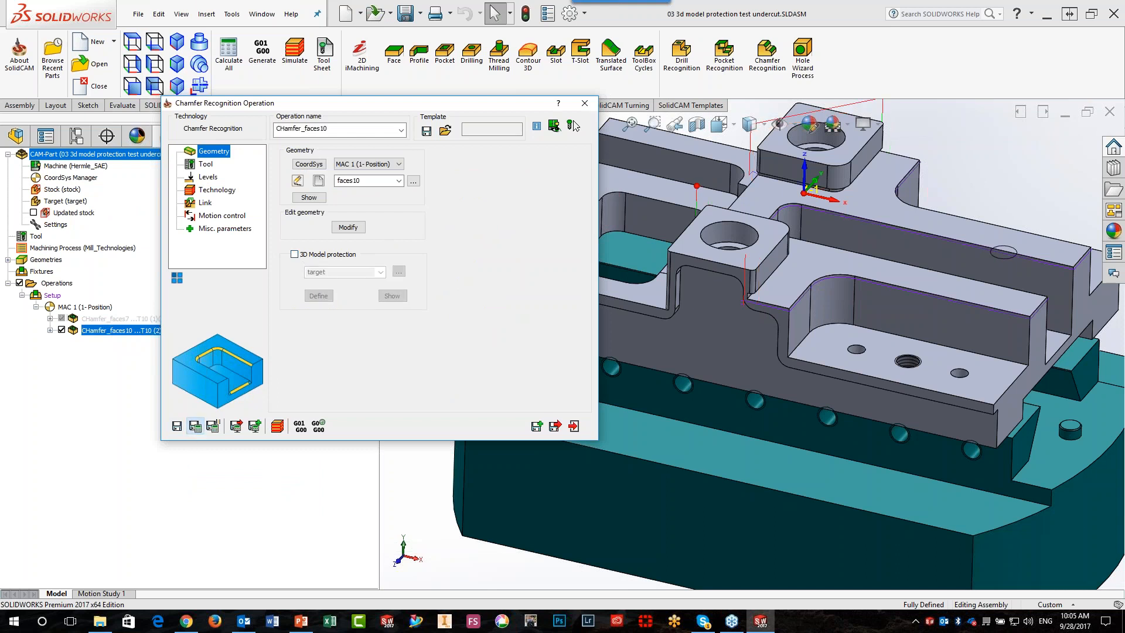
scroll(834, 282, "down", 8)
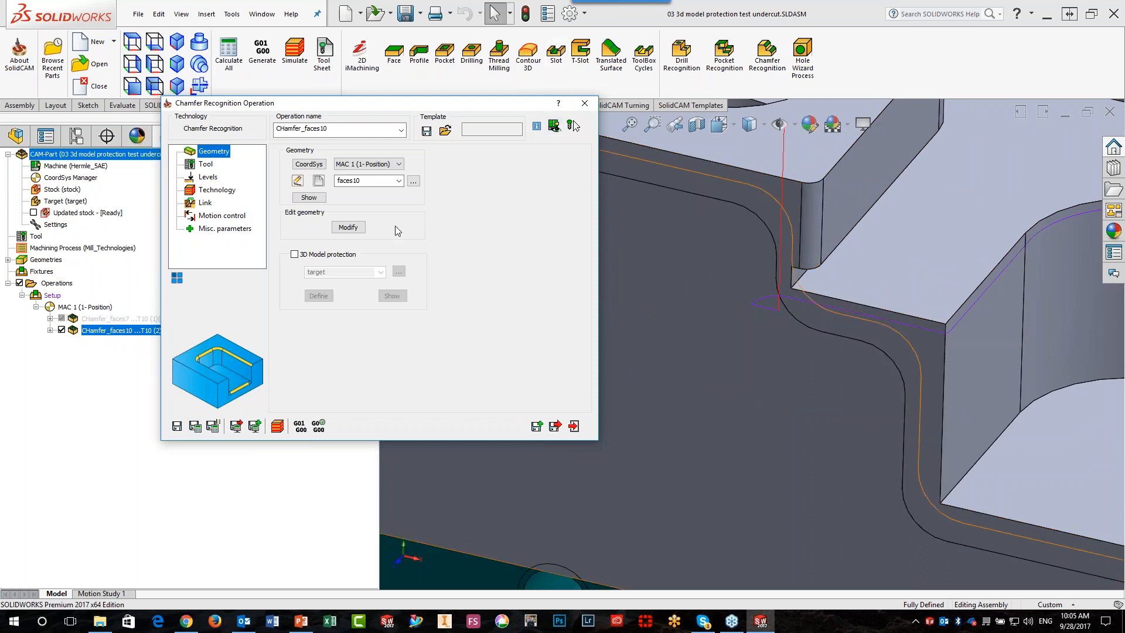
Re-enable 3D Model protection on target, recalculate the chamfer operation, and close it
left_click(295, 254)
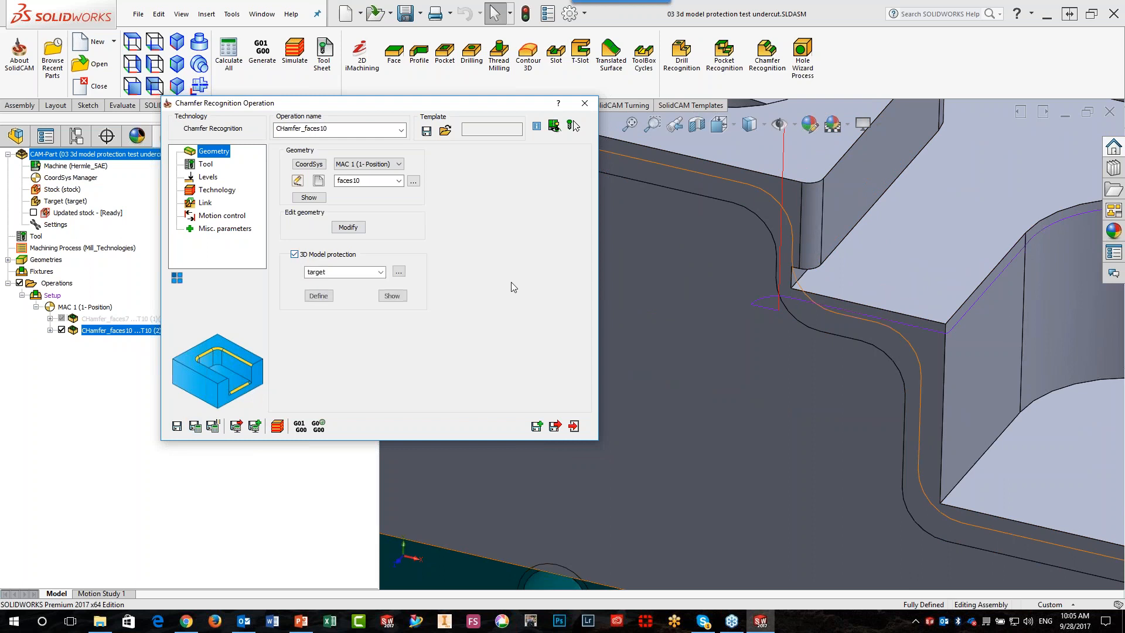
left_click(195, 426)
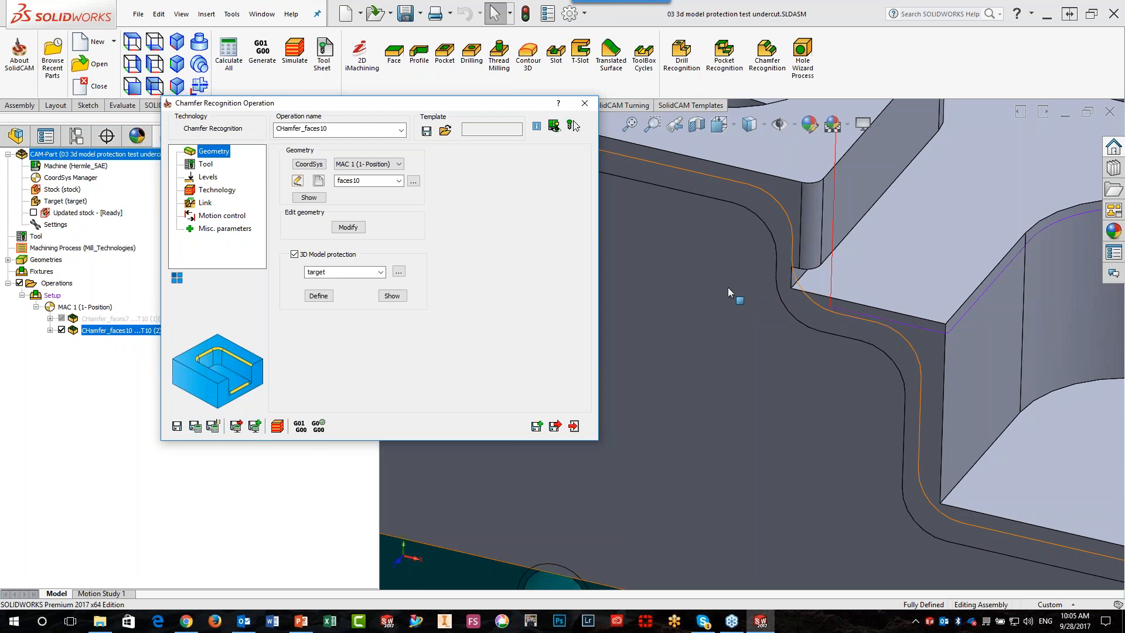
scroll(728, 287, "up", 8)
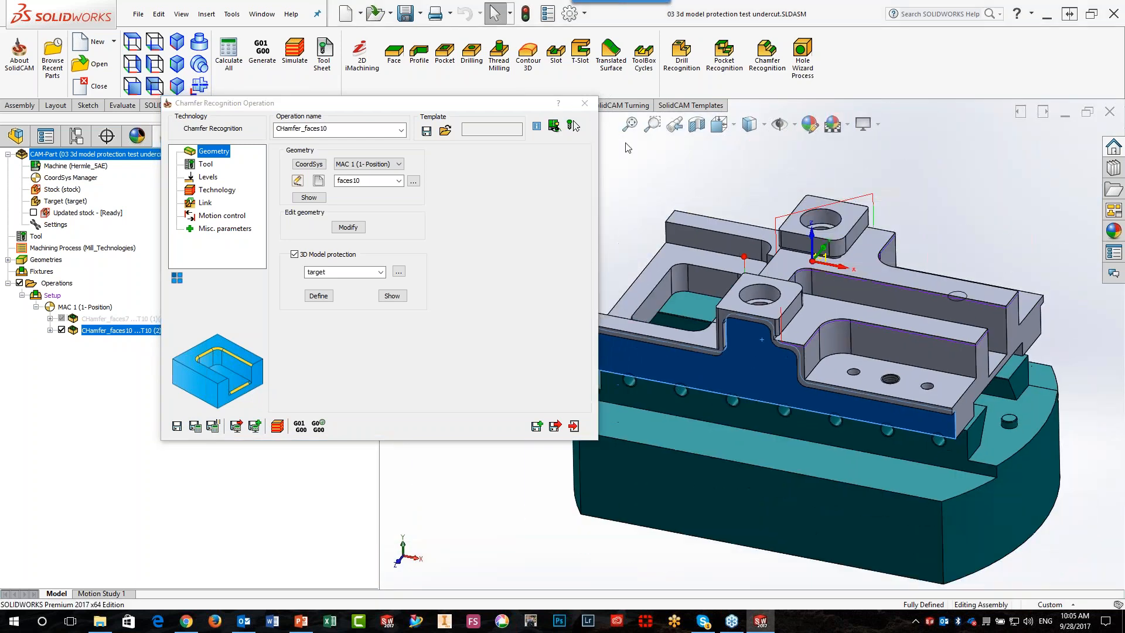
left_click(585, 103)
left_click(489, 387)
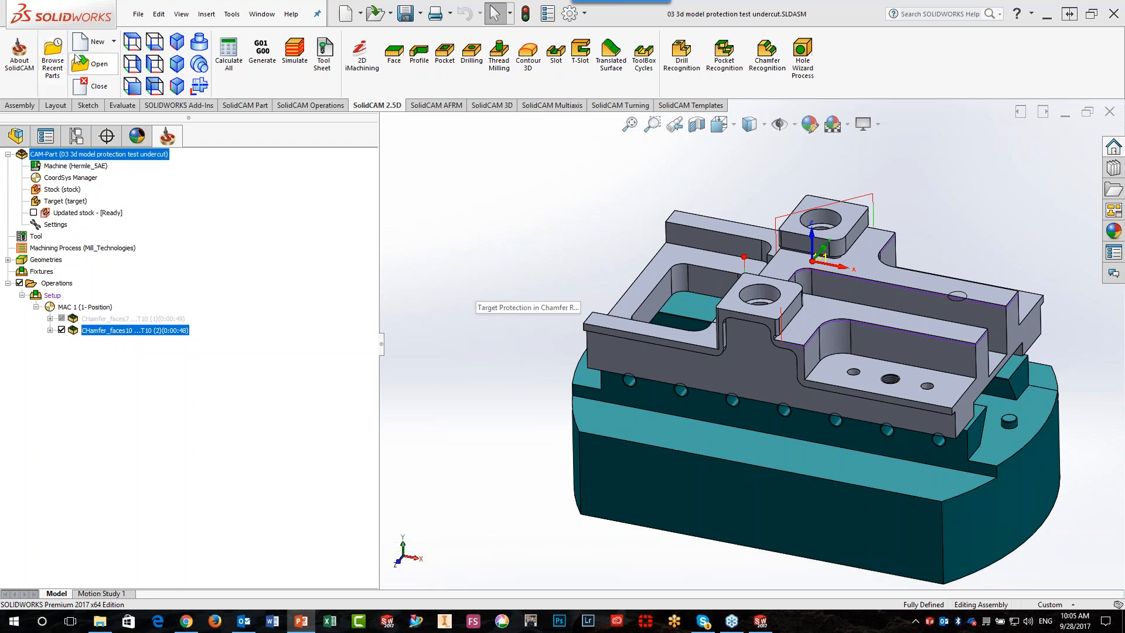
Open the CAM-Part Smart Face.prz
left_click(88, 64)
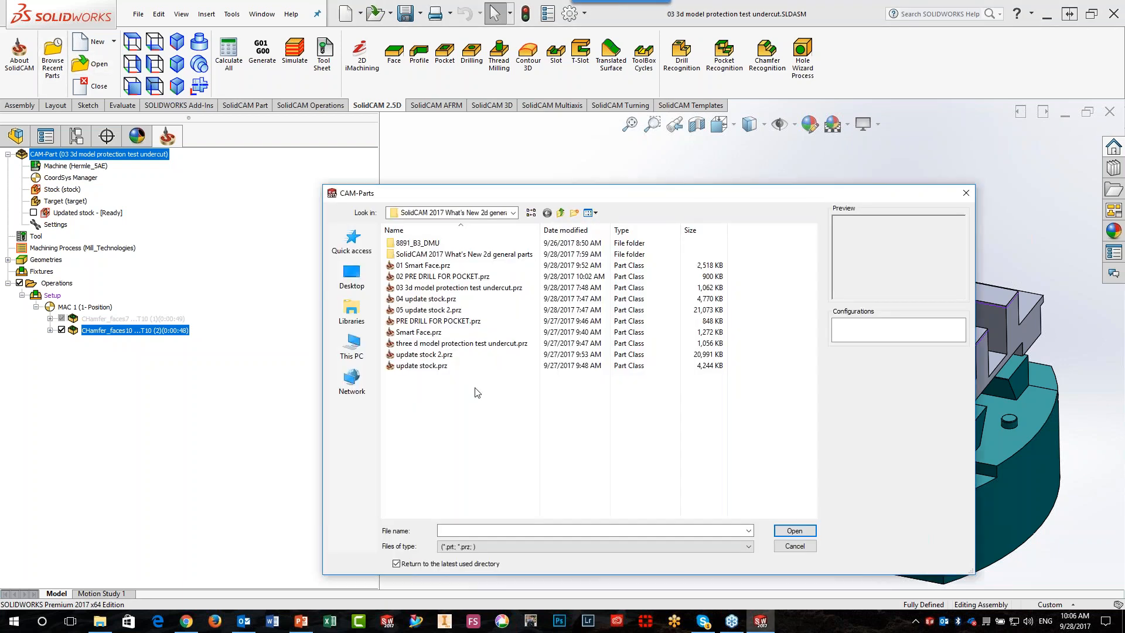
left_click(445, 332)
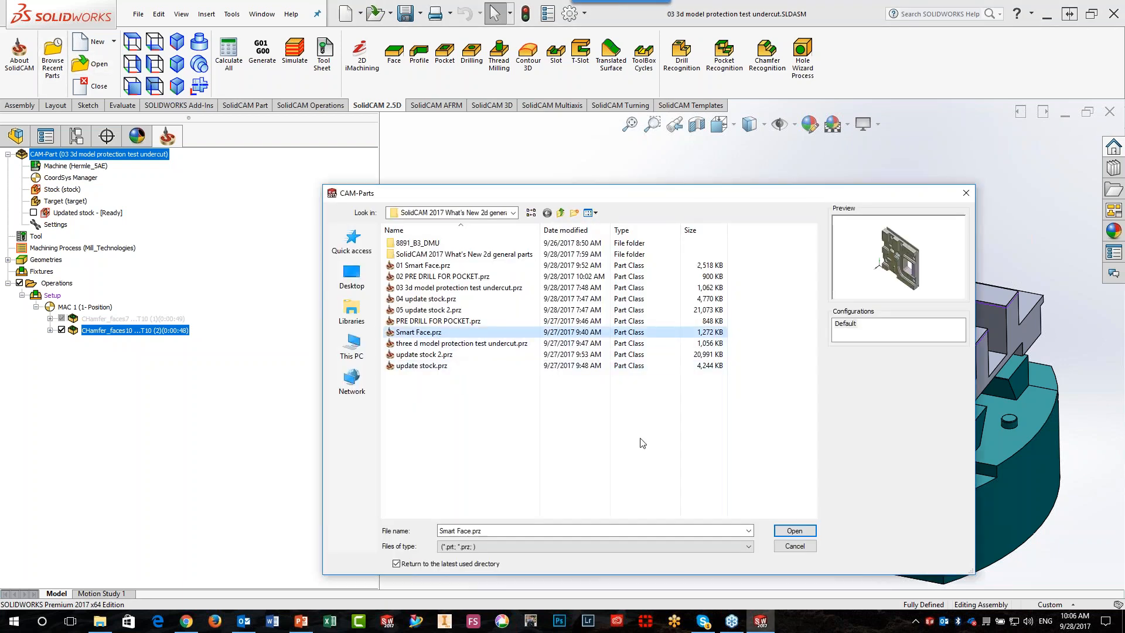
left_click(794, 530)
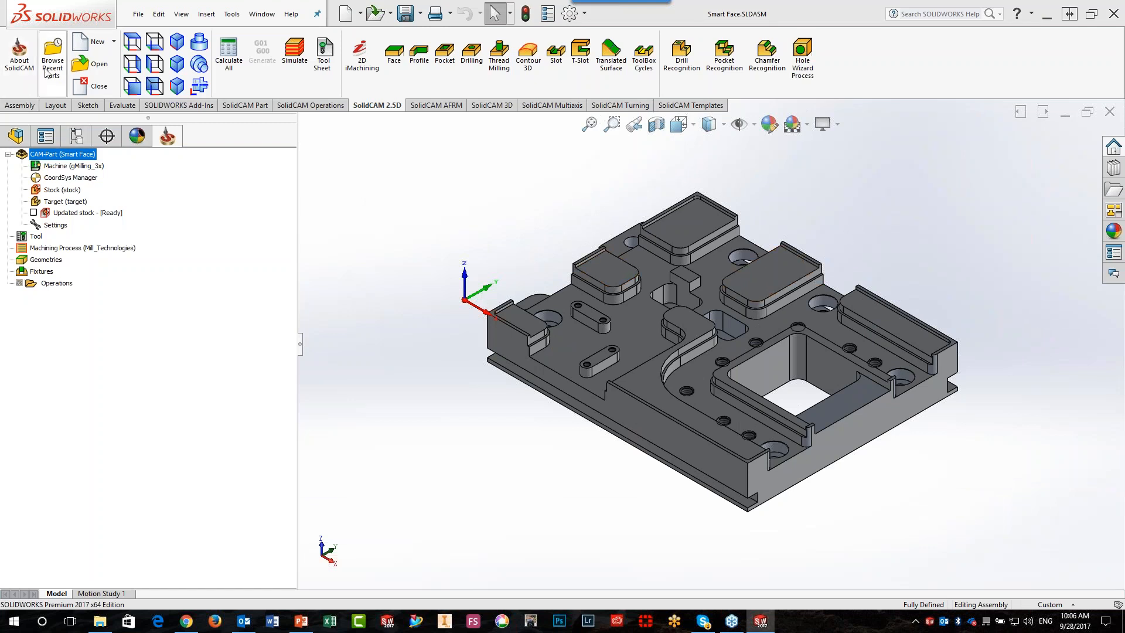
Open the CAM-Part 04 update stock.prz
left_click(81, 64)
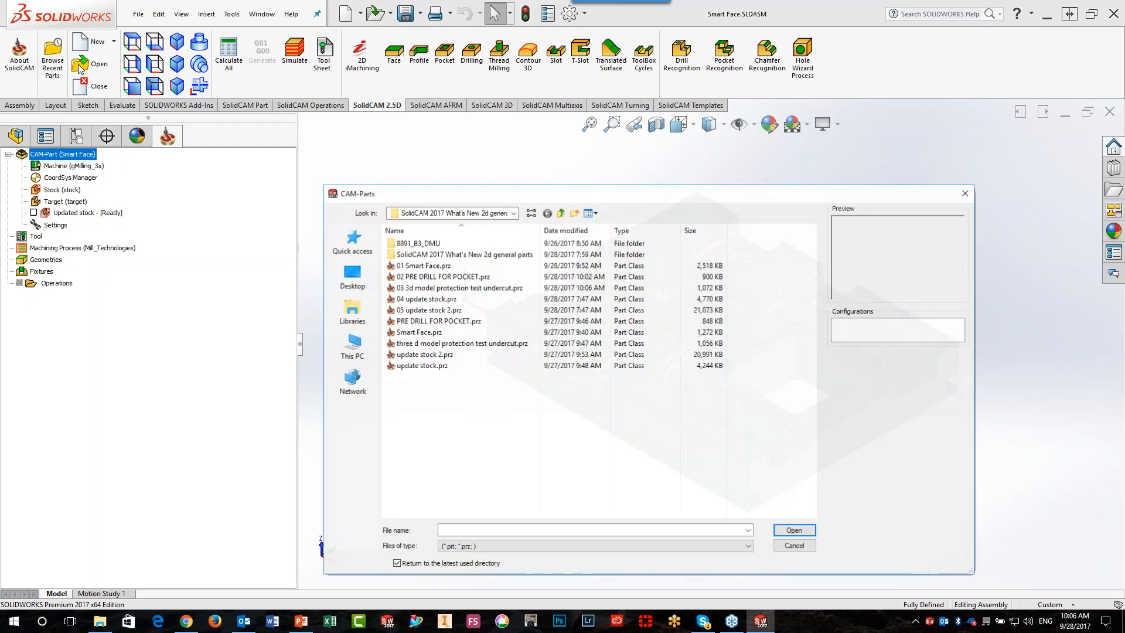
left_click(413, 366)
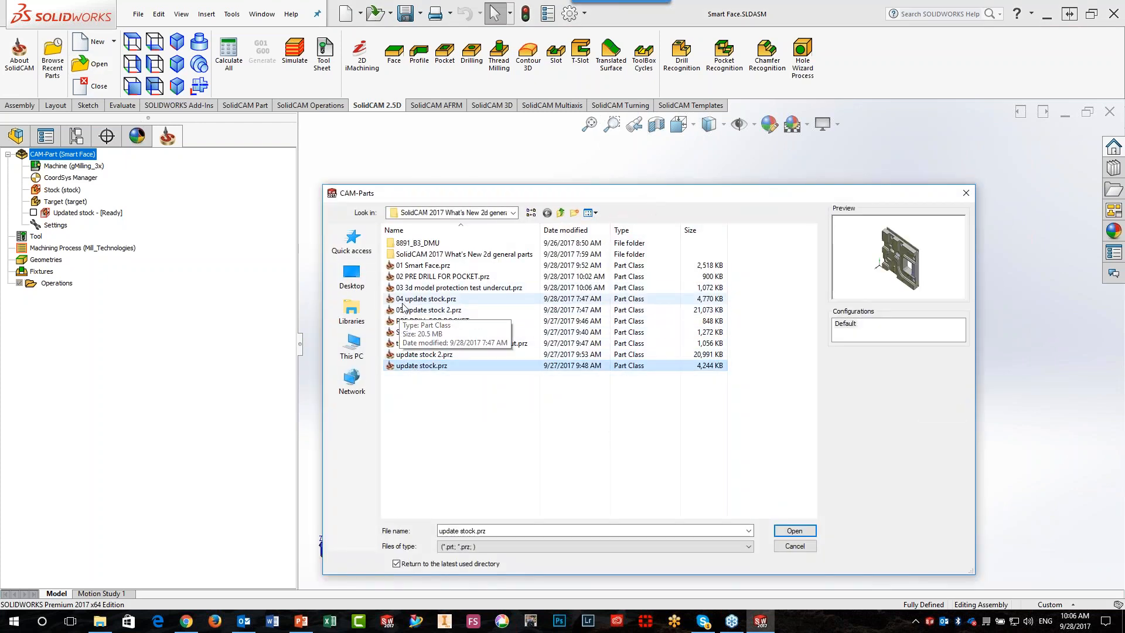
left_click(403, 300)
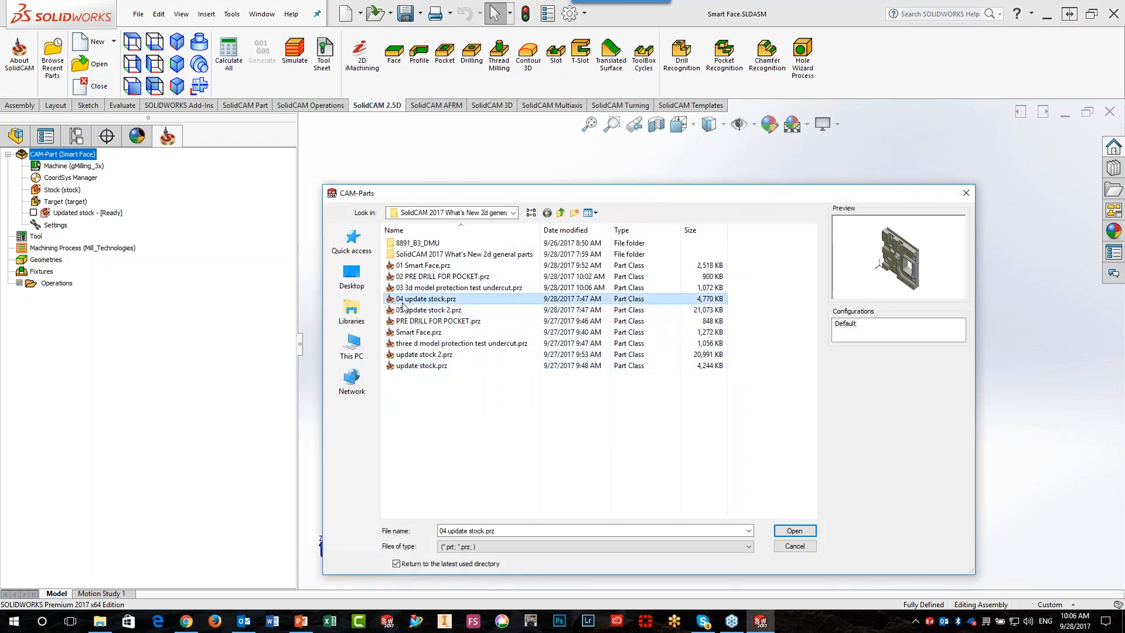
left_click(796, 531)
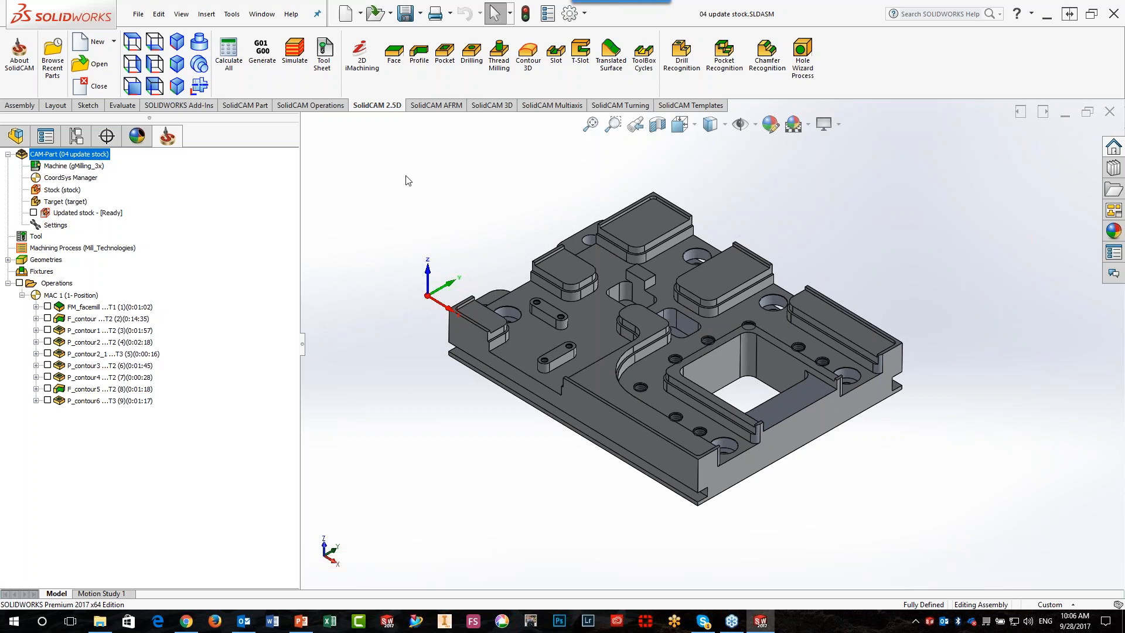
Display the updated stock on the model, and move its marker from P_contour6 to FM_facemill and back
left_click(33, 213)
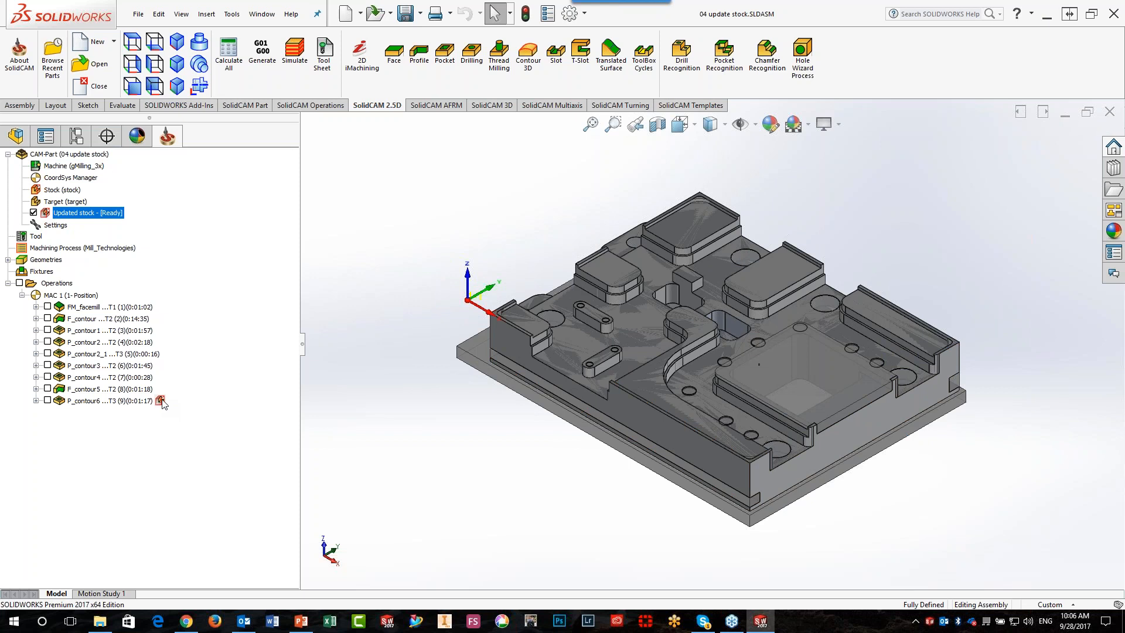
left_click_drag(164, 403, 161, 307)
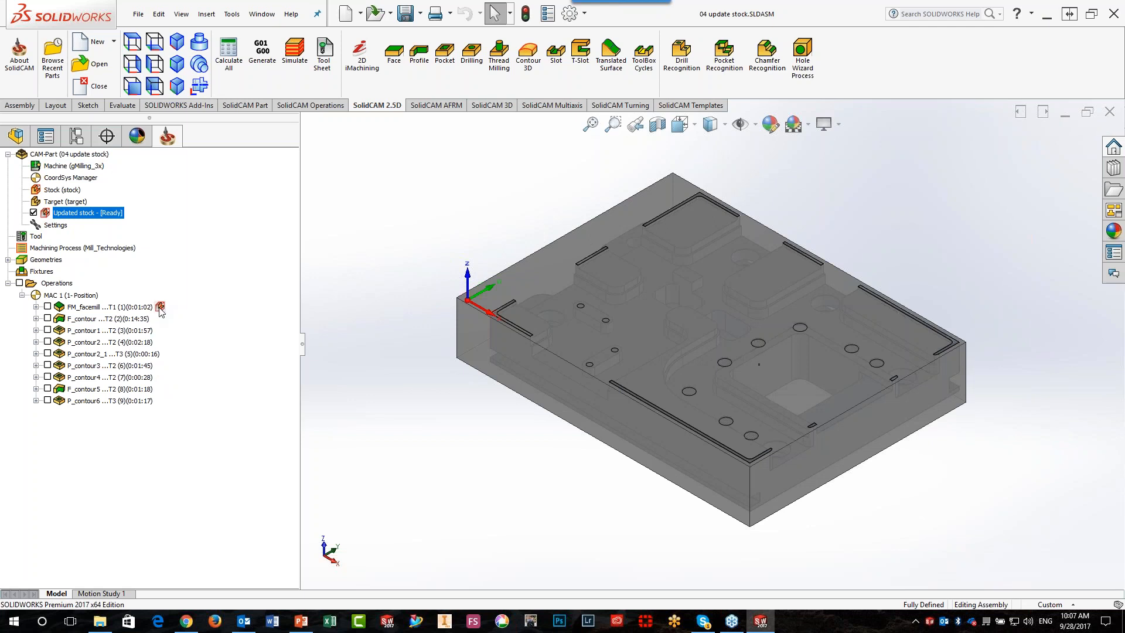
left_click_drag(161, 308, 161, 402)
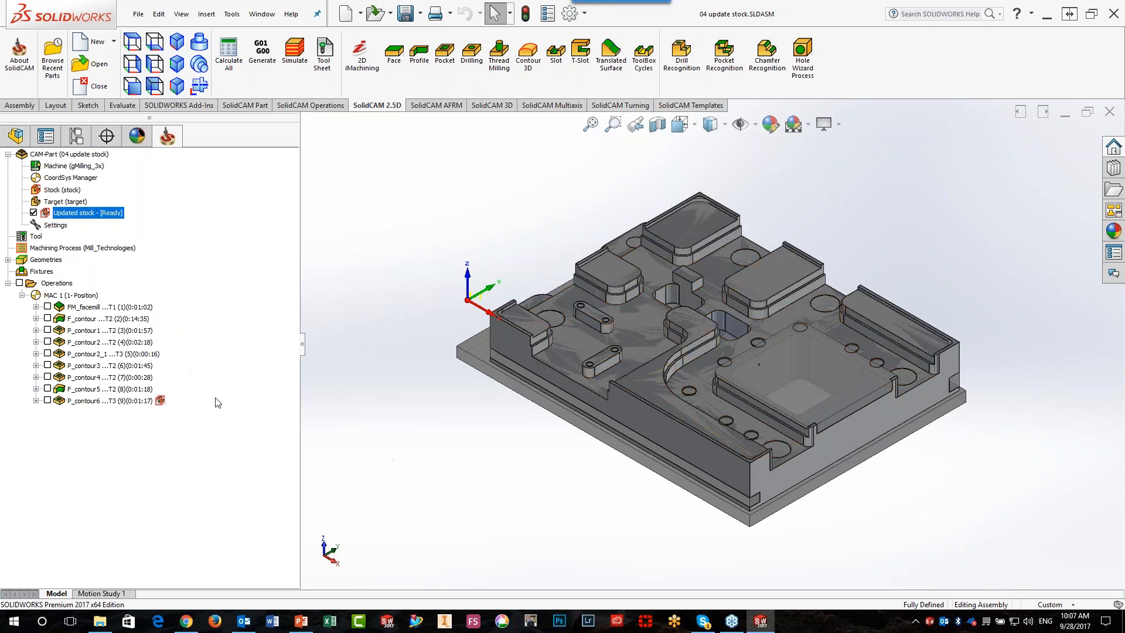
Unpin the updated stock from the P_contour6 operation so that it follows the selected operation
left_click(96, 366)
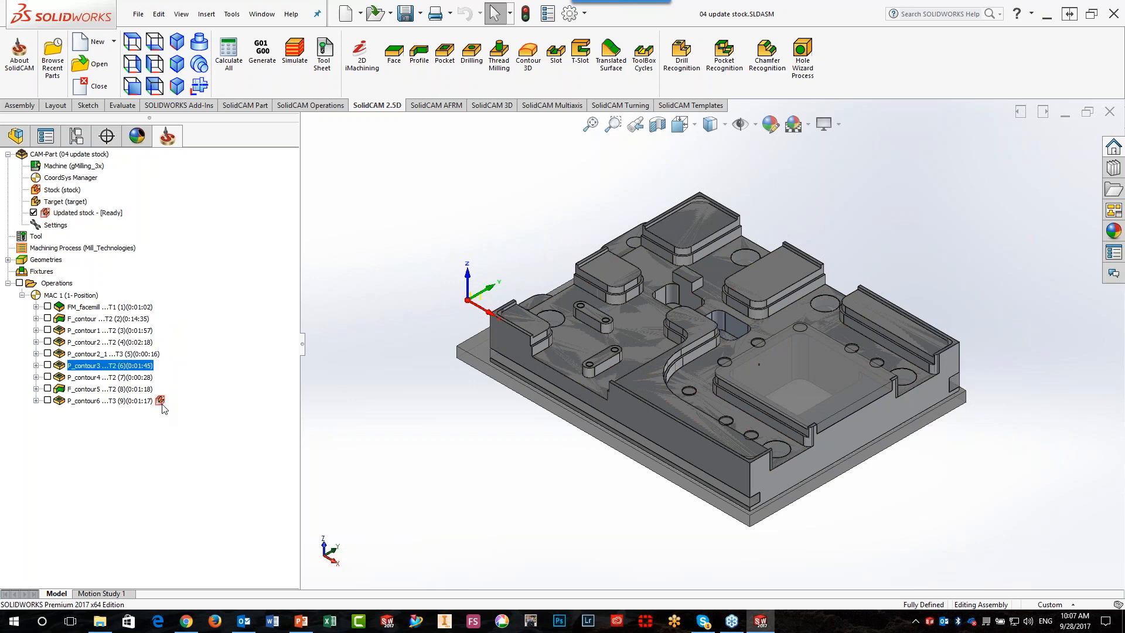
left_click(143, 402)
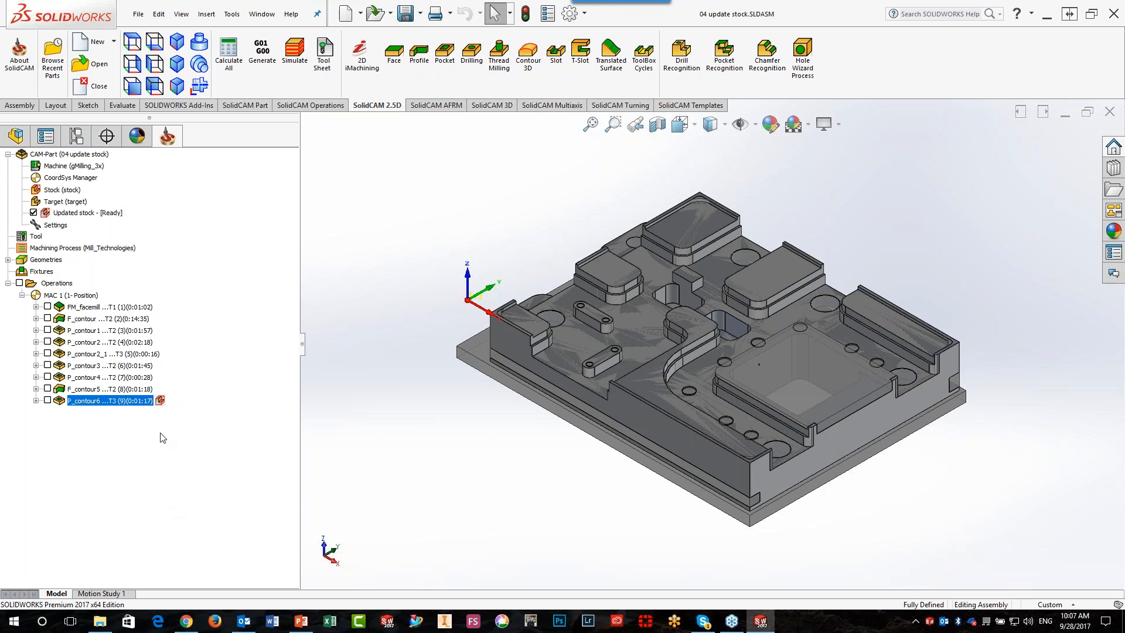
left_click(161, 401)
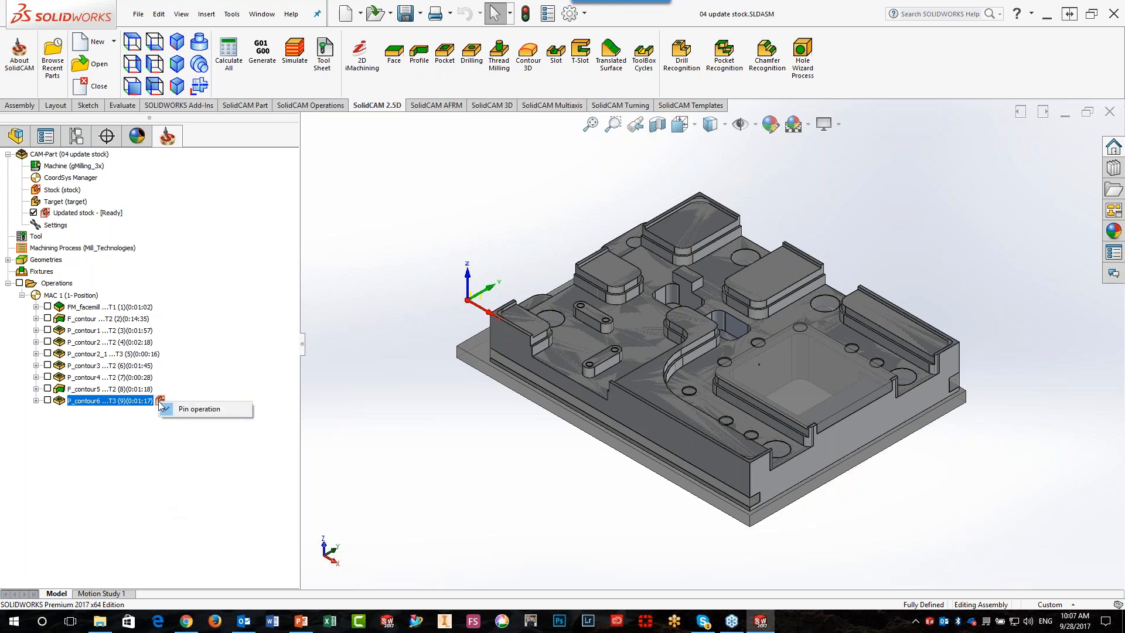
left_click(168, 410)
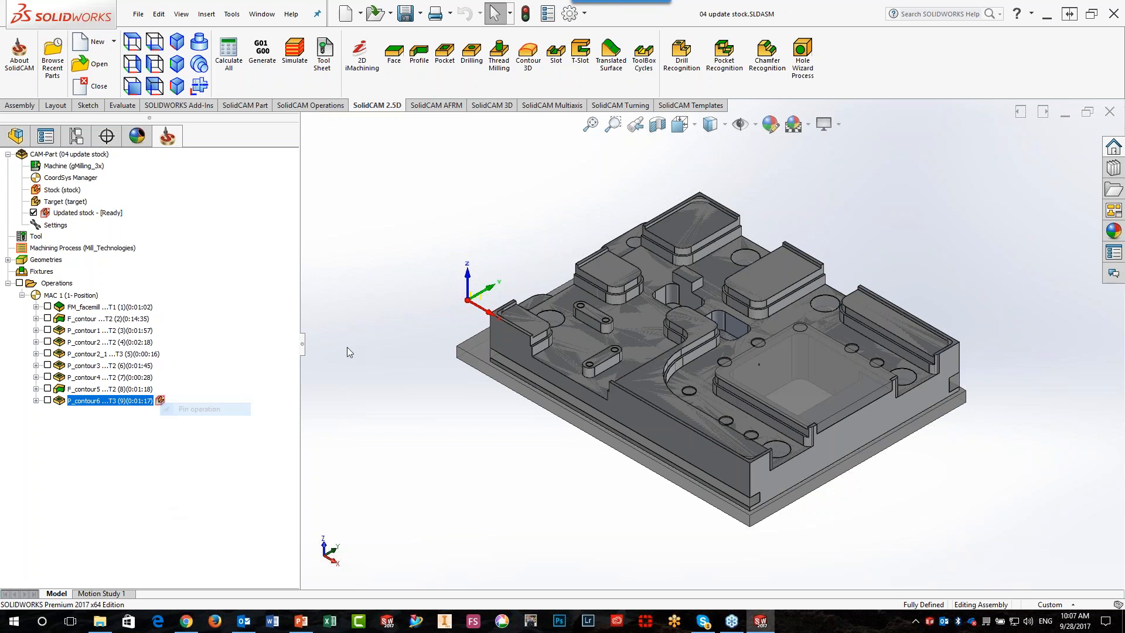
Compare the updated stock at the FM_facemill, P_contour3 and P_contour6 operations
left_click(82, 308)
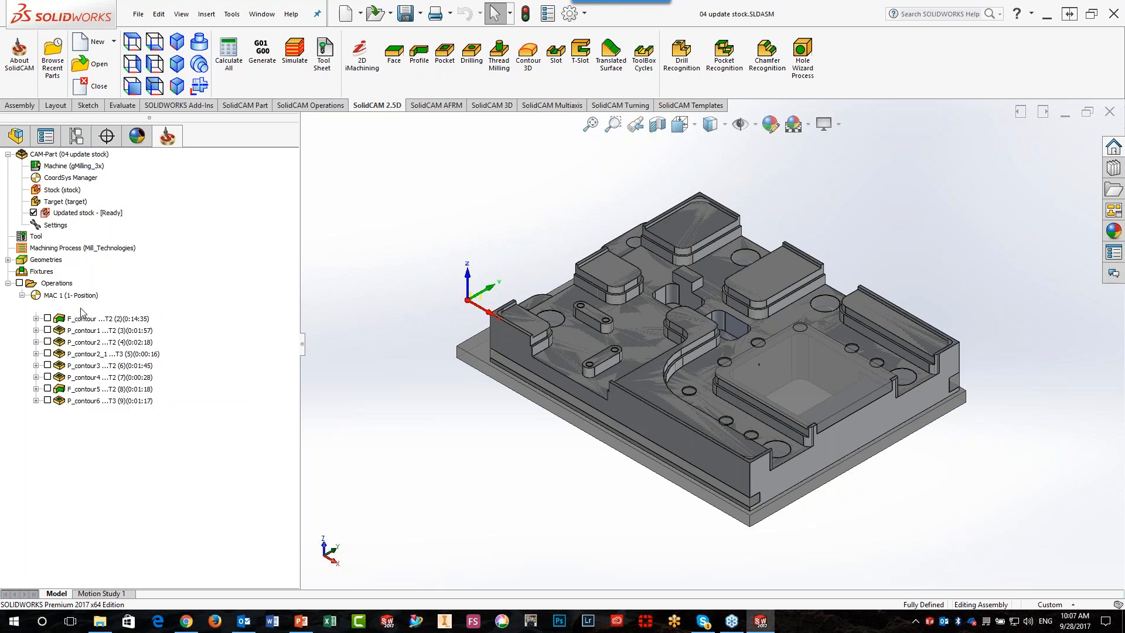
left_click(87, 376)
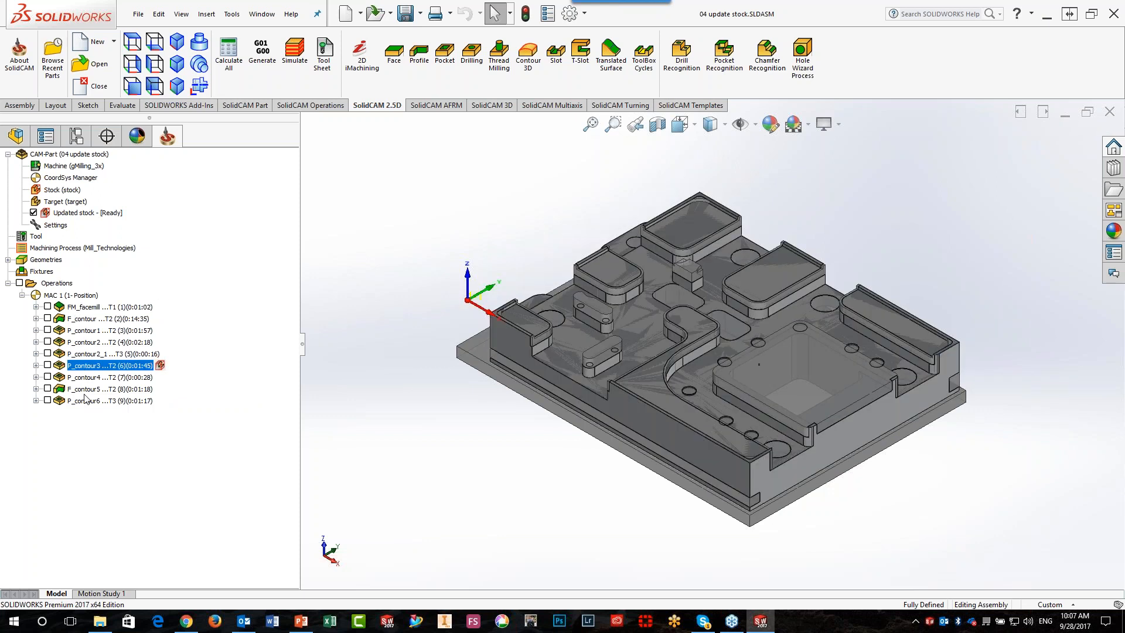
left_click(88, 401)
Show the updated stock at the FM_facemill operation and switch it to Rest material mode
left_click(86, 307)
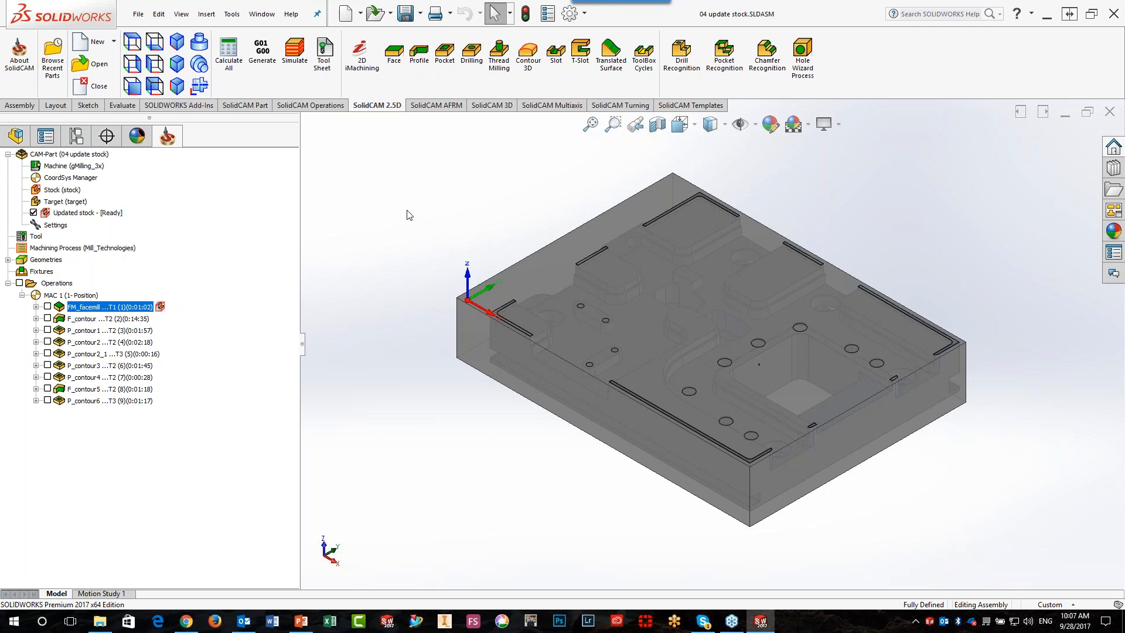
right_click(82, 214)
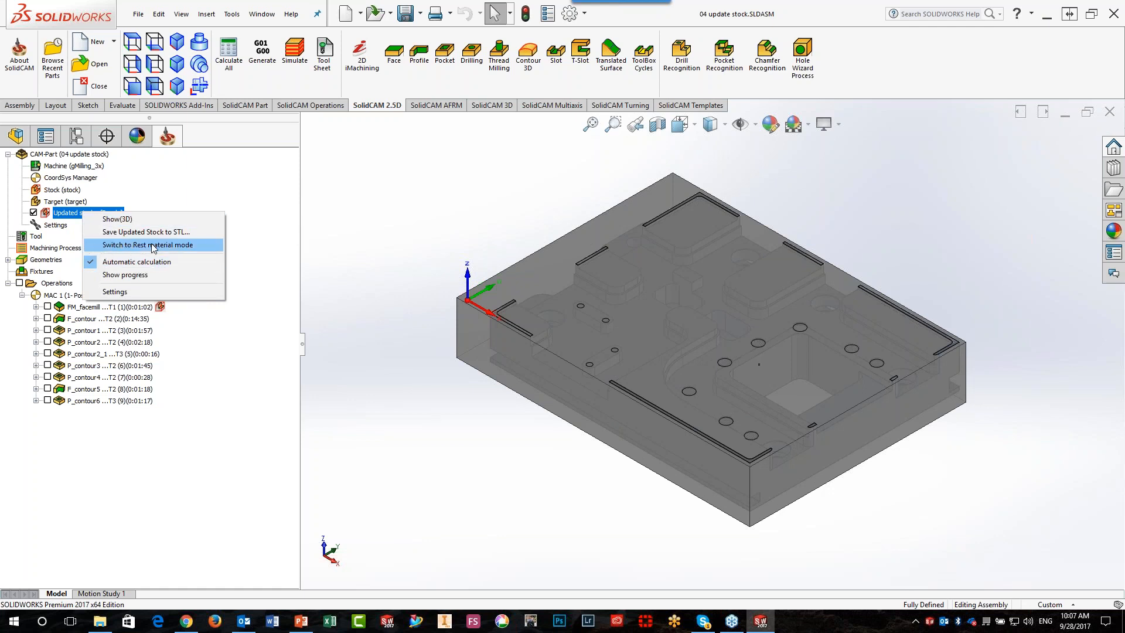
left_click(121, 245)
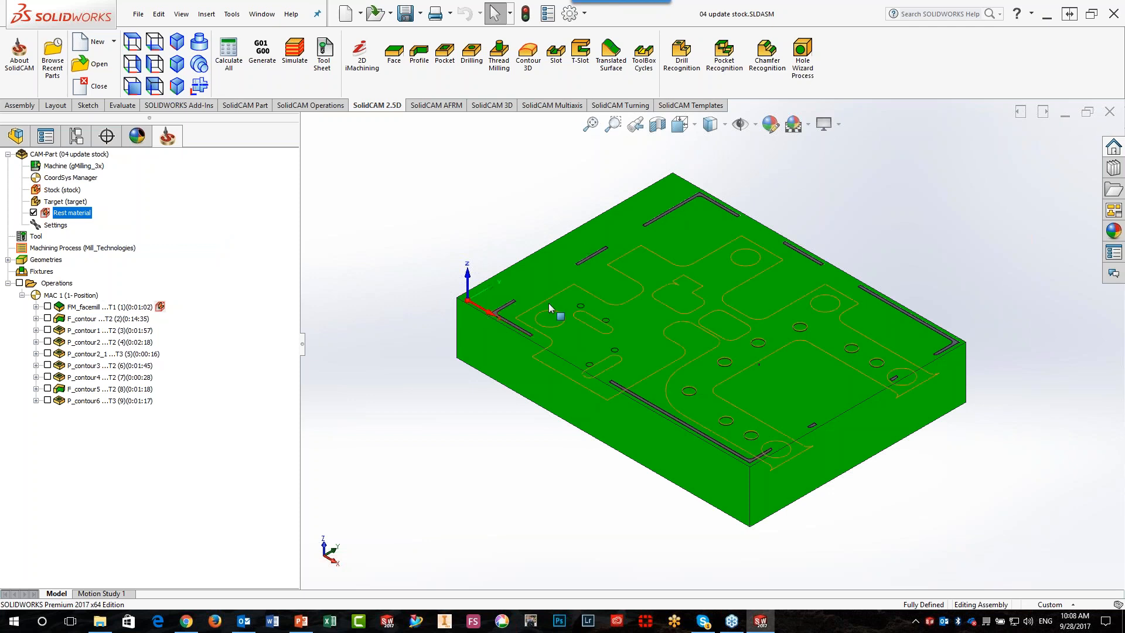
Show the rest material at the P_contour6 operation
left_click(90, 401)
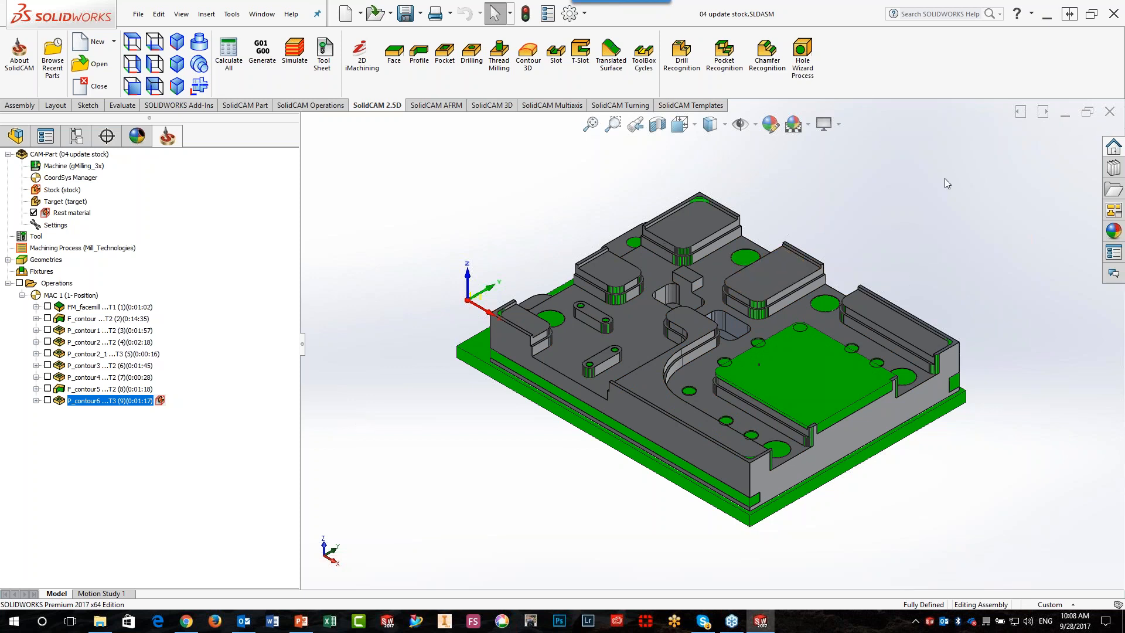
Create the Counterbore Holes machining for the five M5 hex head bolt counterbores with Hole Wizard Process, and display the rest material again
left_click(798, 50)
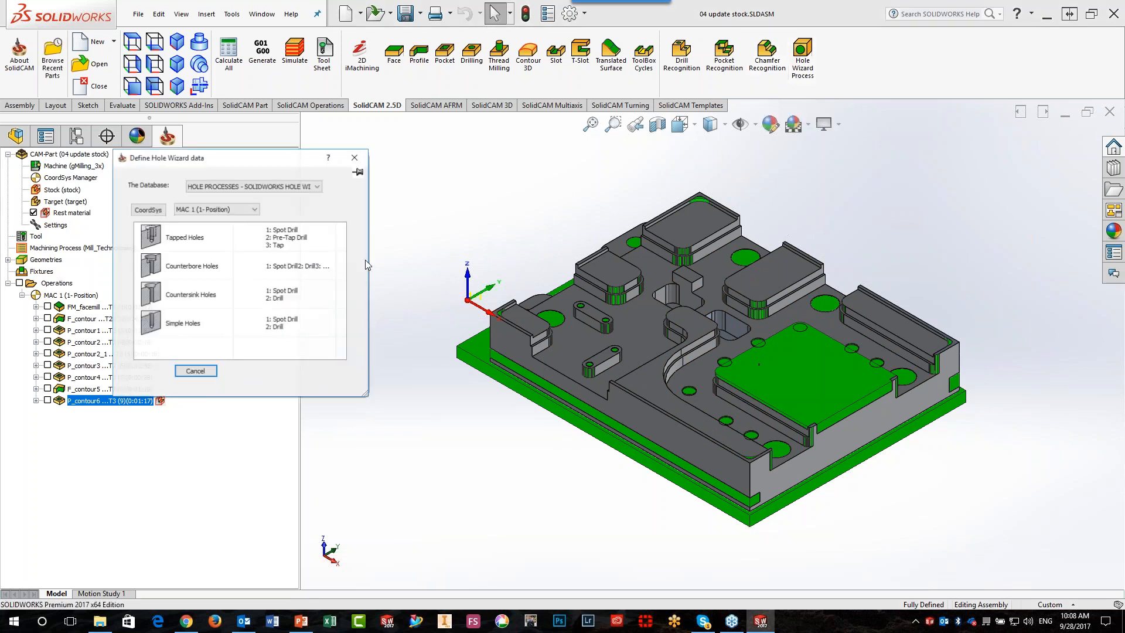
double_click(160, 266)
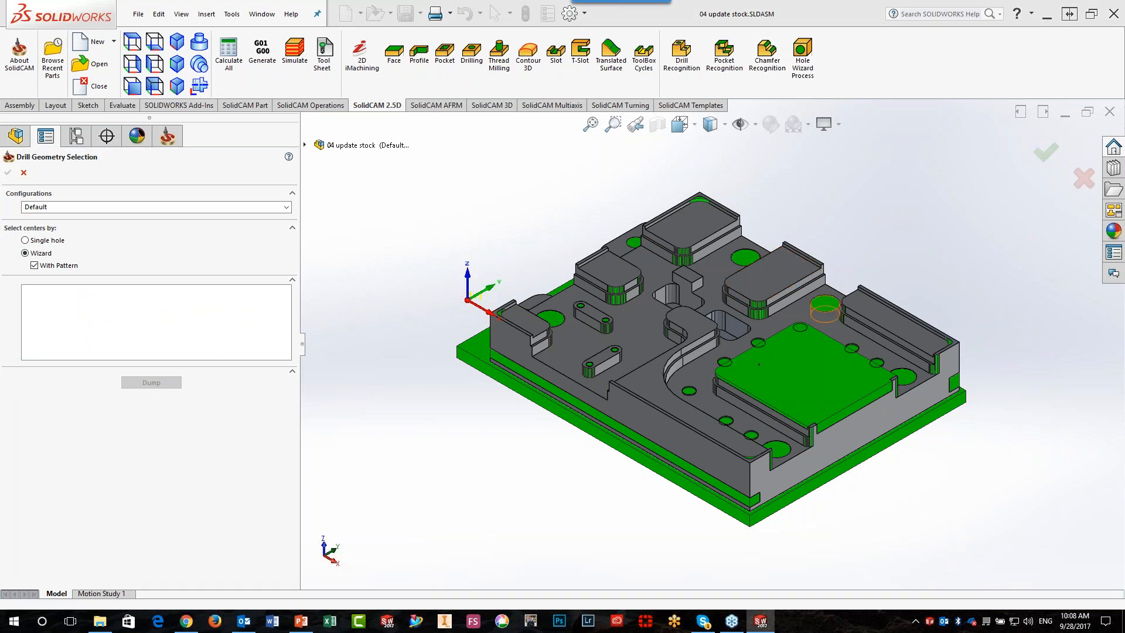
left_click(824, 306)
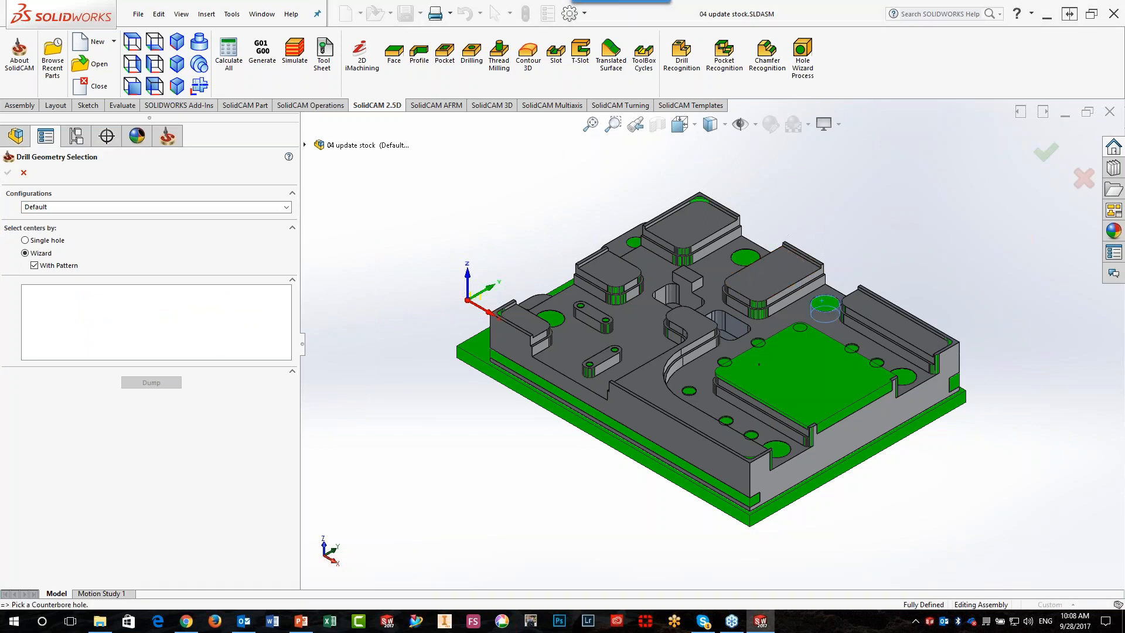
left_click(8, 172)
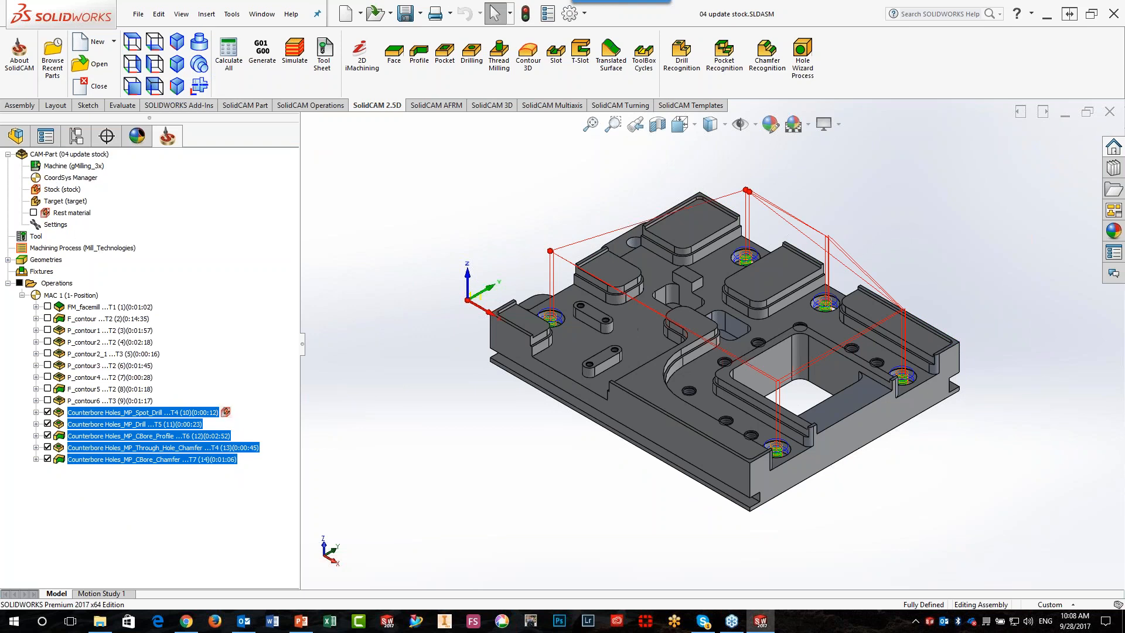
left_click(33, 212)
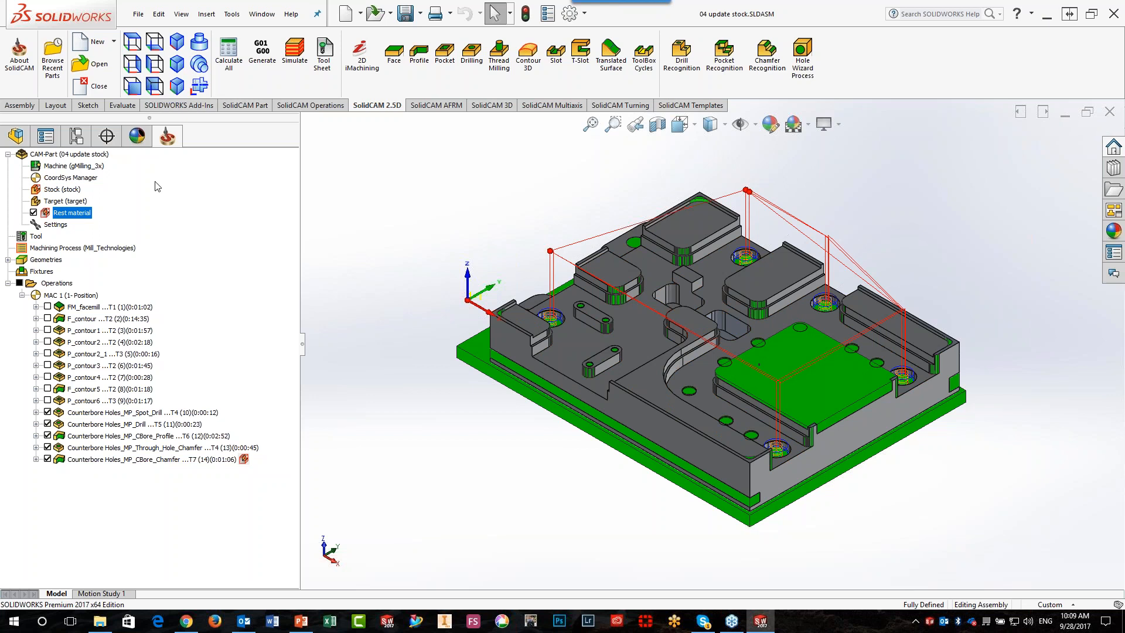
Open the CAM-part update stock 2 and look through its operations from the first to the last
left_click(93, 73)
left_click(426, 354)
left_click(789, 530)
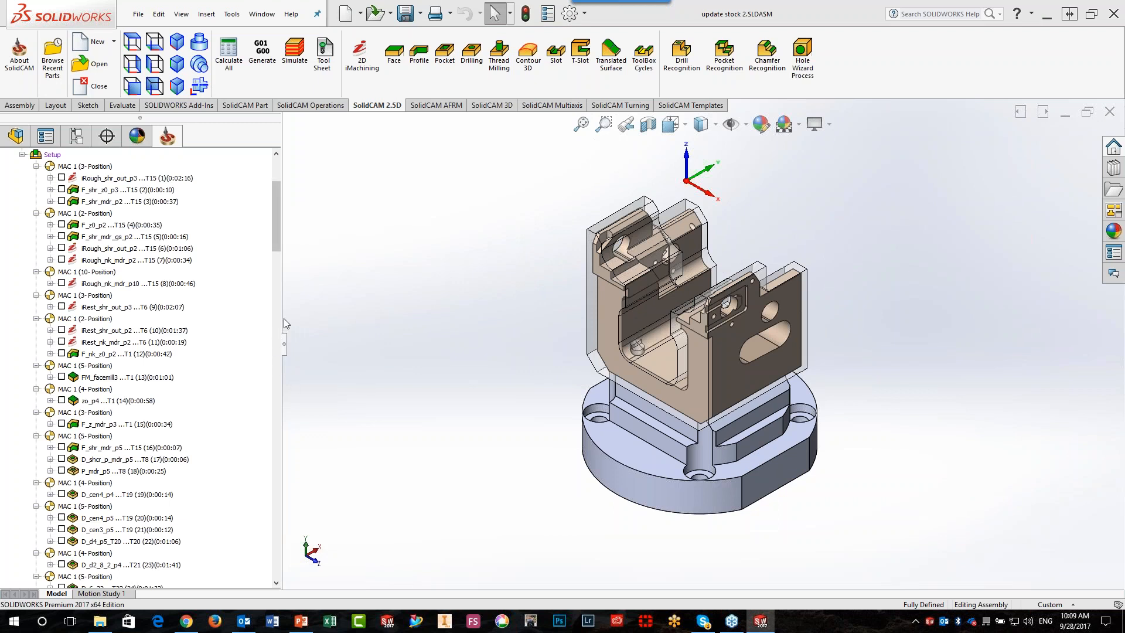
left_click_drag(274, 219, 252, 576)
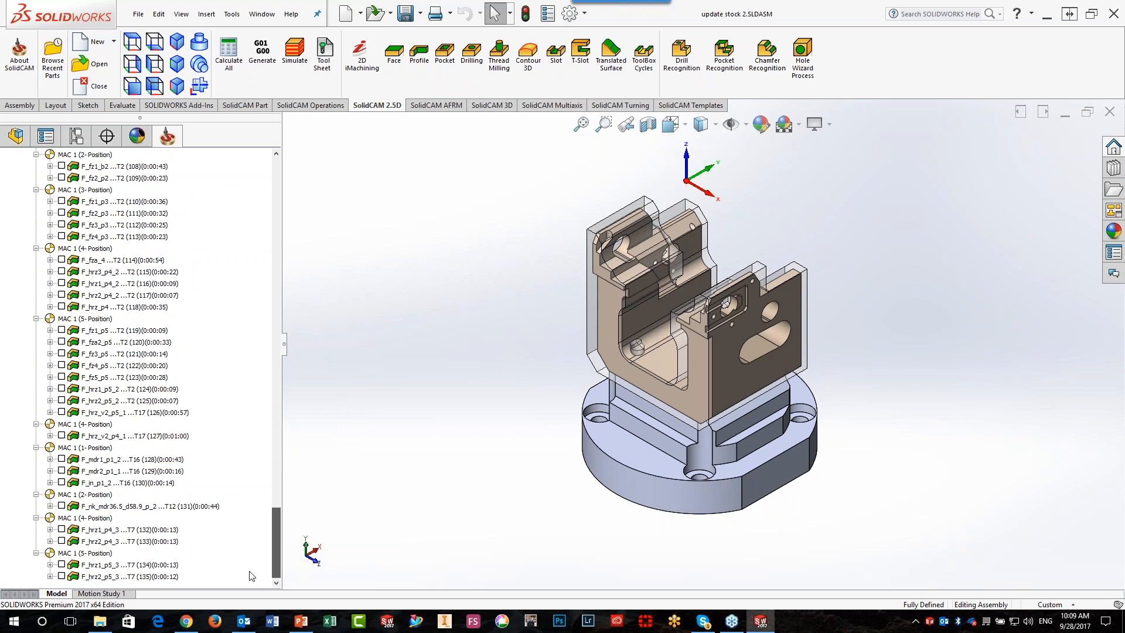
left_click_drag(273, 536, 246, 153)
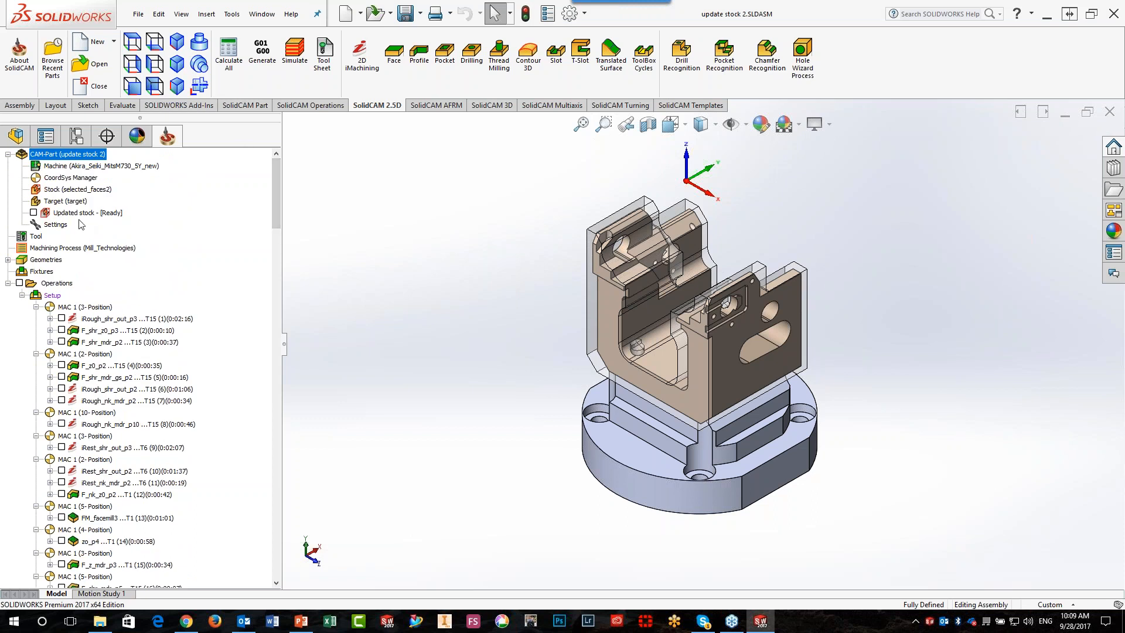
Display the updated stock on the part and unpin it from the last operation, F_hrz2_p5_3
left_click(33, 216)
scroll(276, 219, "down", 1)
left_click_drag(276, 221, 276, 571)
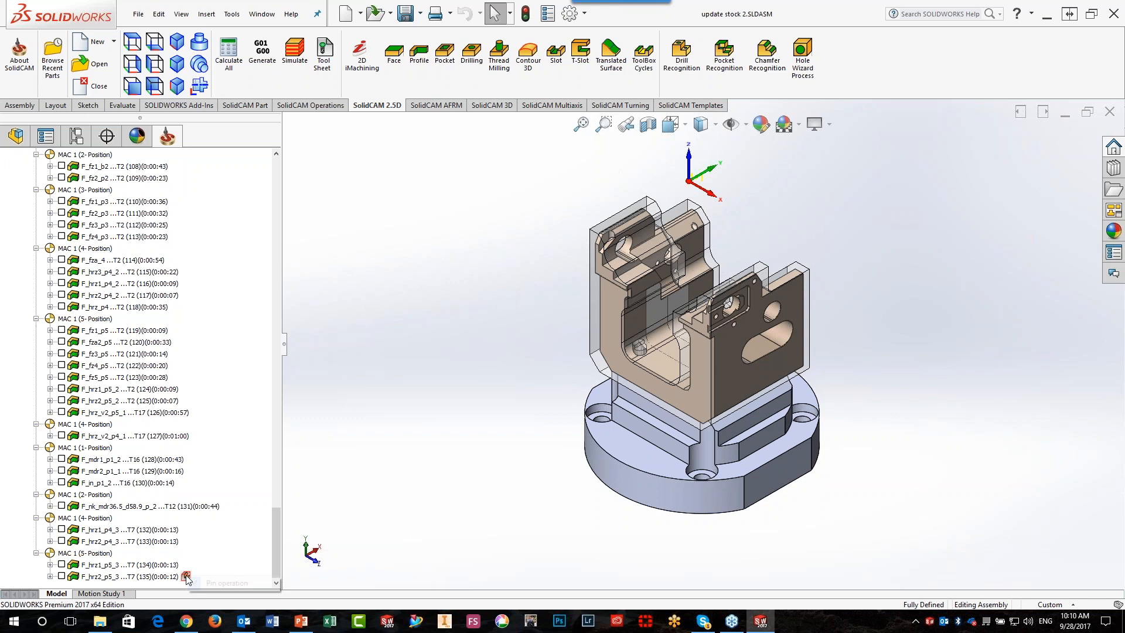
left_click_drag(277, 538, 280, 187)
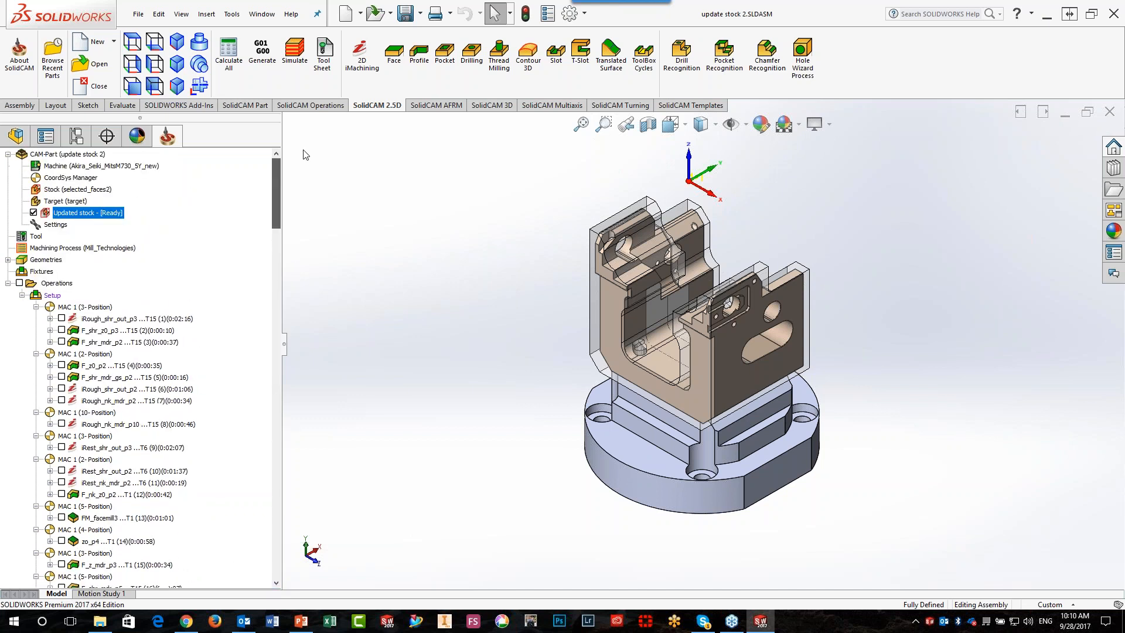
Compare the updated stock at the iRough_shr_out_p3, zo_p4, F_hrz2_p4_1, F_shp_p8 and F_mdr2_p1_1 operations
left_click(89, 319)
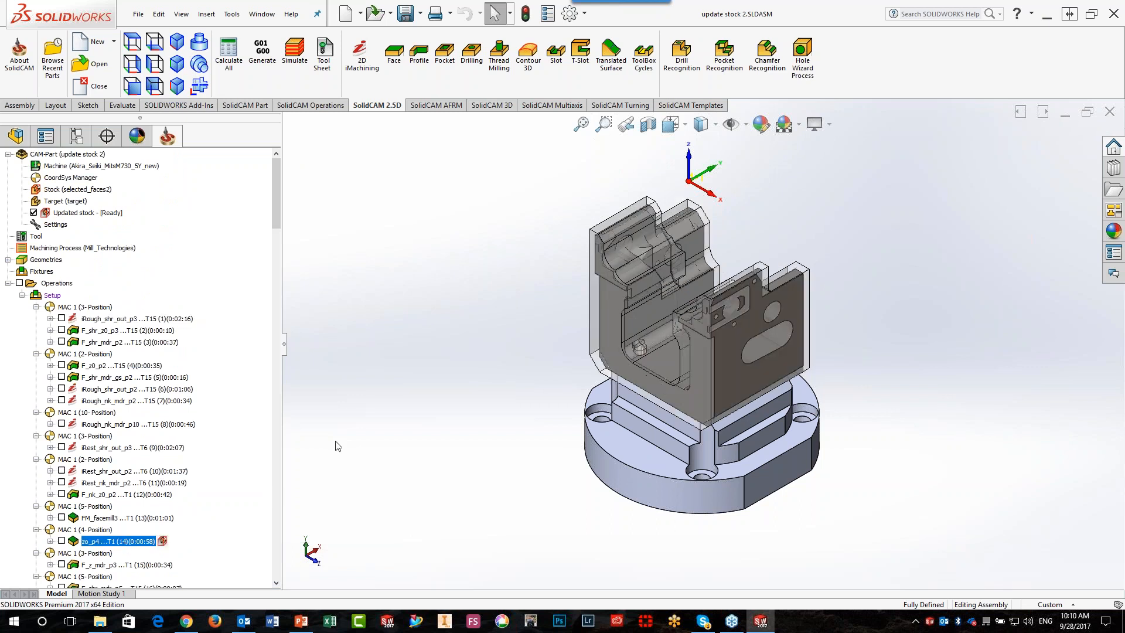
scroll(354, 437, "down", 5)
scroll(441, 368, "up", 7)
scroll(488, 331, "up", 2)
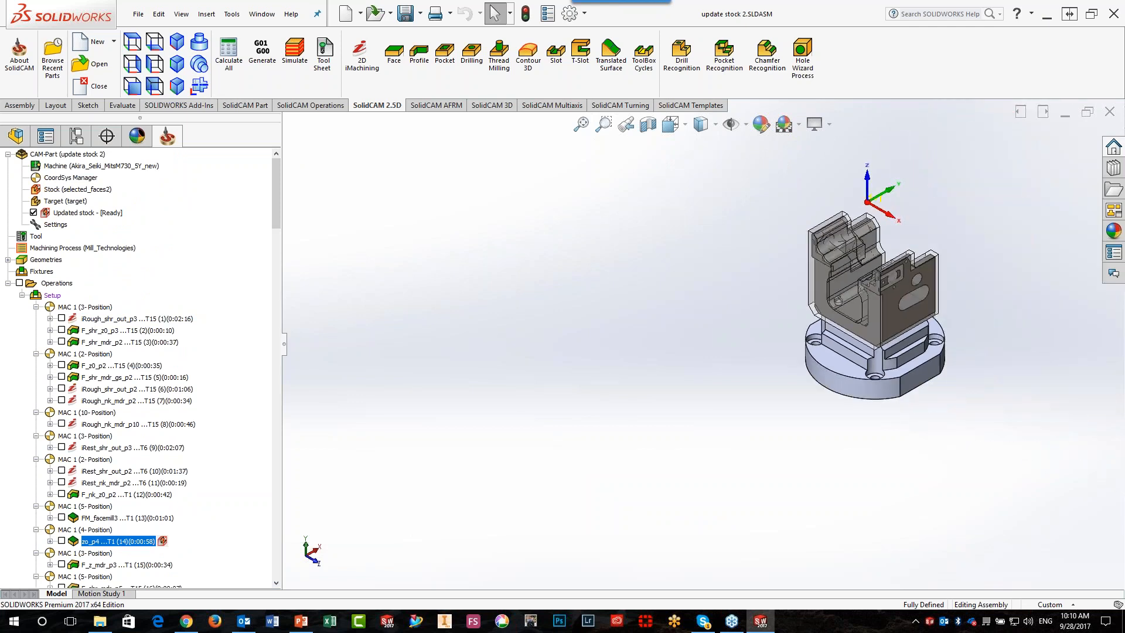
scroll(146, 463, "down", 15)
left_click(147, 447)
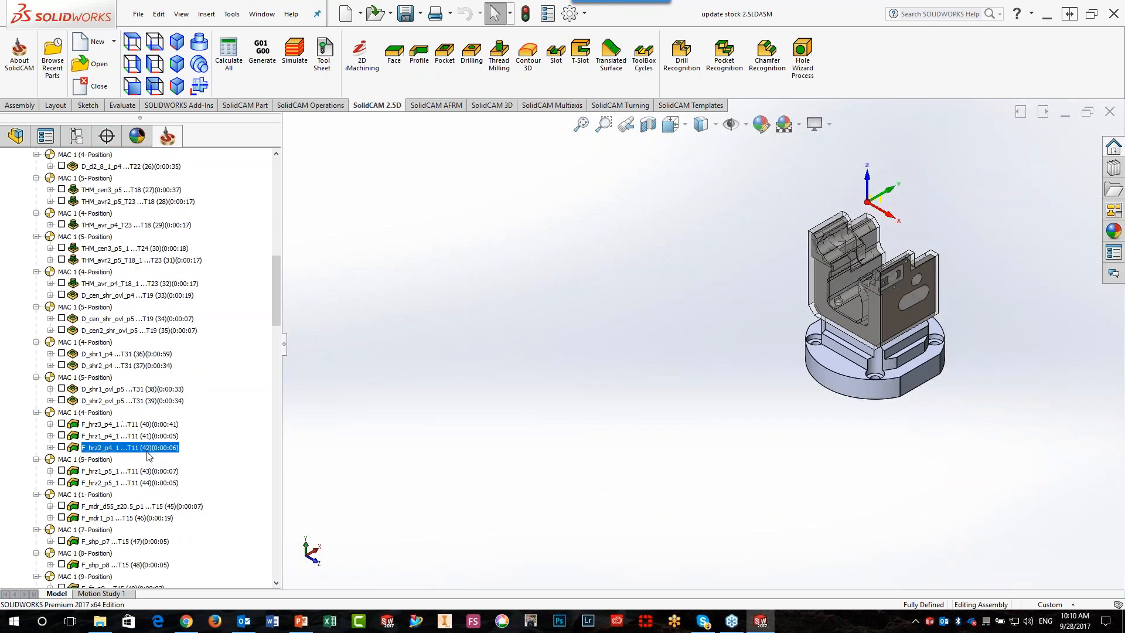
left_click(136, 564)
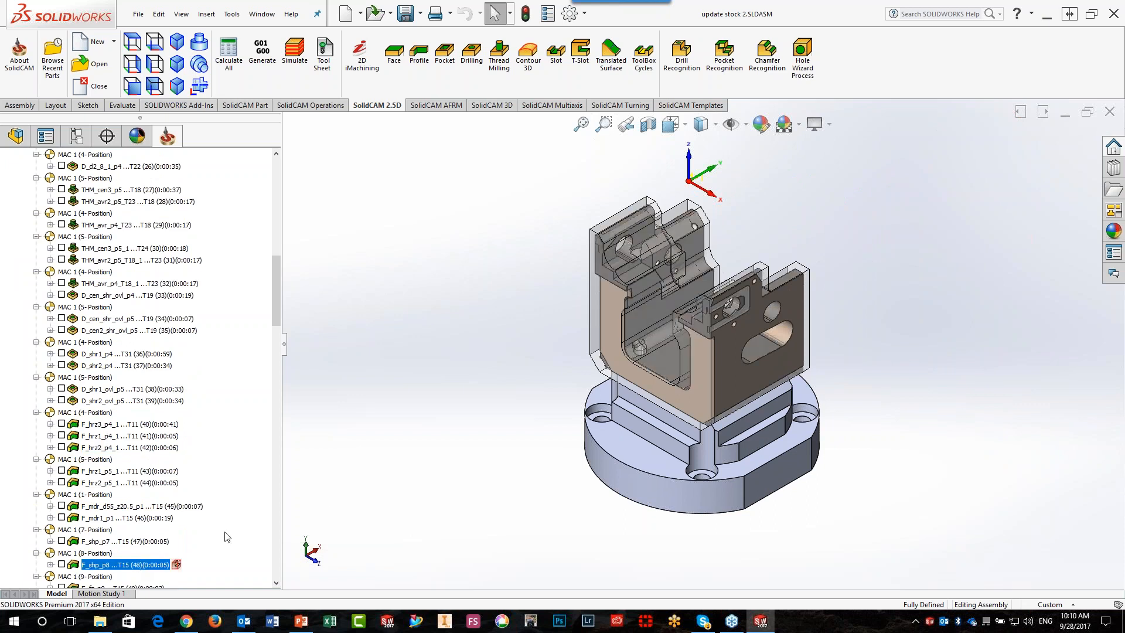
left_click_drag(275, 290, 287, 545)
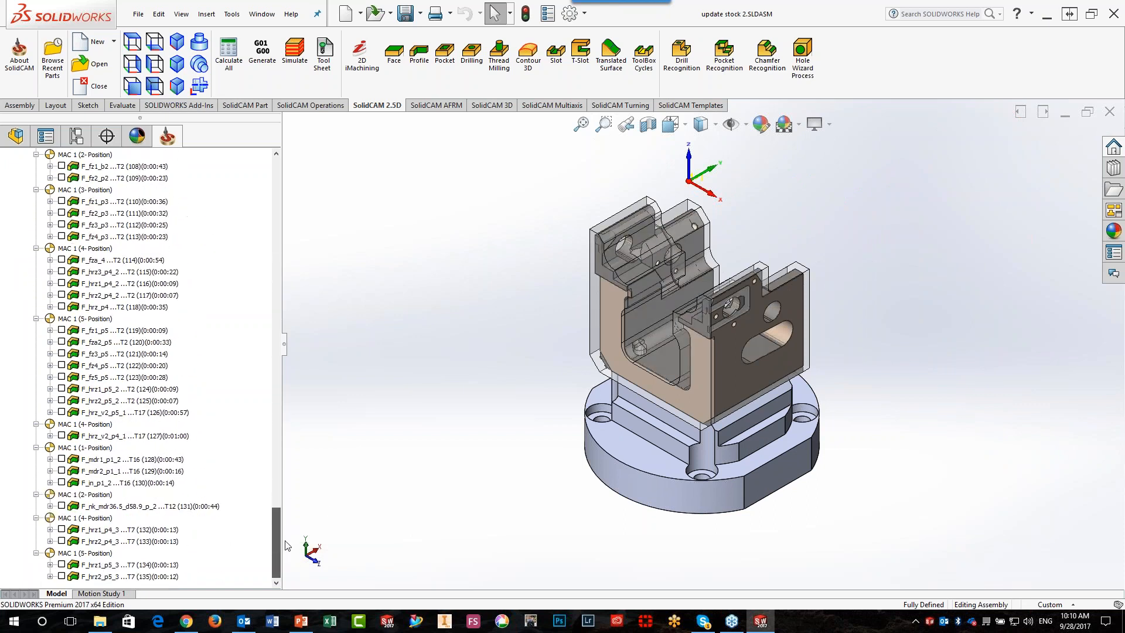
left_click(176, 472)
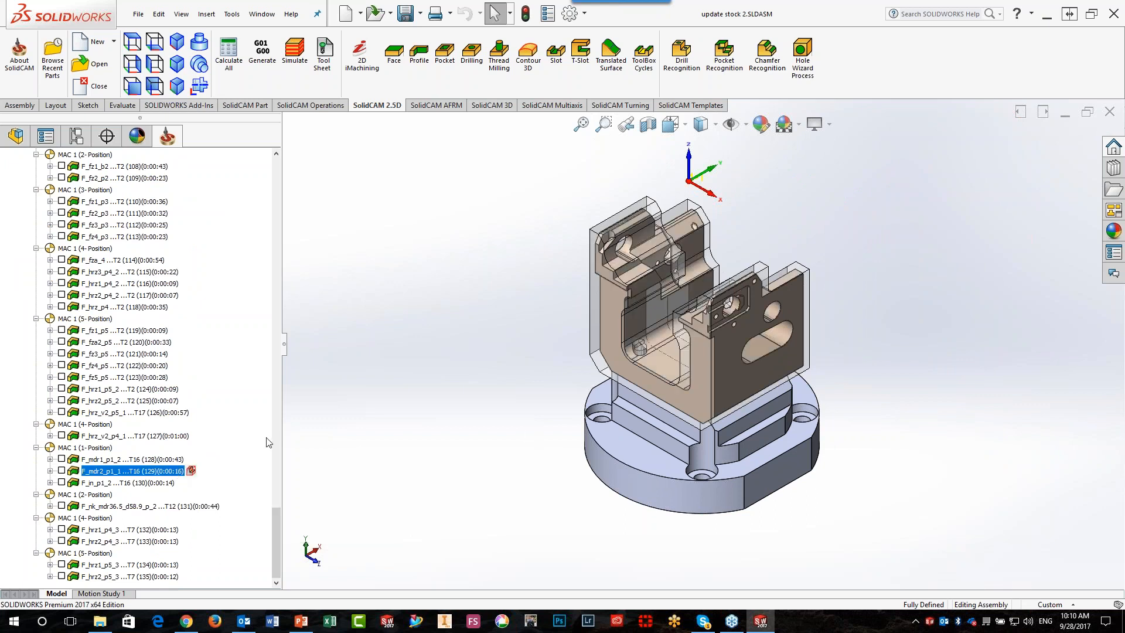